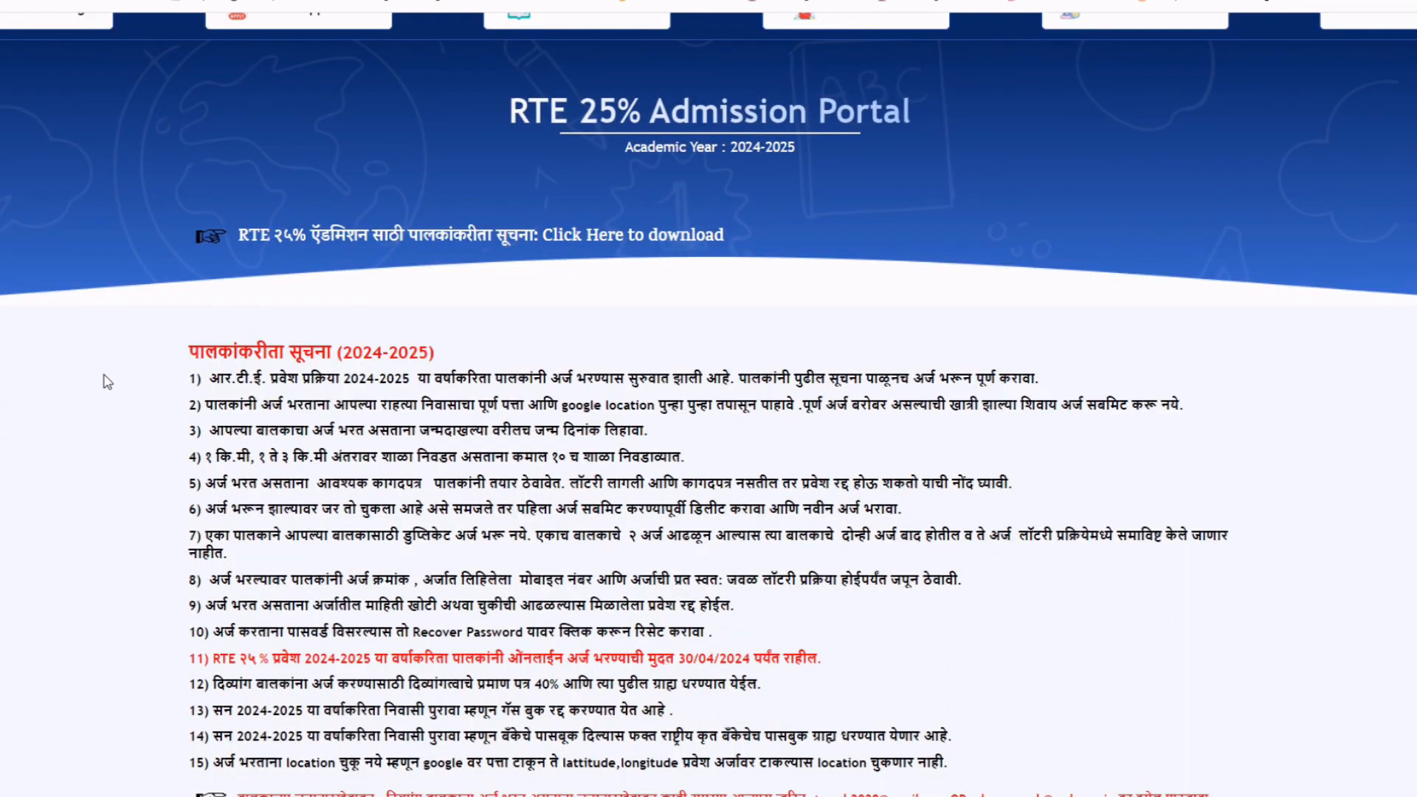
scroll(111, 369, down, 2)
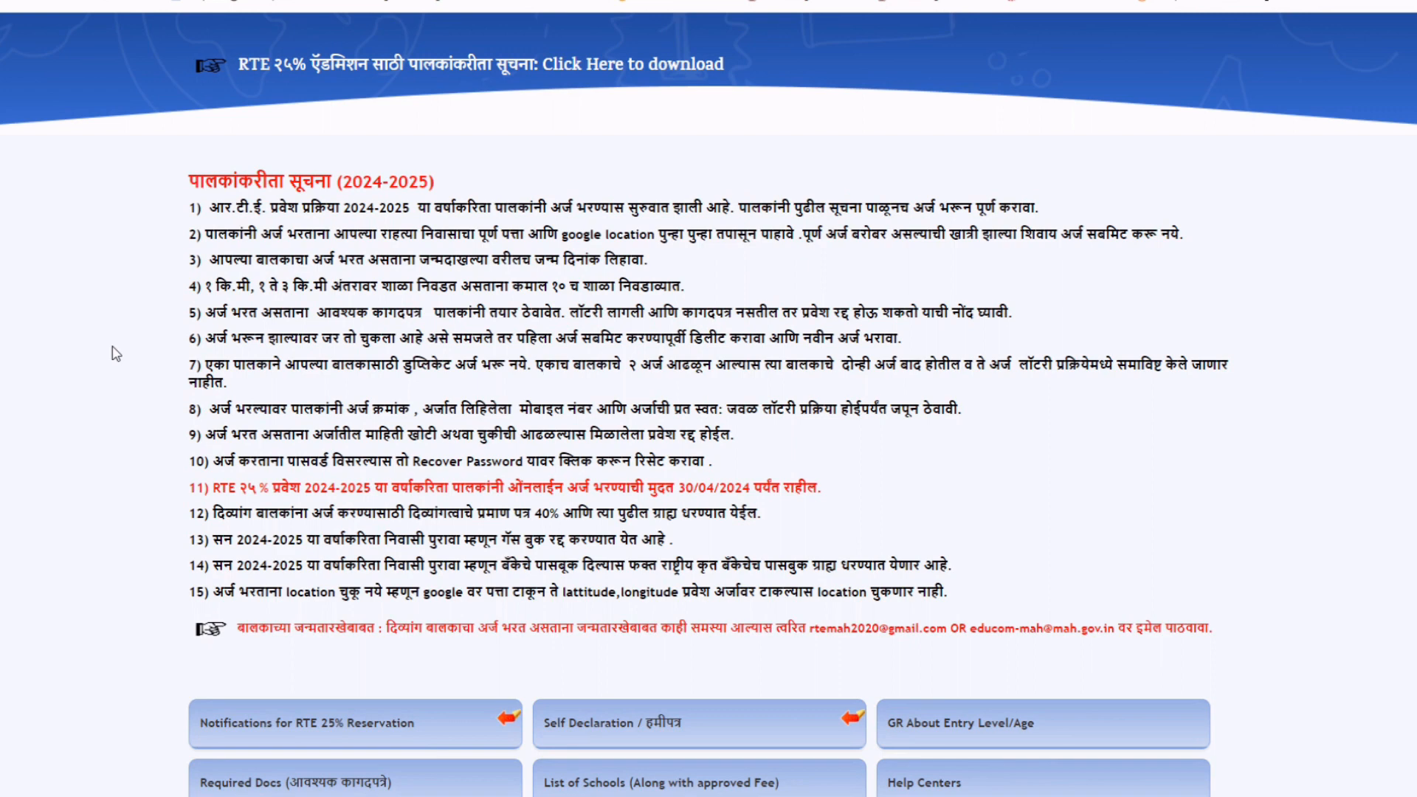
Scroll down and expand the 'GR About Entry Level/Age' list of entry level and entry age circulars.
scroll(116, 355, down, 2)
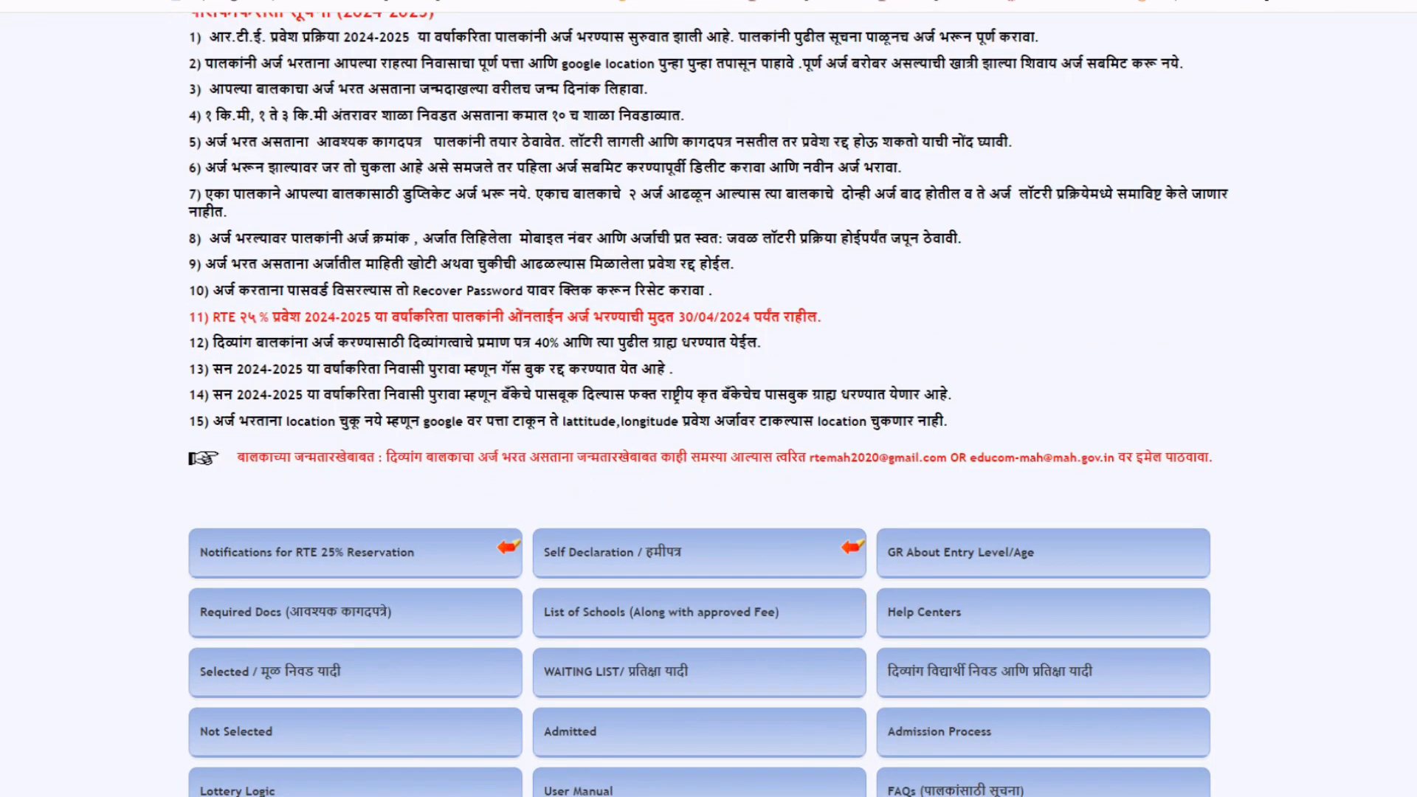
scroll(1062, 546, down, 1)
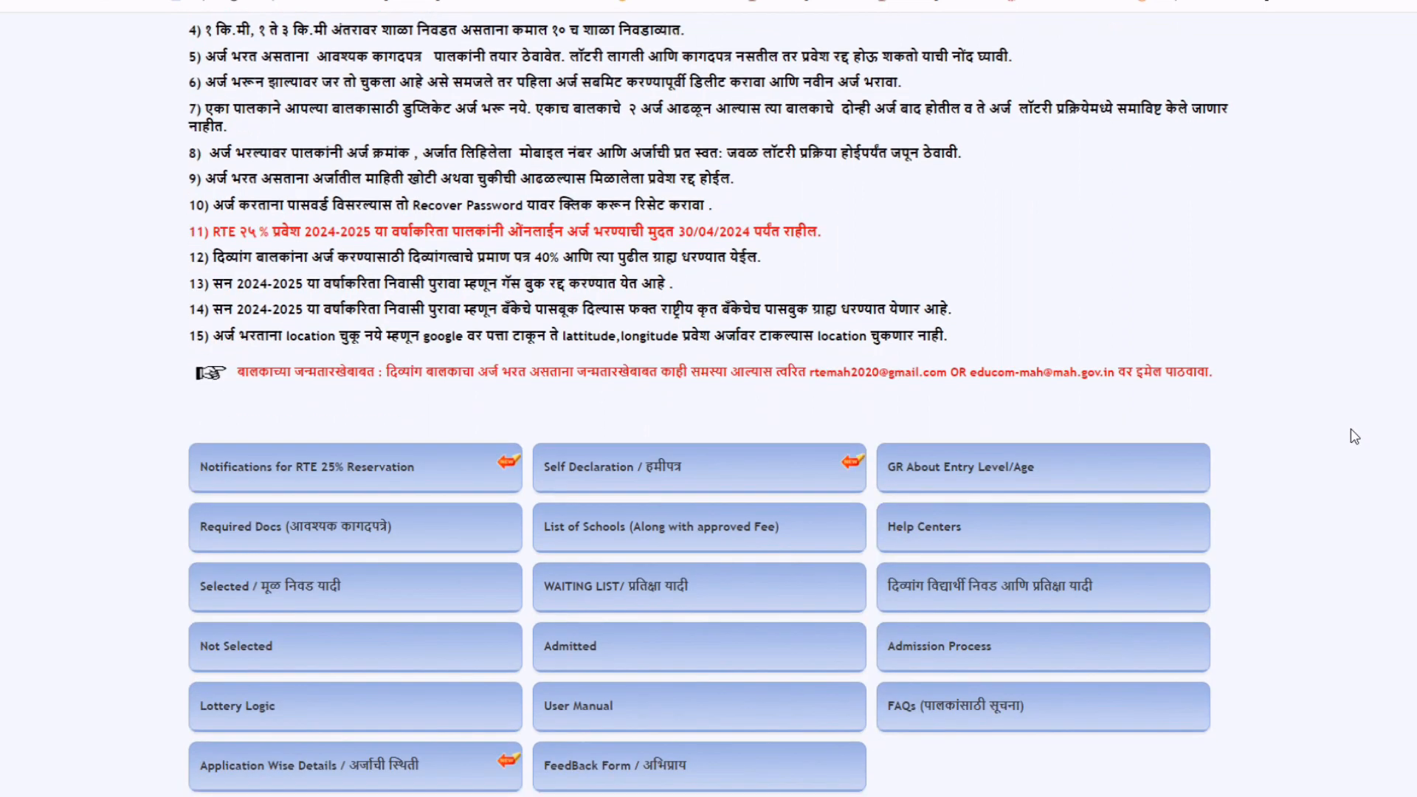
click(959, 472)
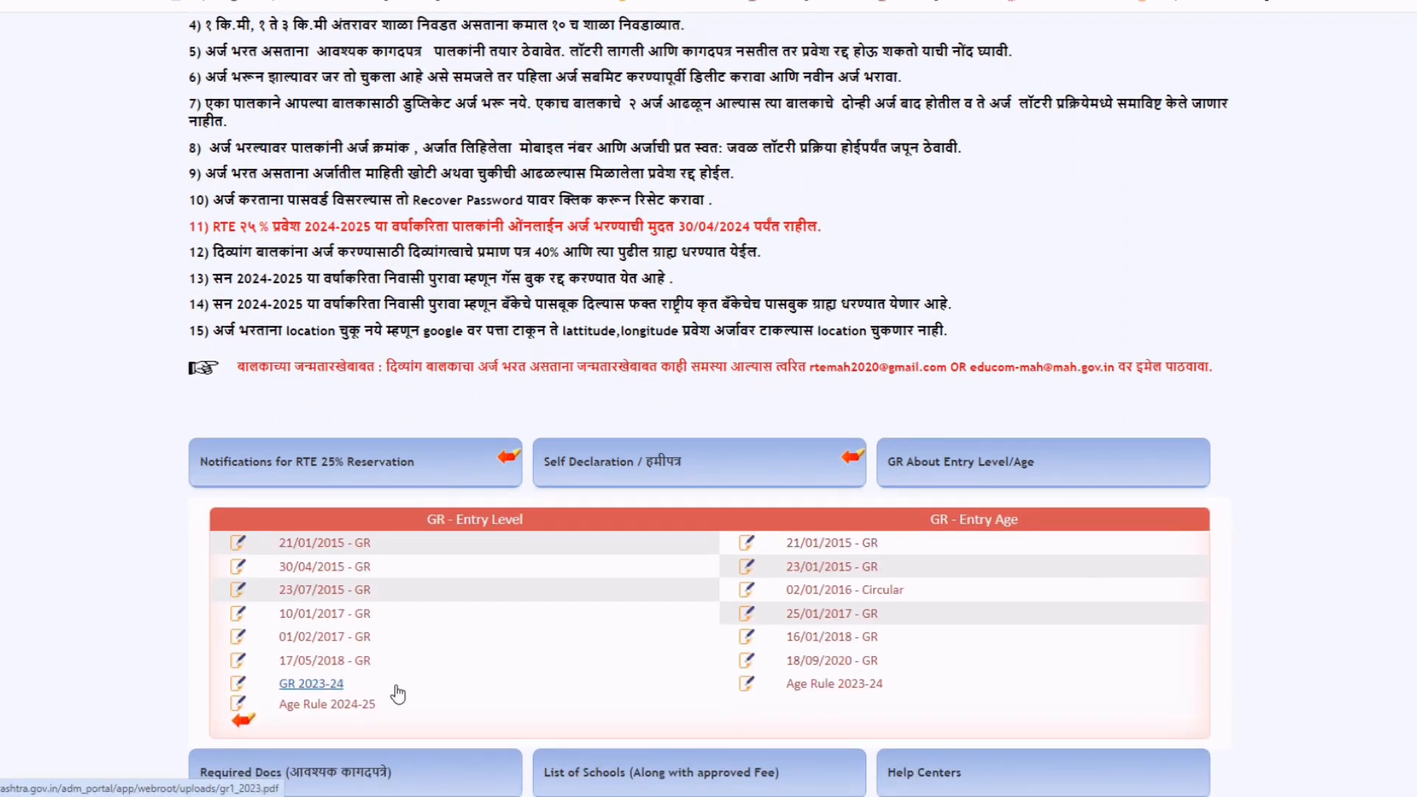
scroll(354, 672, down, 1)
Open the Age Rule 2024-25 PDF and scroll through its nursery-to-Class 1 age table.
click(317, 630)
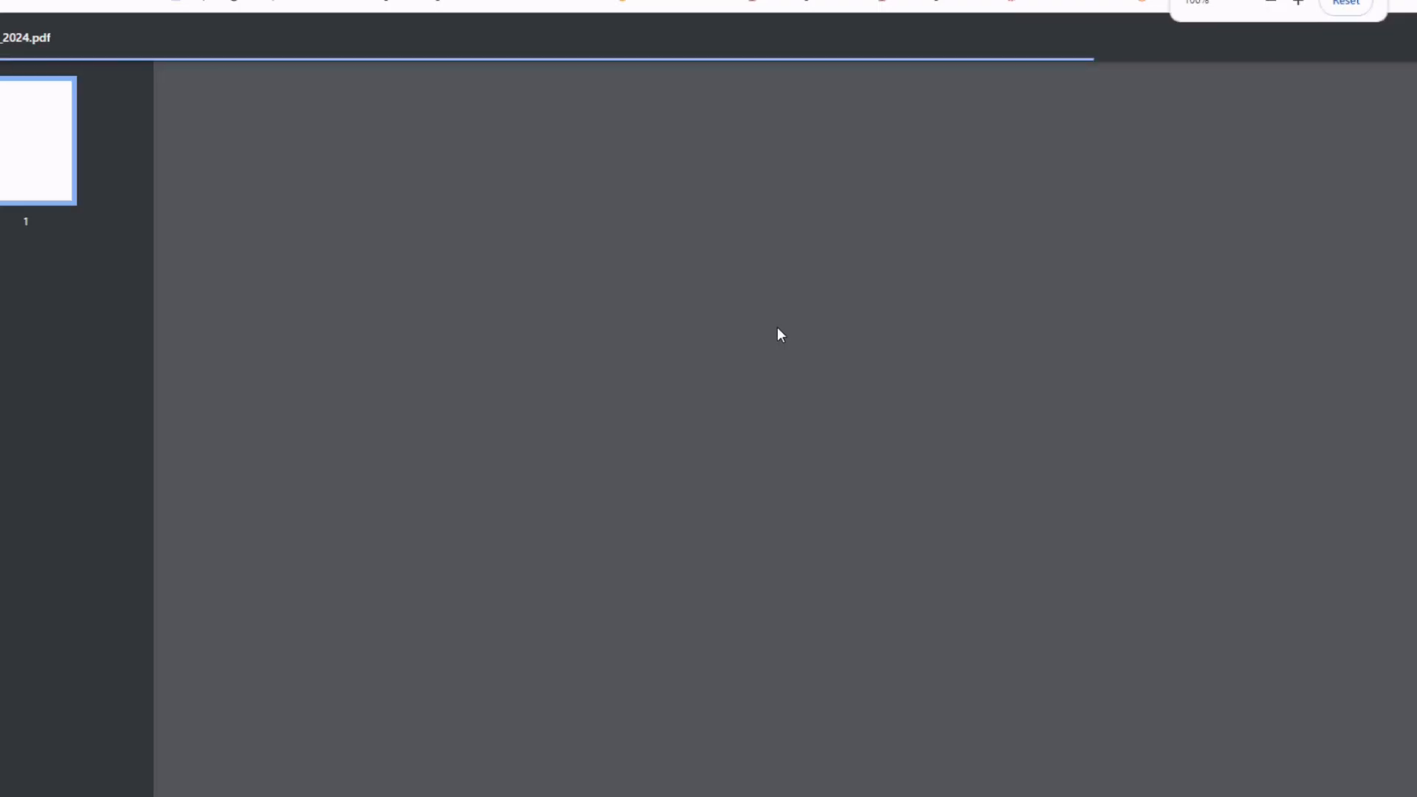
scroll(778, 326, down, 3)
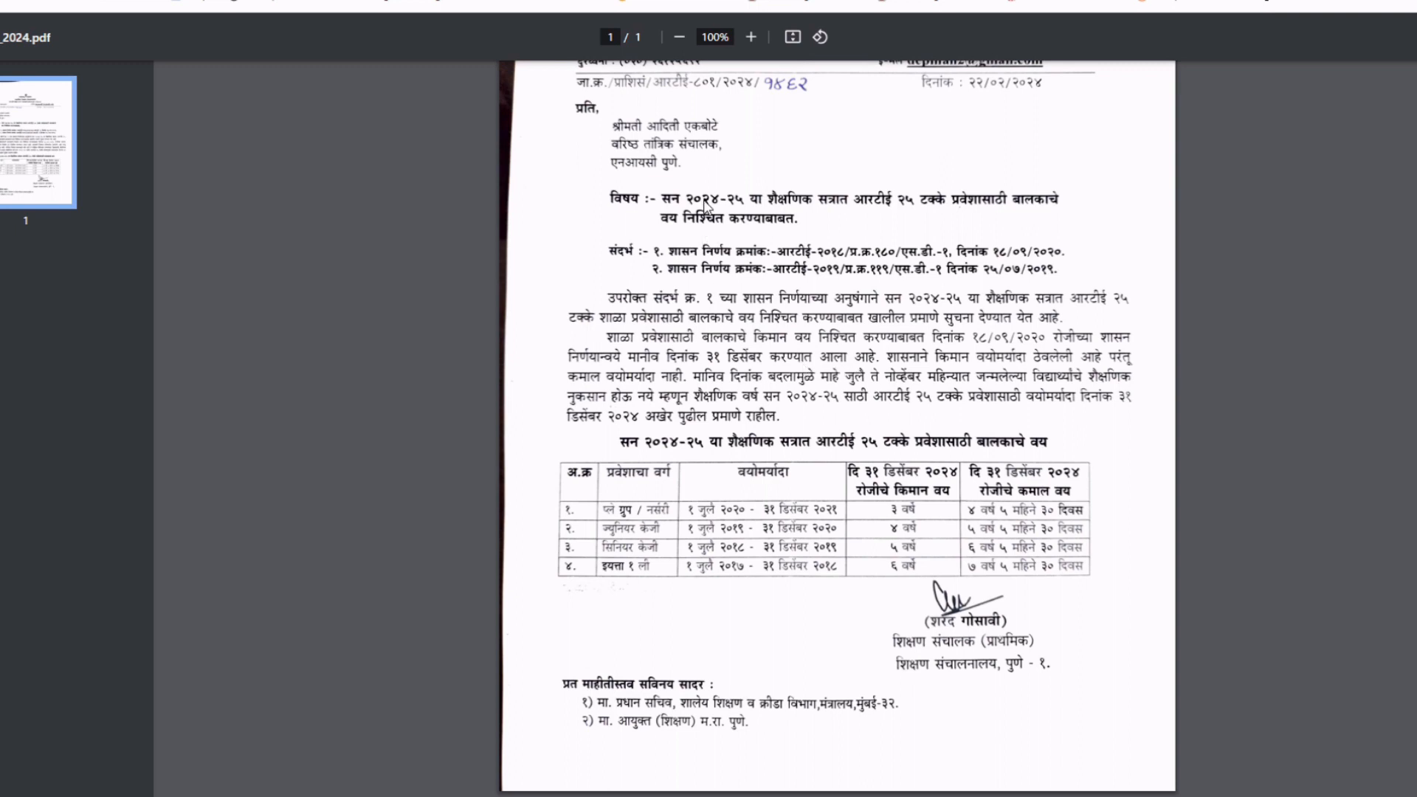
scroll(777, 273, up, 1)
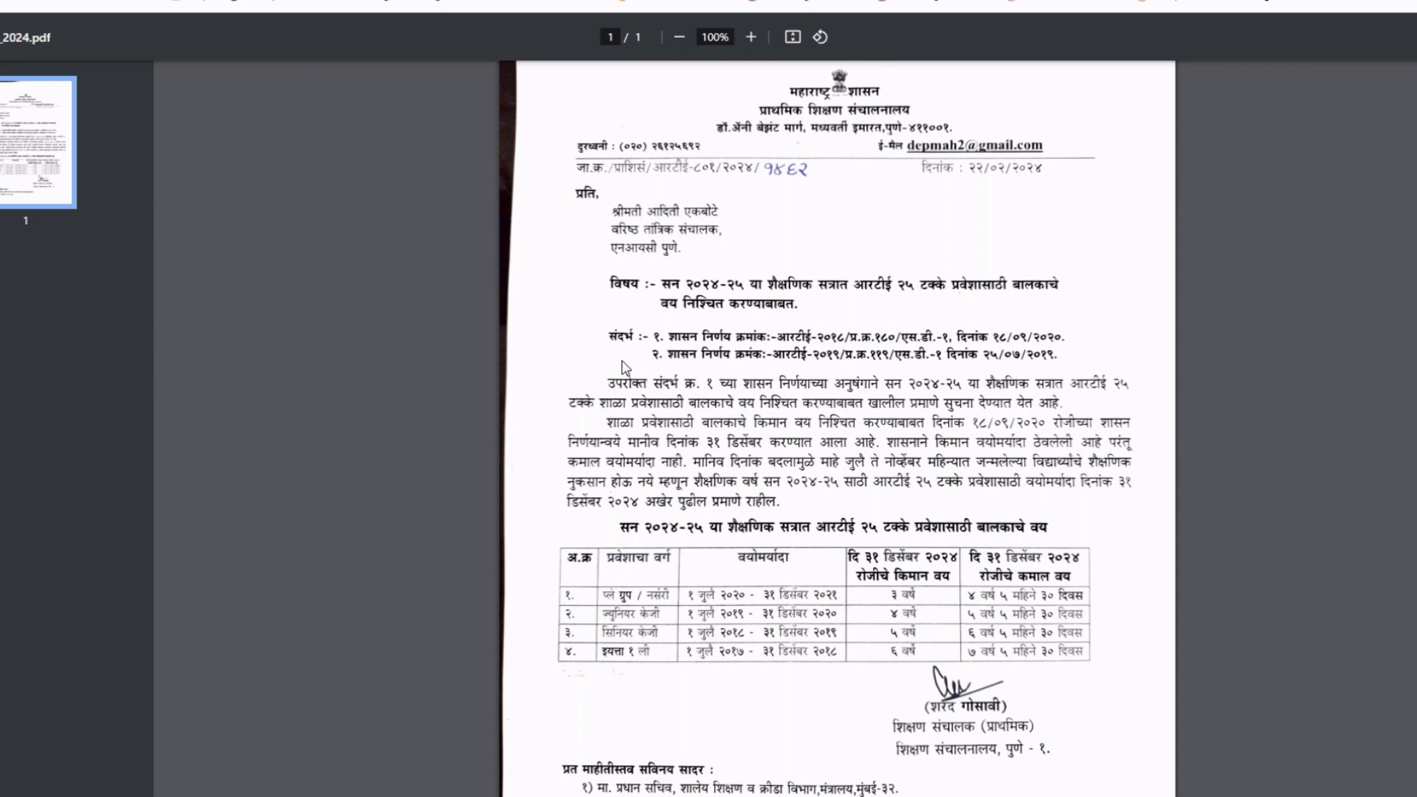
scroll(626, 367, down, 1)
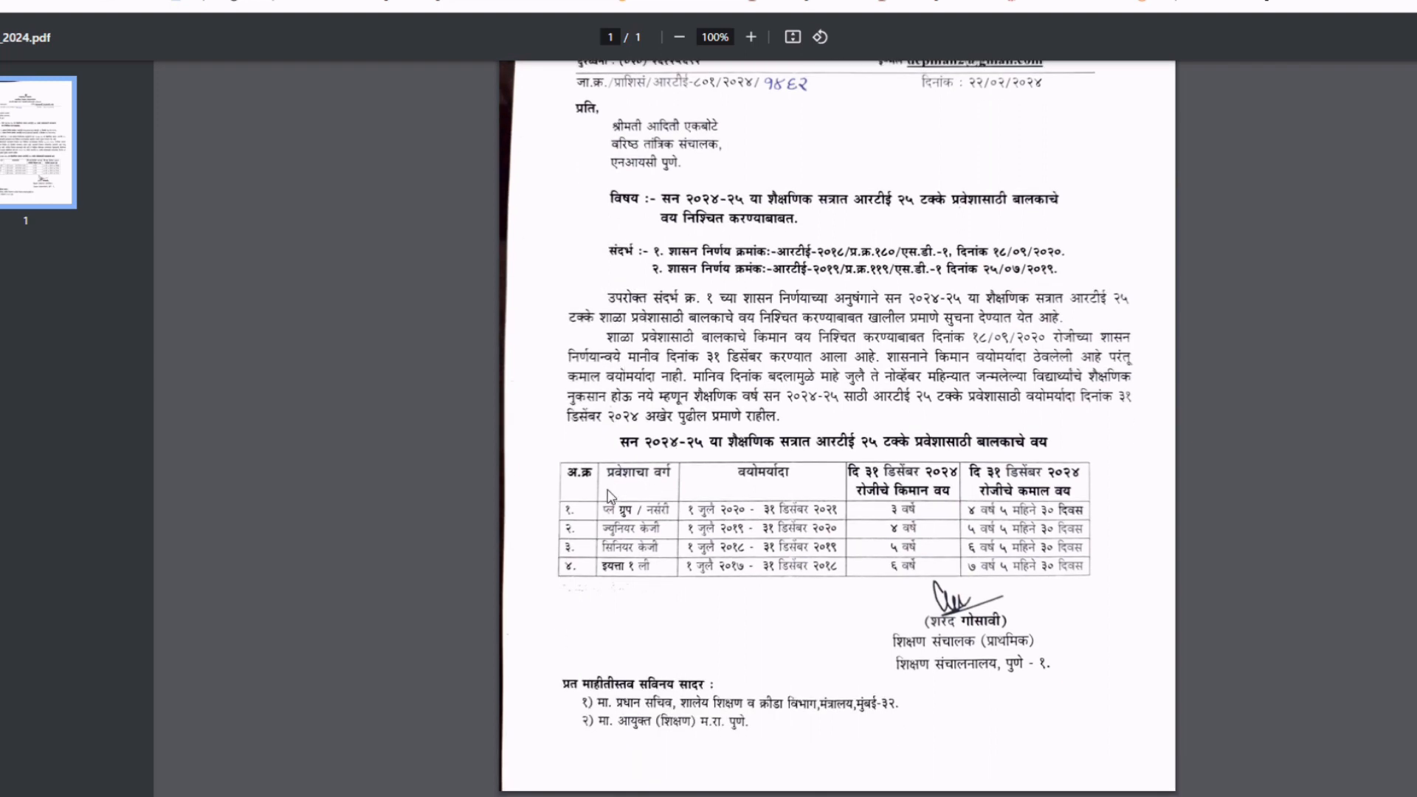
scroll(610, 499, up, 5)
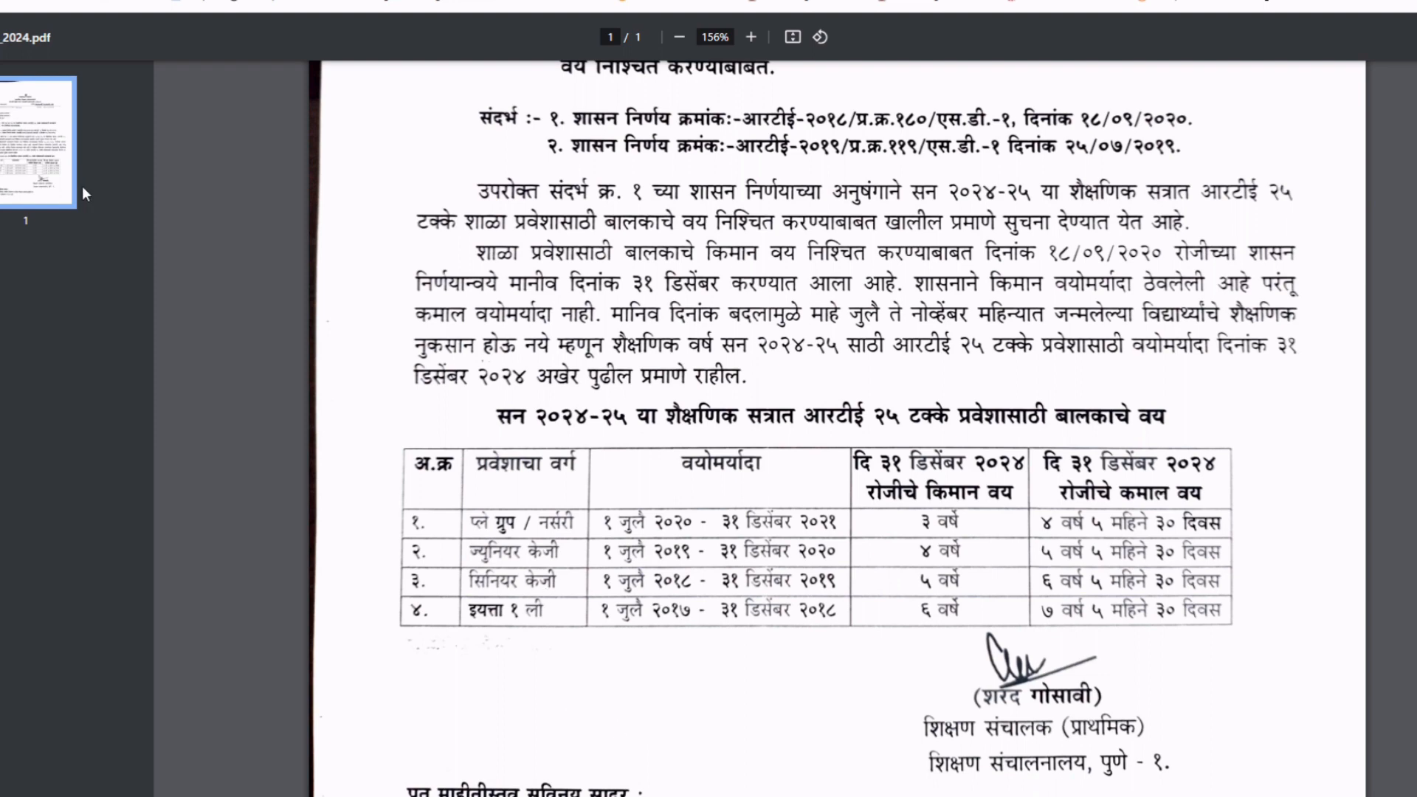
Return from the age-rule PDF to the portal's Entry Level/Entry Age GR list.
click(229, 1)
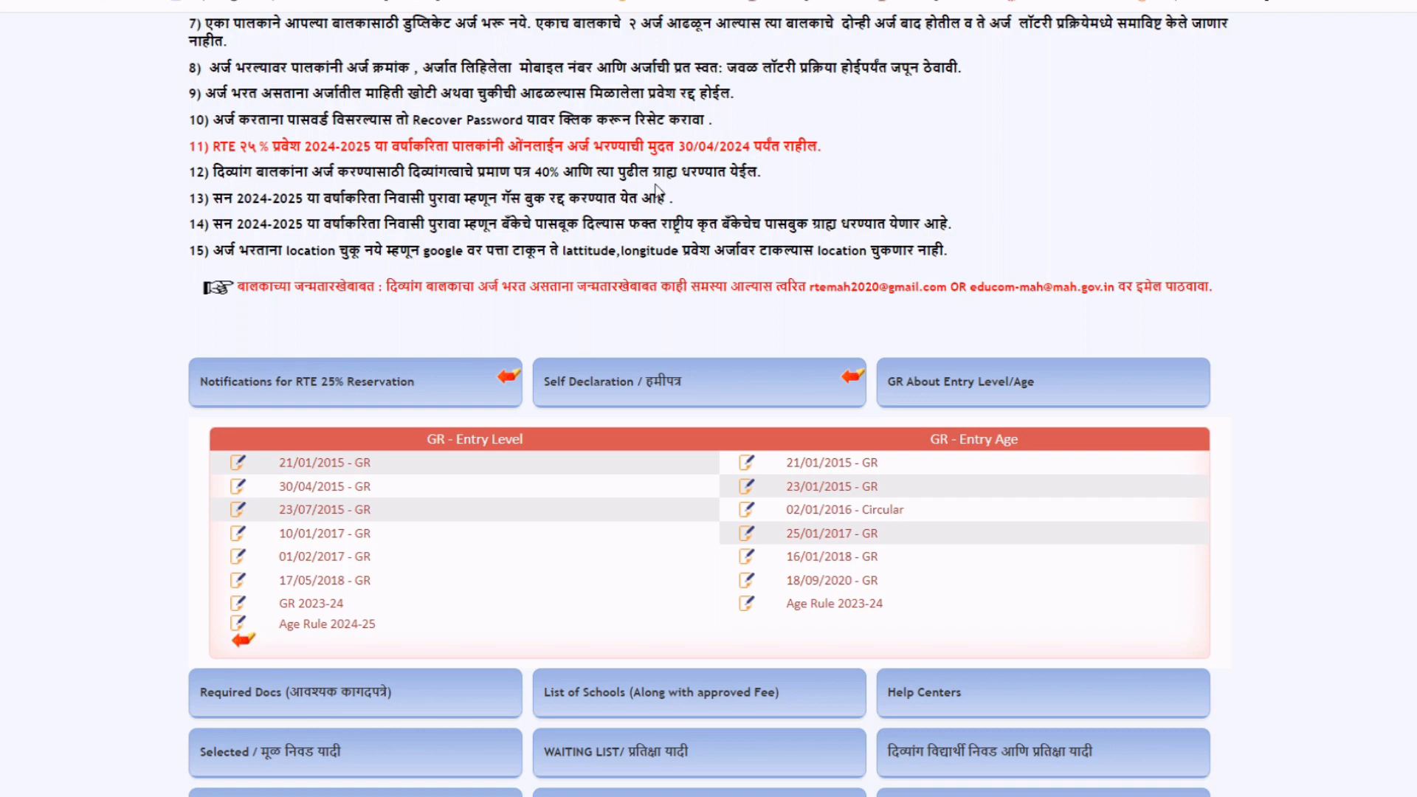
Scroll to the top and go to the Online Application login and registration page.
scroll(530, 602, up, 10)
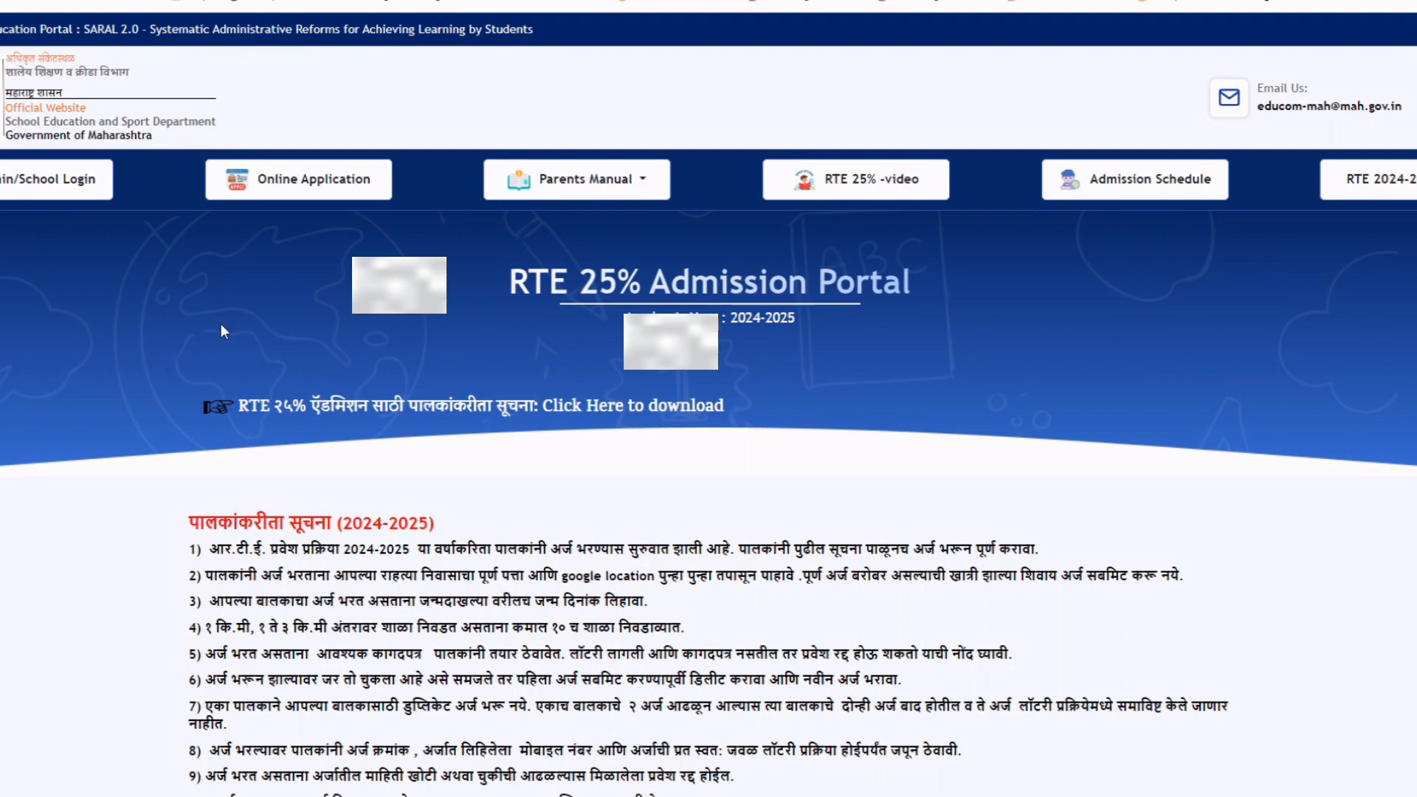
click(292, 181)
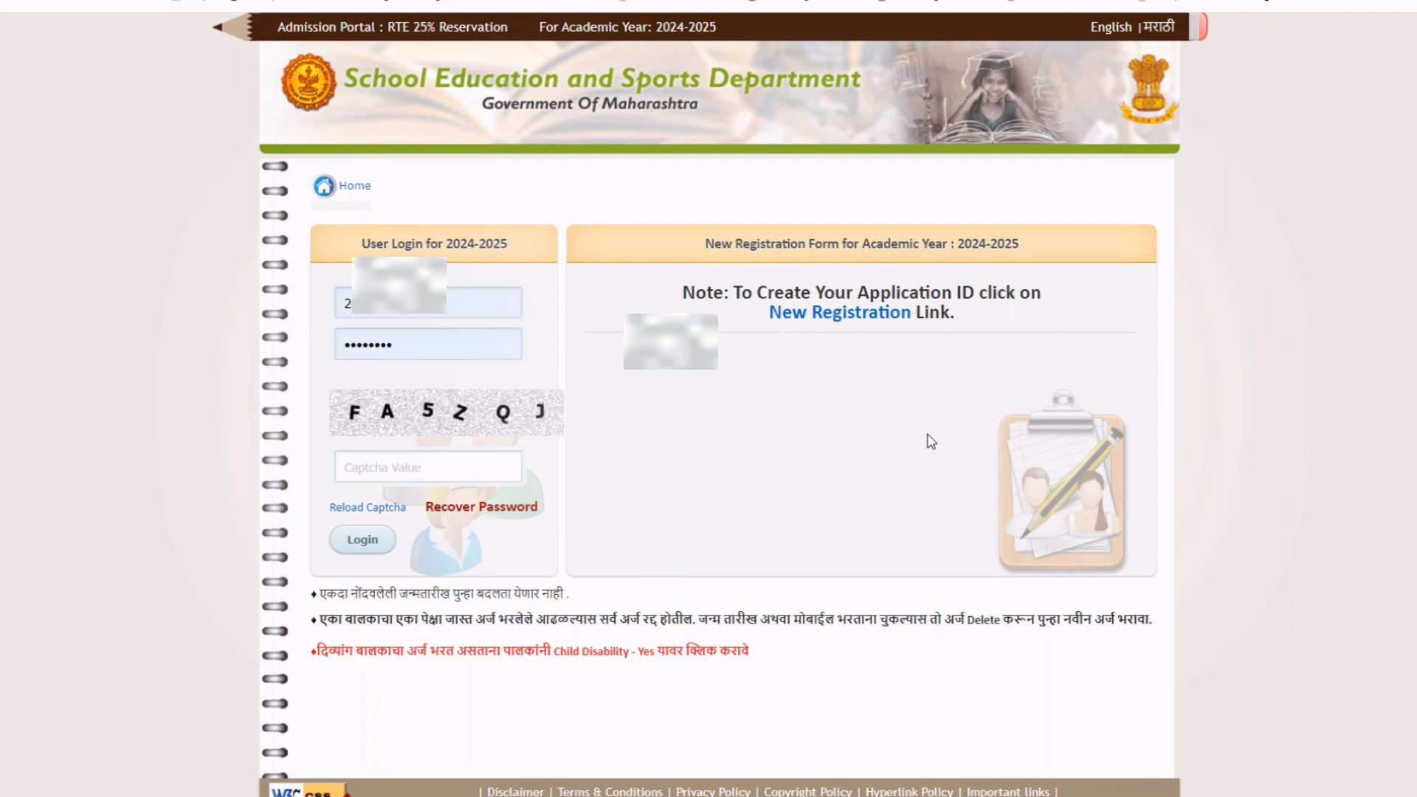
Start a New Registration and choose Nashik as the district.
click(828, 322)
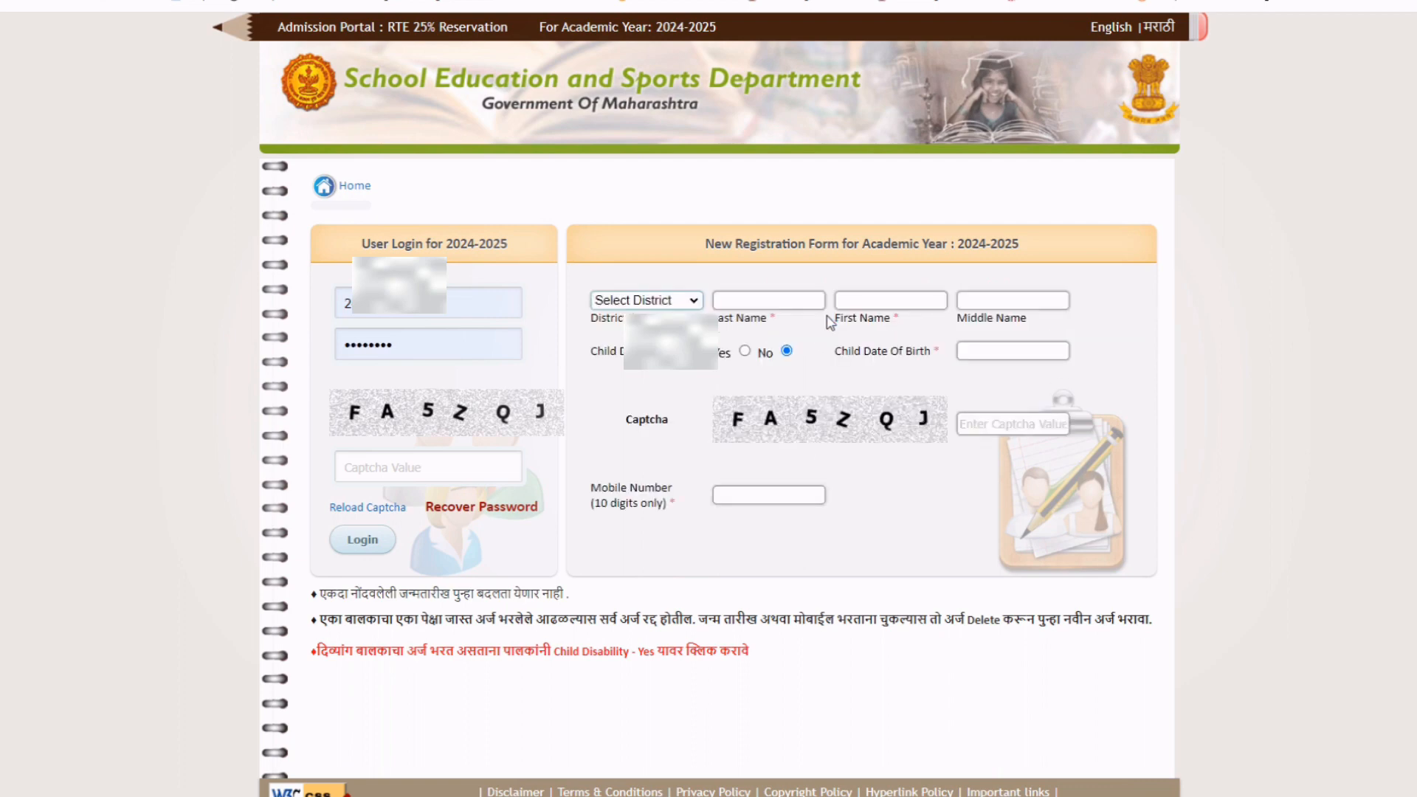
click(638, 302)
key(n)
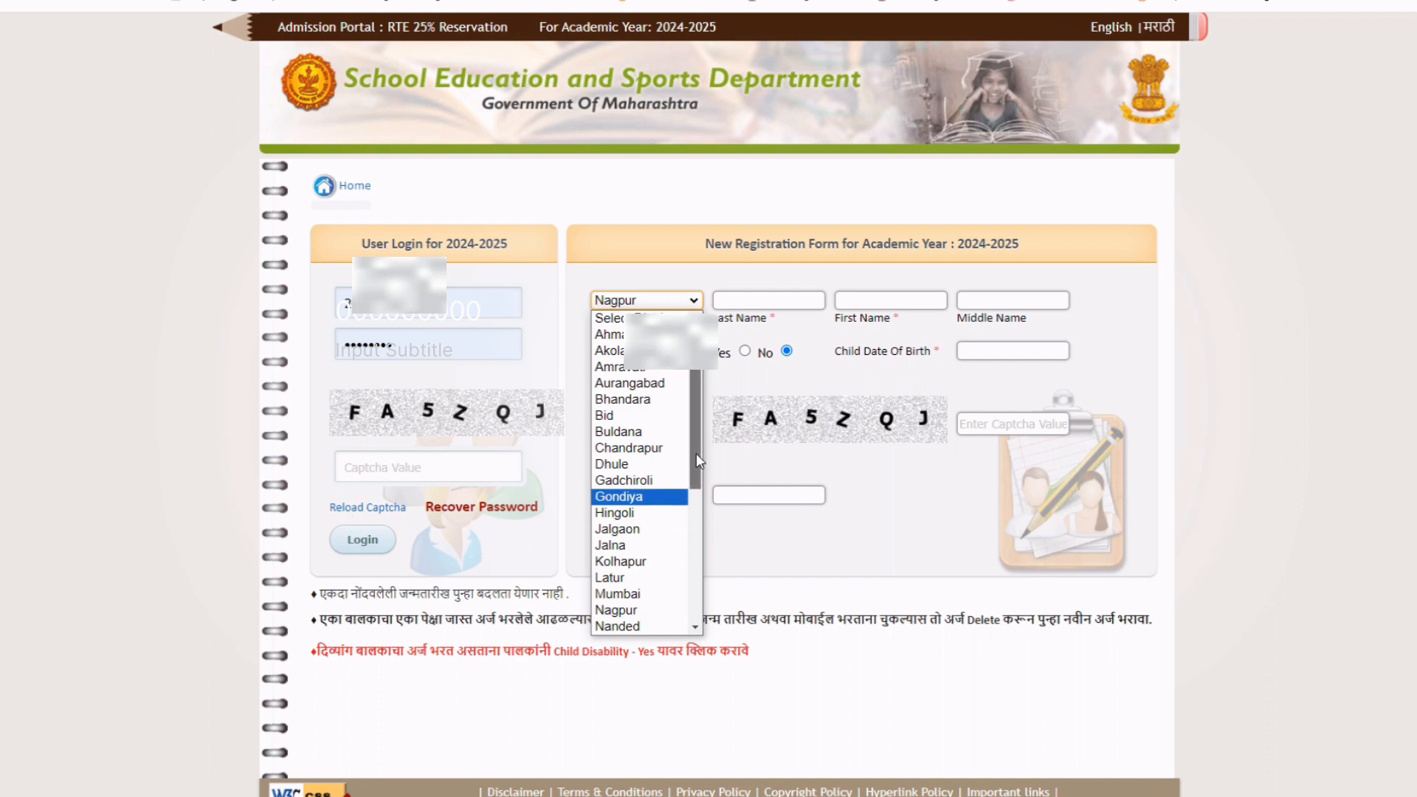
drag(697, 453, 693, 548)
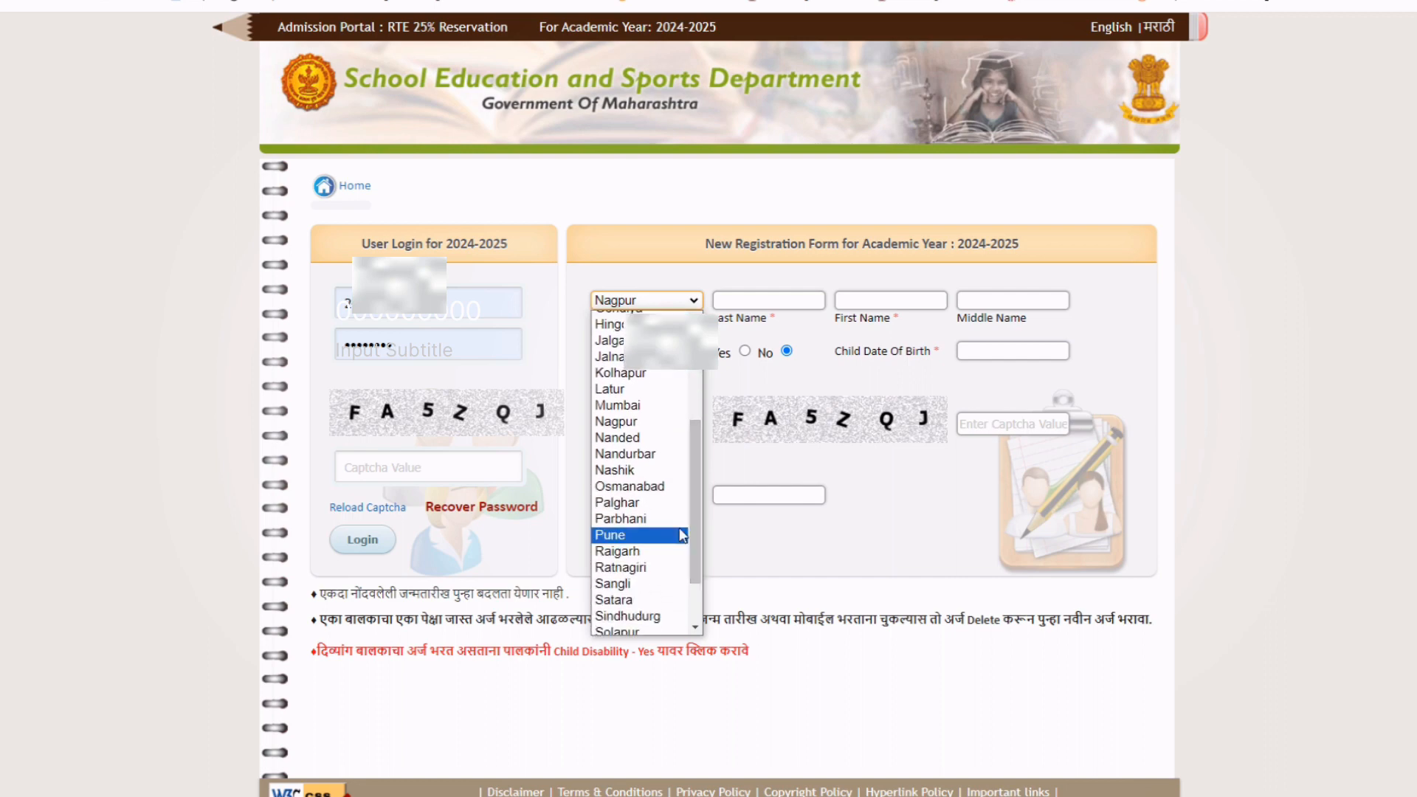
click(639, 472)
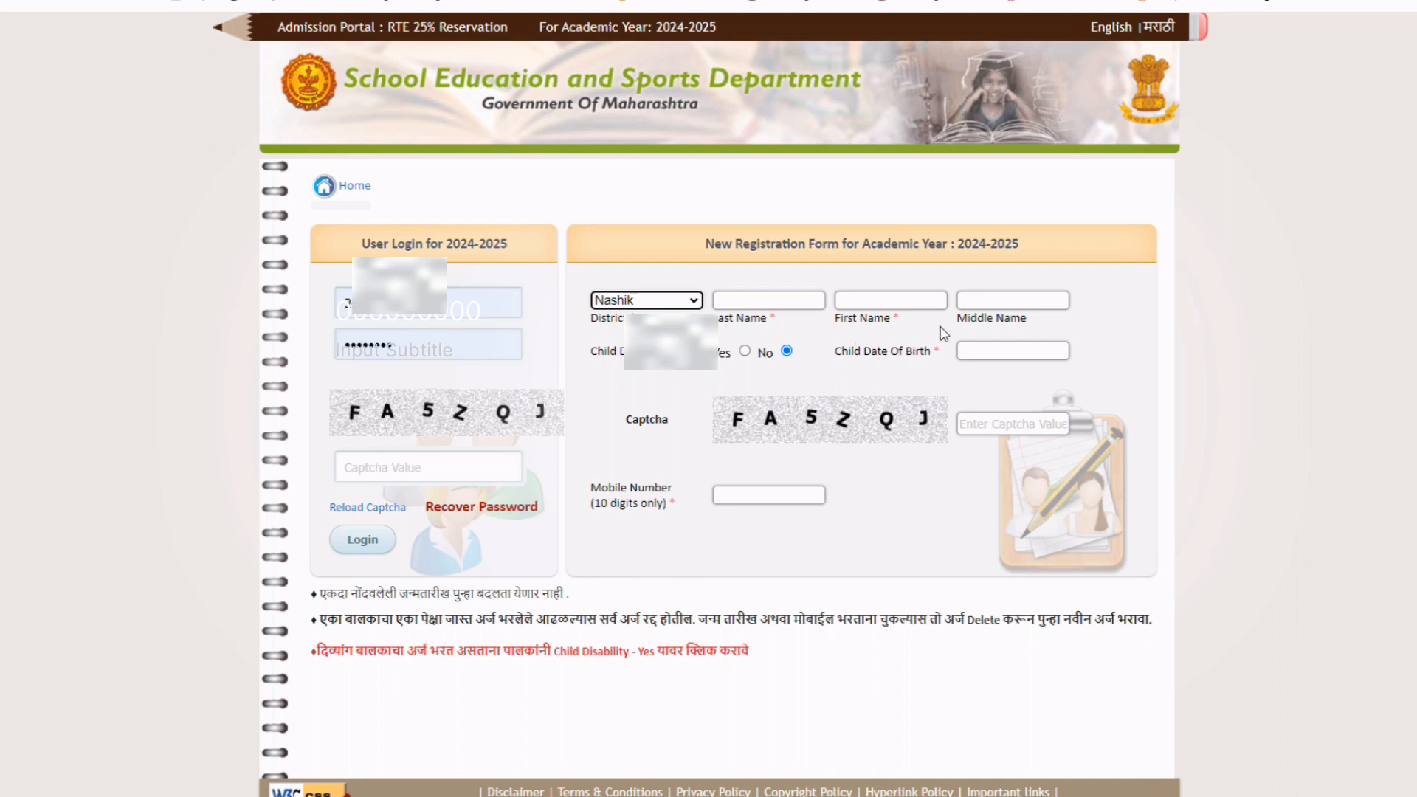
Enter the child's last, first and middle names.
click(778, 301)
click(862, 304)
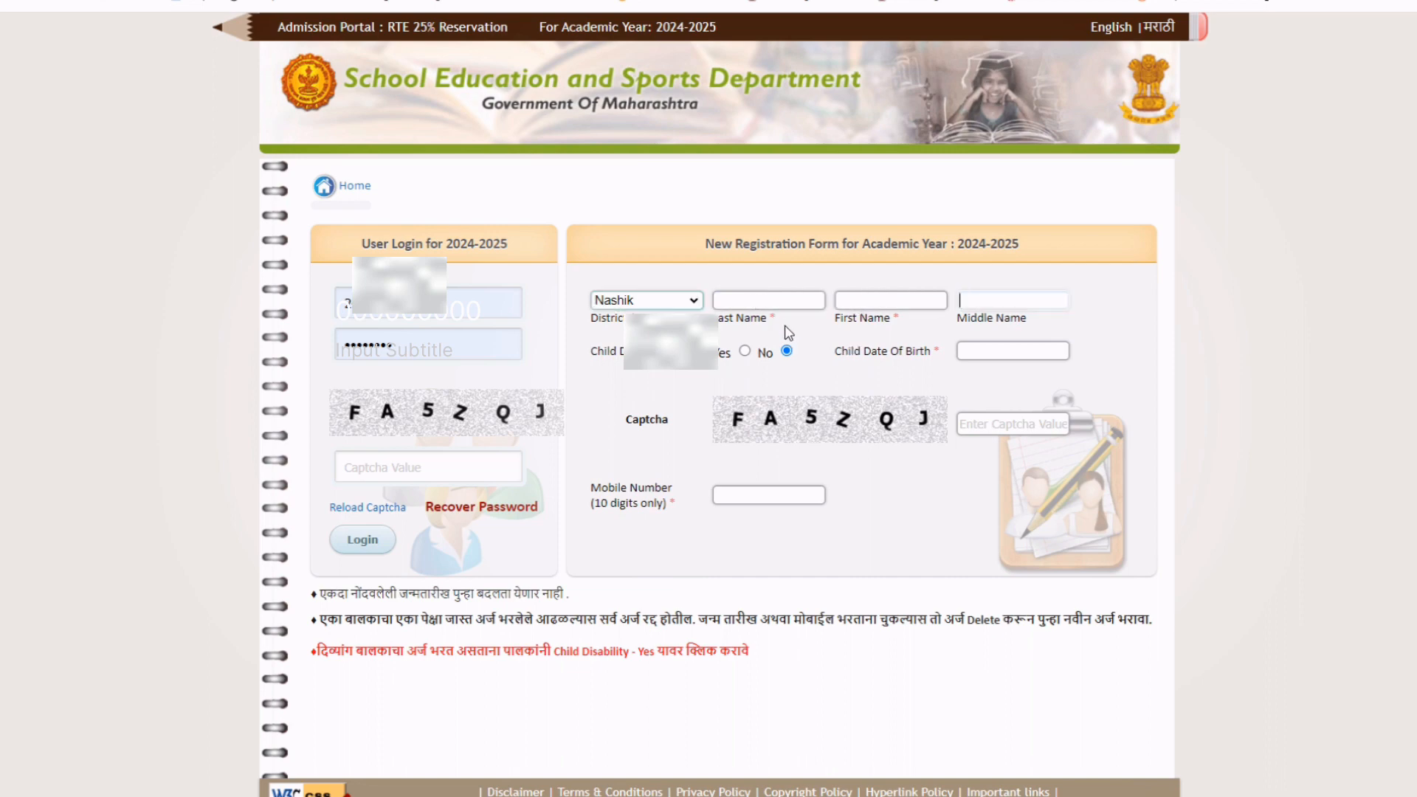
click(743, 298)
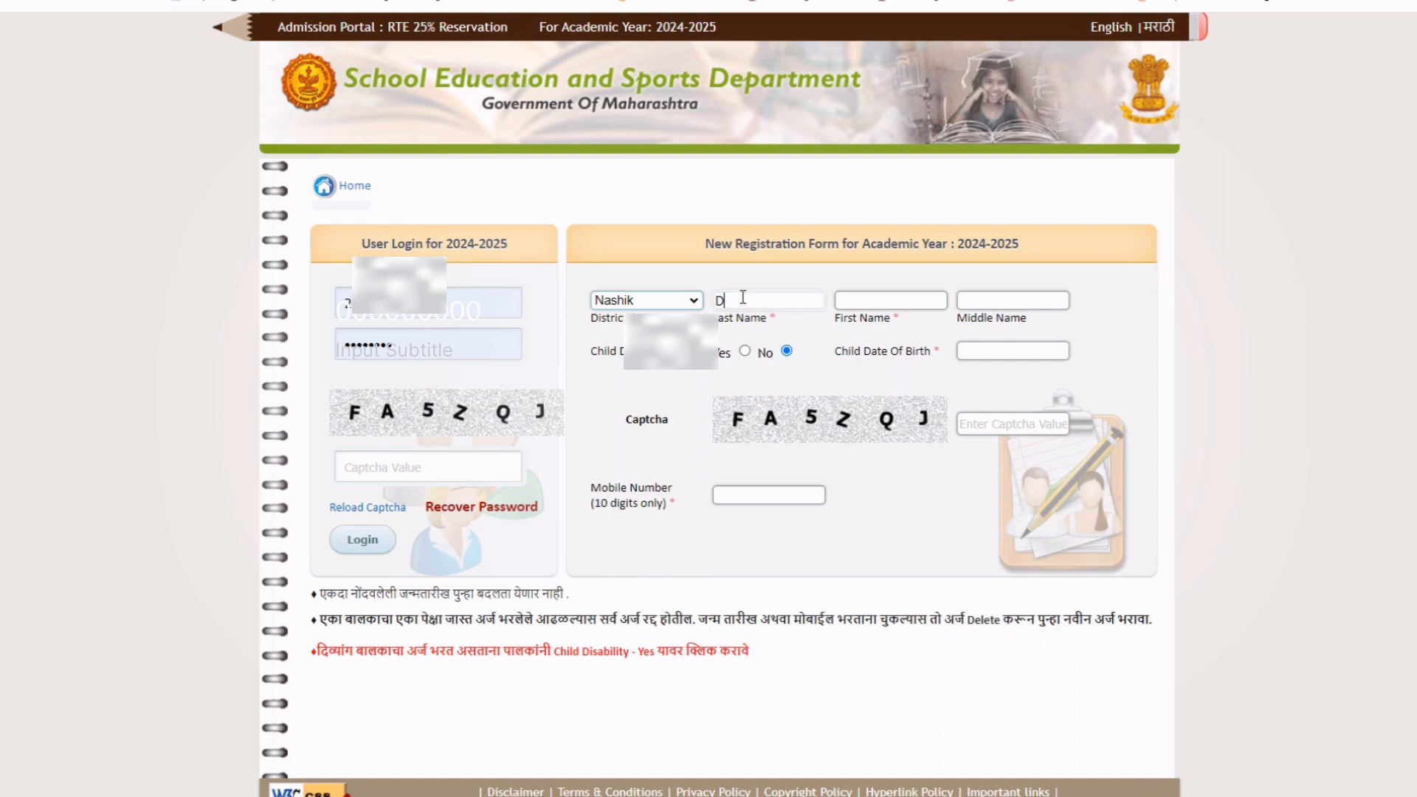
key(BackSpace)
click(913, 305)
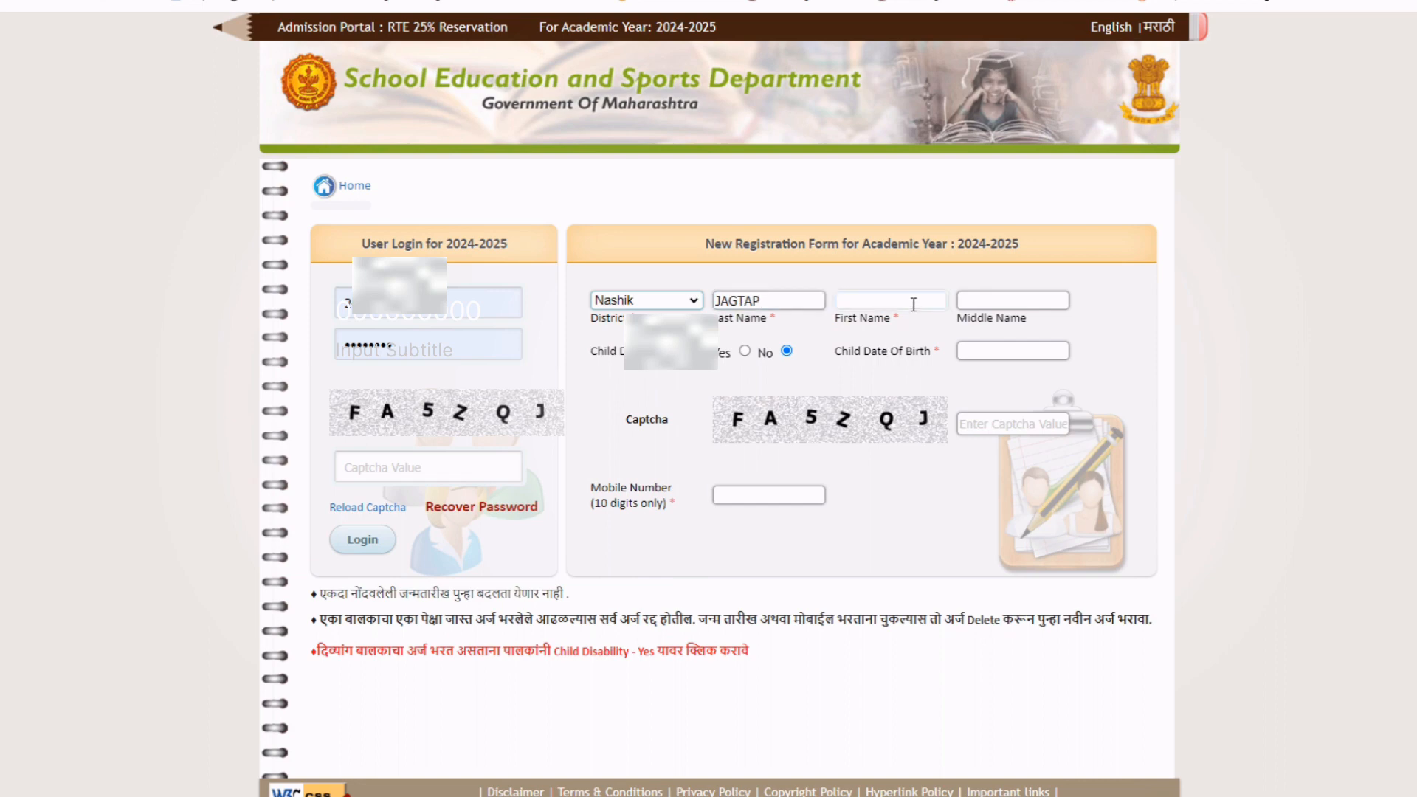
click(967, 298)
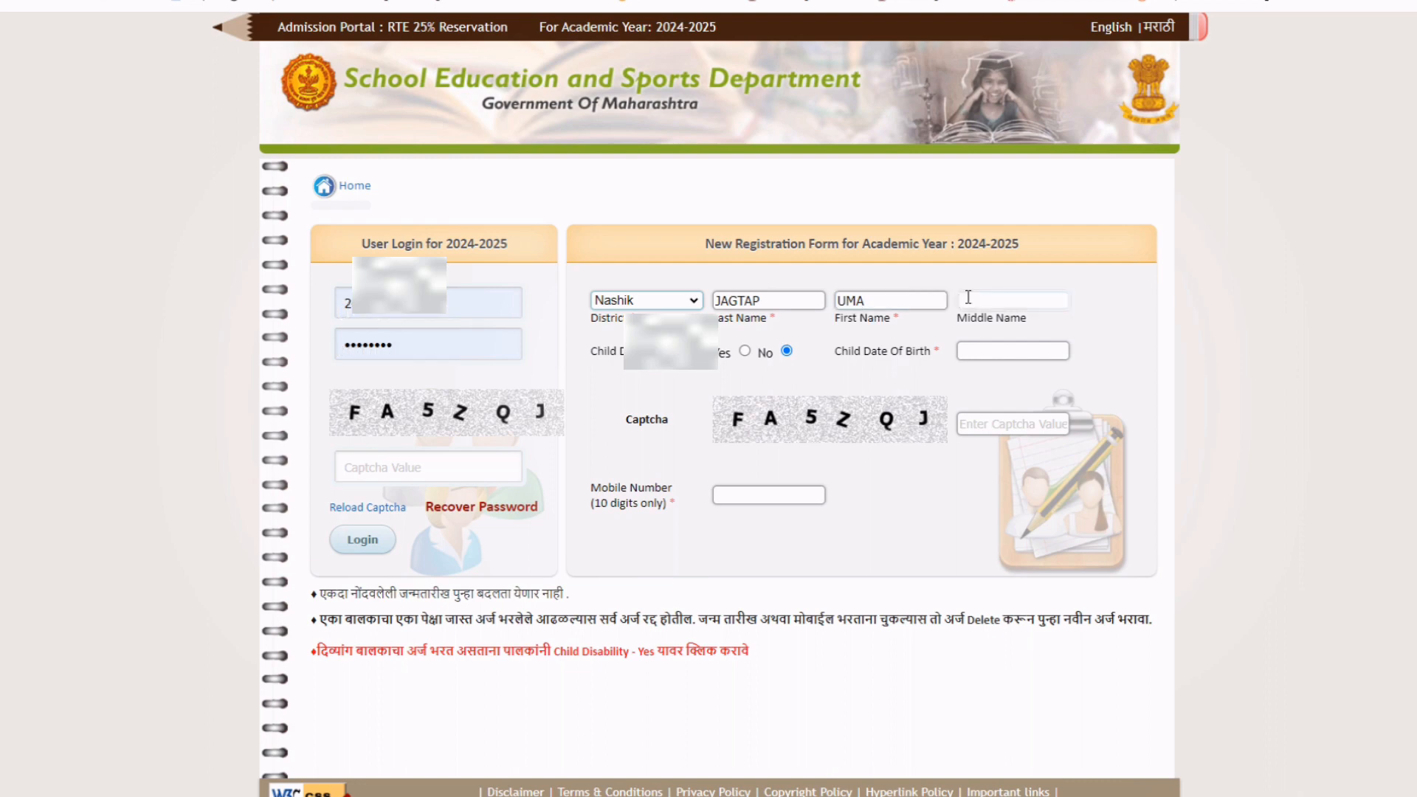
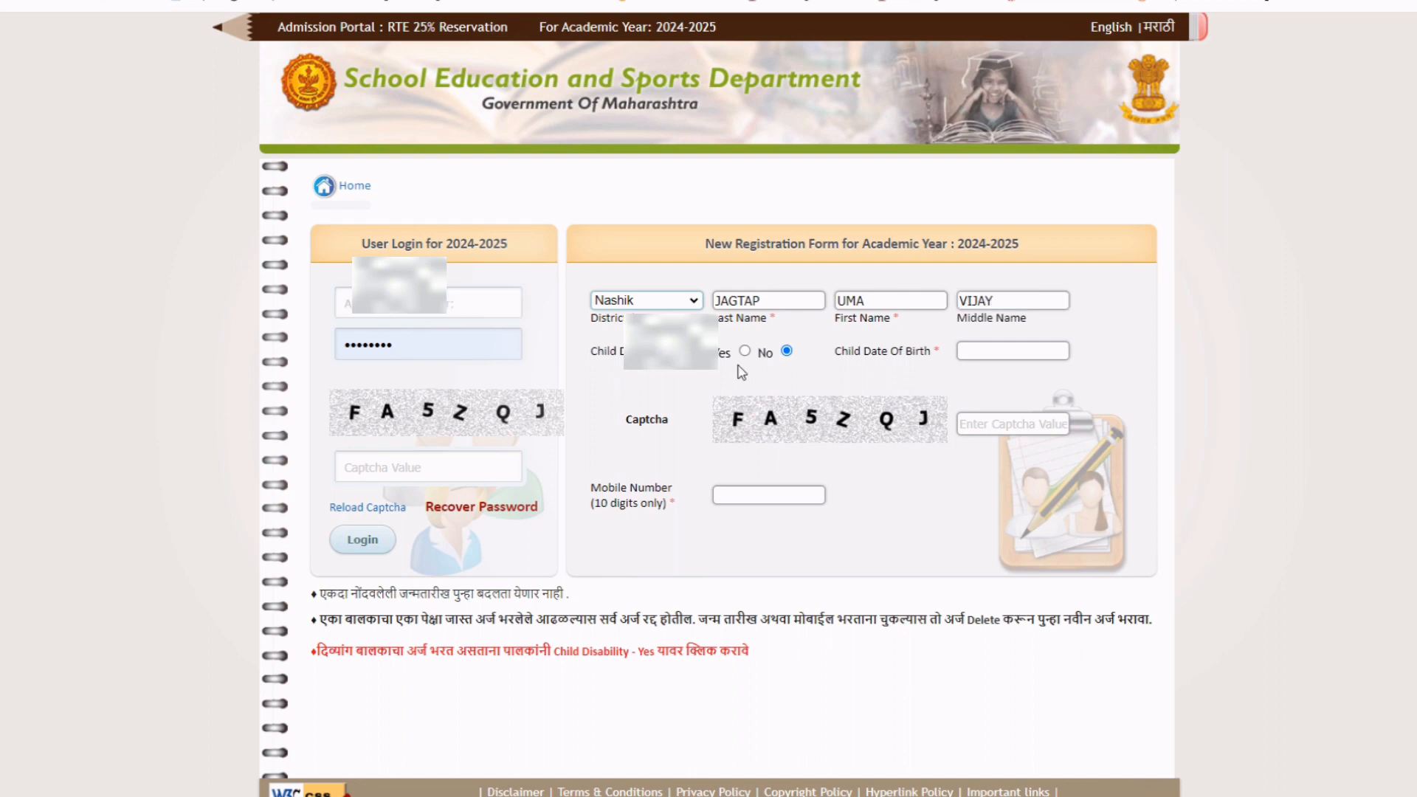
Set Disability to No and pick the 13-07-2017 birth date from the calendar.
click(744, 352)
click(786, 351)
click(985, 350)
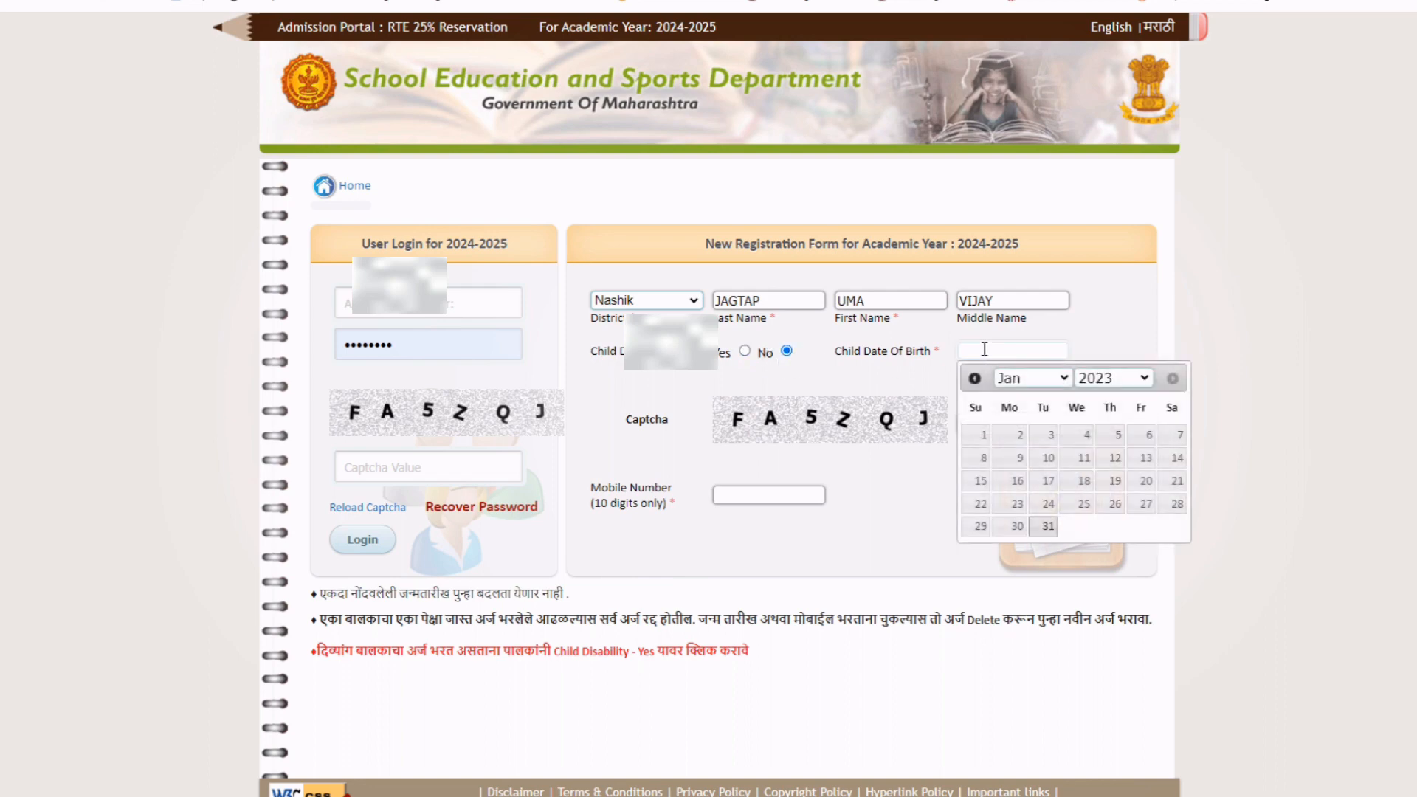
click(1115, 382)
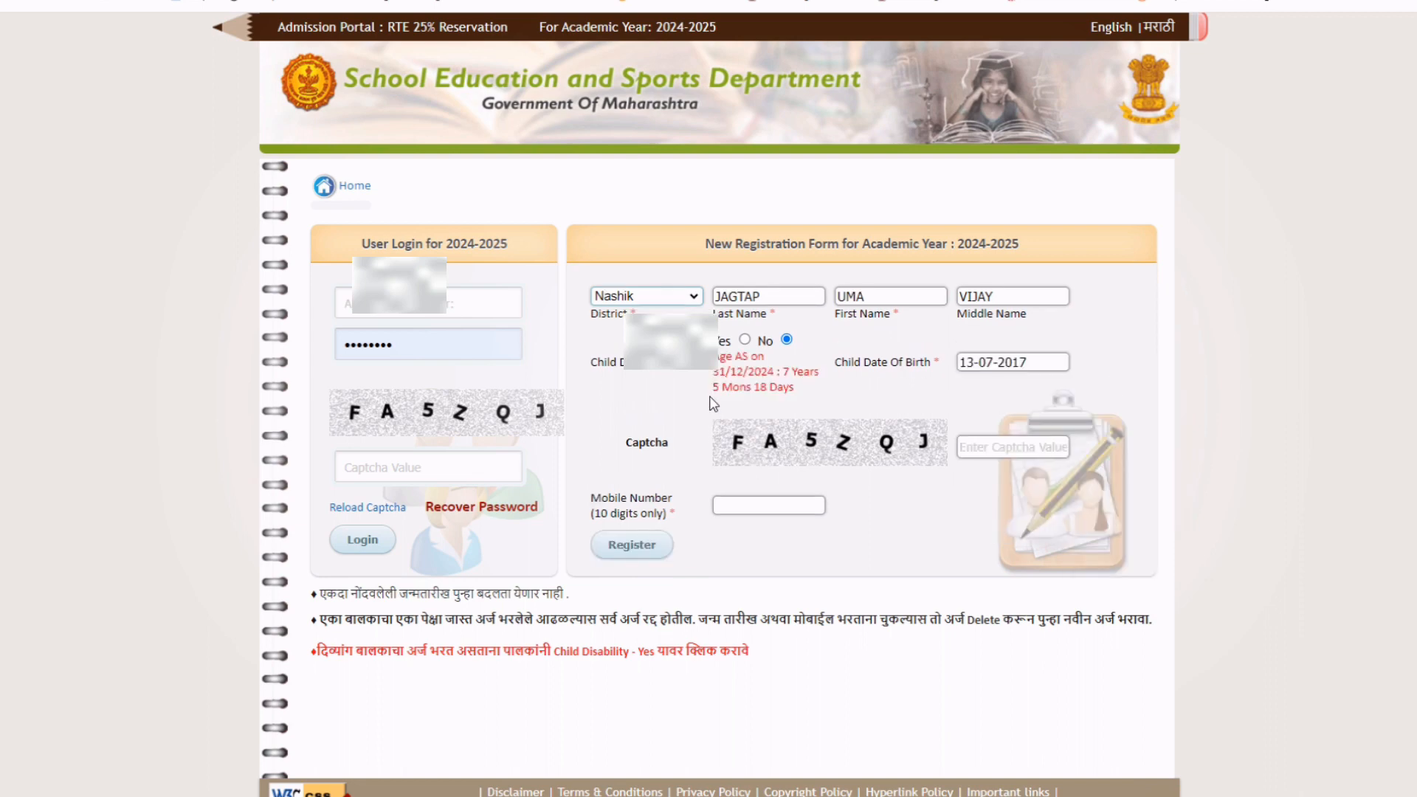
Highlight the calculated age note shown below the birth date.
drag(719, 356, 792, 393)
click(812, 398)
scroll(635, 407, down, 1)
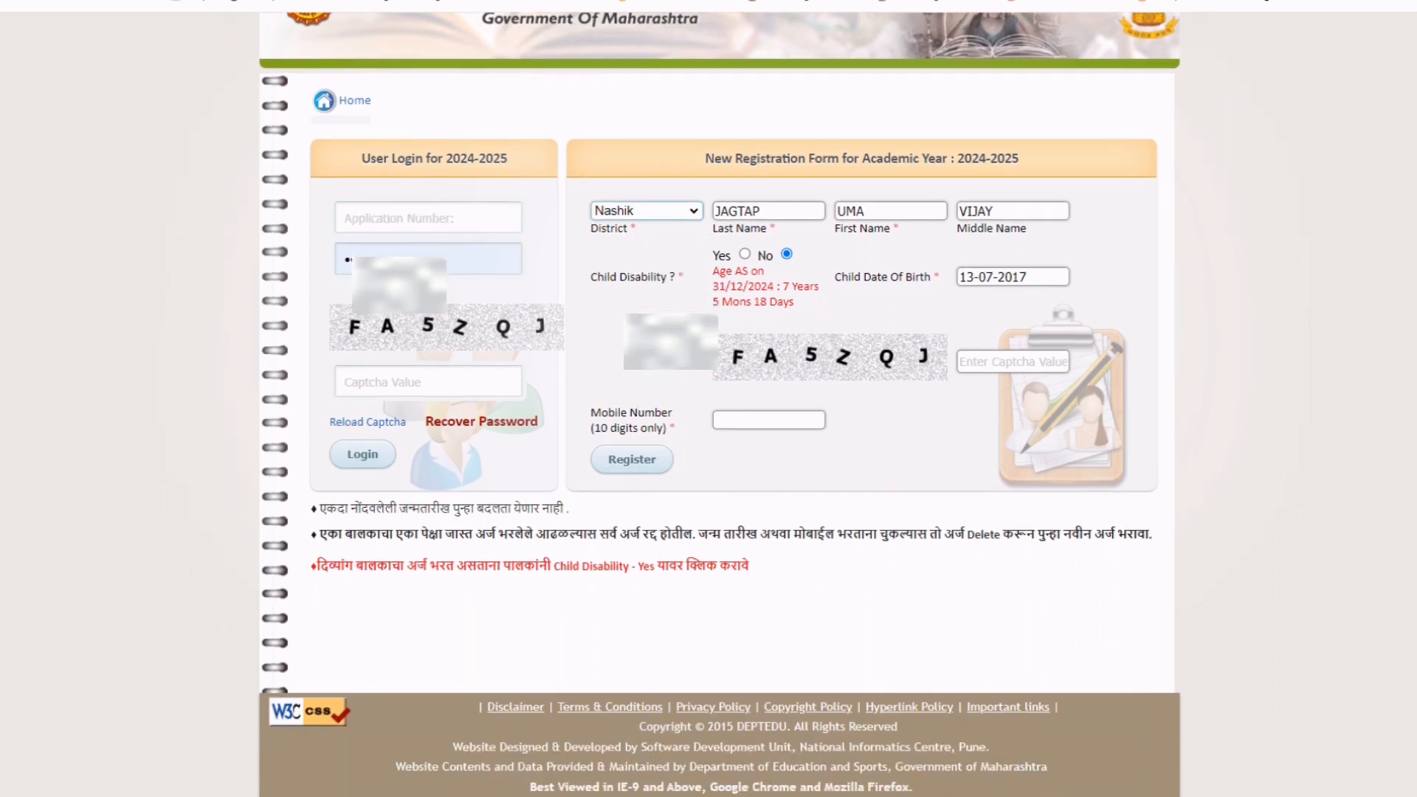
drag(714, 273, 824, 317)
Enter the captcha and the parent's mobile number, then submit the registration.
click(987, 383)
text(FA)
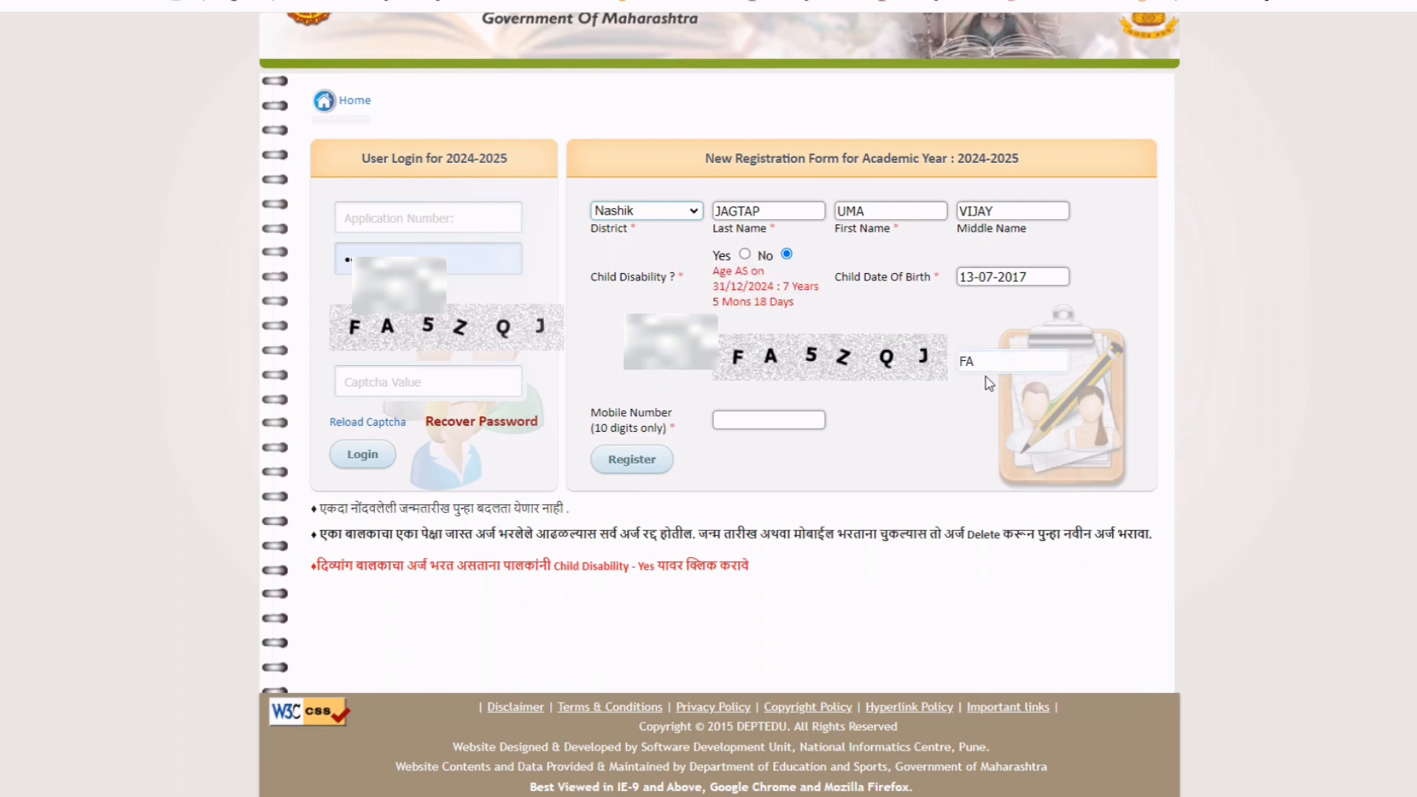
text(5ZQJ)
click(730, 422)
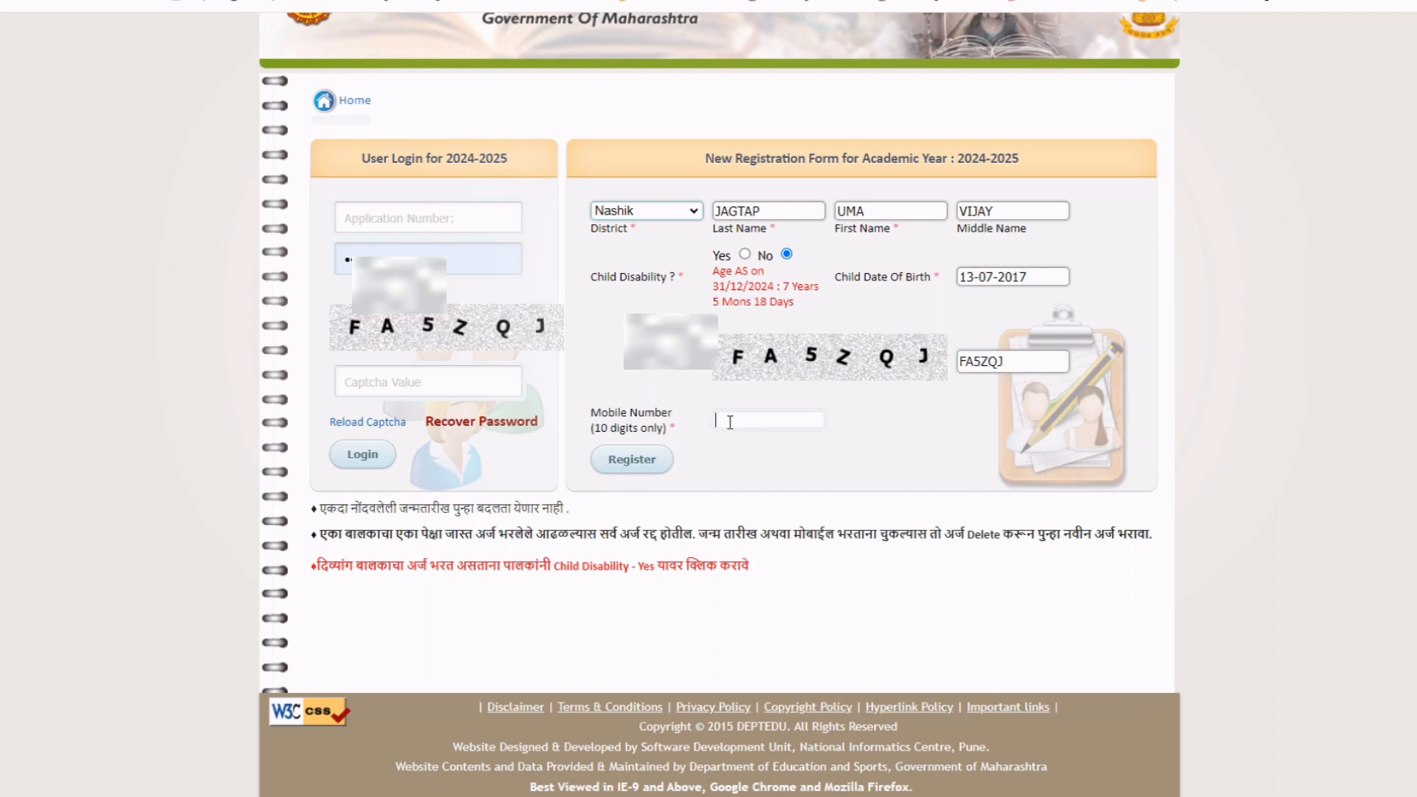
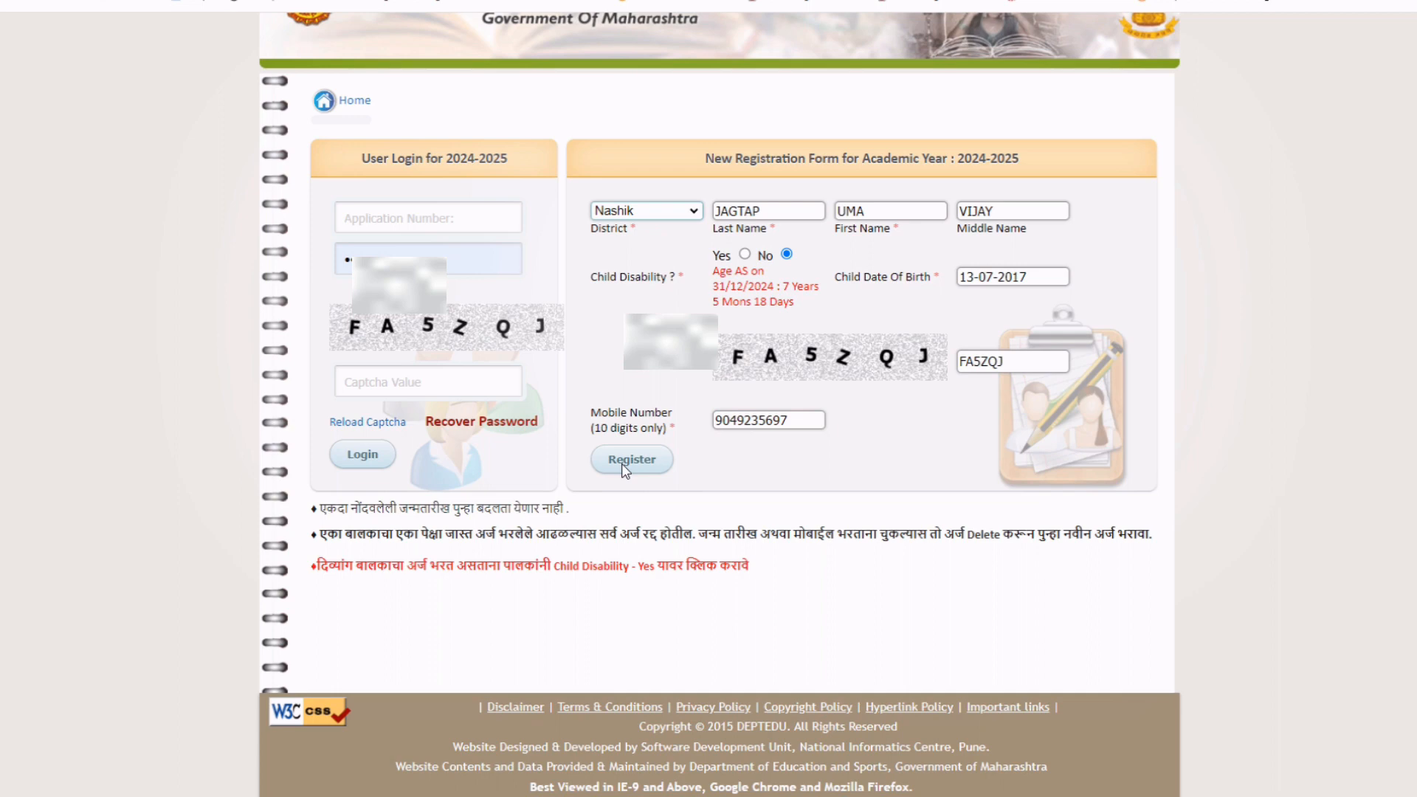
click(626, 470)
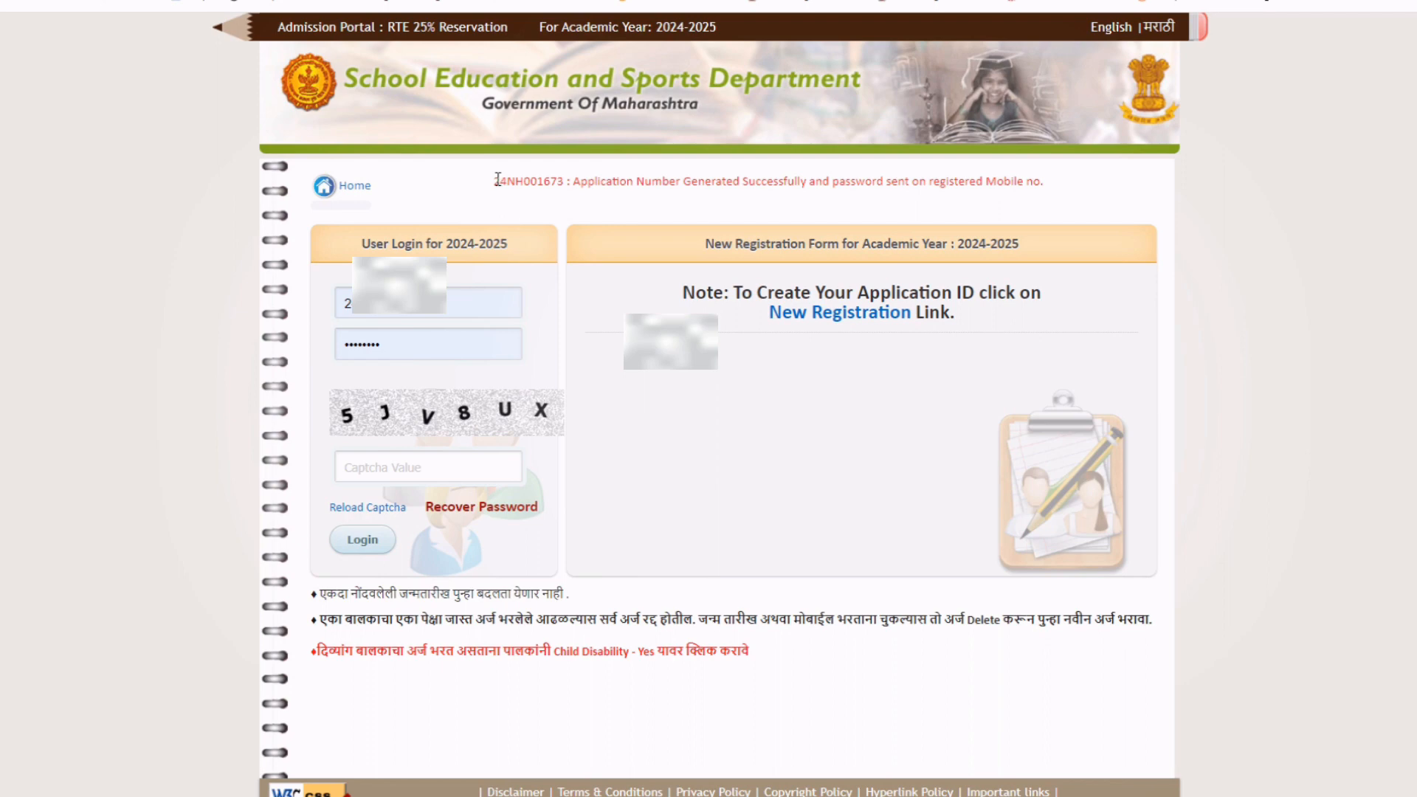
Review the registration success message and its generated application number.
drag(498, 180, 1043, 212)
click(1079, 214)
drag(498, 185, 565, 182)
click(517, 208)
click(592, 210)
drag(1062, 186, 481, 182)
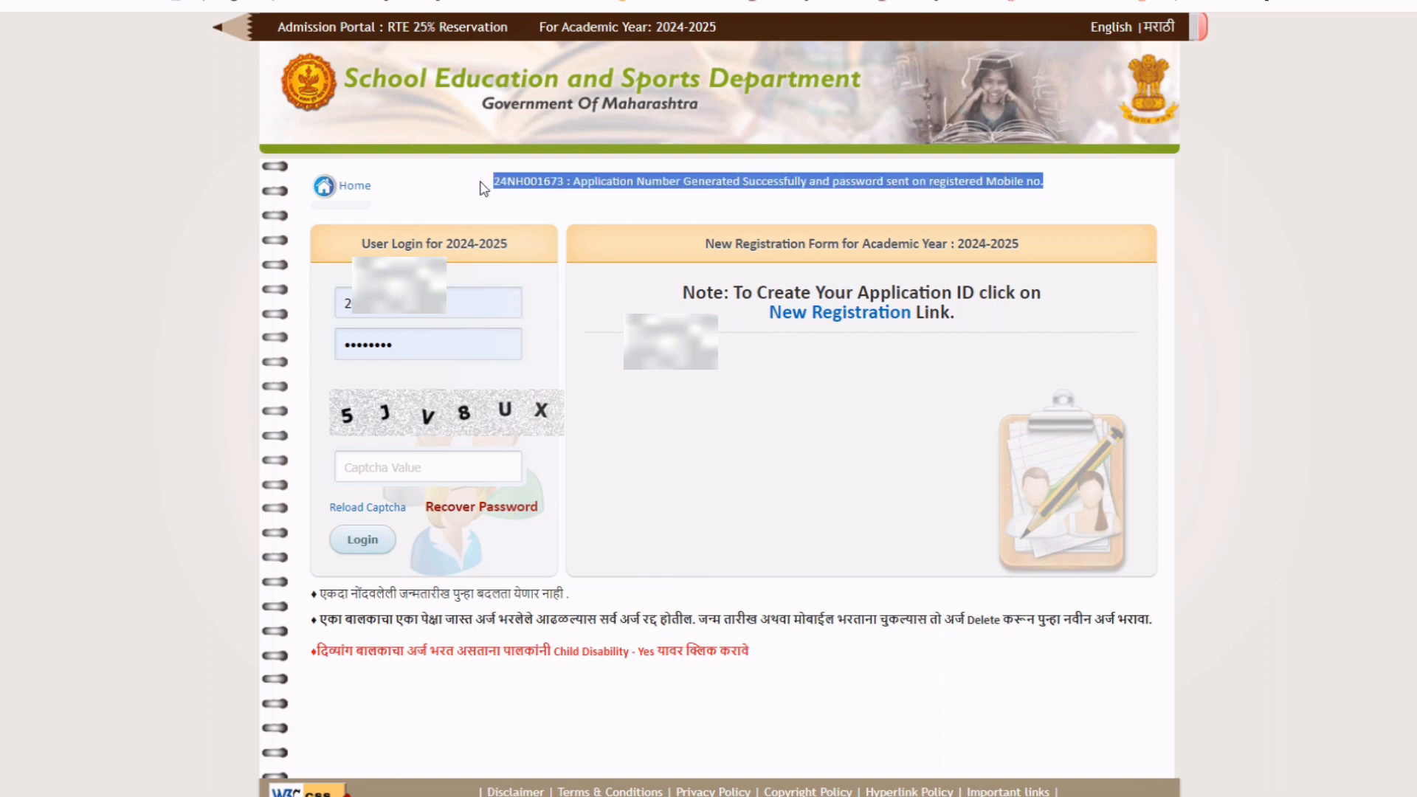
click(1082, 193)
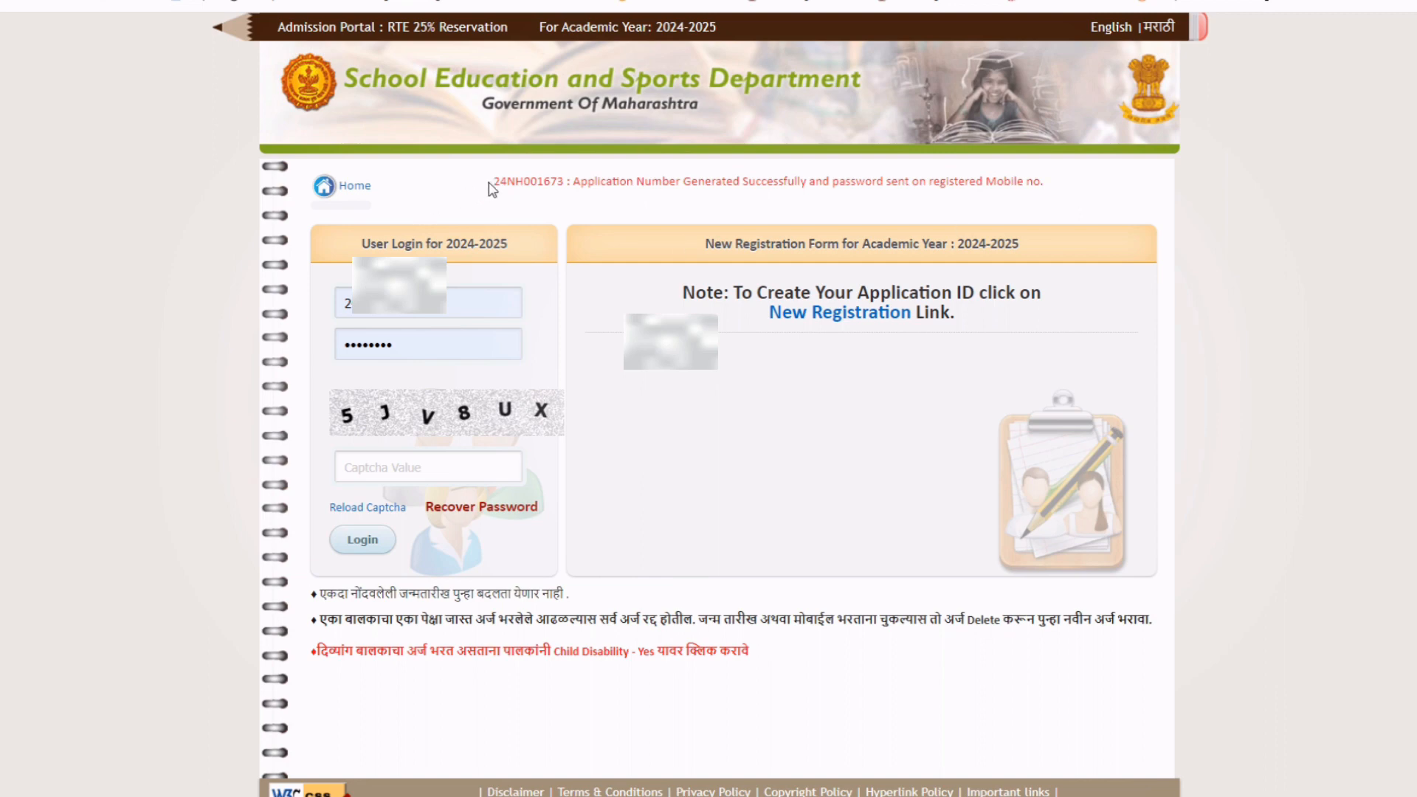
drag(492, 190, 1056, 196)
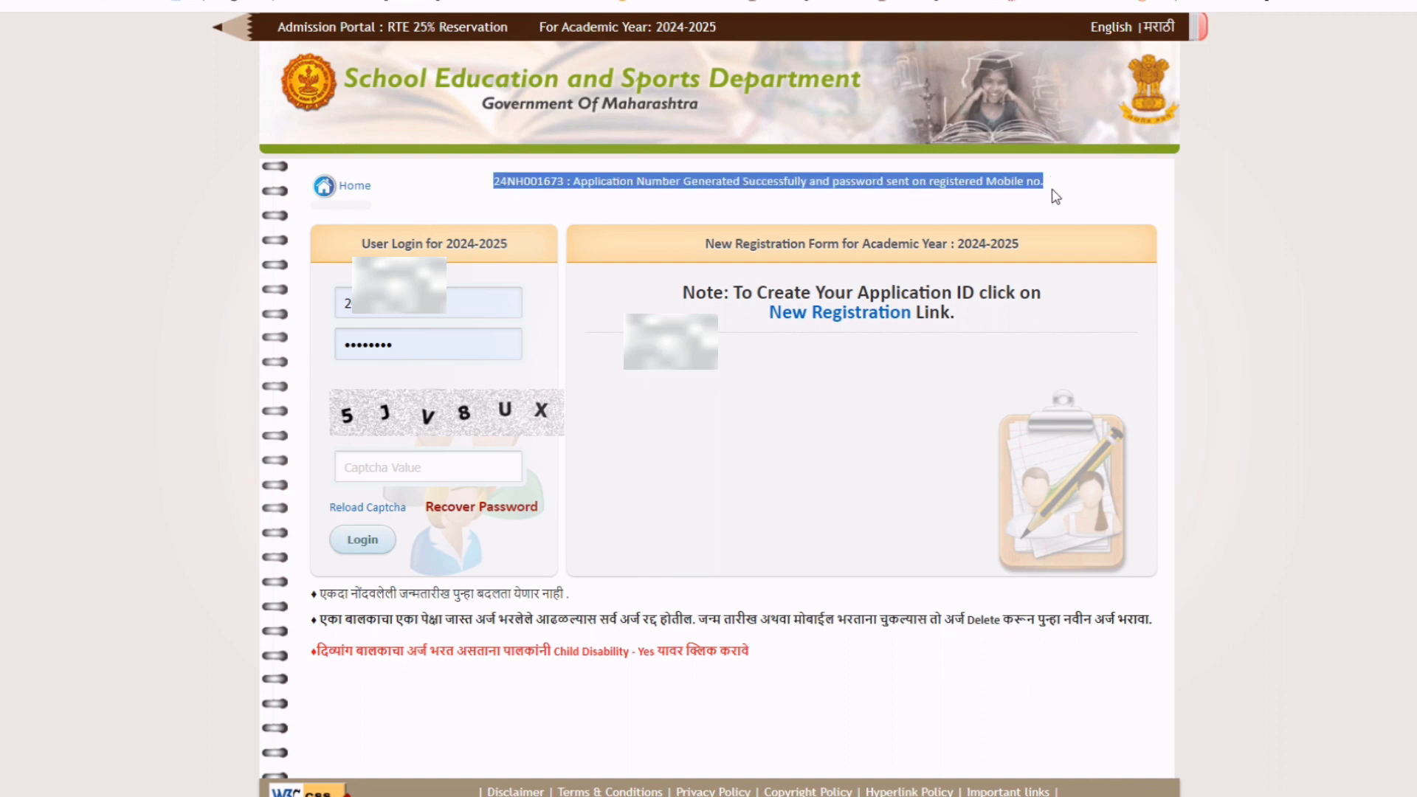
click(1058, 196)
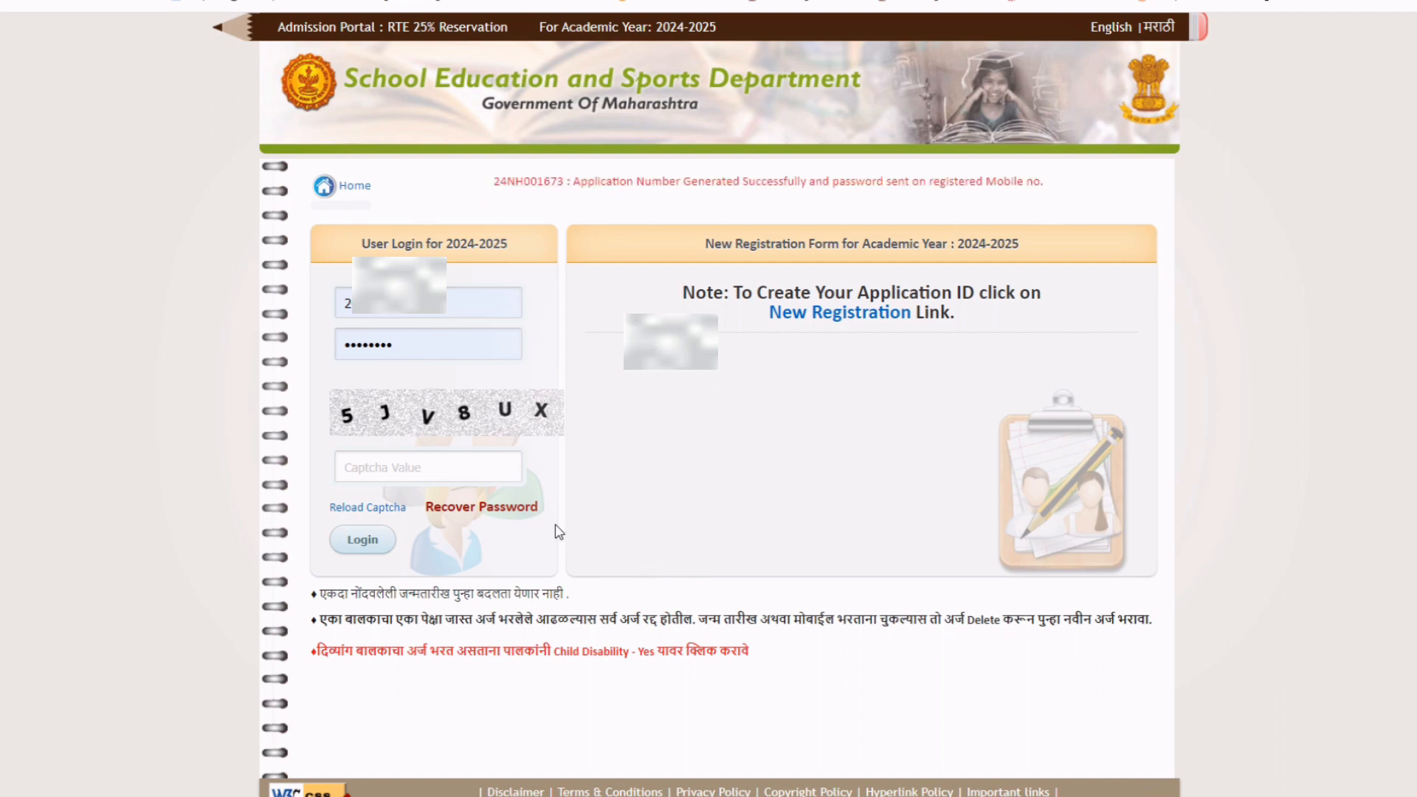
Replace the User ID with the new application number, clear the saved password, and begin the captcha.
drag(470, 304, 256, 313)
key(BackSpace)
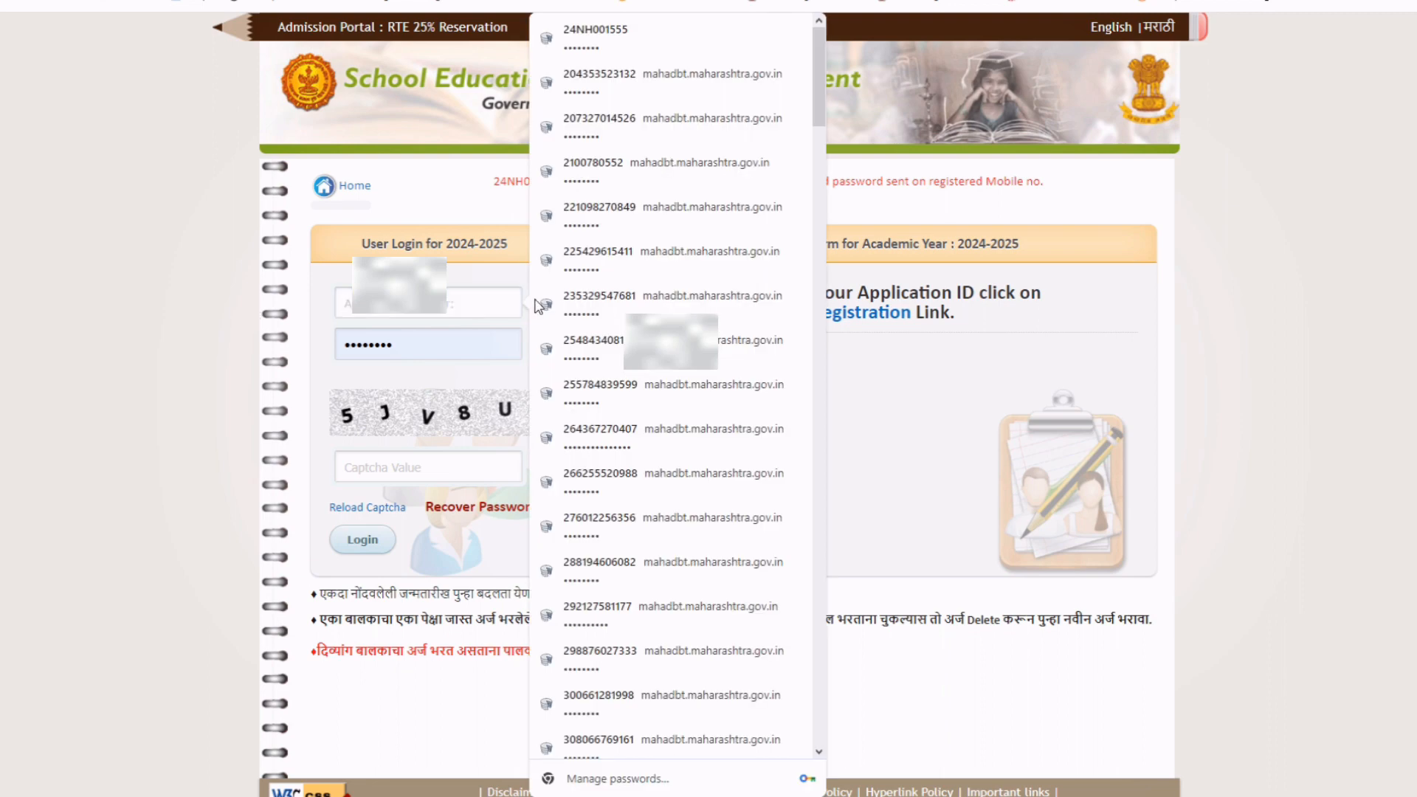
click(898, 438)
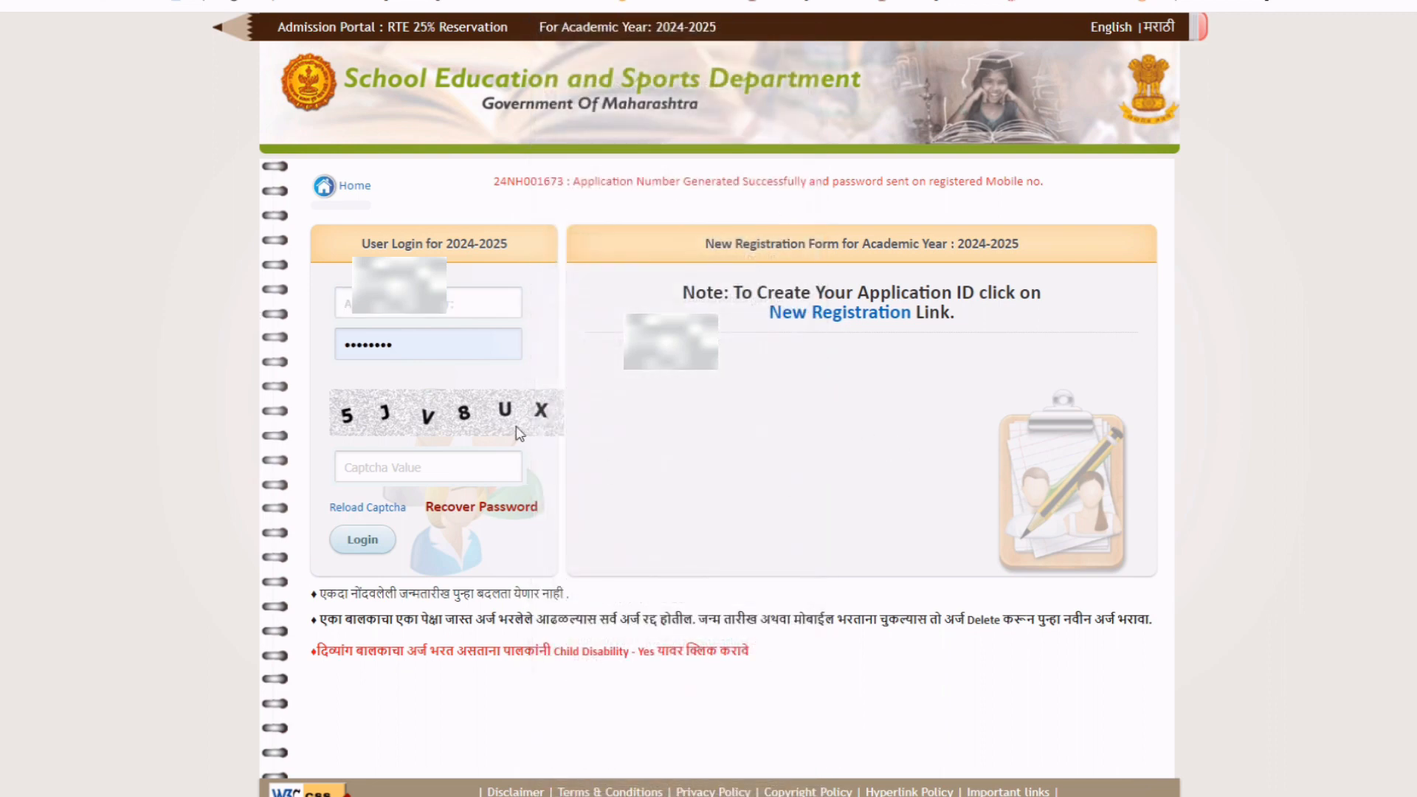
click(392, 315)
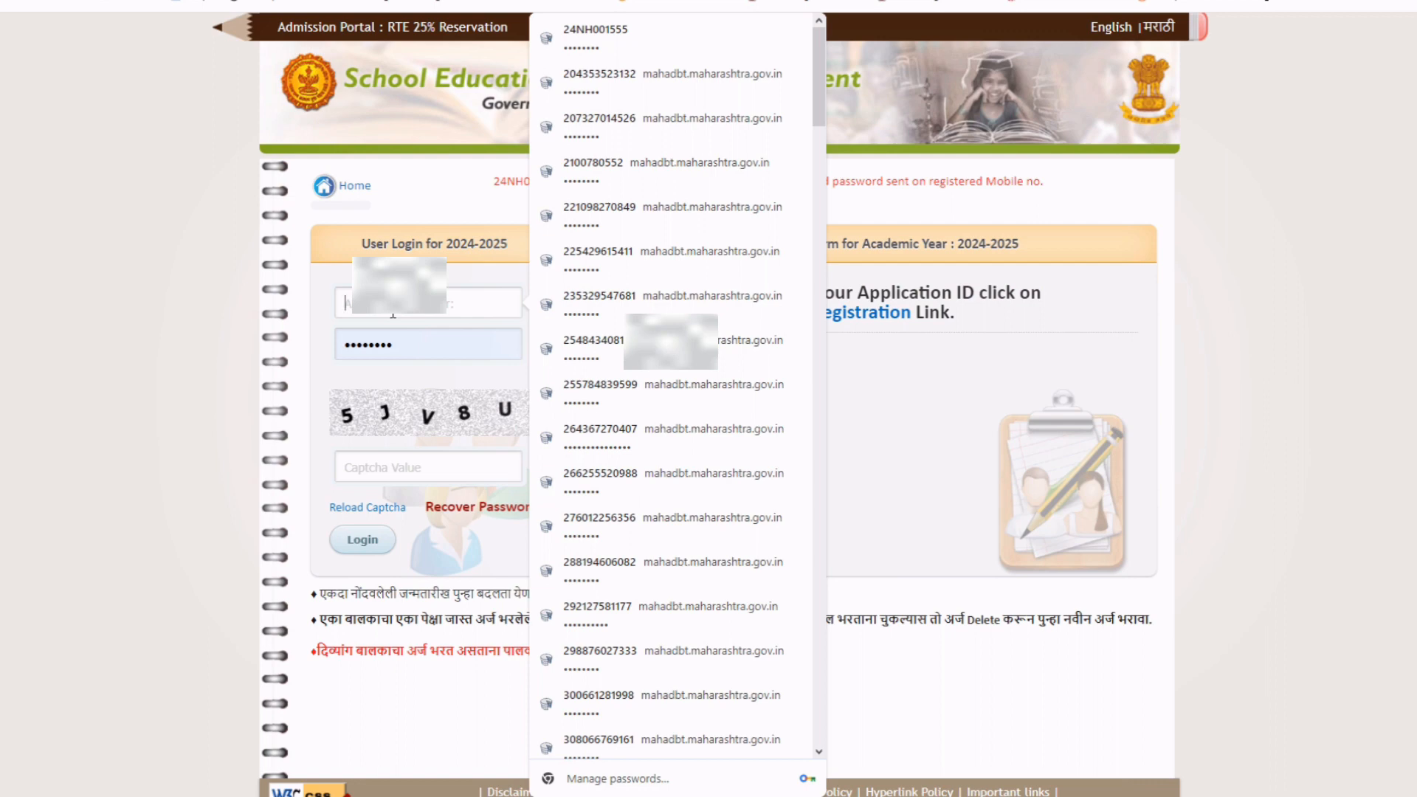
click(409, 345)
key(BackSpace)
key(BackSpace)
key(BackSpace)
key(BackSpace)
key(BackSpace)
key(BackSpace)
key(BackSpace)
key(BackSpace)
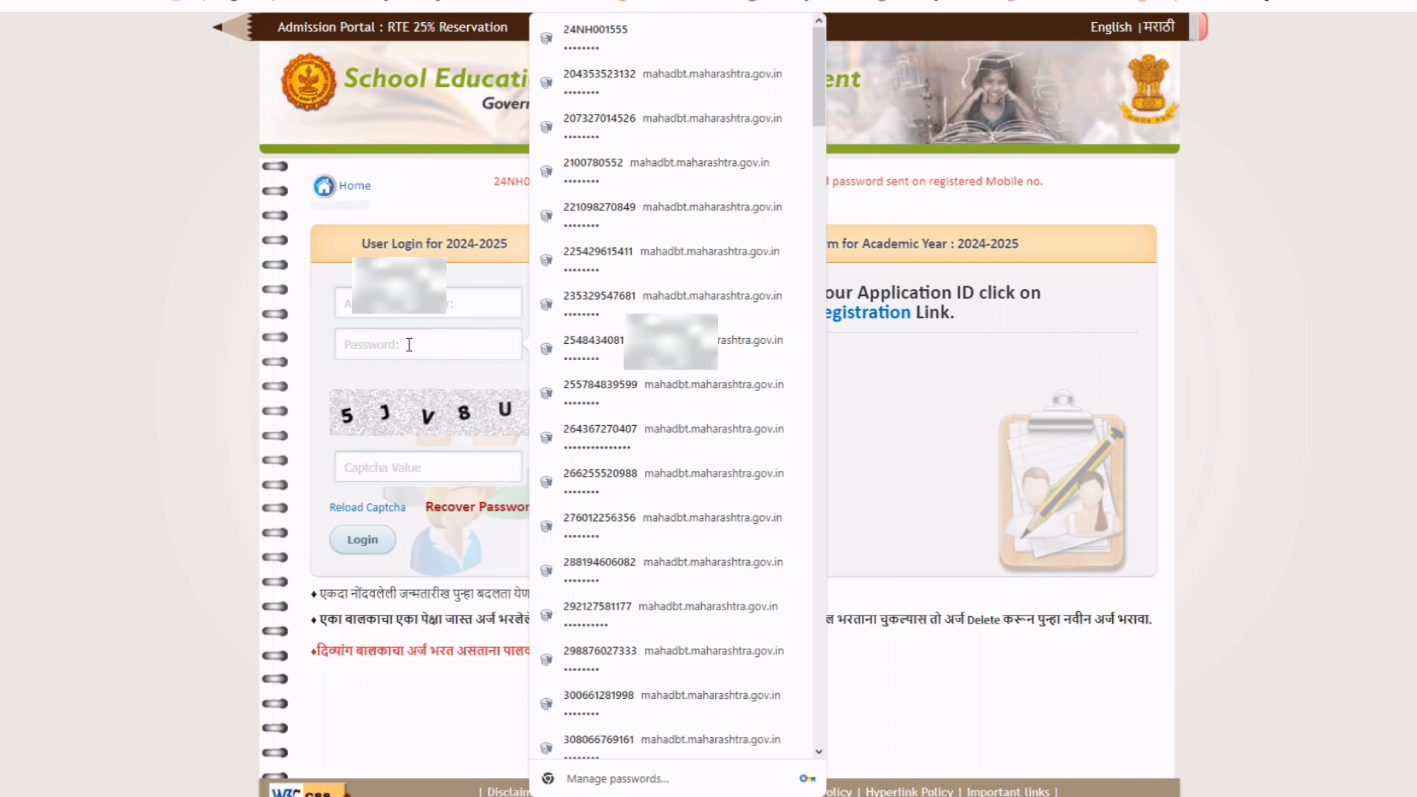
click(393, 474)
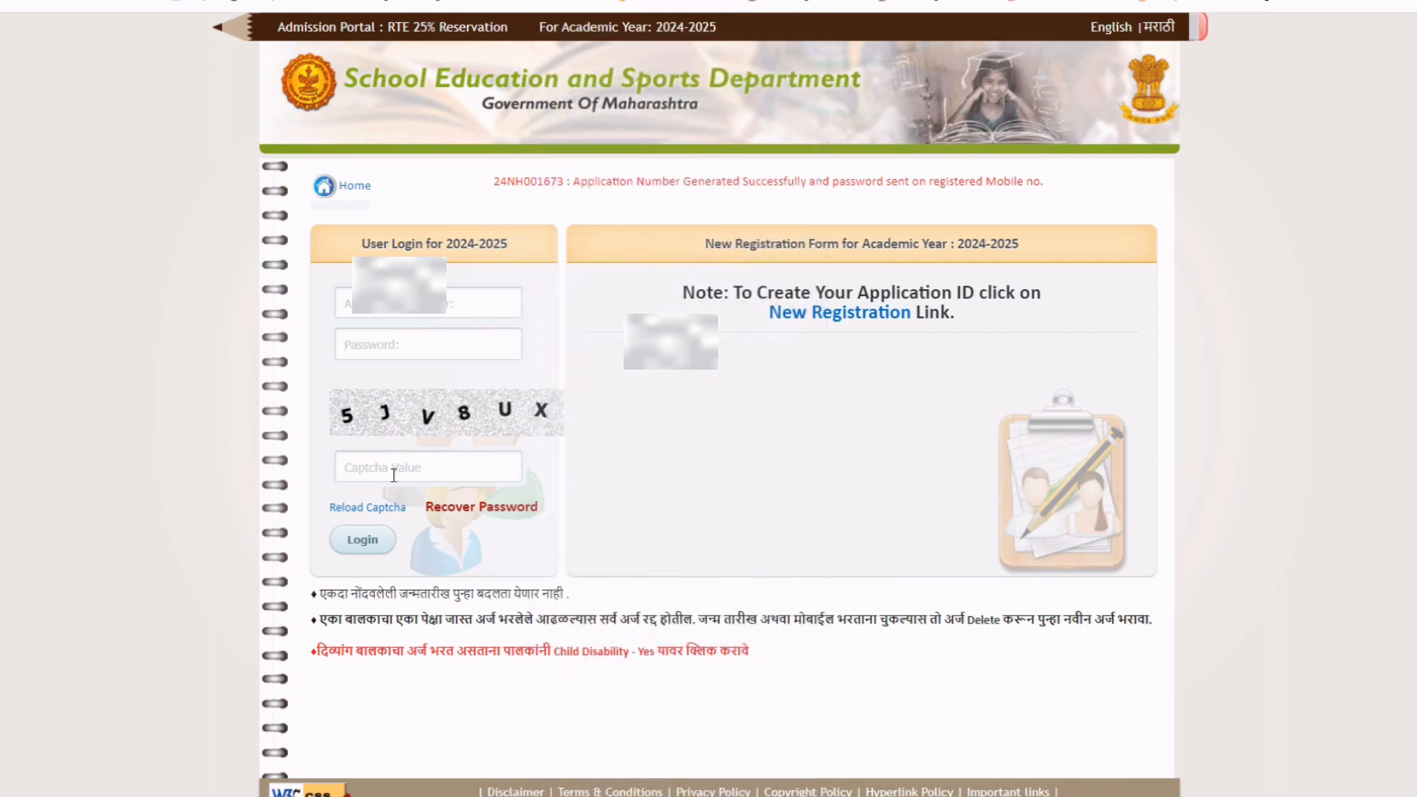
text(5JV8UX)
Log in, replace the temporary password with a new one, and acknowledge the update notice.
click(362, 539)
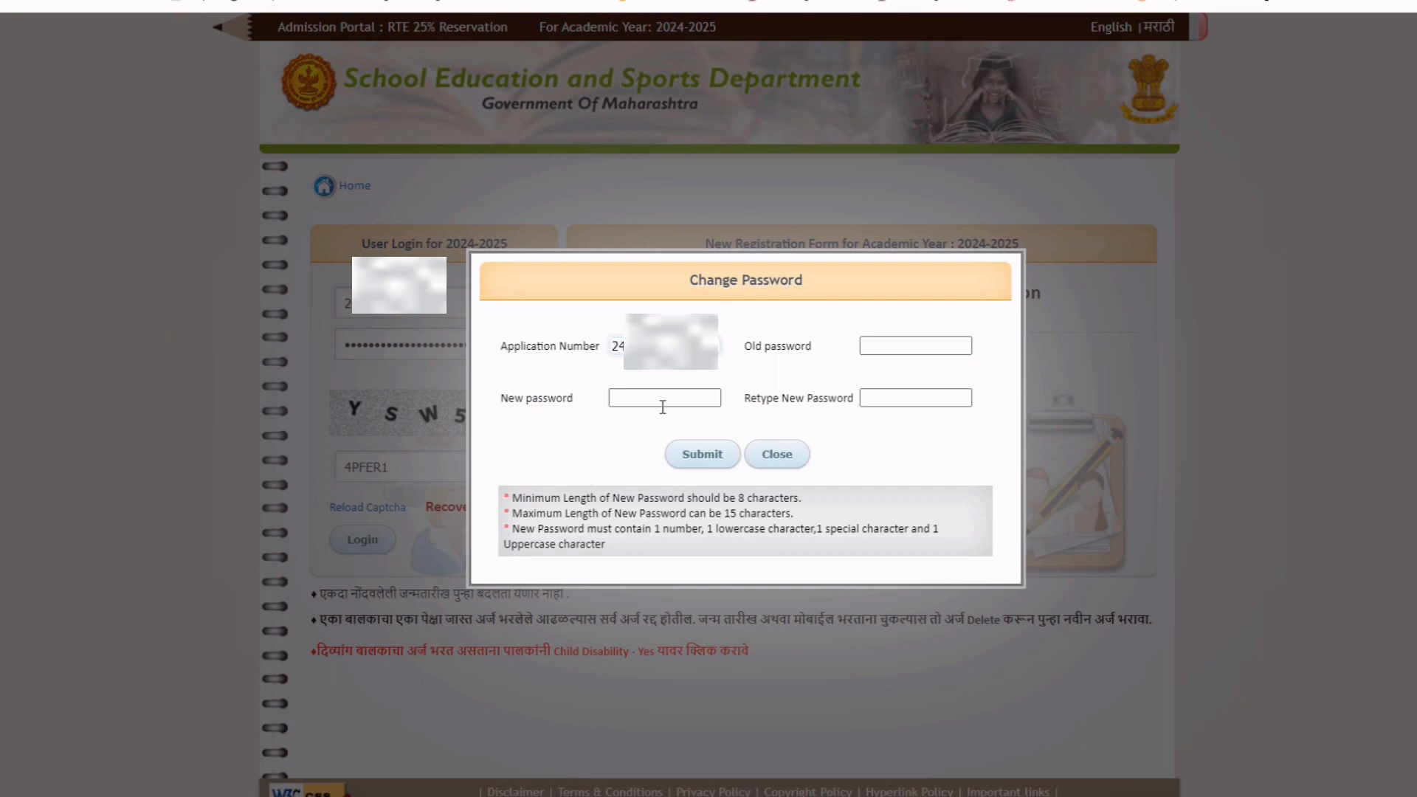
click(891, 345)
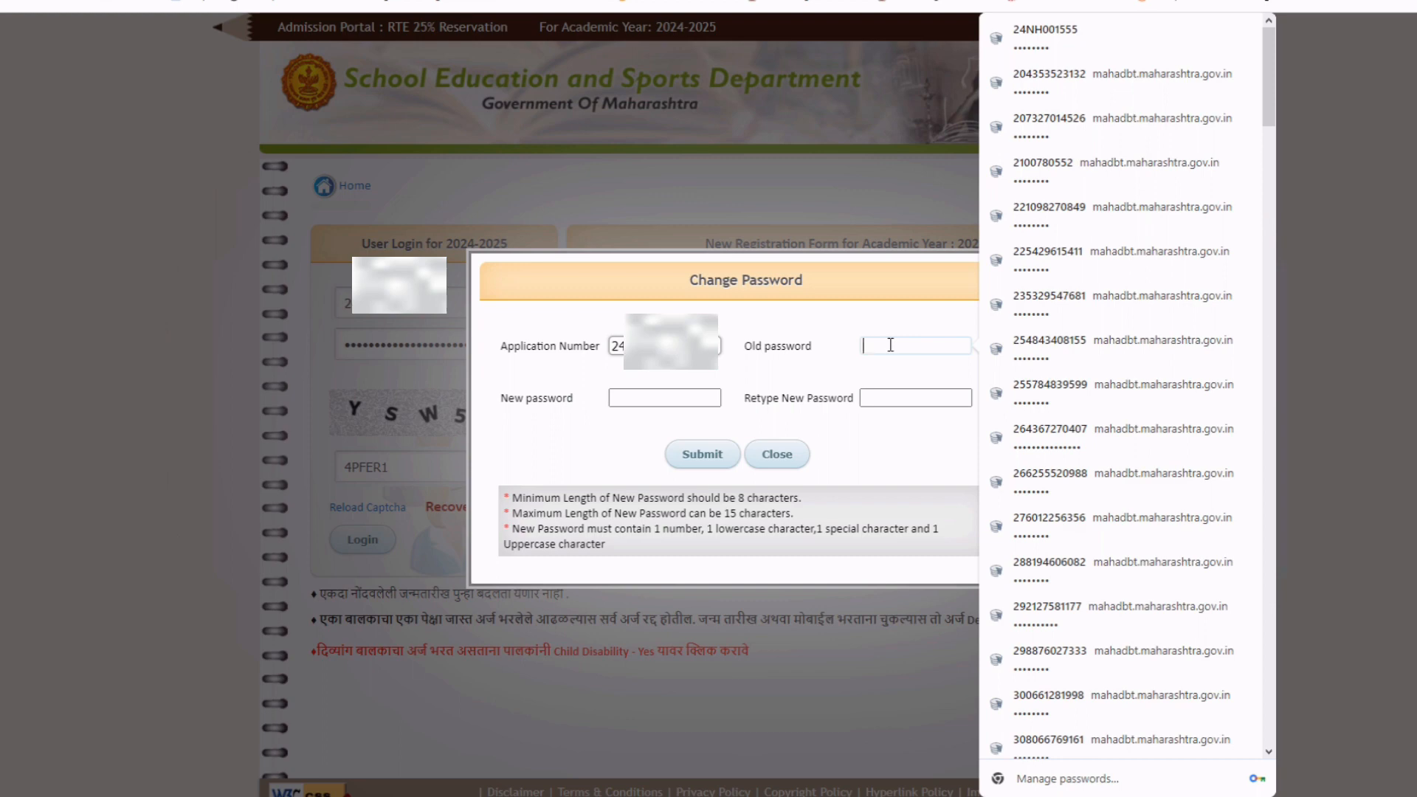
text(••)
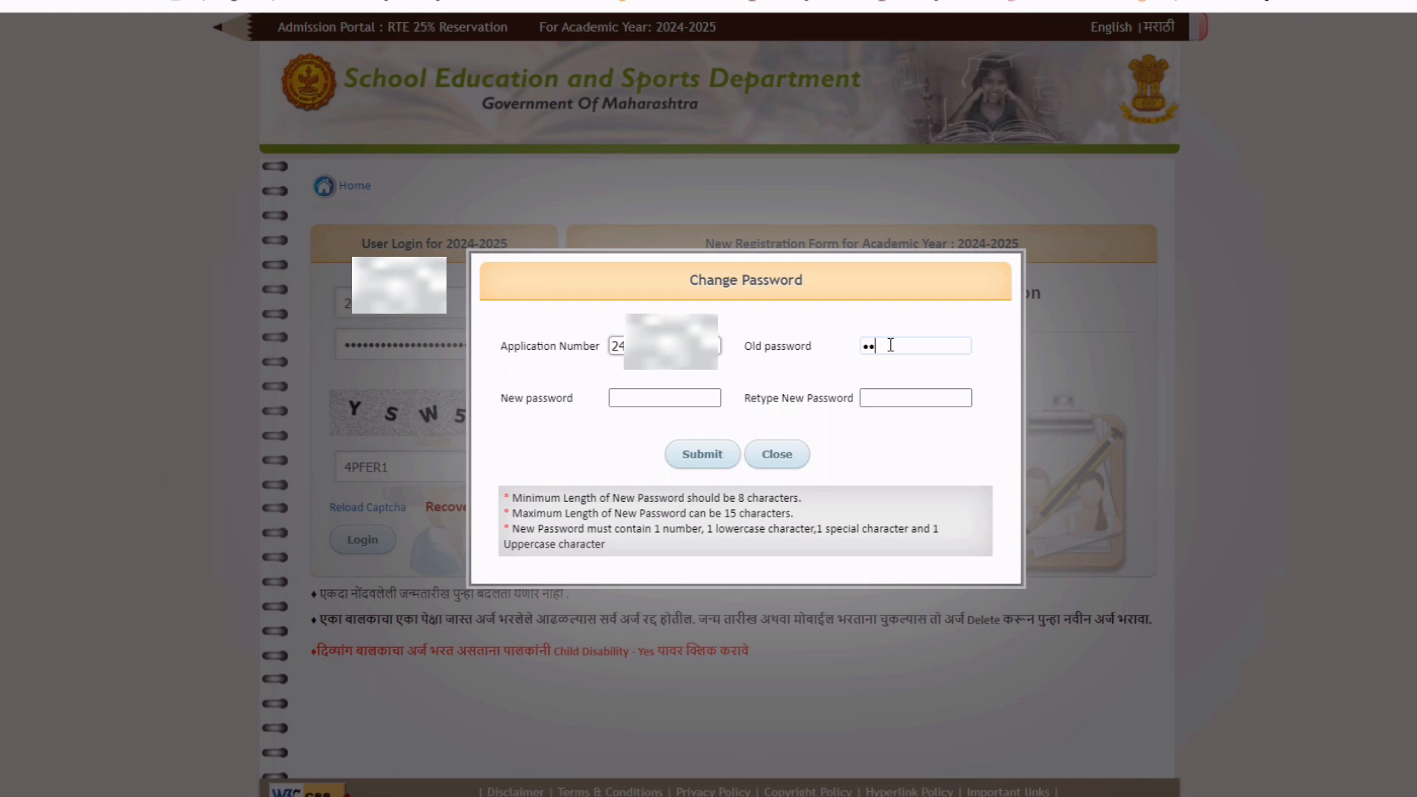
text(•••••)
click(640, 398)
click(620, 447)
click(883, 399)
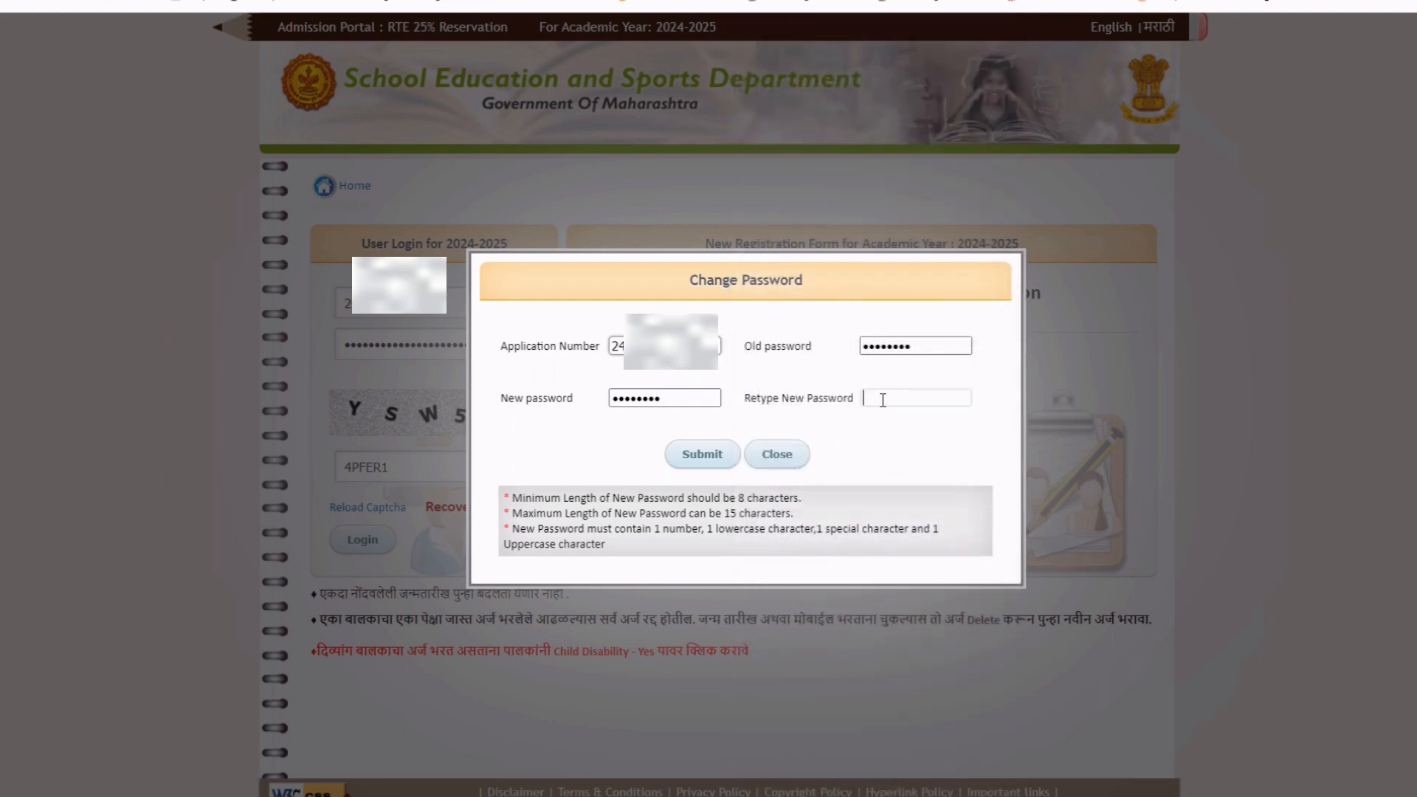
text(••••••••)
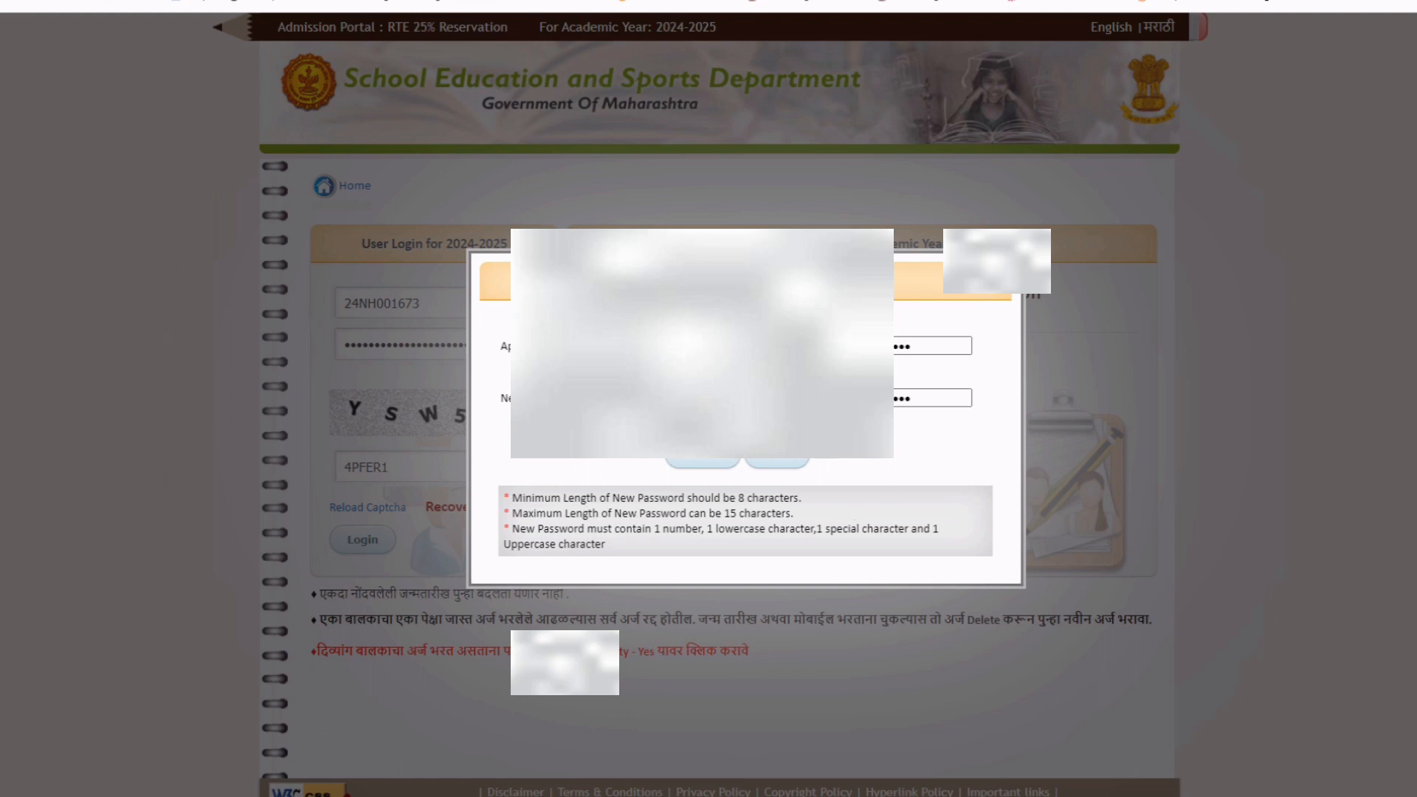
click(938, 398)
click(700, 462)
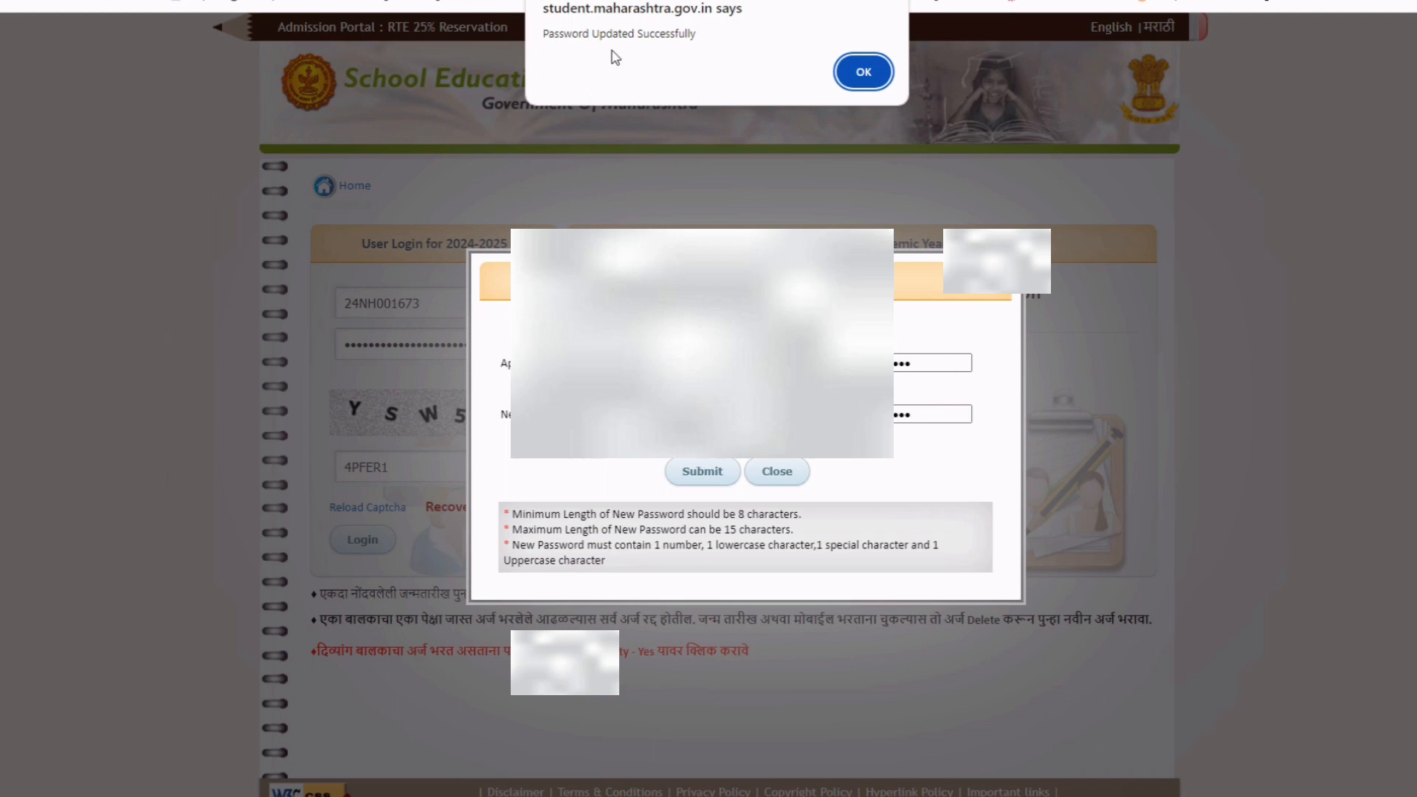
click(862, 71)
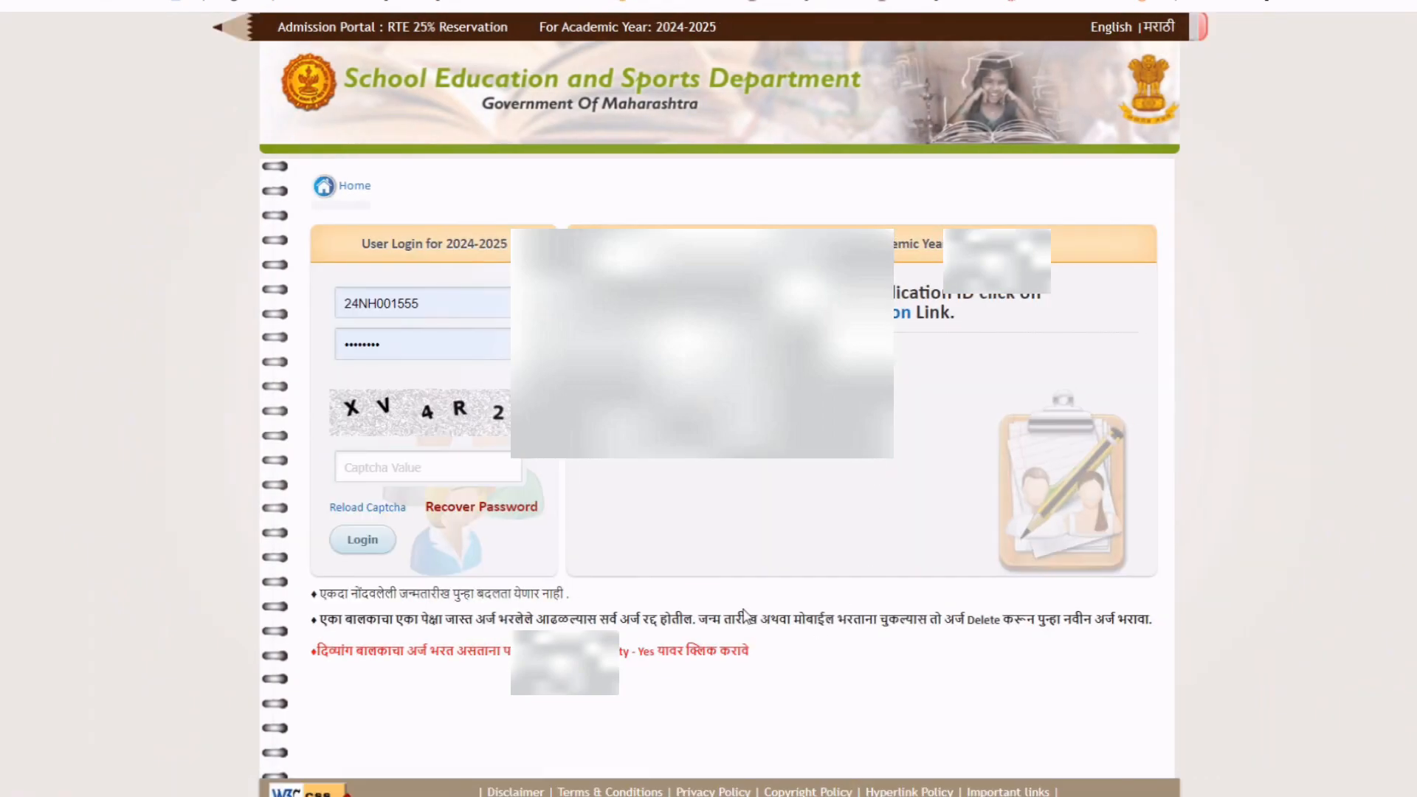
Enter the updated password, the application number and the captcha, and attempt to log in.
click(426, 345)
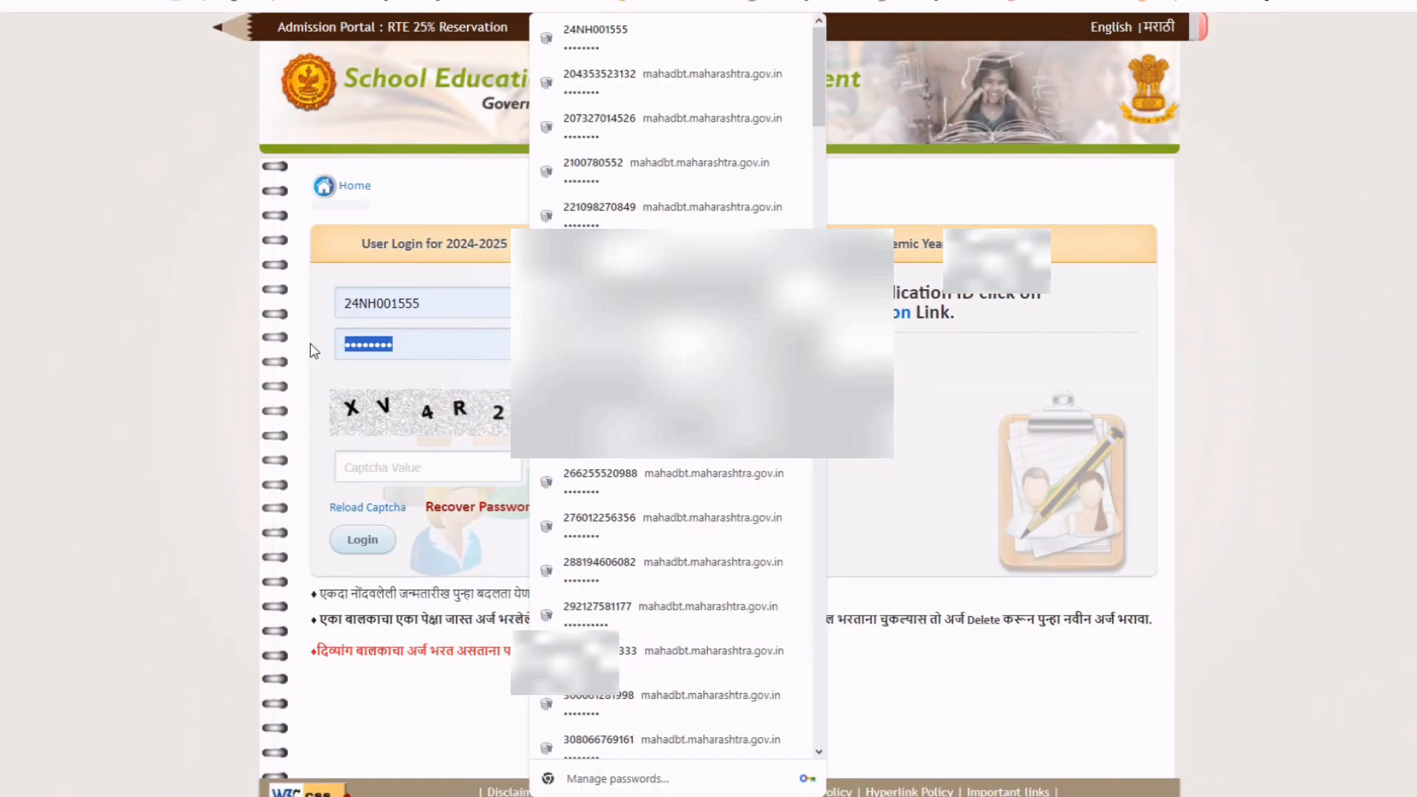
text(****)
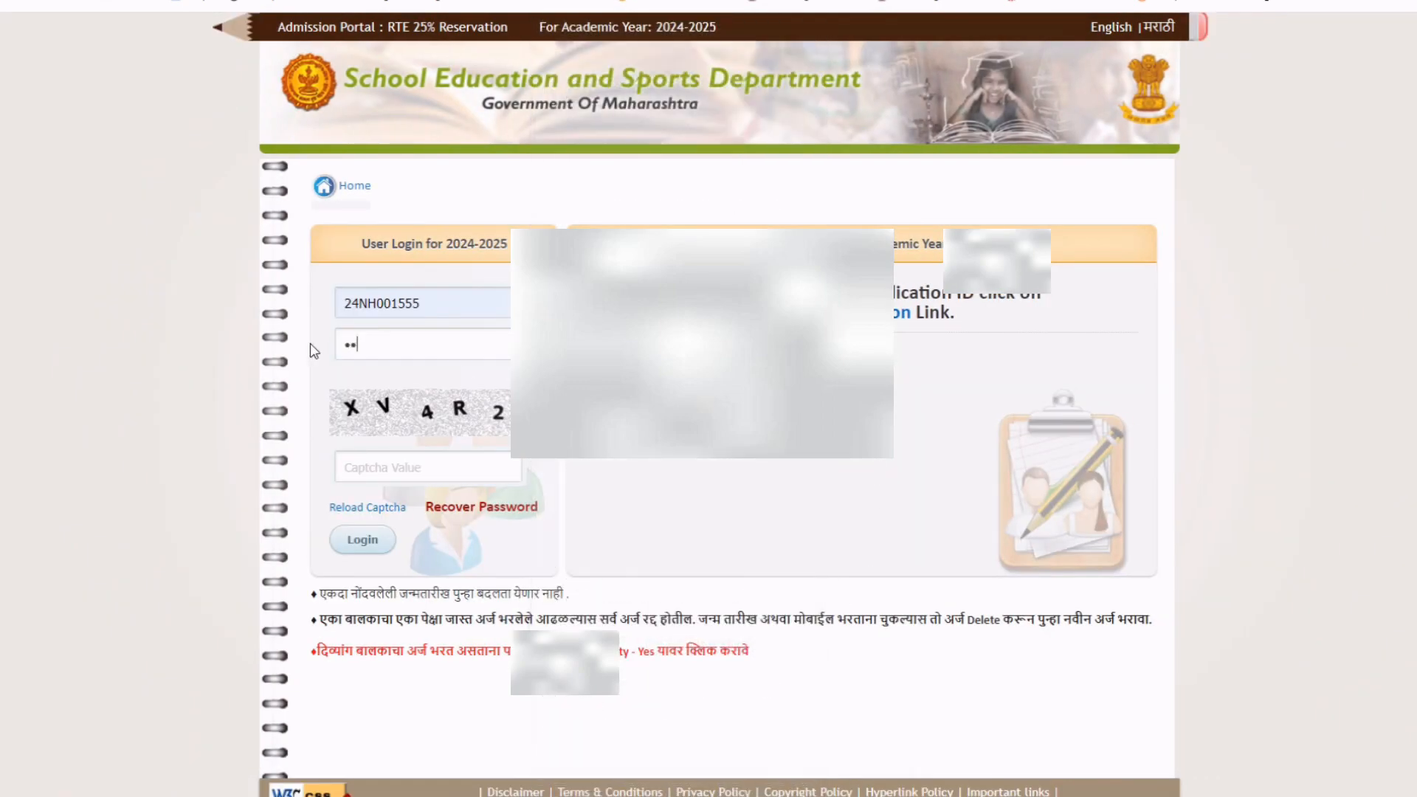
text(****)
double_click(453, 300)
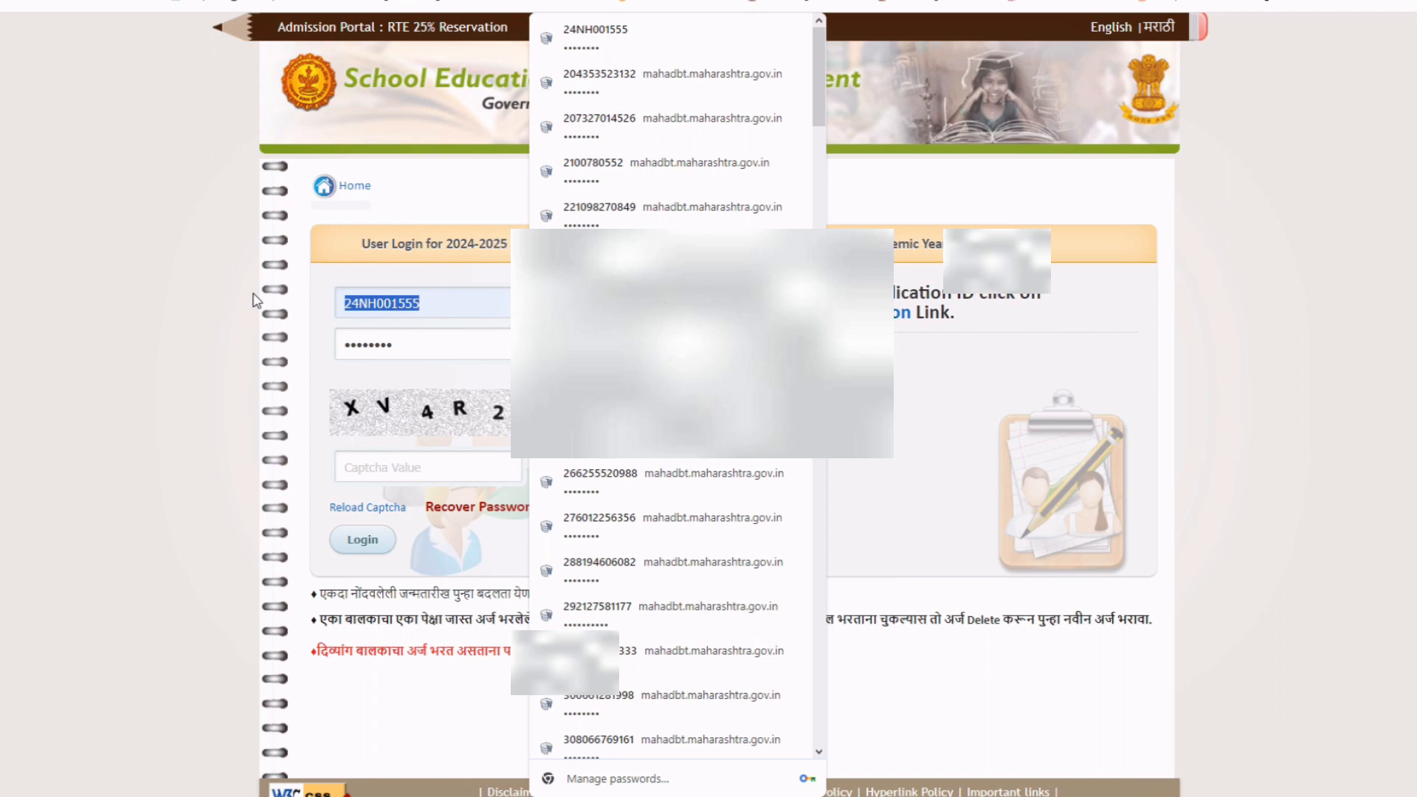
key(BackSpace)
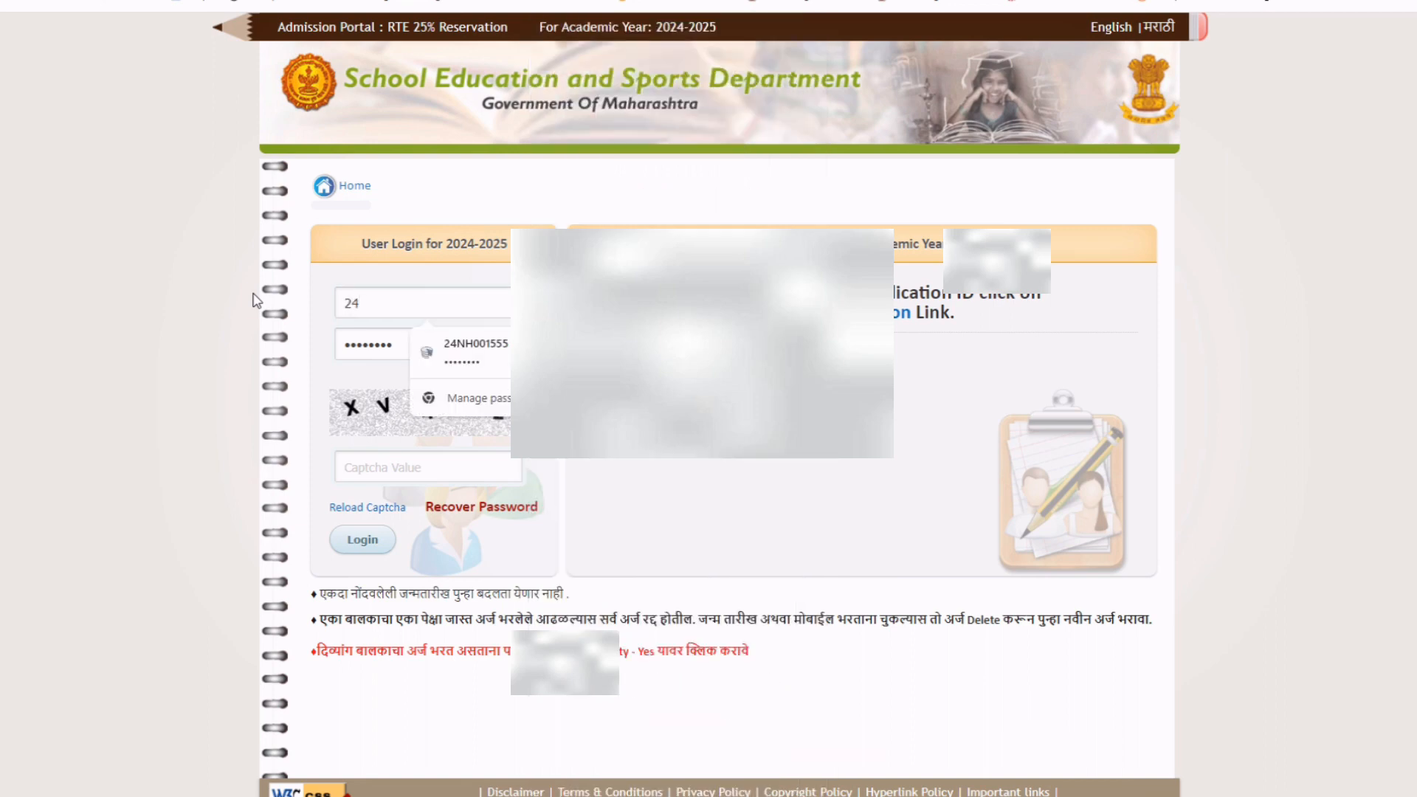
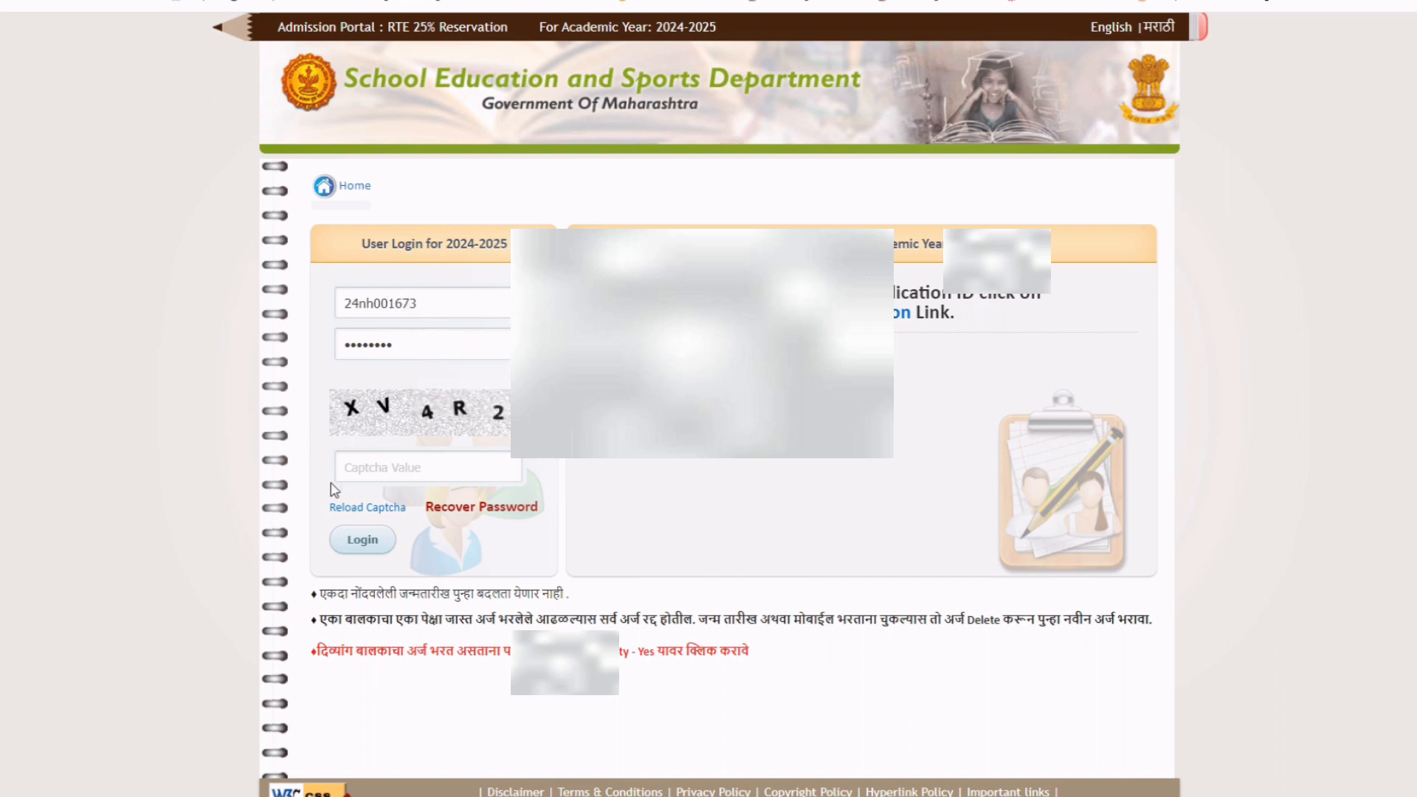
click(396, 468)
text(xv)
key(BackSpace)
key(BackSpace)
text(XV4R2S)
click(363, 540)
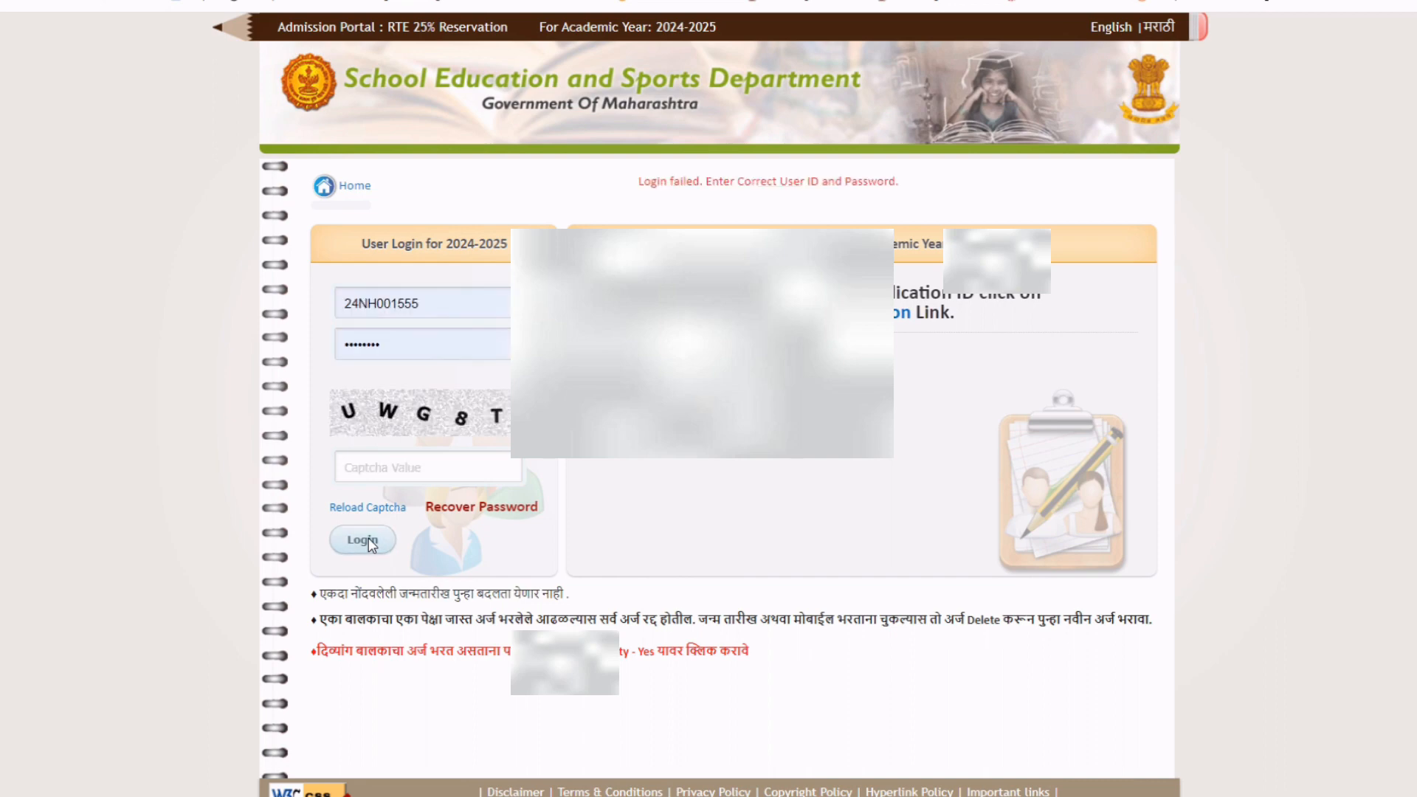
Correct the autofilled User ID and log in again to reach the Child Information page.
double_click(449, 303)
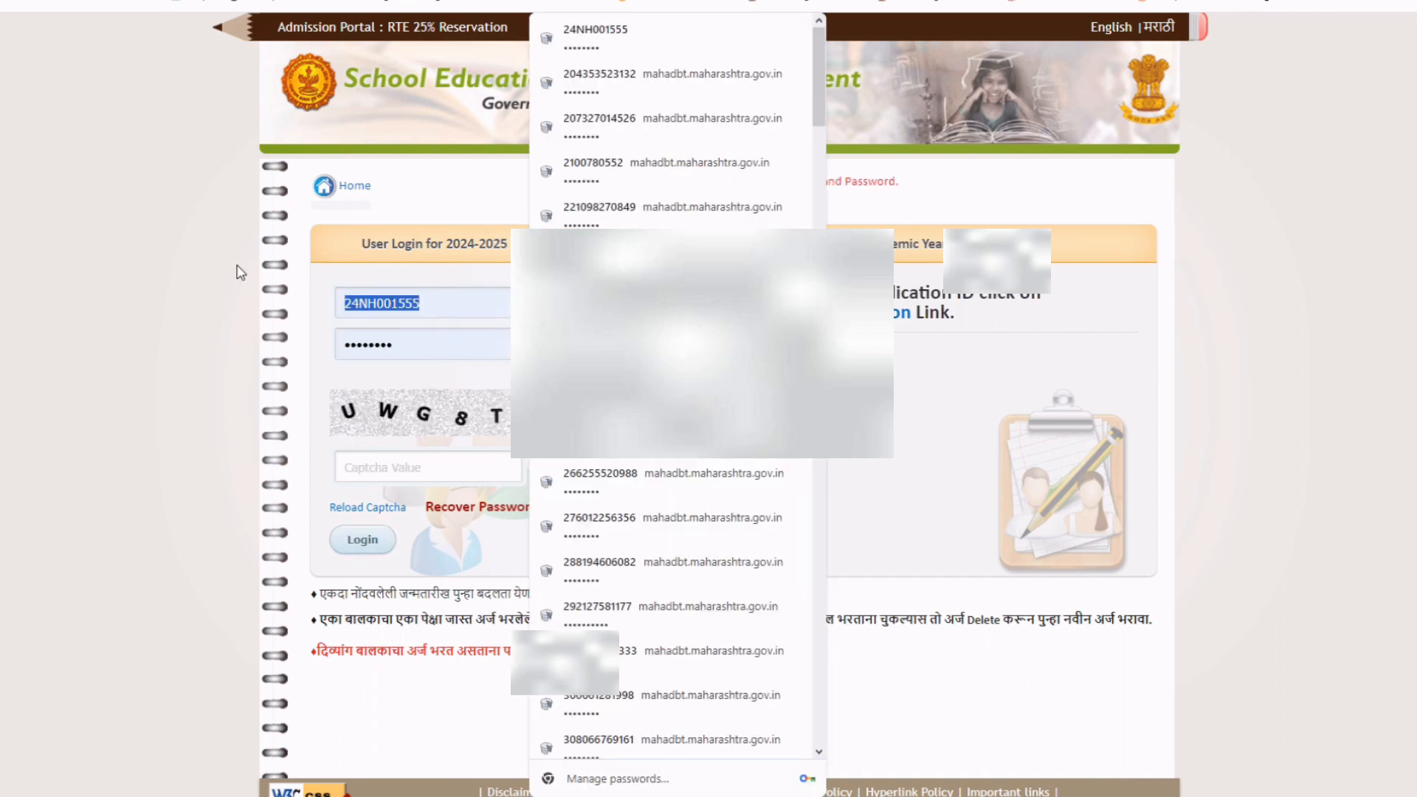
text(24)
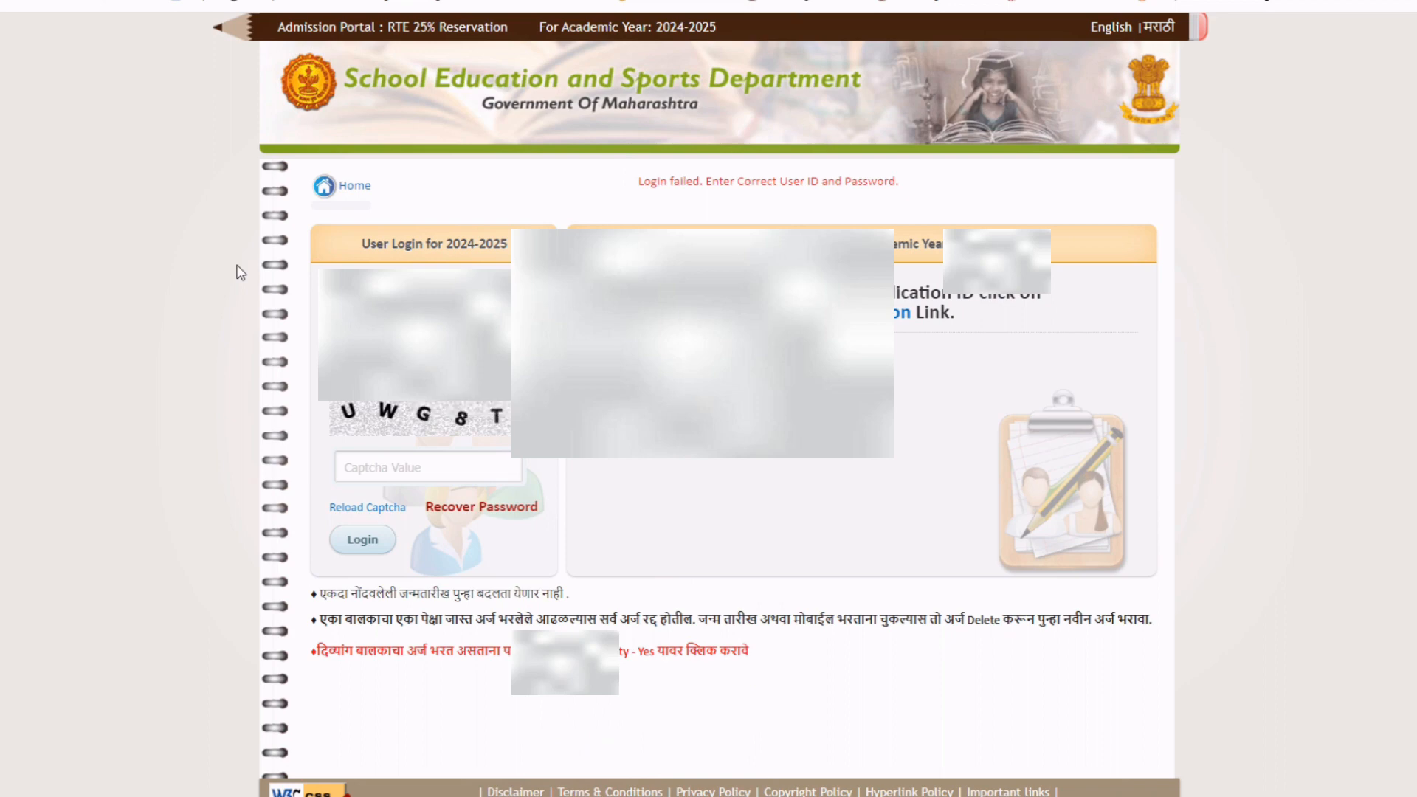
drag(436, 361, 254, 361)
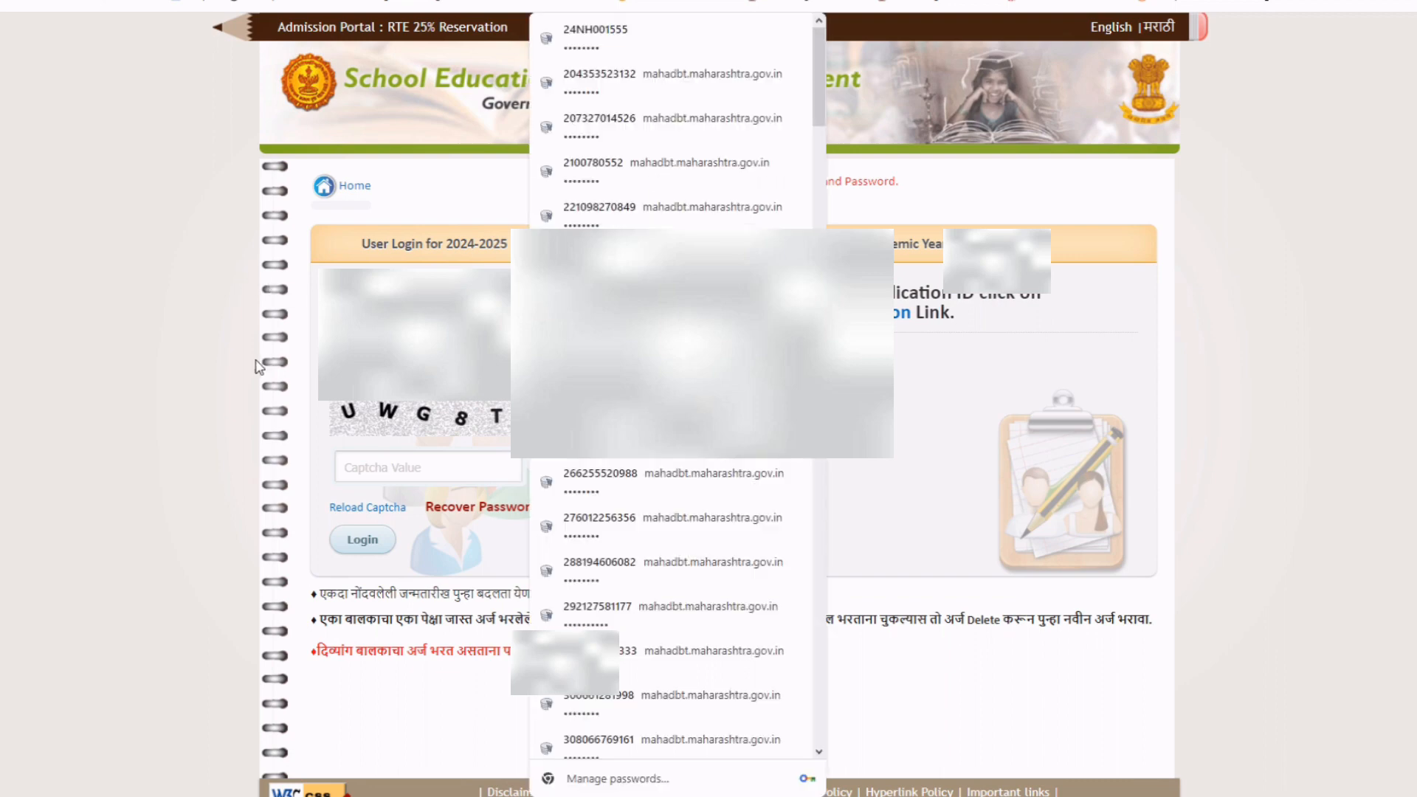
click(253, 361)
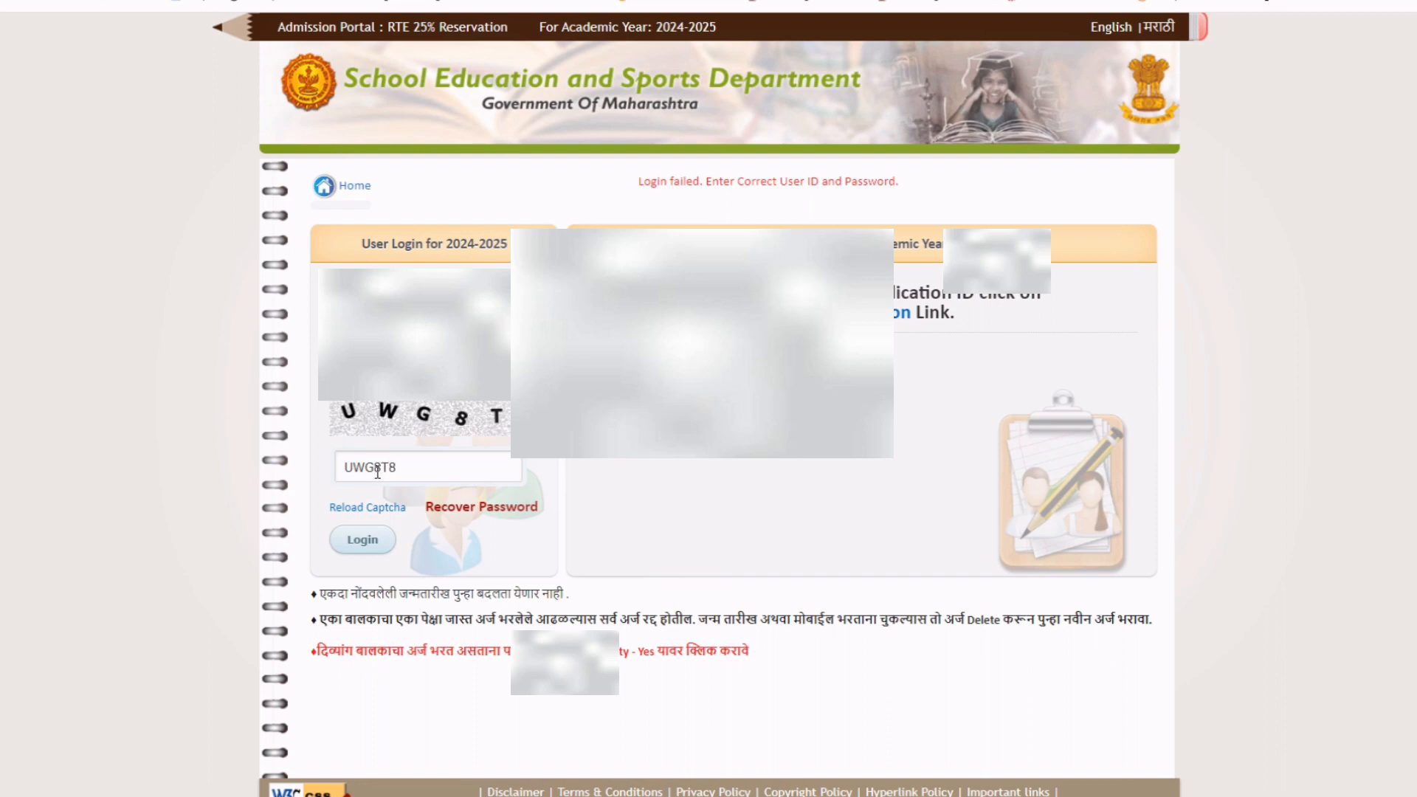
click(356, 541)
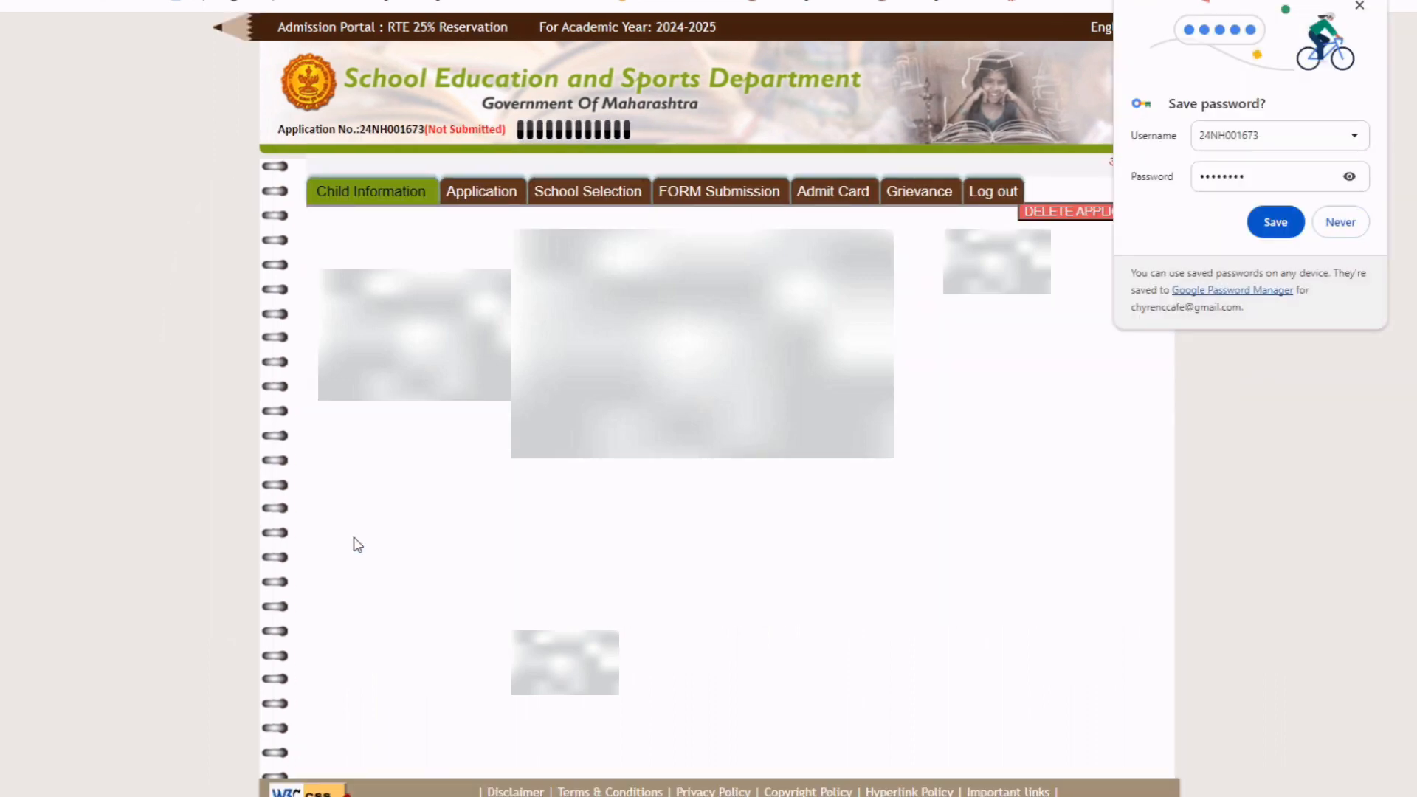
Save the portal login in Chrome's saved passwords so the Child Information form loads.
click(1283, 226)
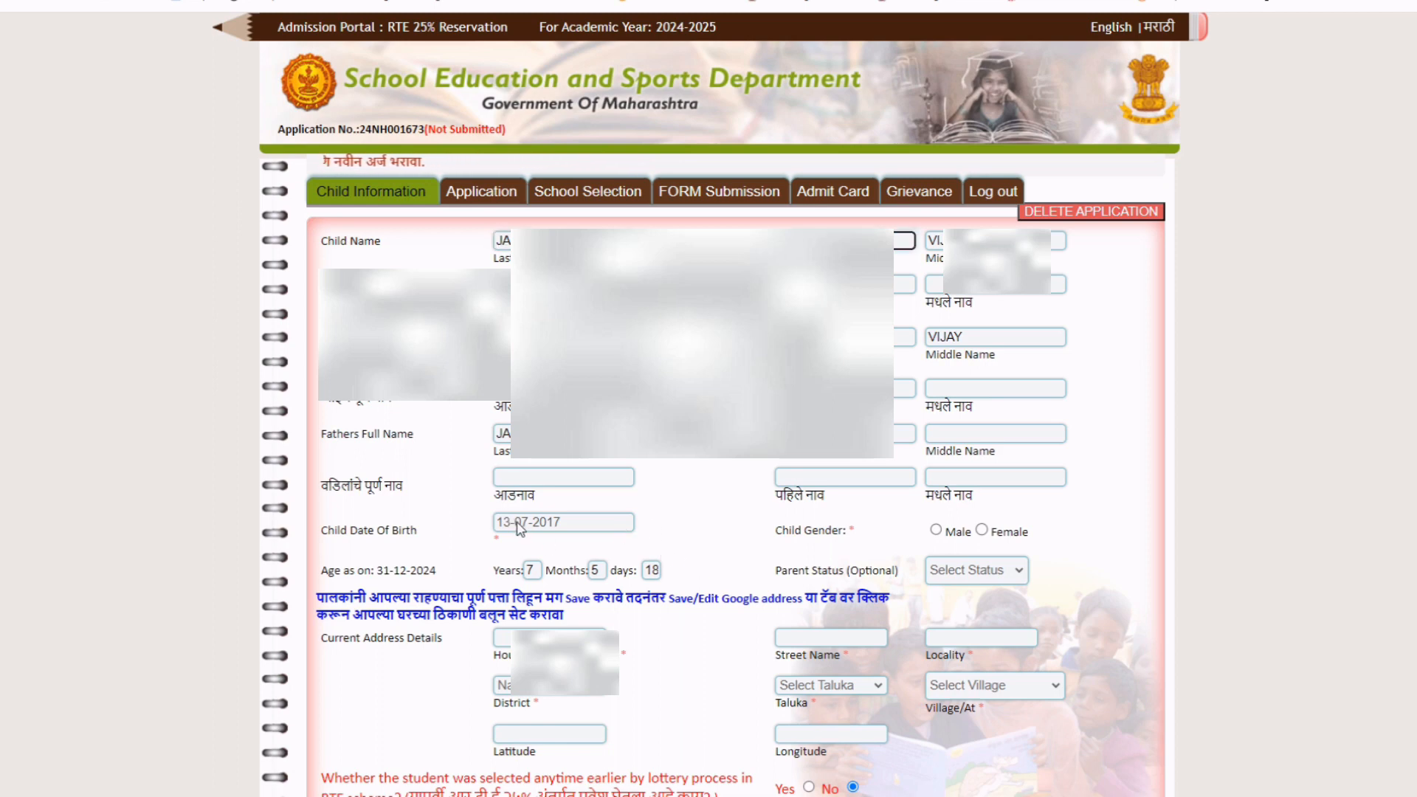
Look over the Child Information form, select the child's Marathi name fields, then open a new tab.
scroll(757, 509, down, 2)
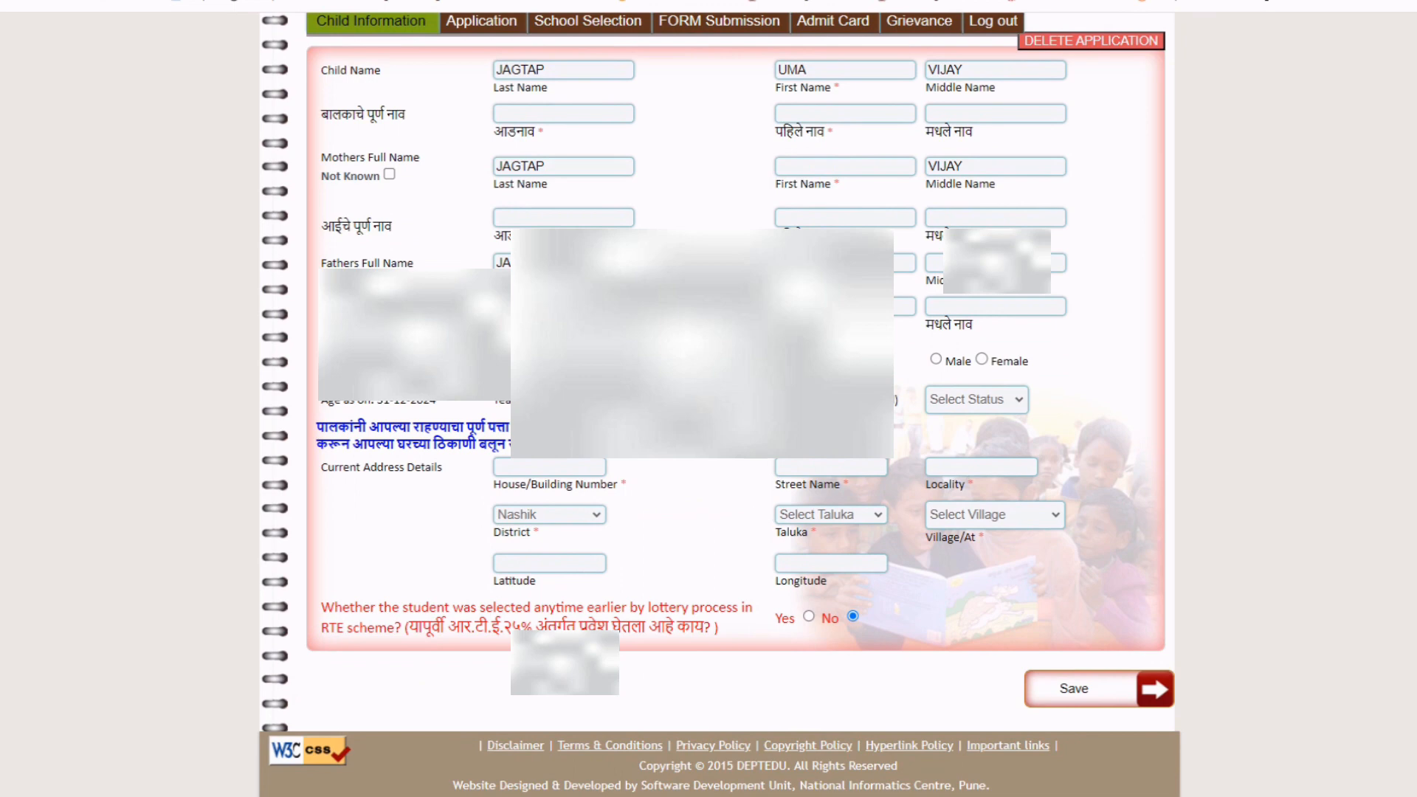
scroll(719, 405, up, 1)
scroll(720, 406, up, 1)
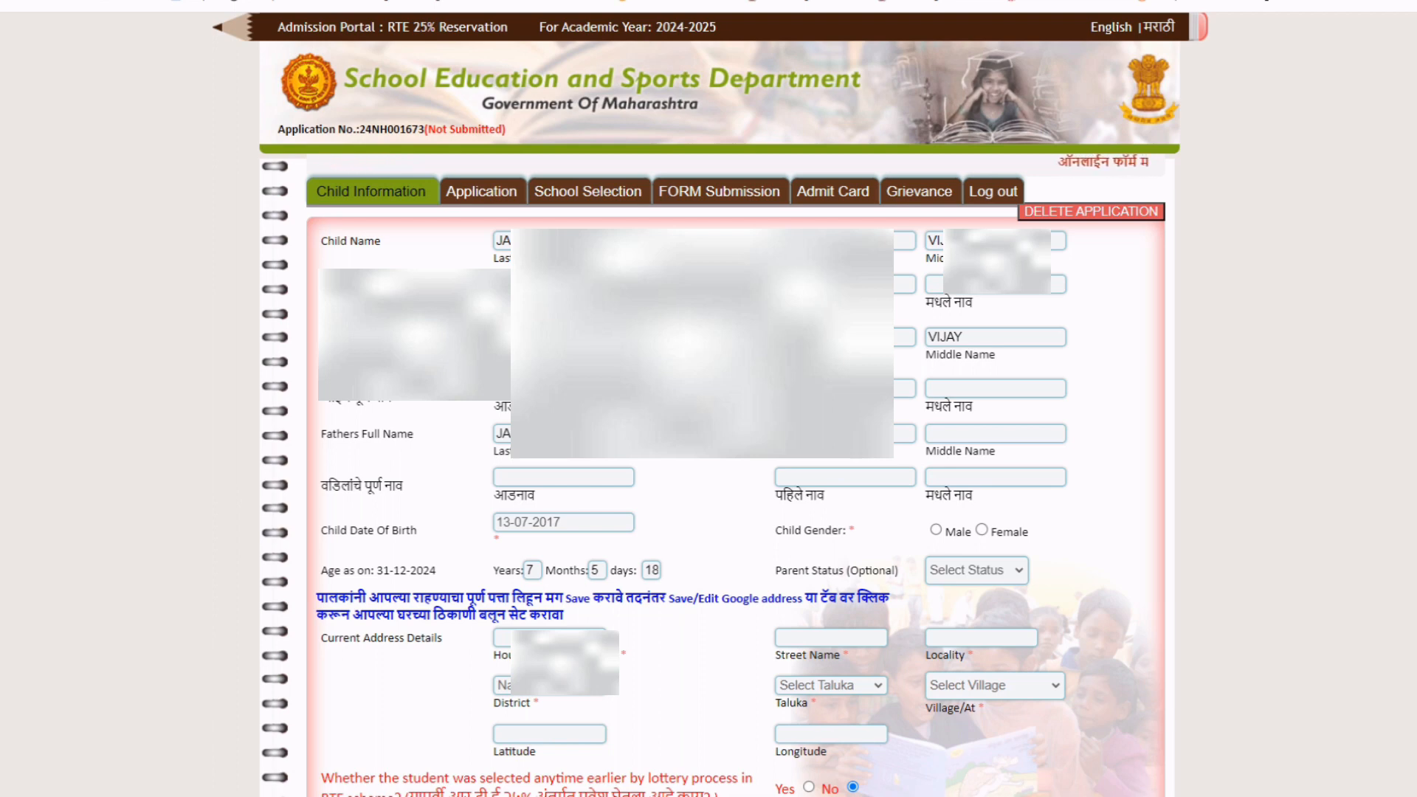
click(903, 284)
click(940, 286)
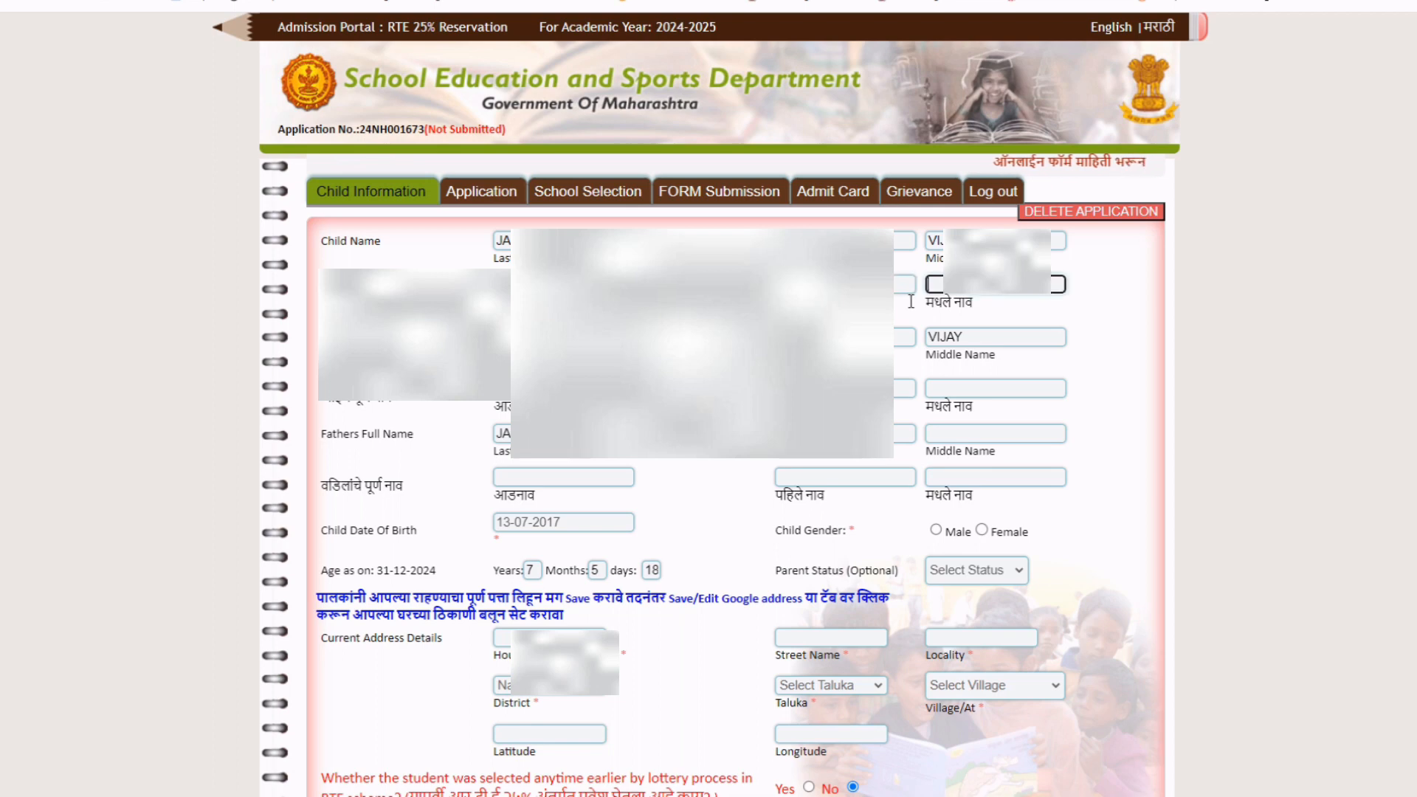
click(465, 2)
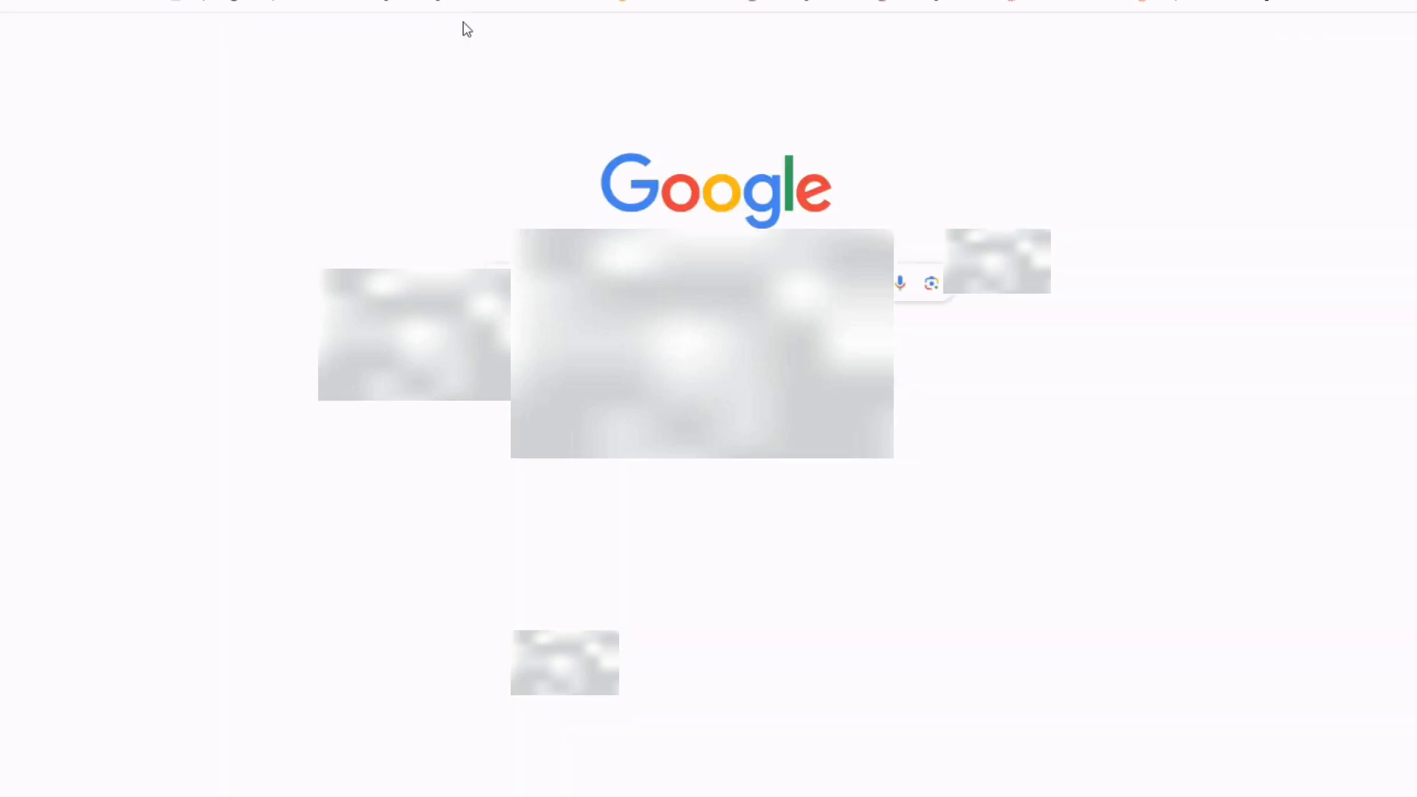
Search for Google Input Tools Marathi and type the child's full name in its Marathi editor.
click(664, 283)
text(google)
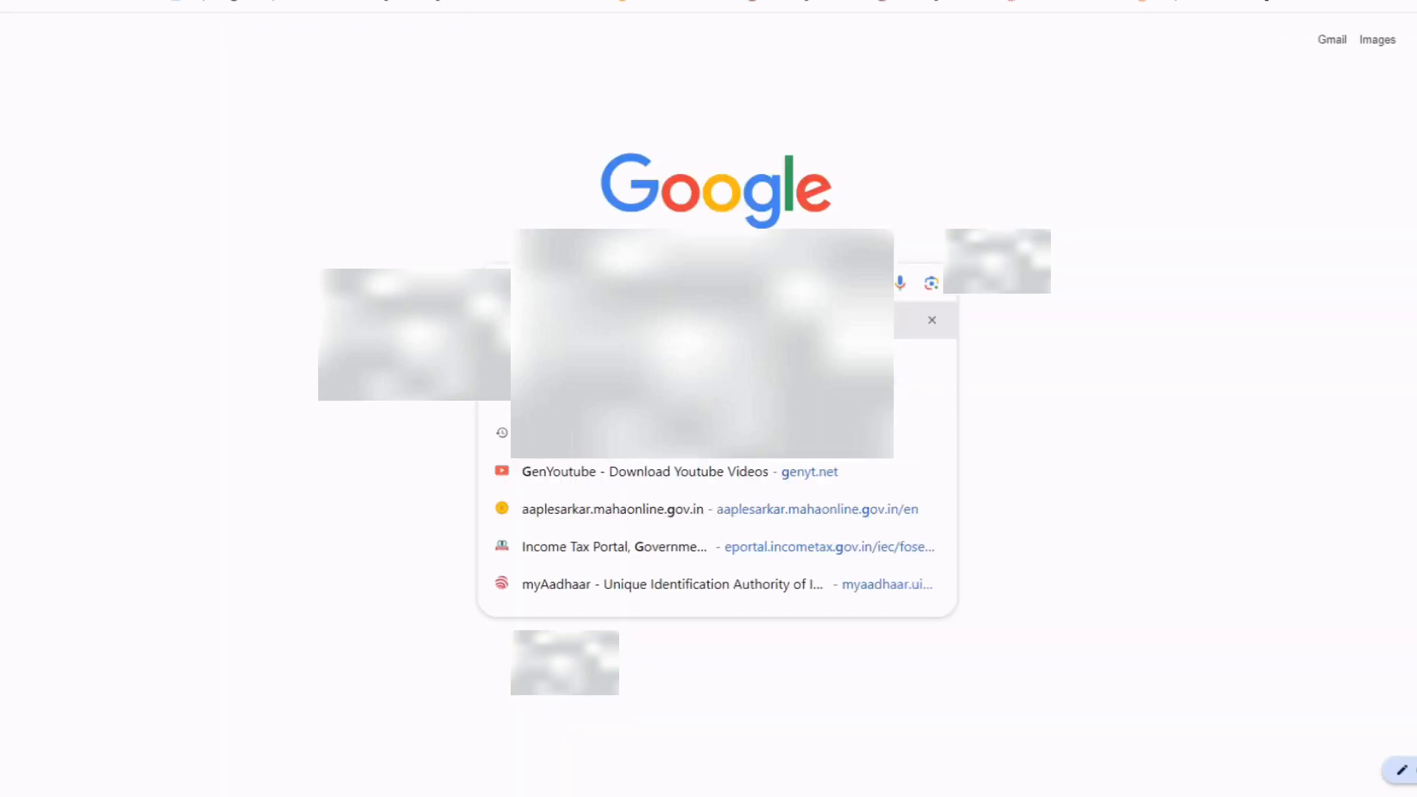
text( input marathi)
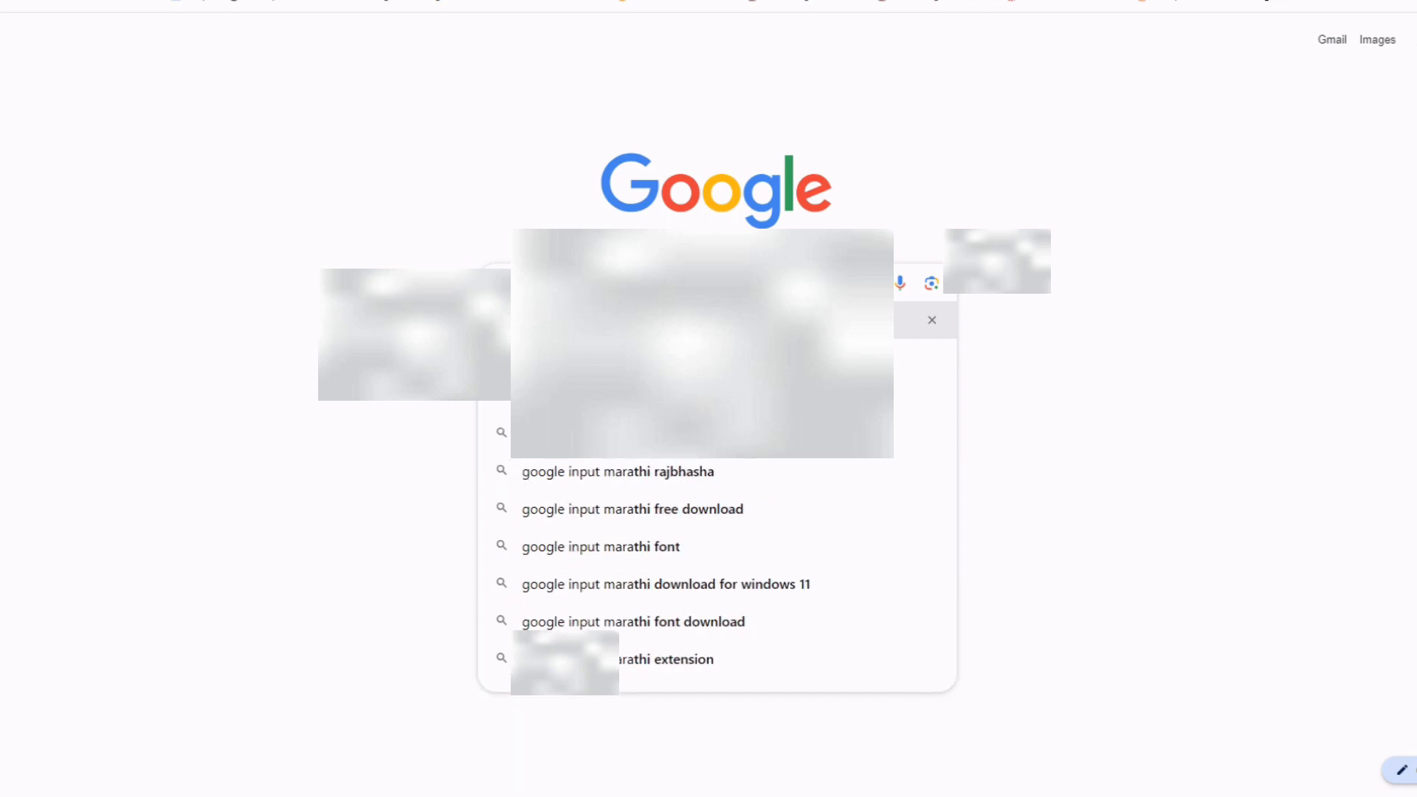
text(thi)
key(Return)
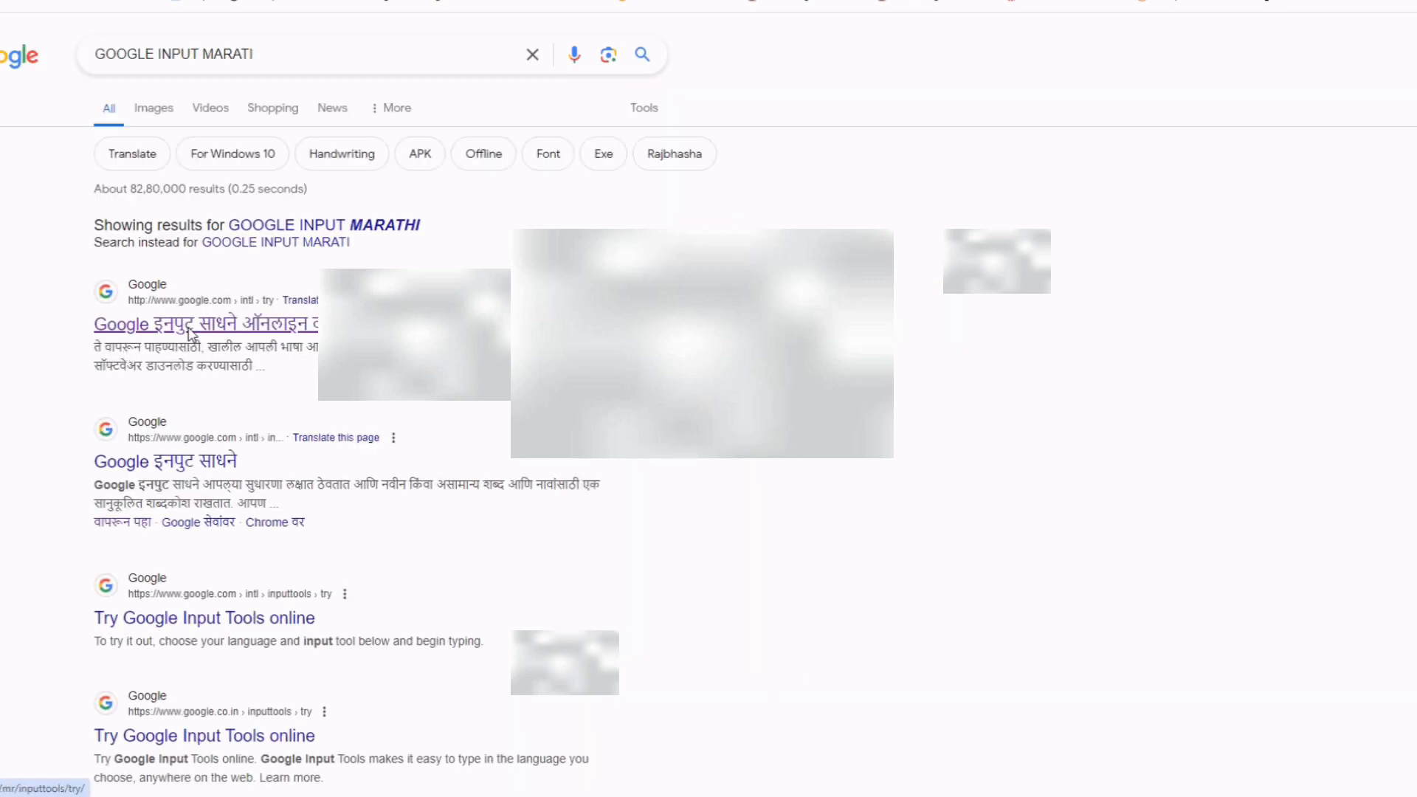
click(191, 329)
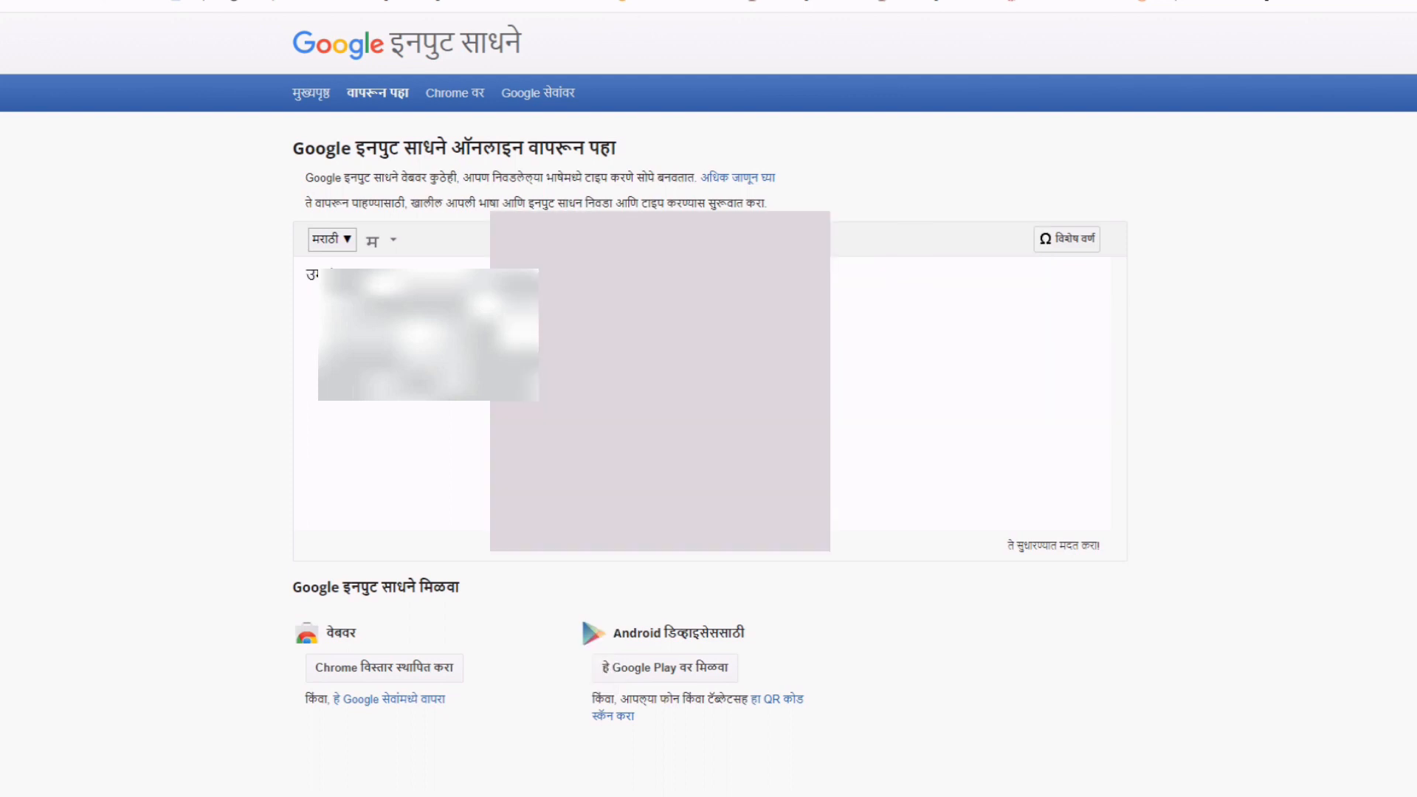
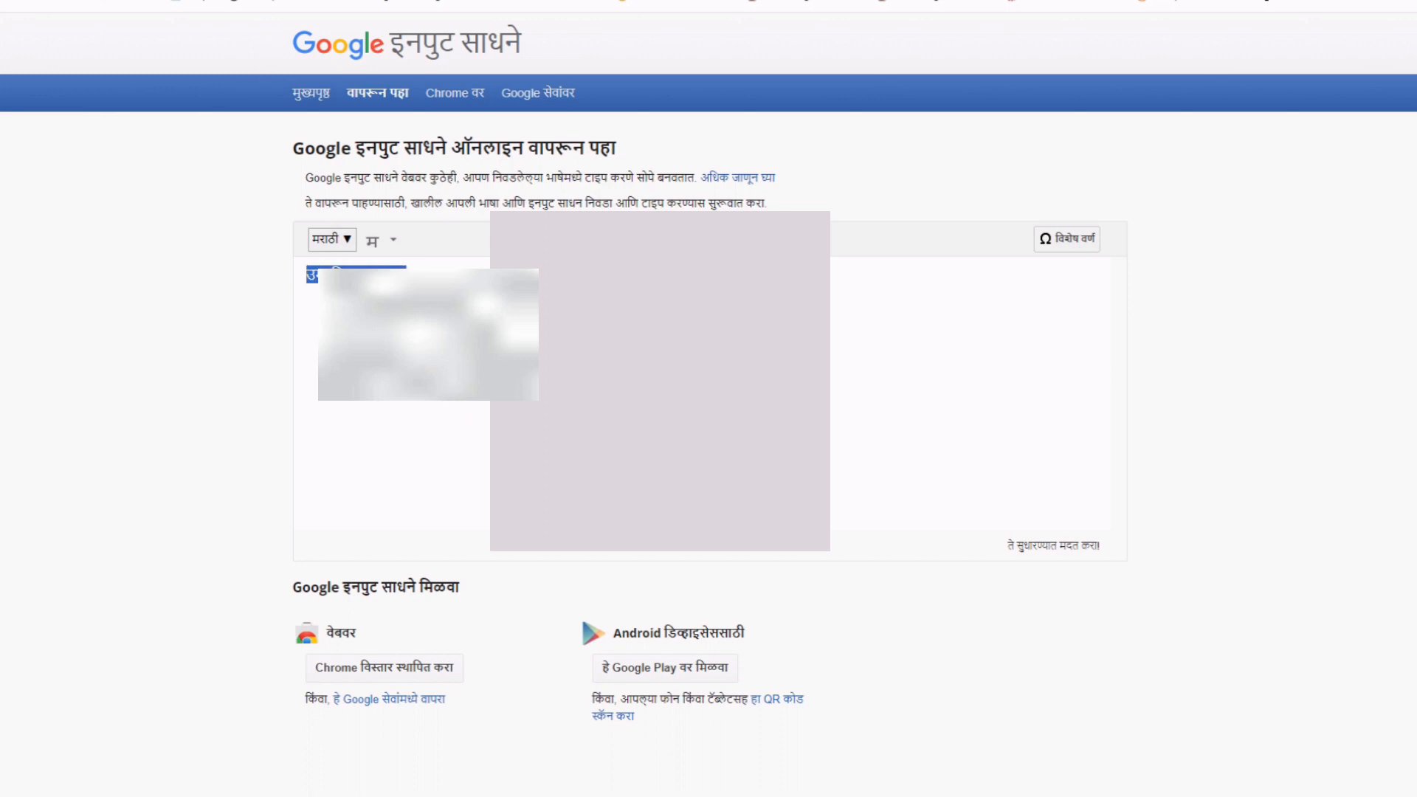
key(ctrl+Tab)
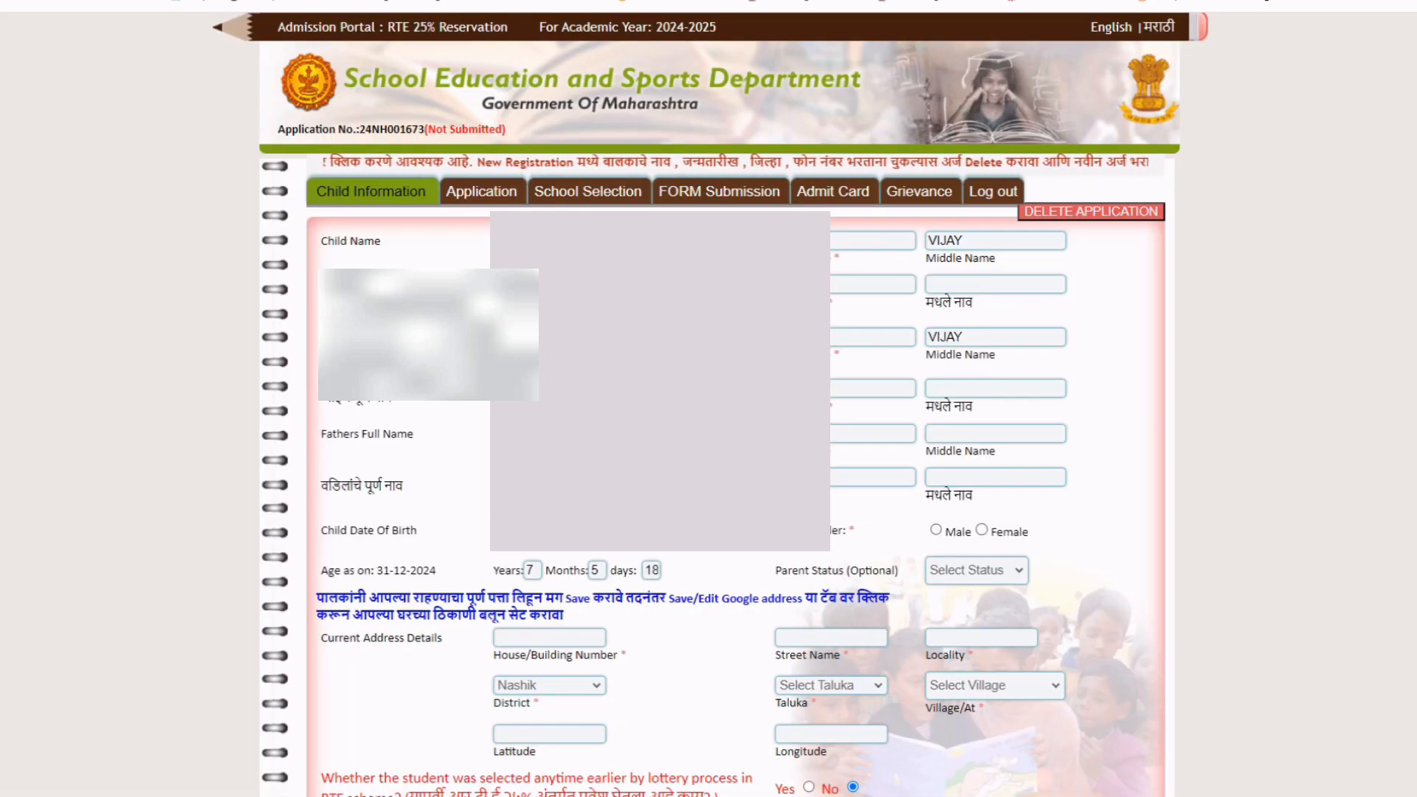
Enter the child's Marathi middle name and transliterate the mother's name into Devanagari in the editor.
click(845, 284)
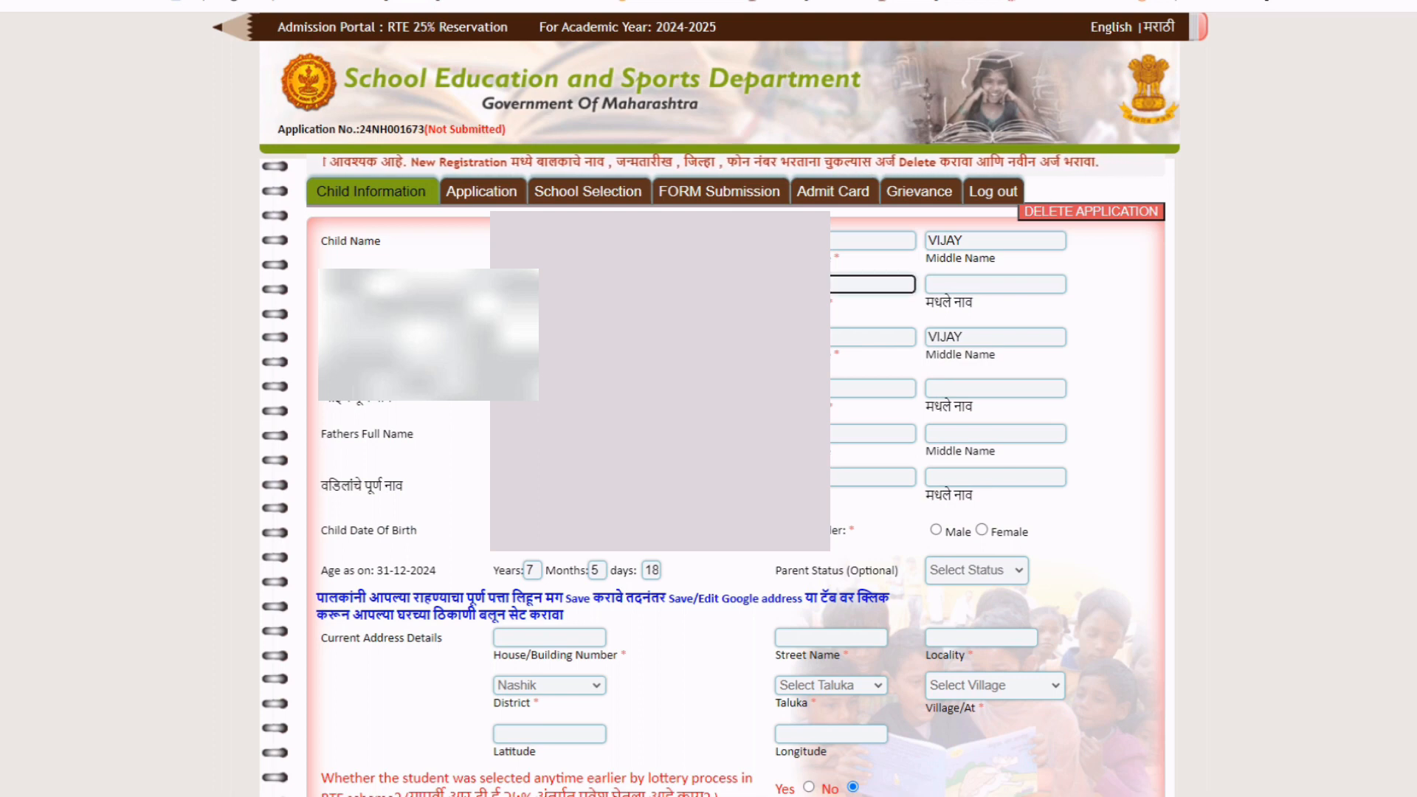
click(940, 285)
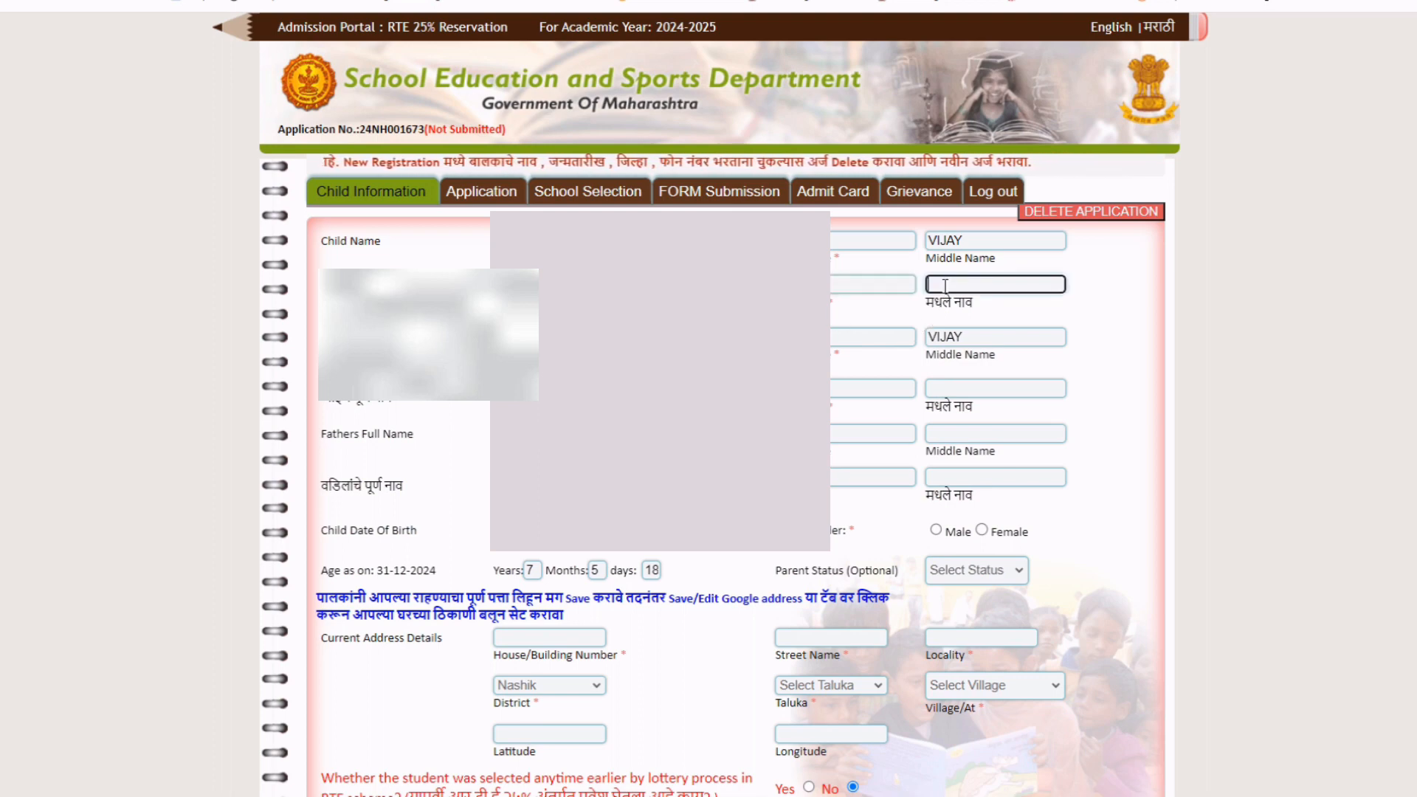
text(विजय)
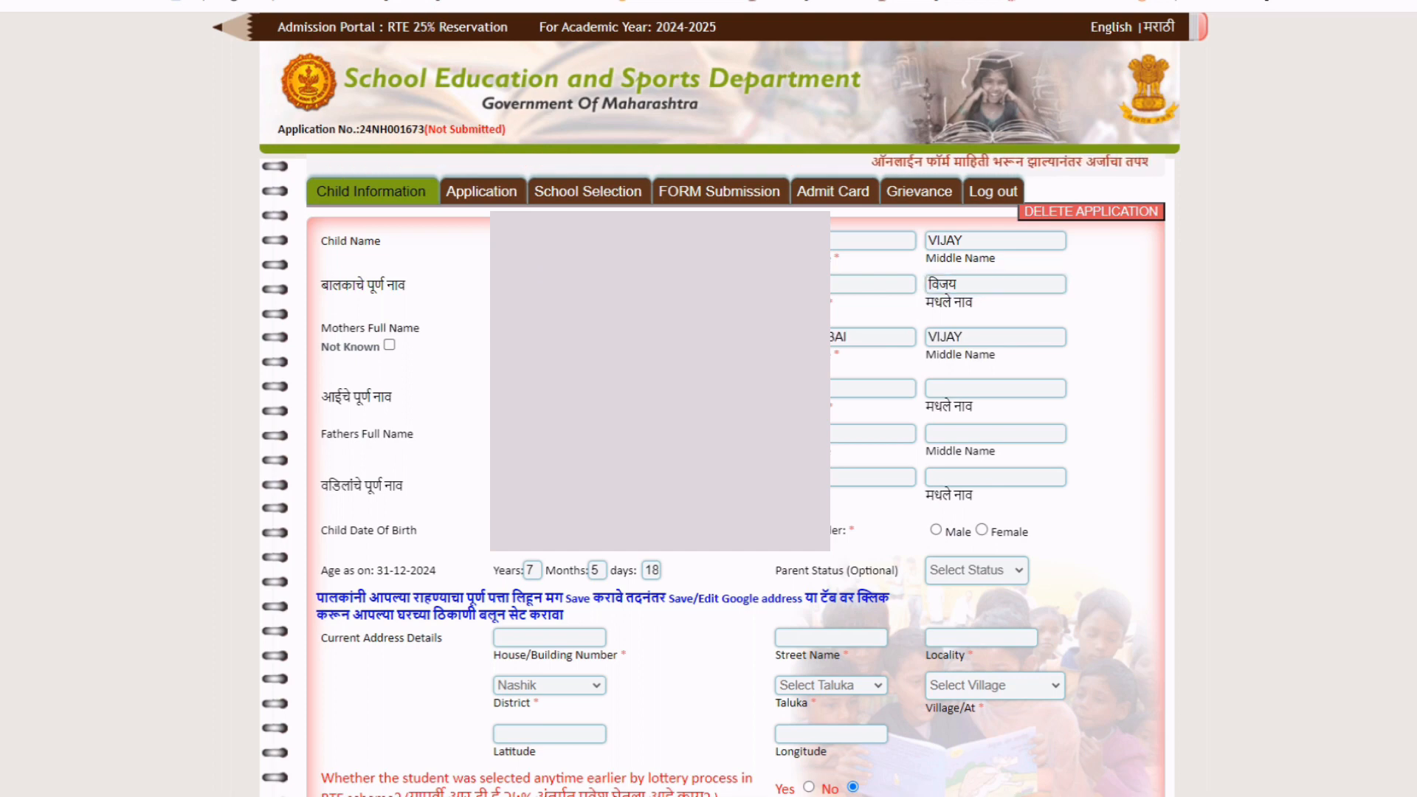
key(ctrl+Tab)
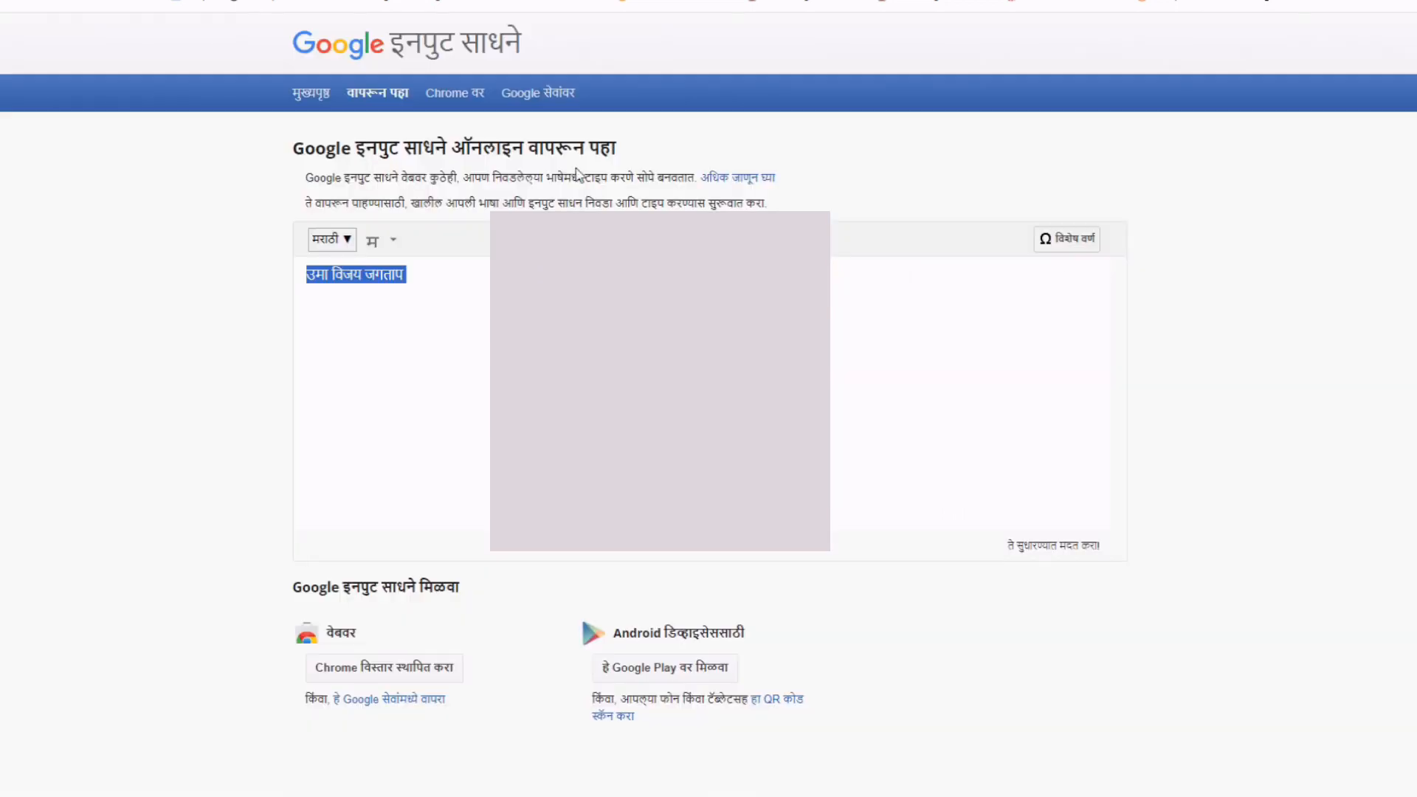
click(328, 279)
key(BackSpace)
key(BackSpace)
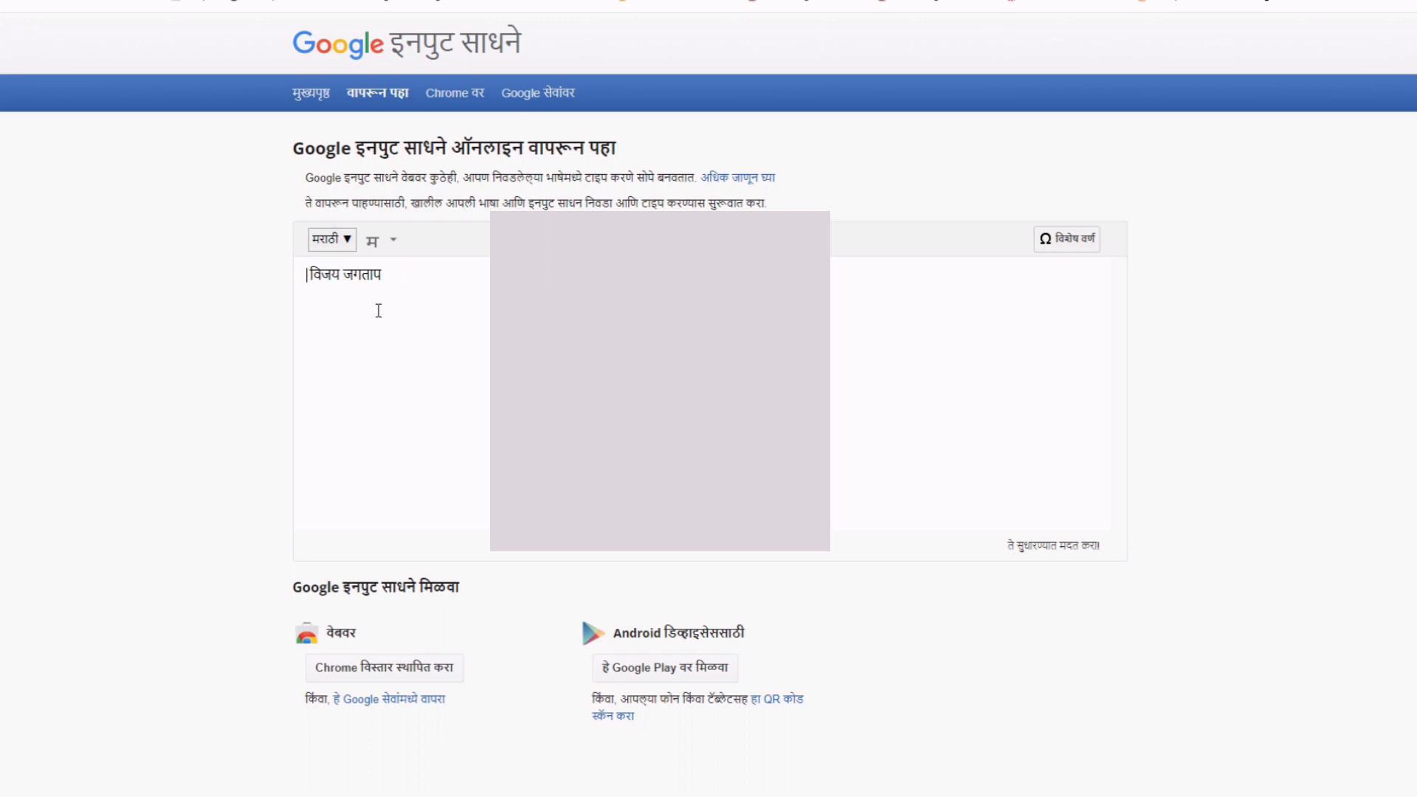
text(MALATAB)
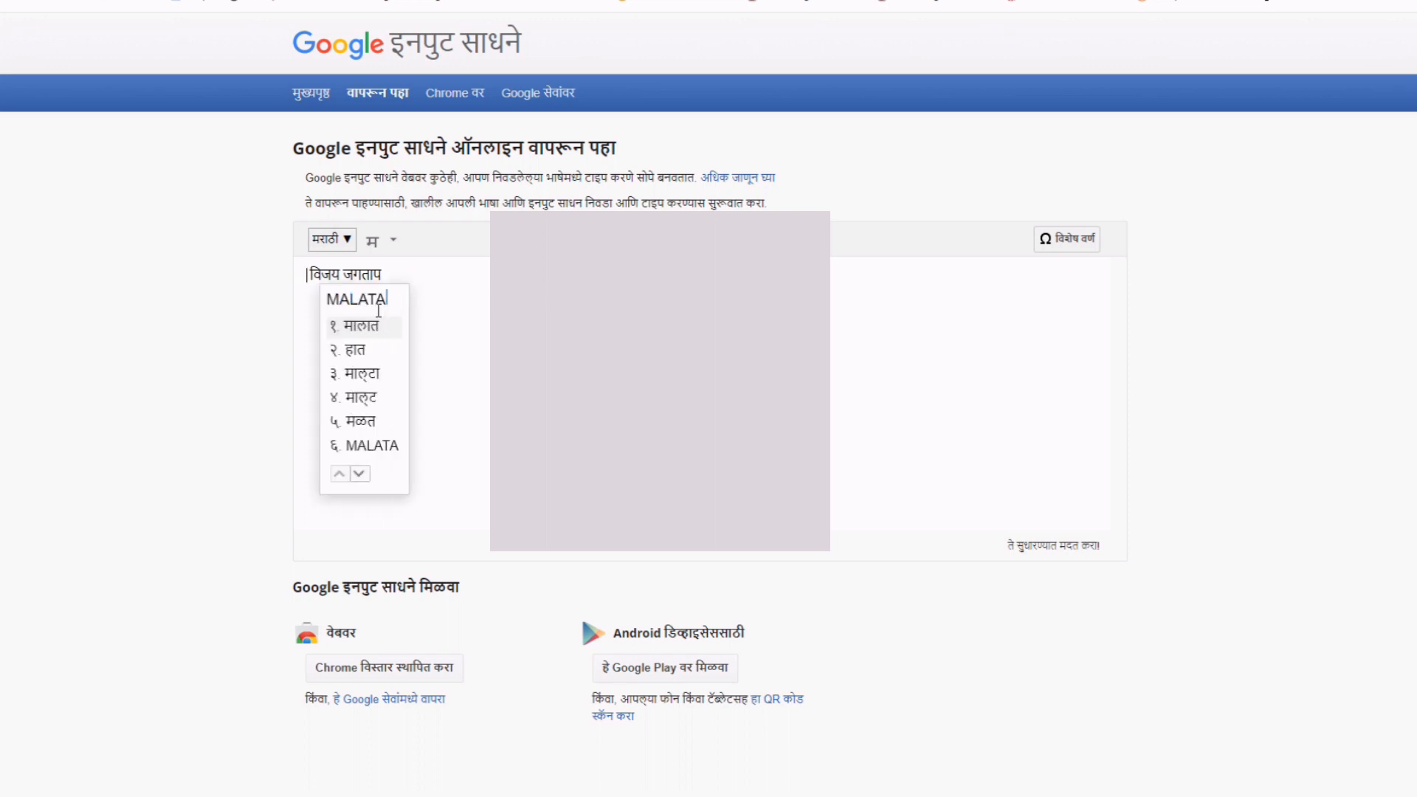
text(AI)
key(Return)
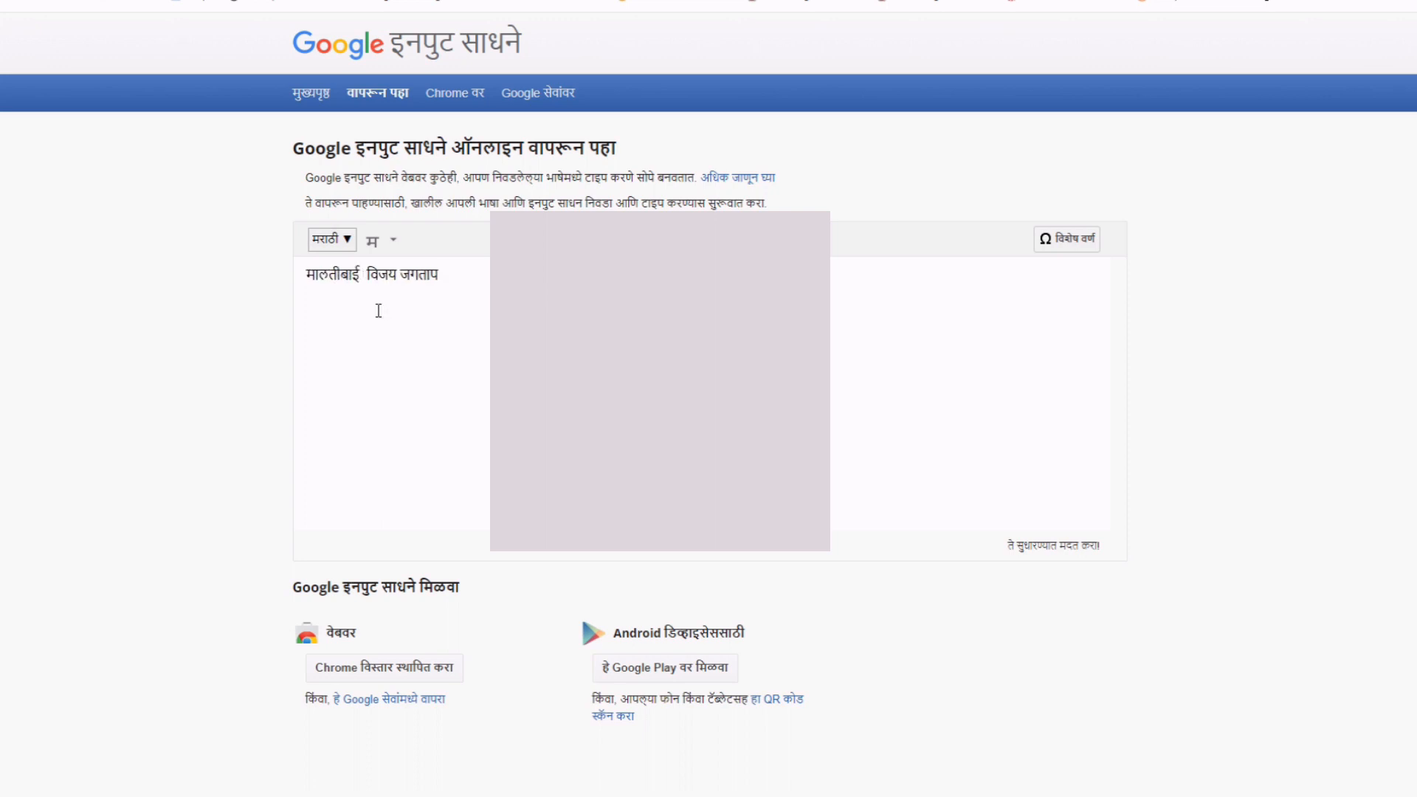
key(ctrl+a)
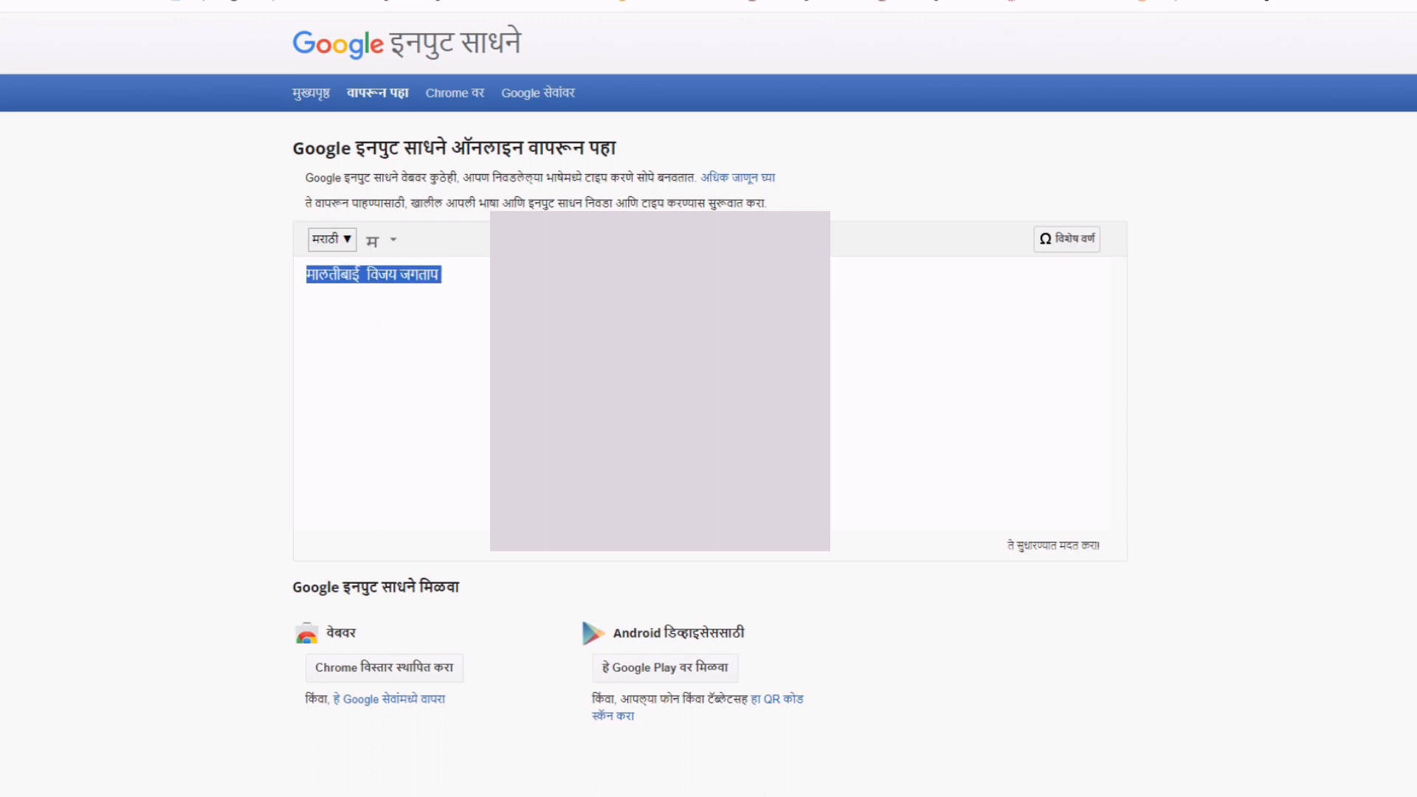
key(ctrl+Tab)
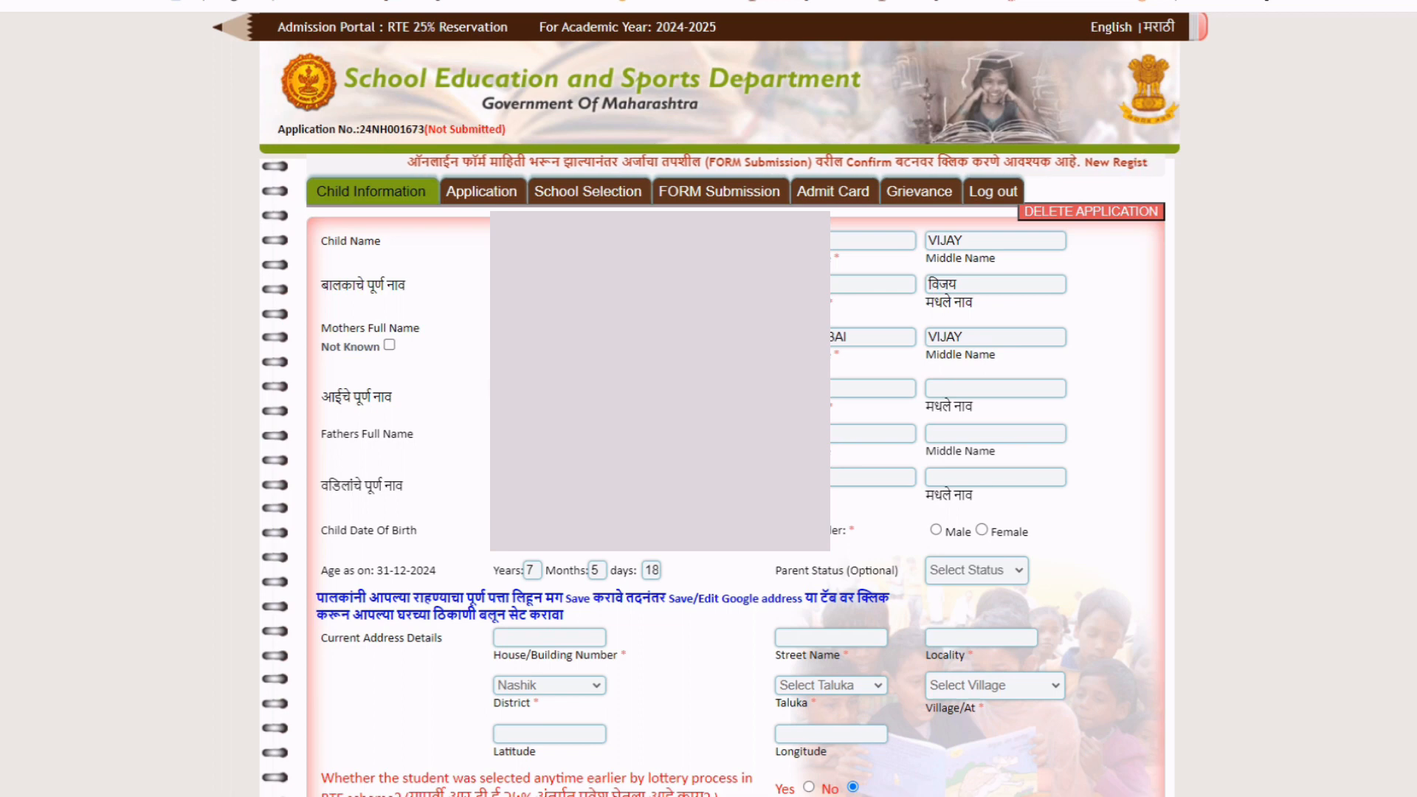
Fill the mother's Marathi first name and transliterate the father's names in the Marathi editor.
click(812, 388)
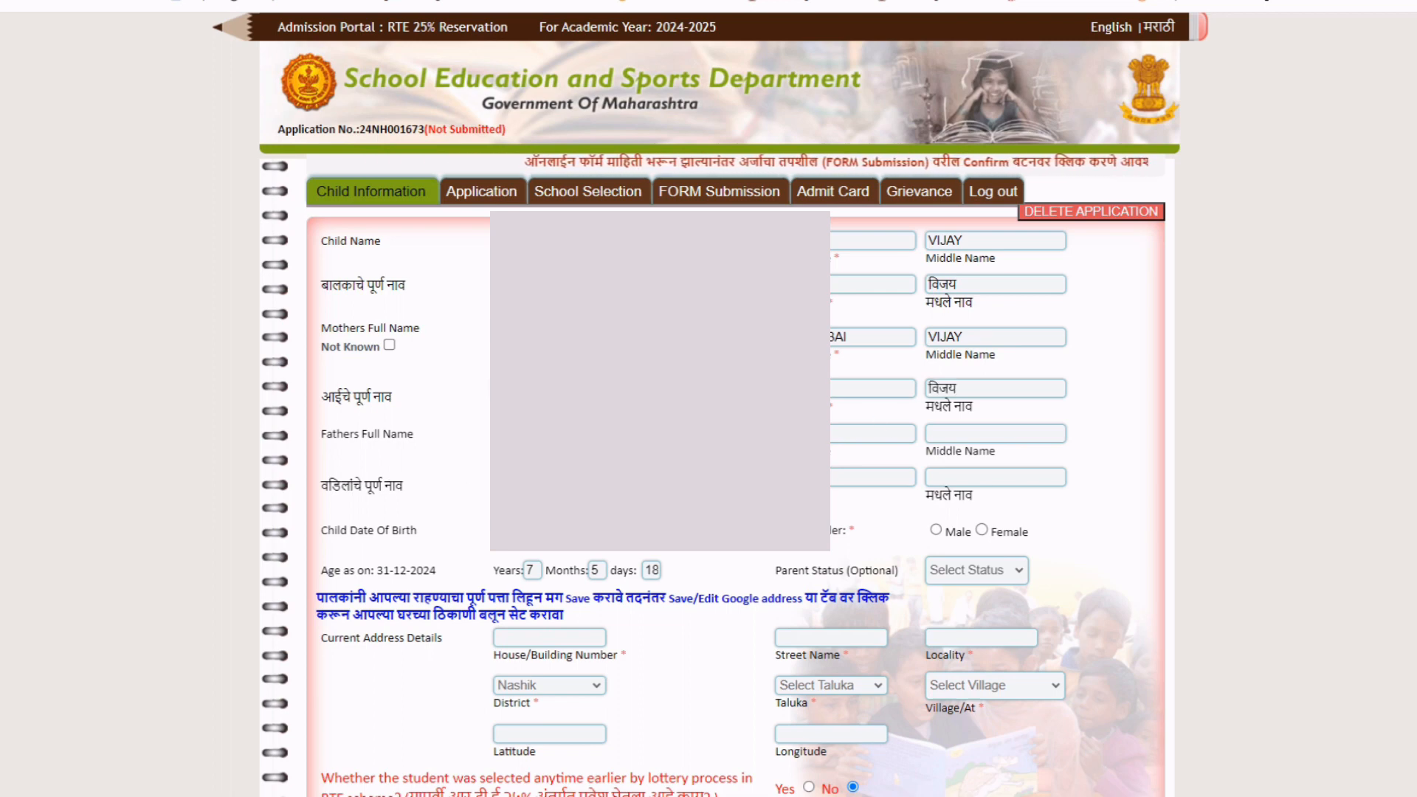
click(845, 433)
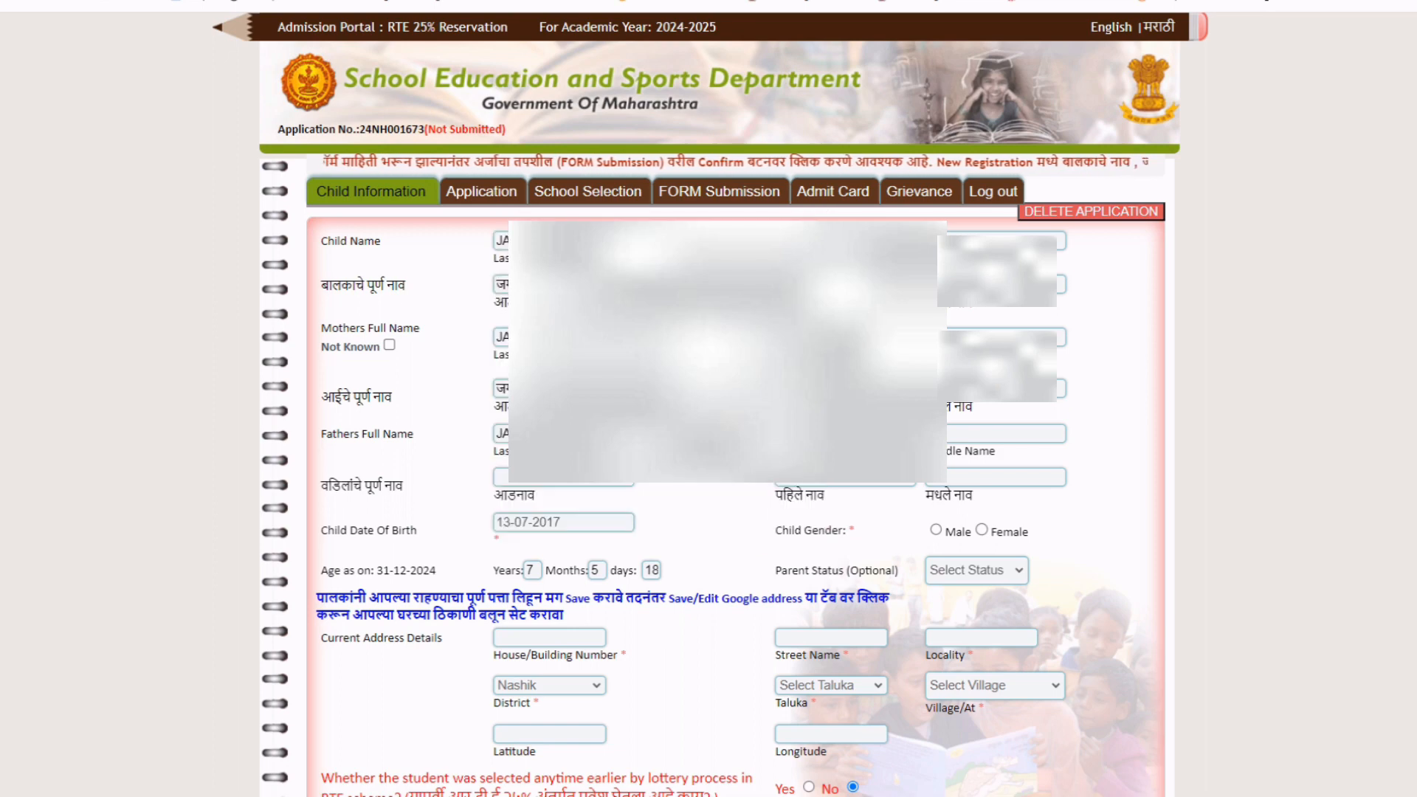
click(938, 433)
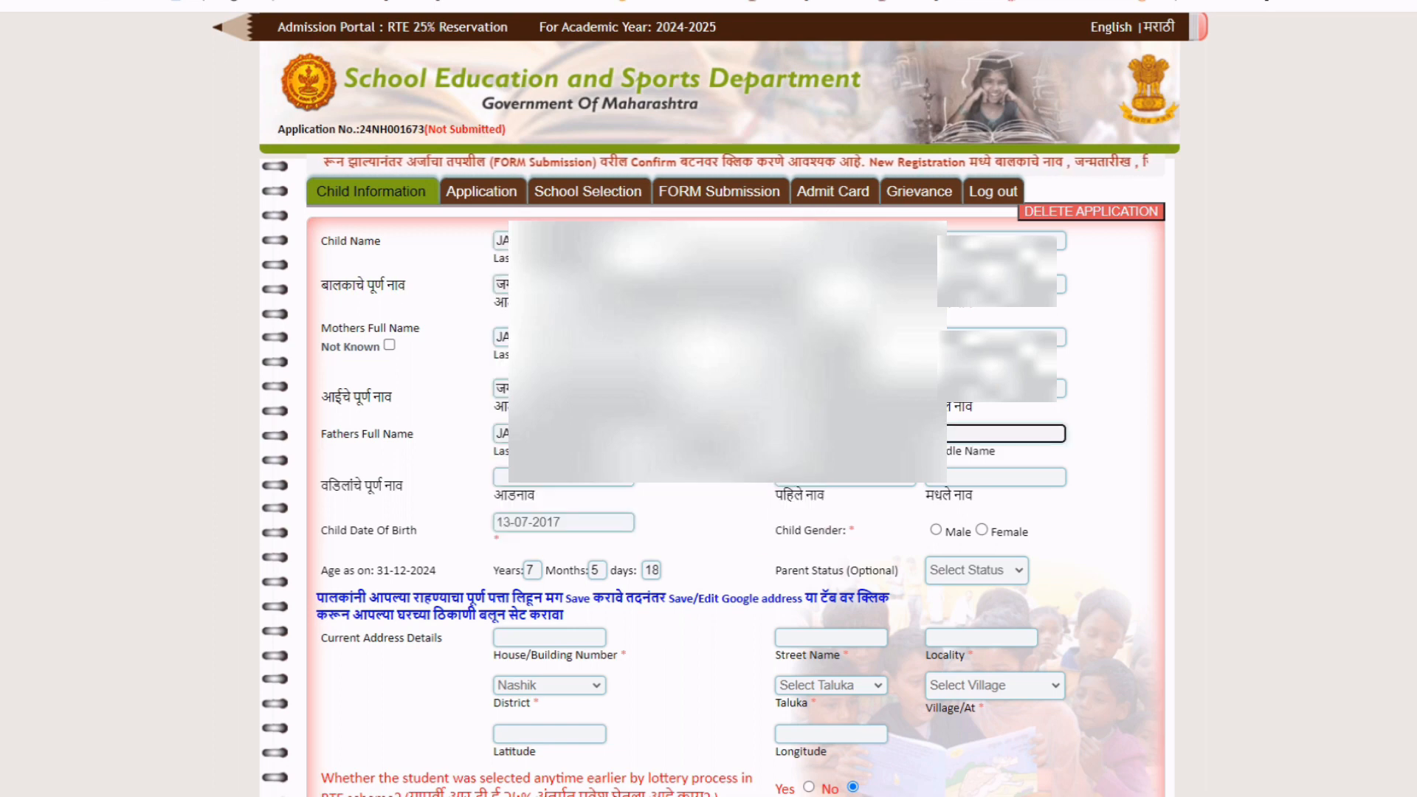
text(RESH)
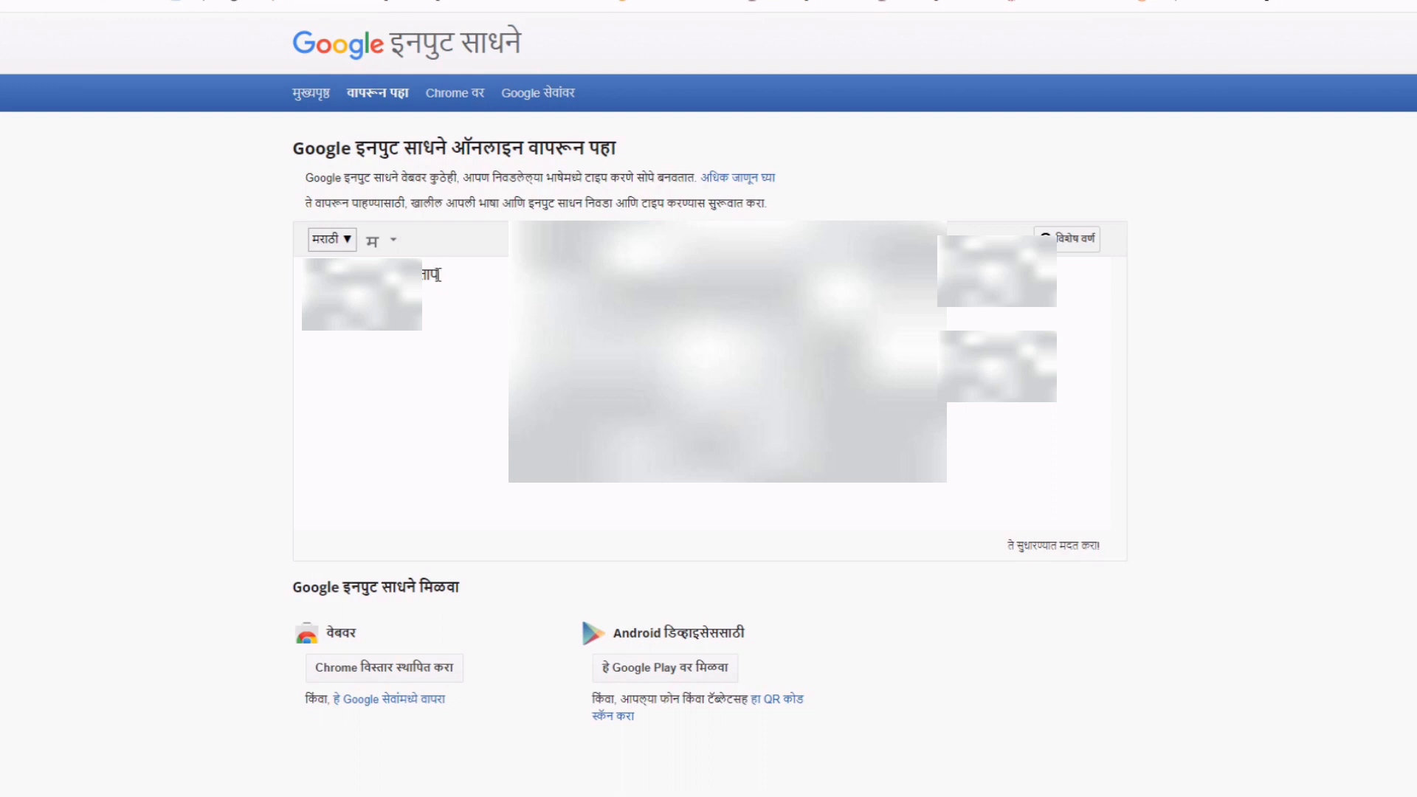
text(SURES)
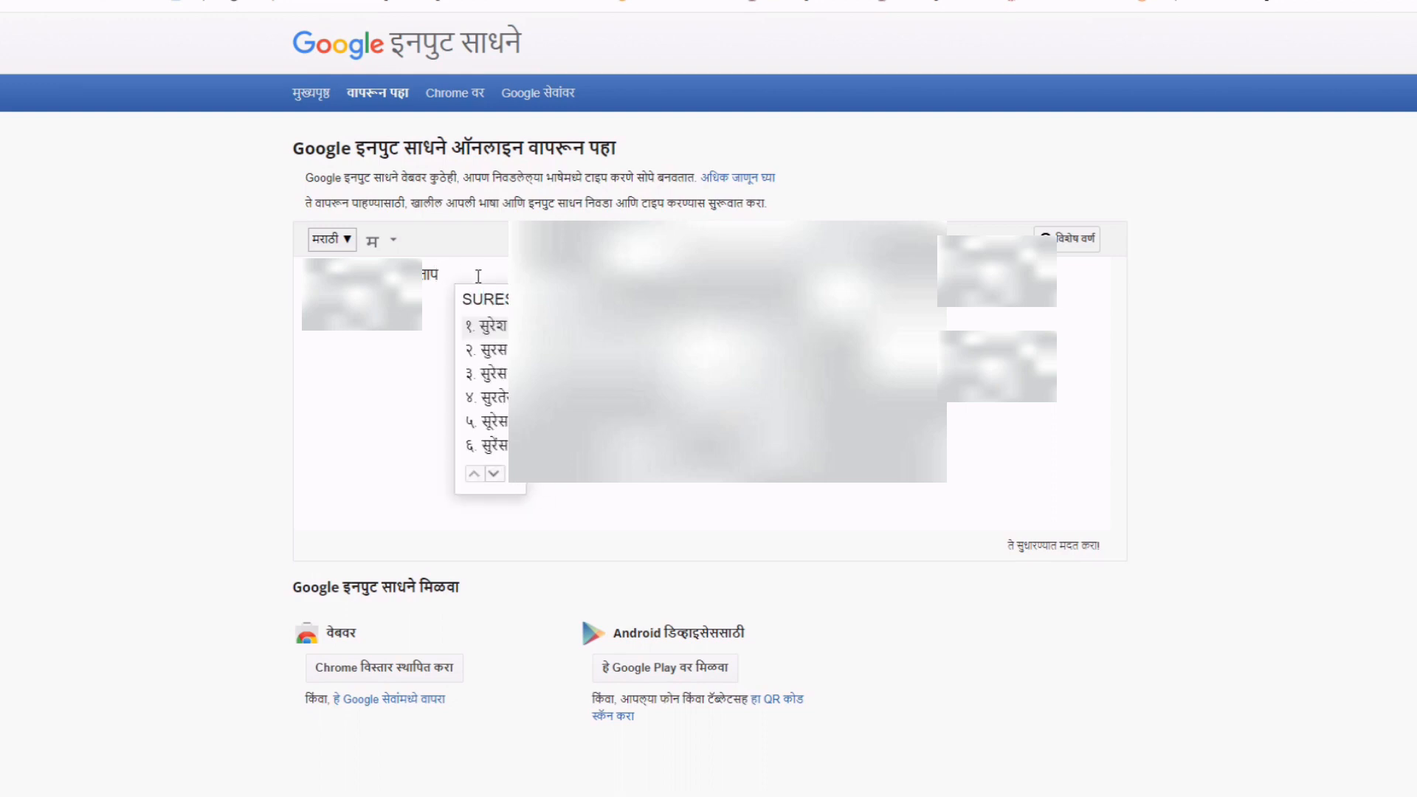
text(h)
click(493, 326)
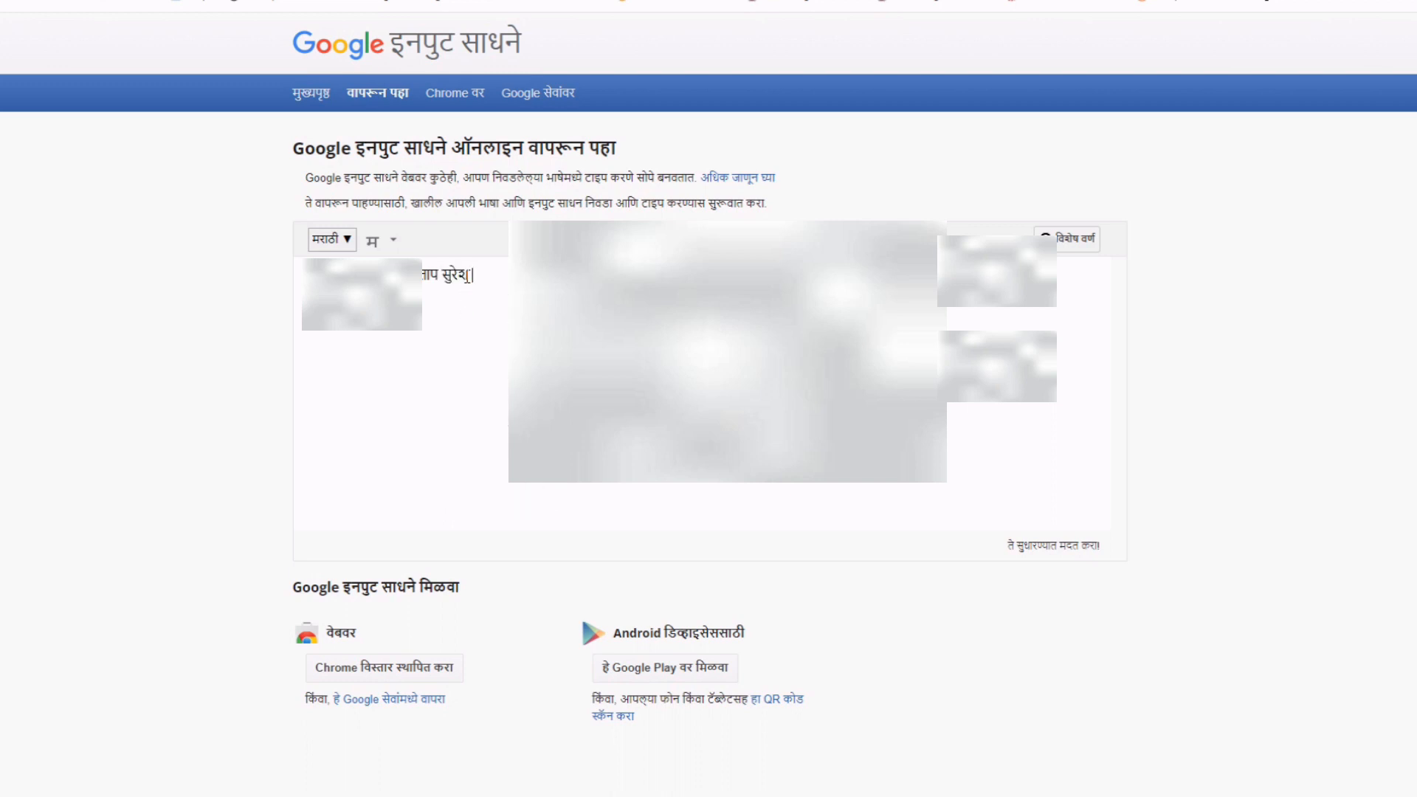
drag(470, 275, 345, 259)
key(ctrl+Tab)
Paste the father's Devanagari middle name and surname into his Marathi name fields.
click(889, 484)
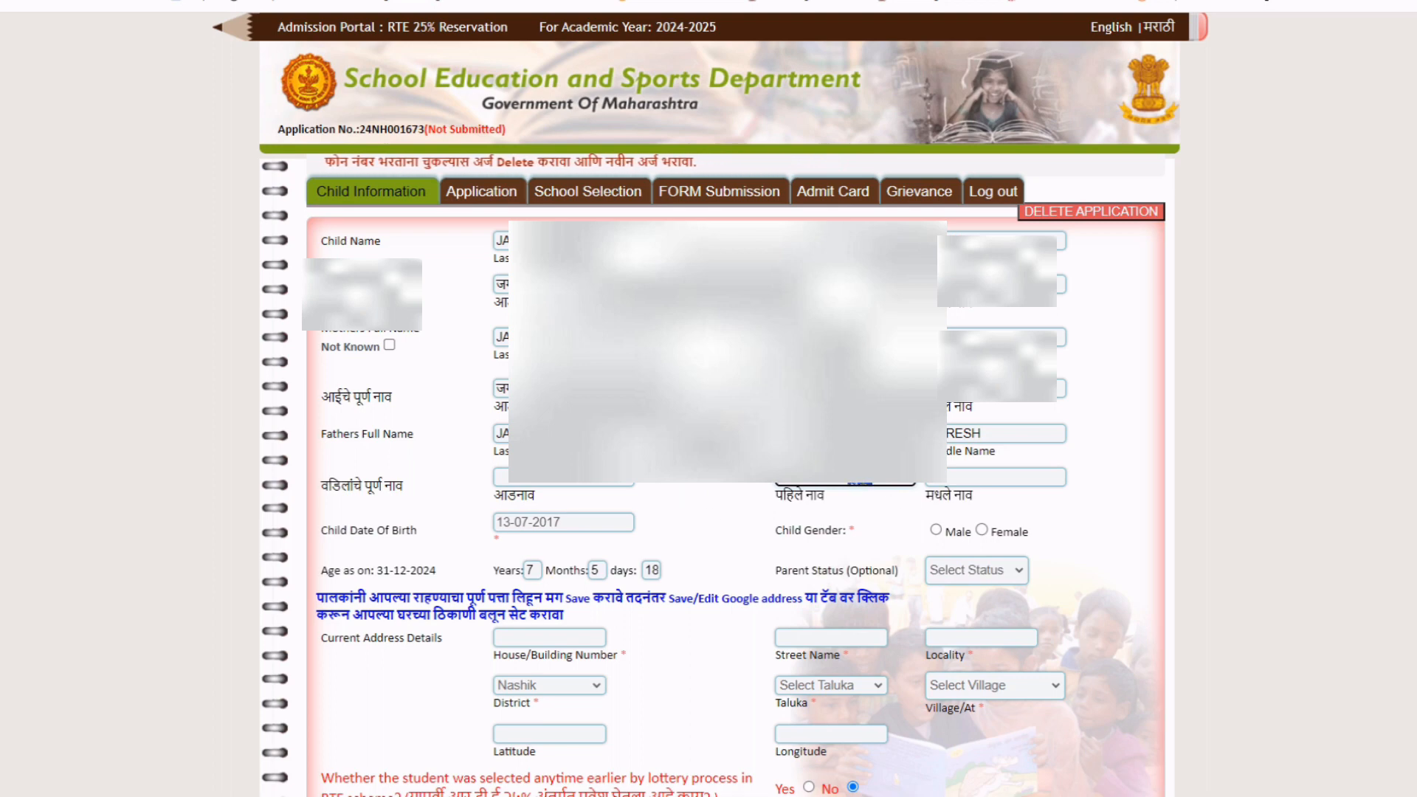
click(961, 476)
text(सुरेश)
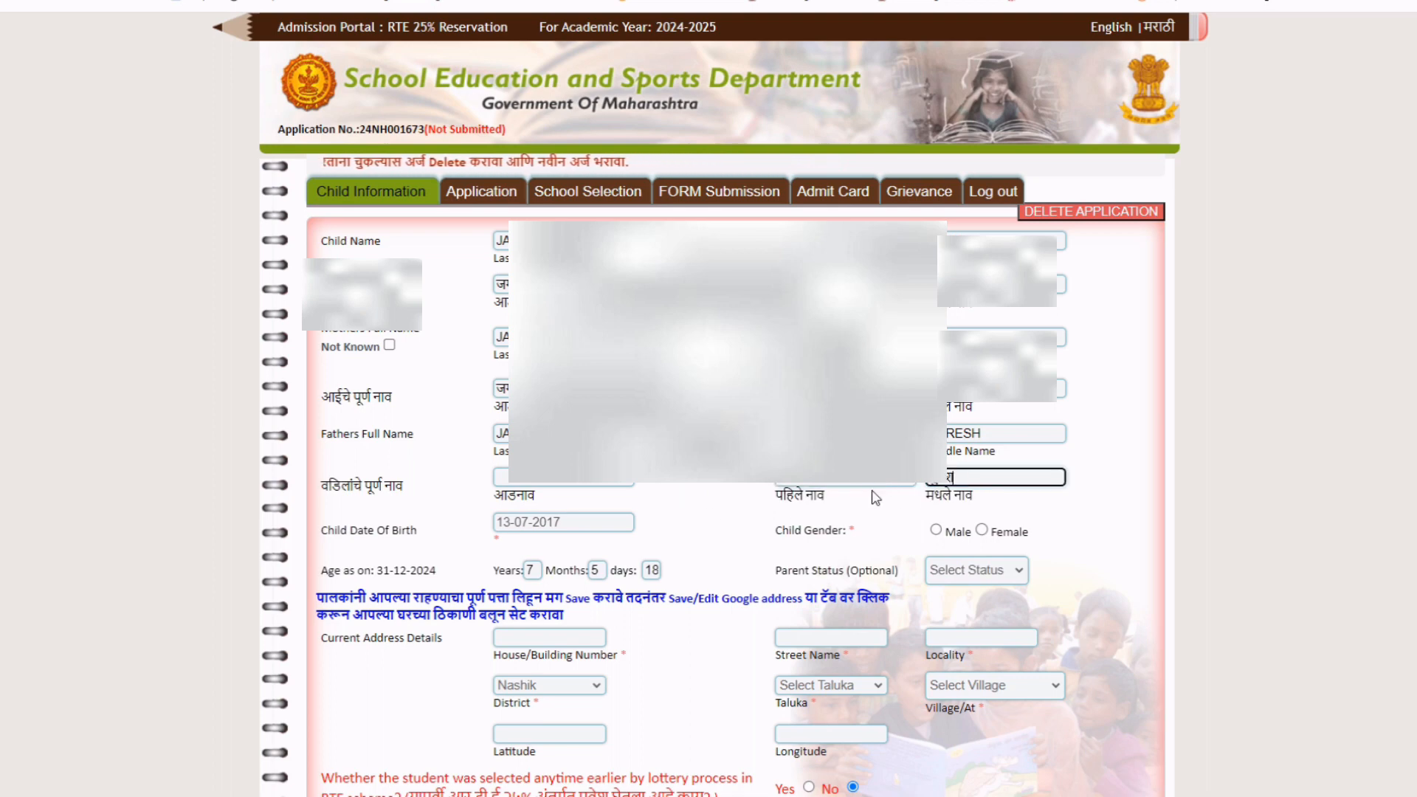
double_click(828, 477)
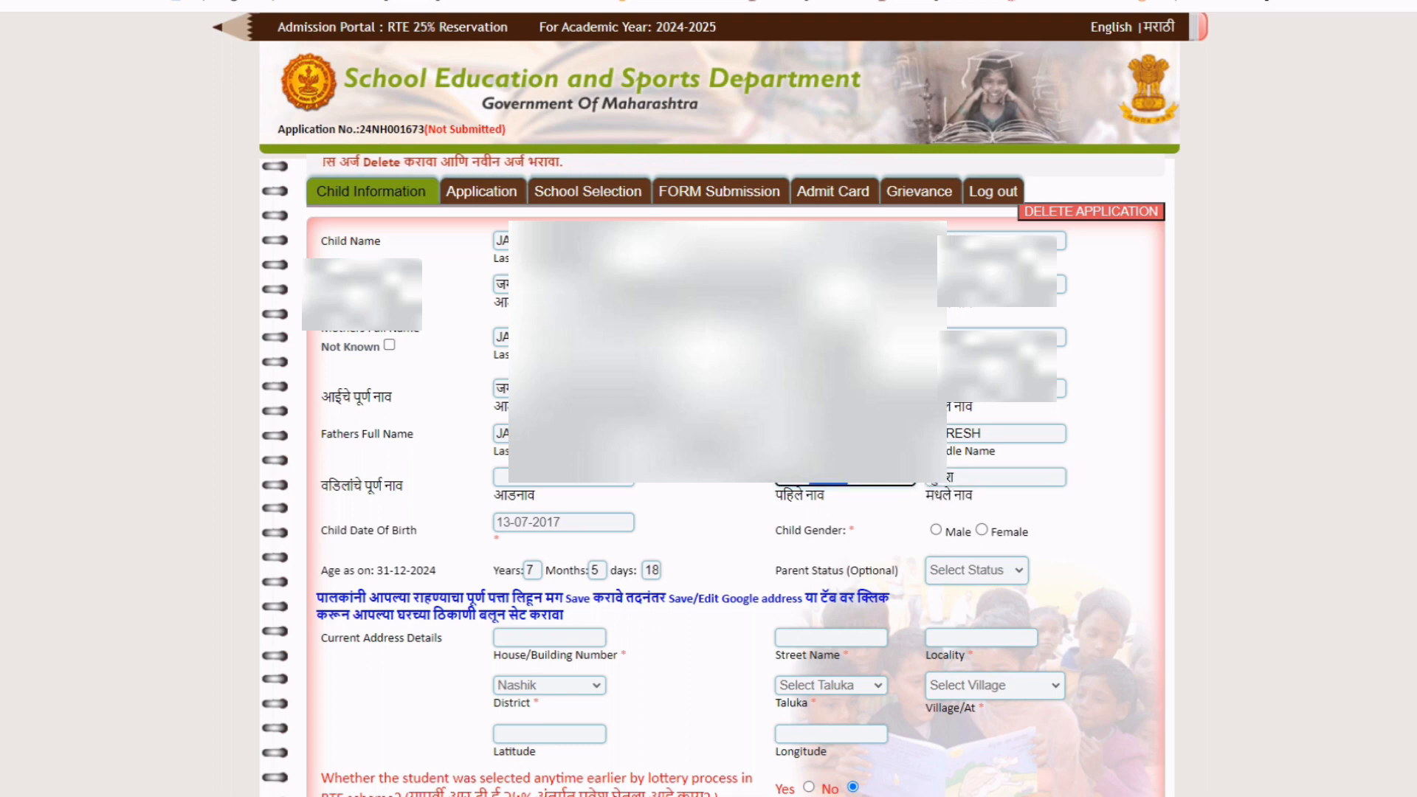
click(564, 485)
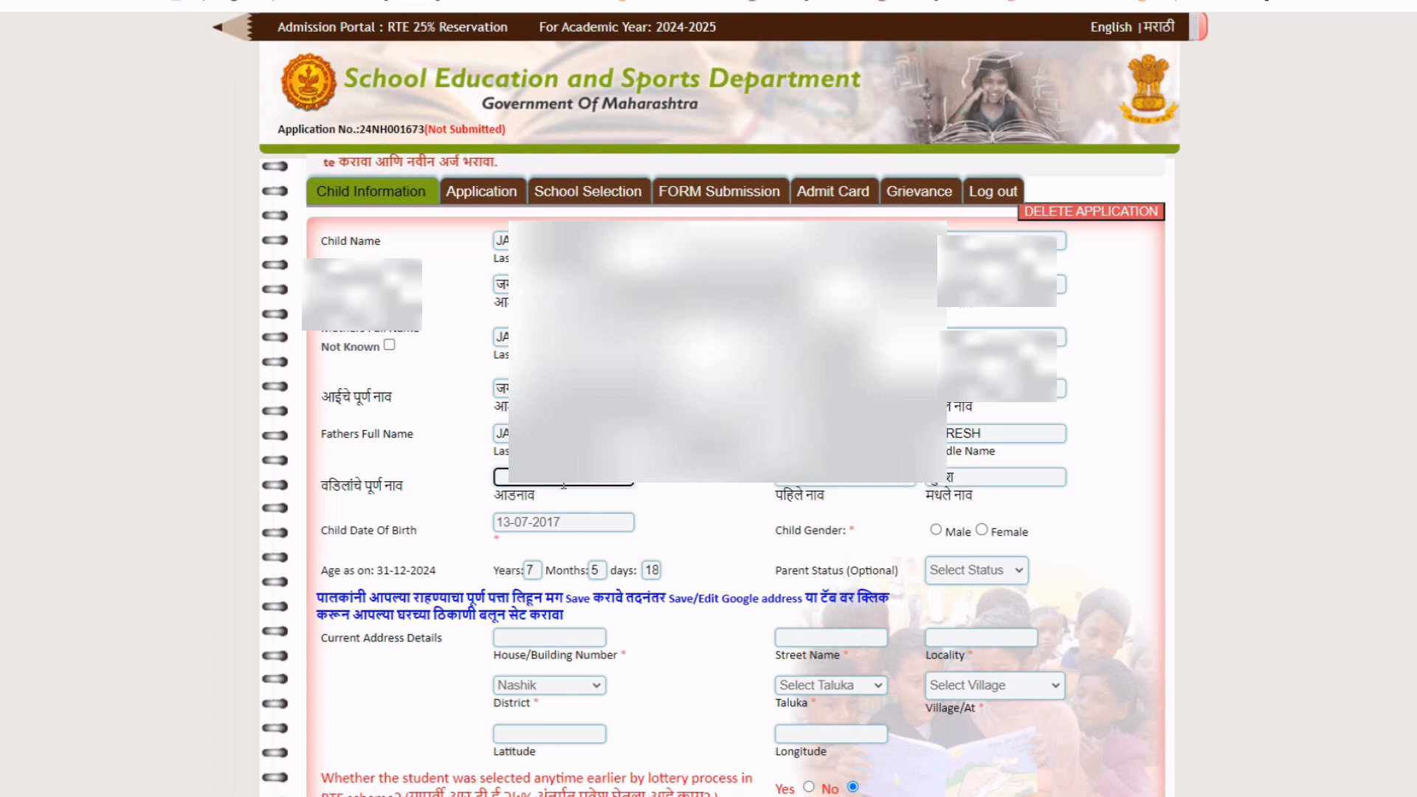
key(ctrl+v)
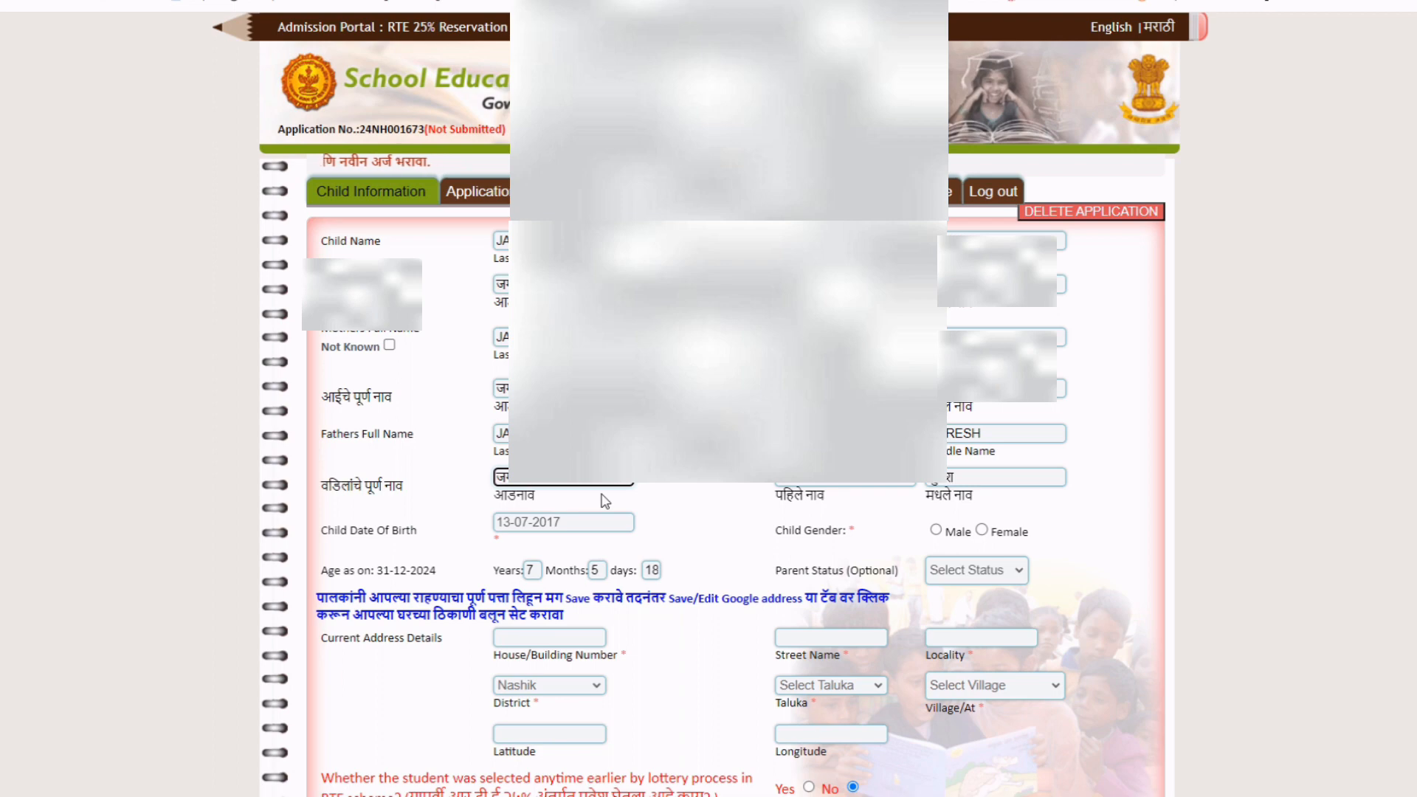
click(849, 481)
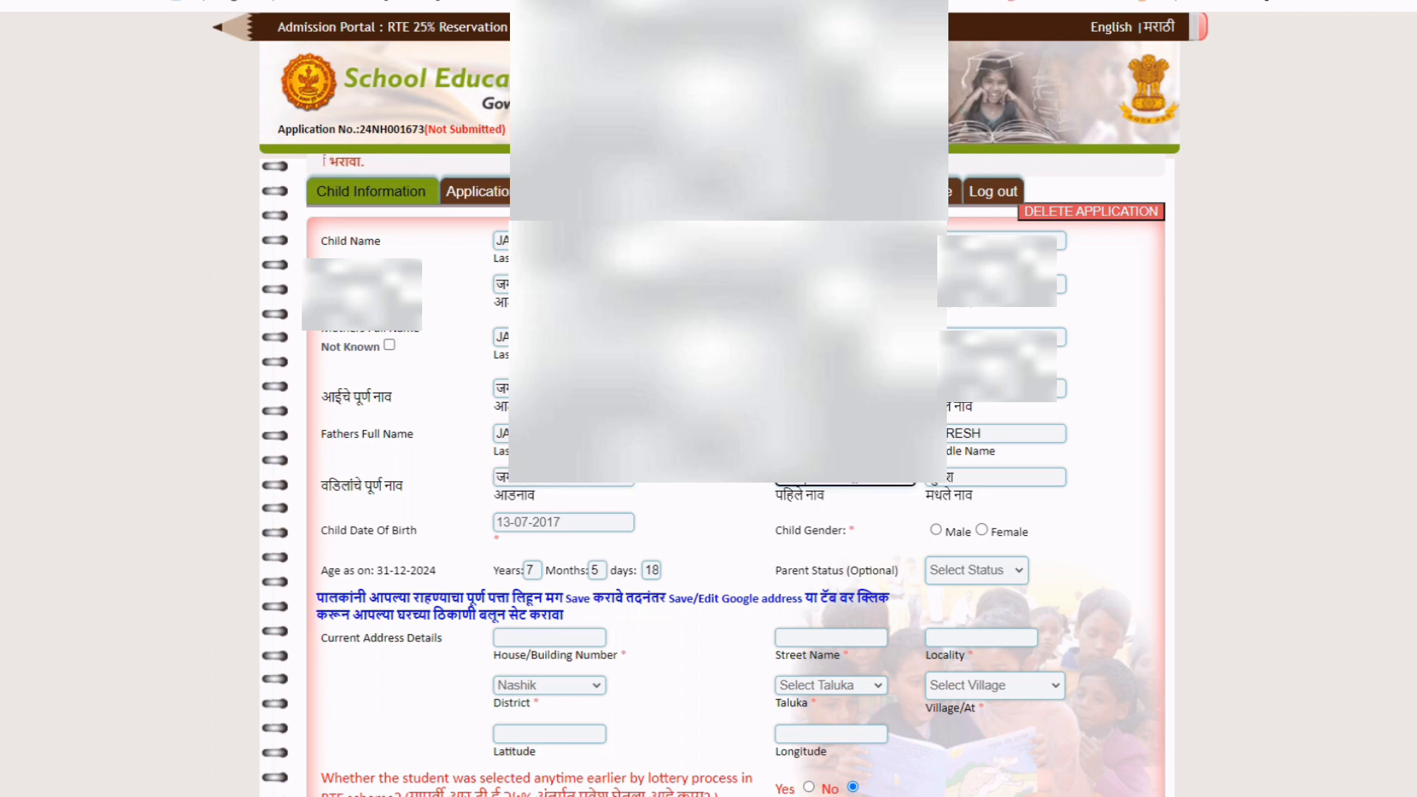
key(Tab)
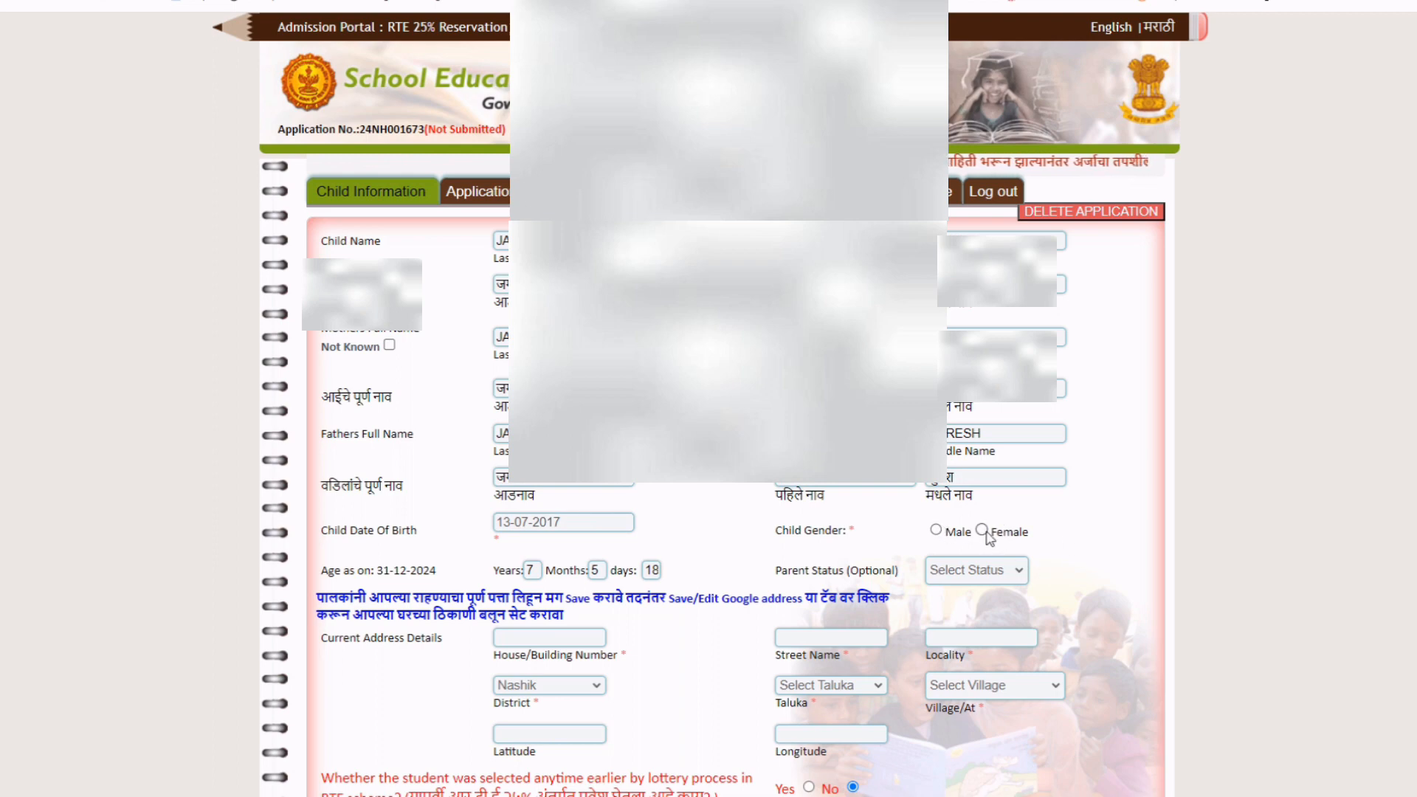
Set the child's gender to Female and the parent status to General.
click(982, 529)
scroll(1089, 521, down, 1)
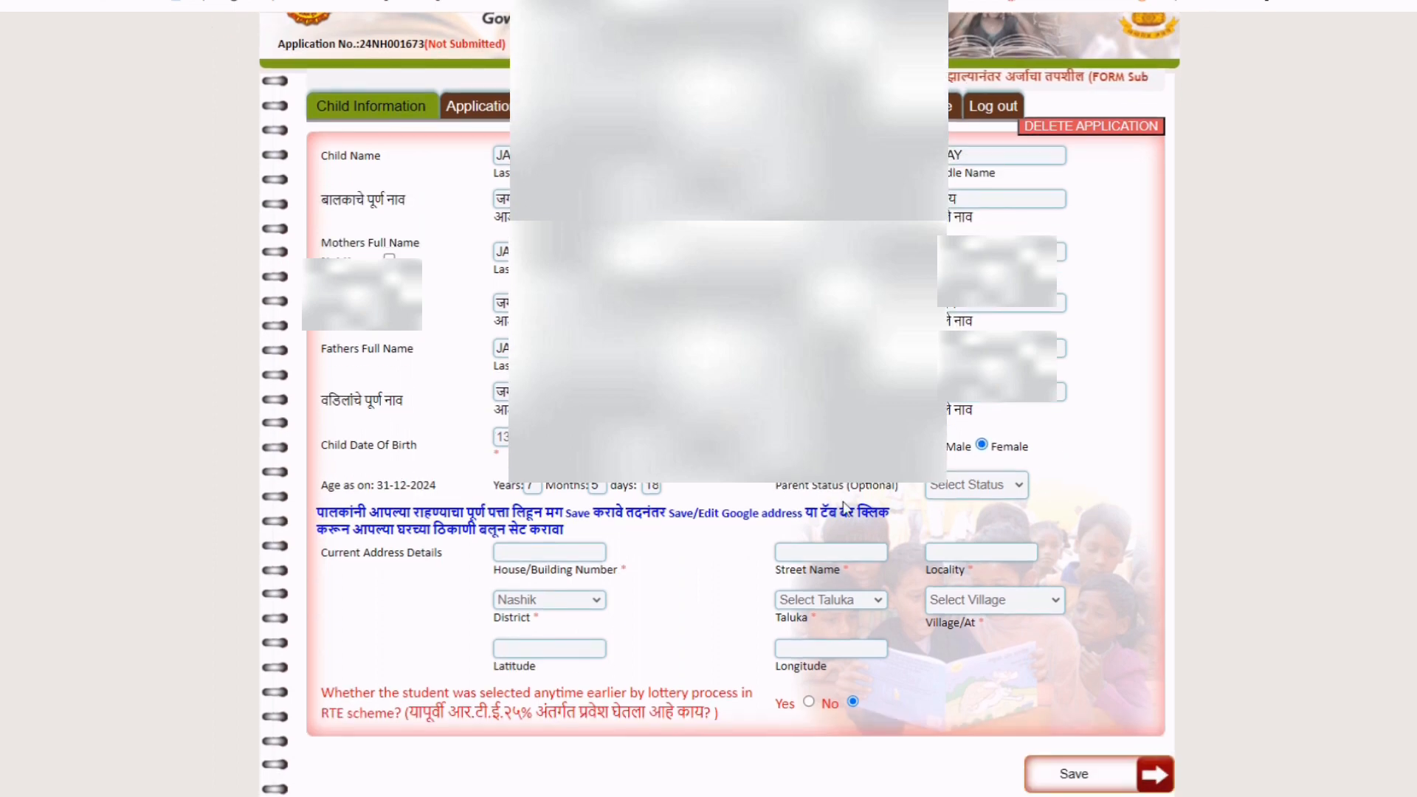
drag(777, 491, 896, 487)
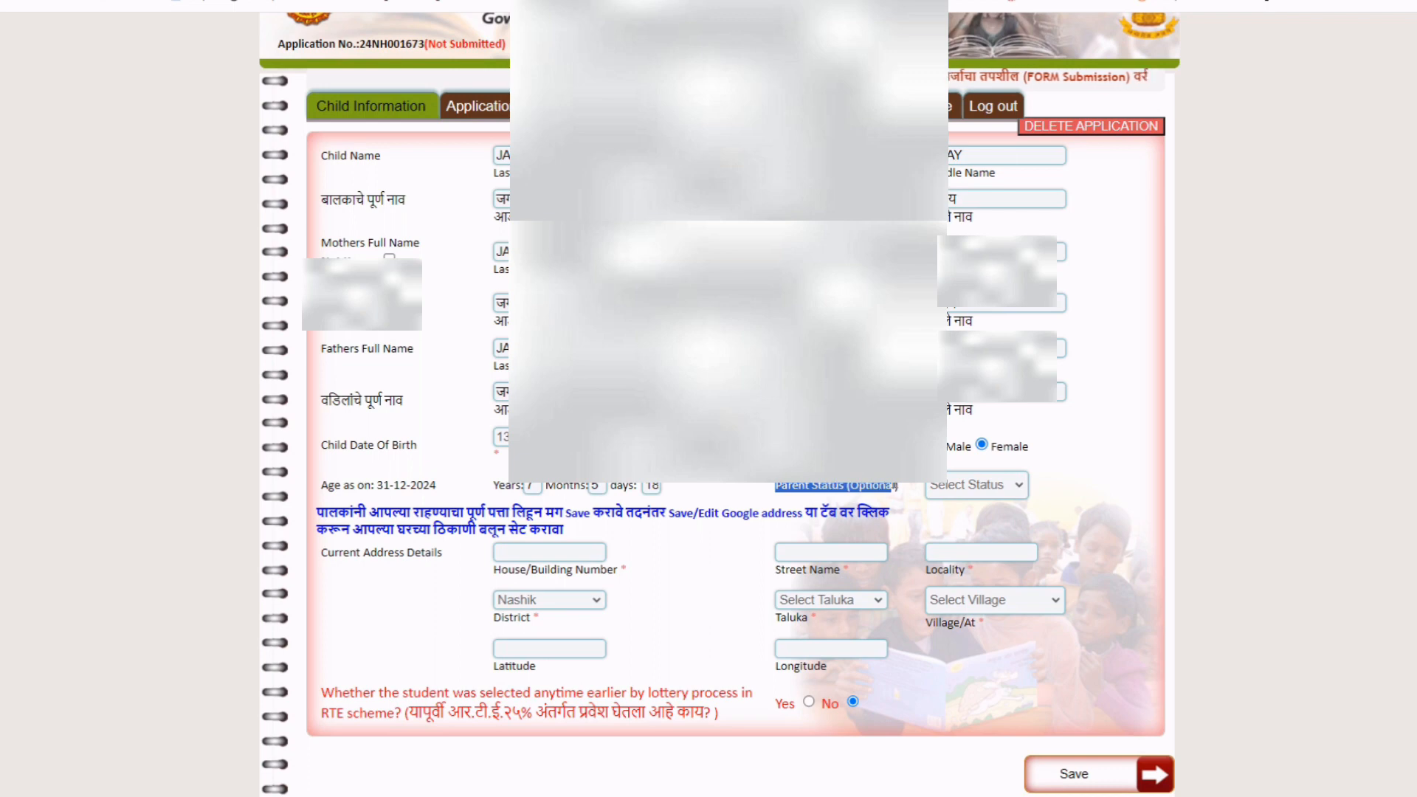
click(910, 514)
click(961, 489)
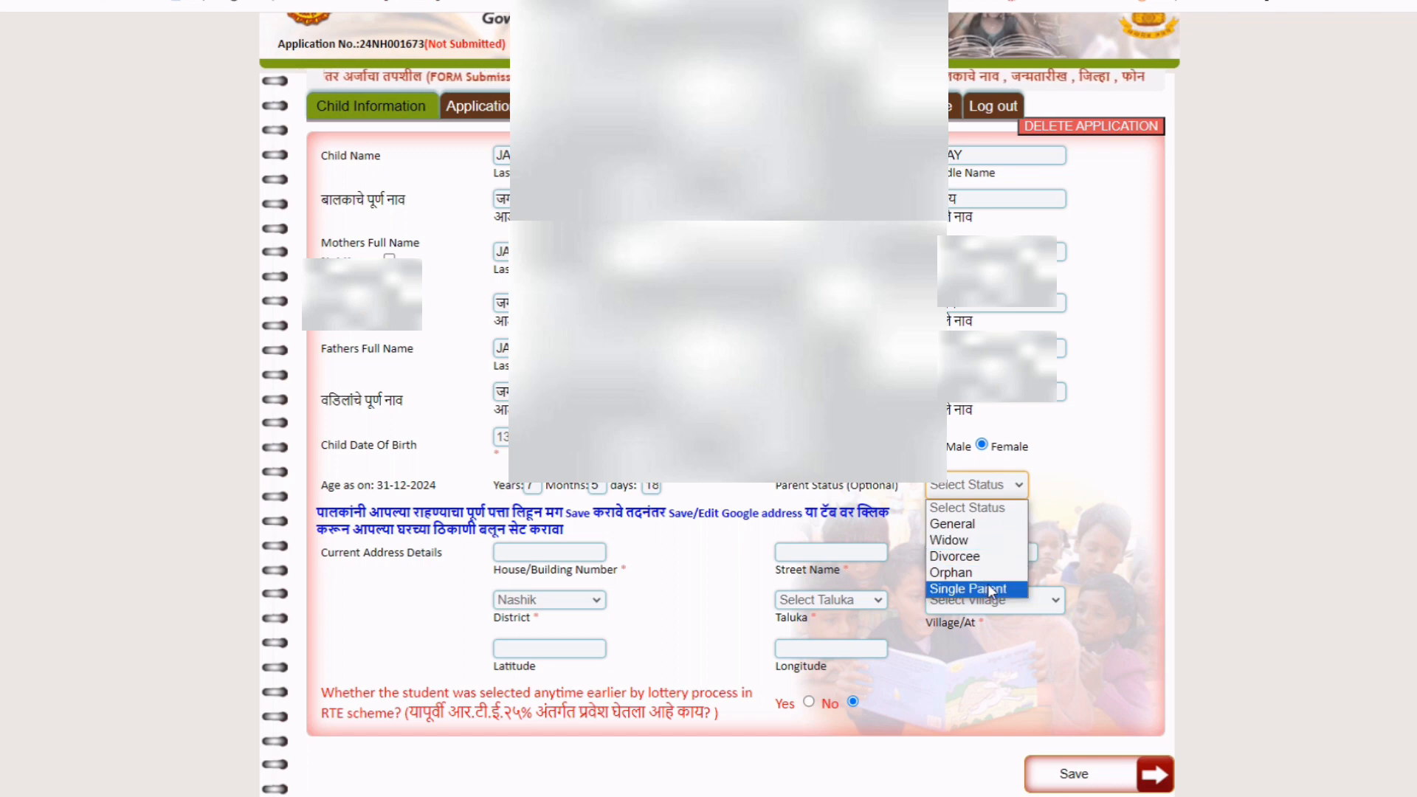
click(957, 524)
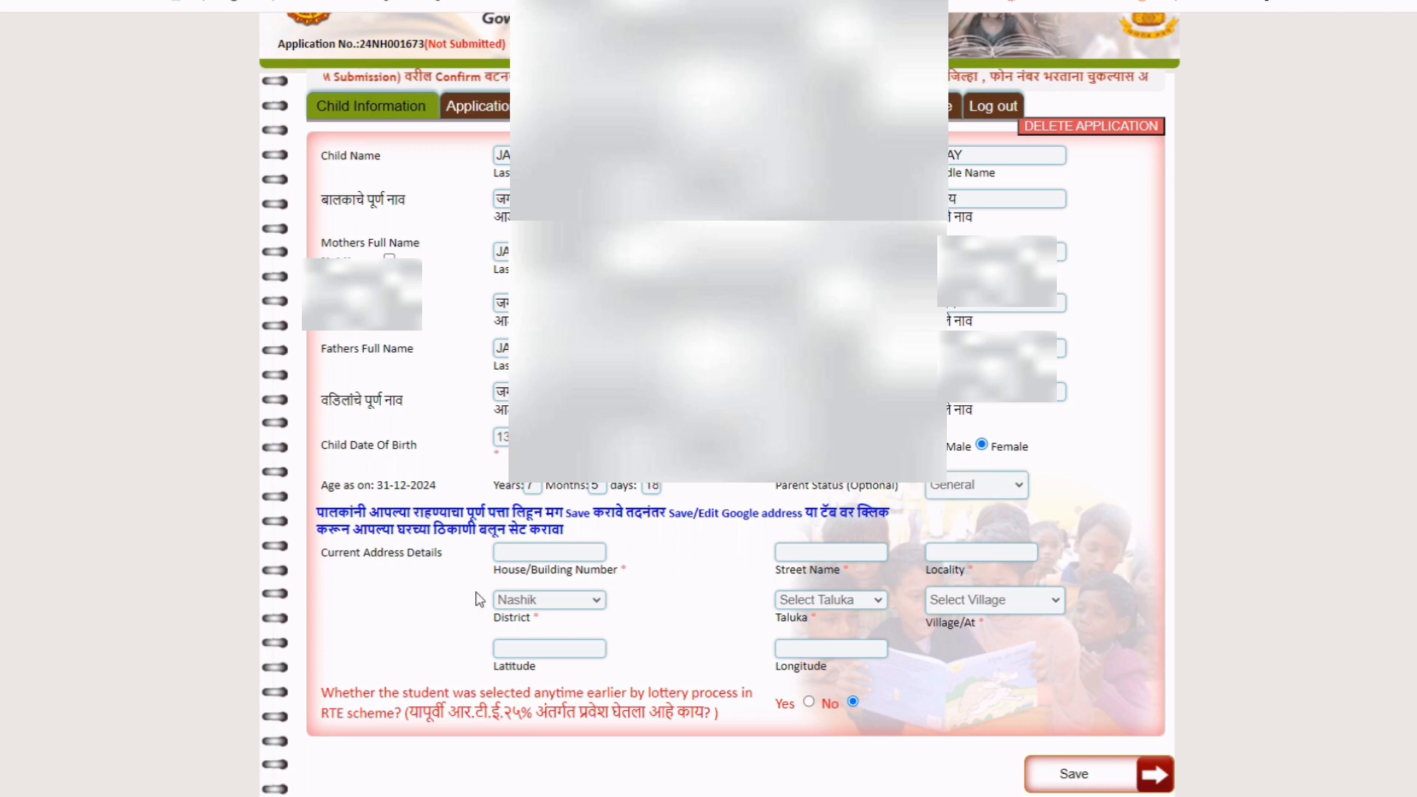
click(505, 551)
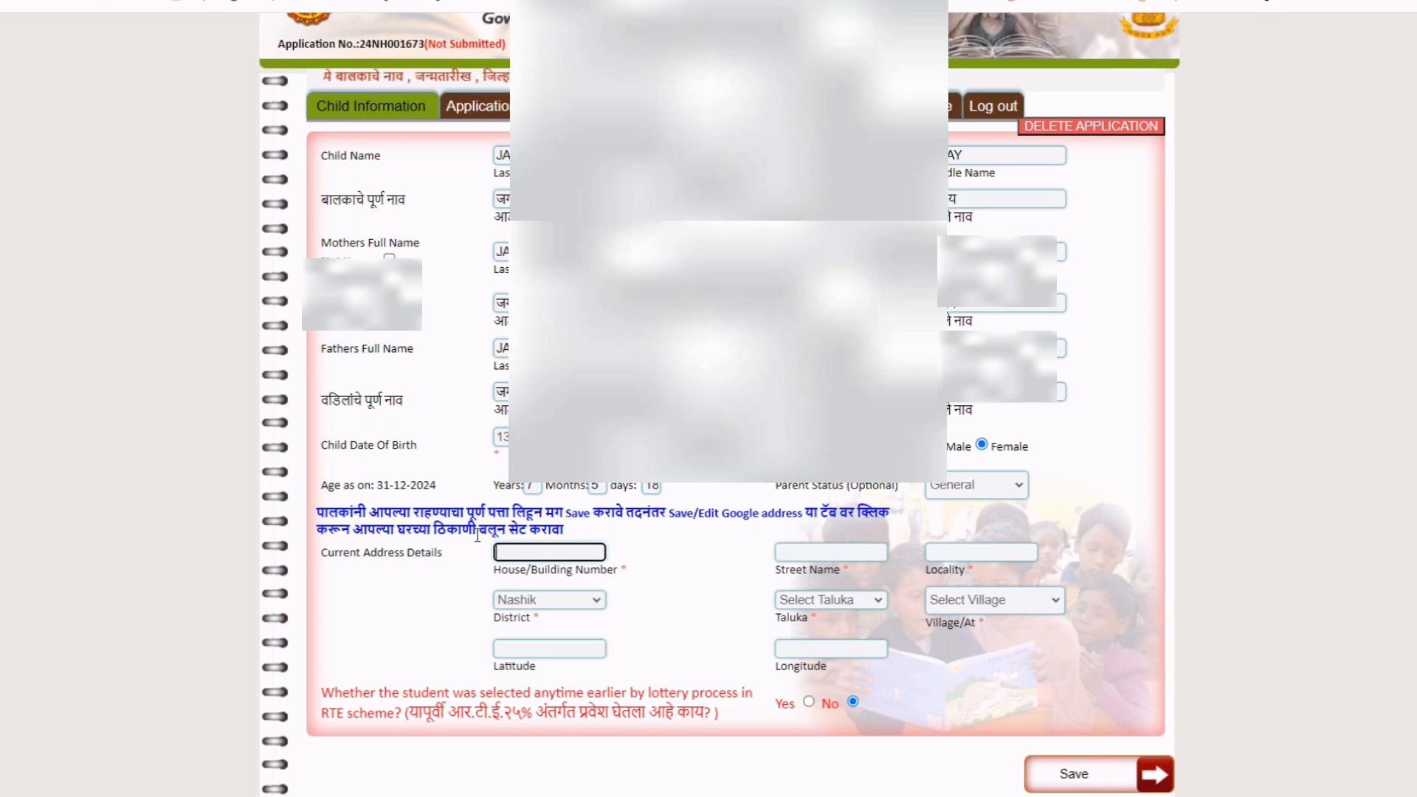
Enter the house number, street name and locality of the child's current address.
click(667, 566)
click(539, 546)
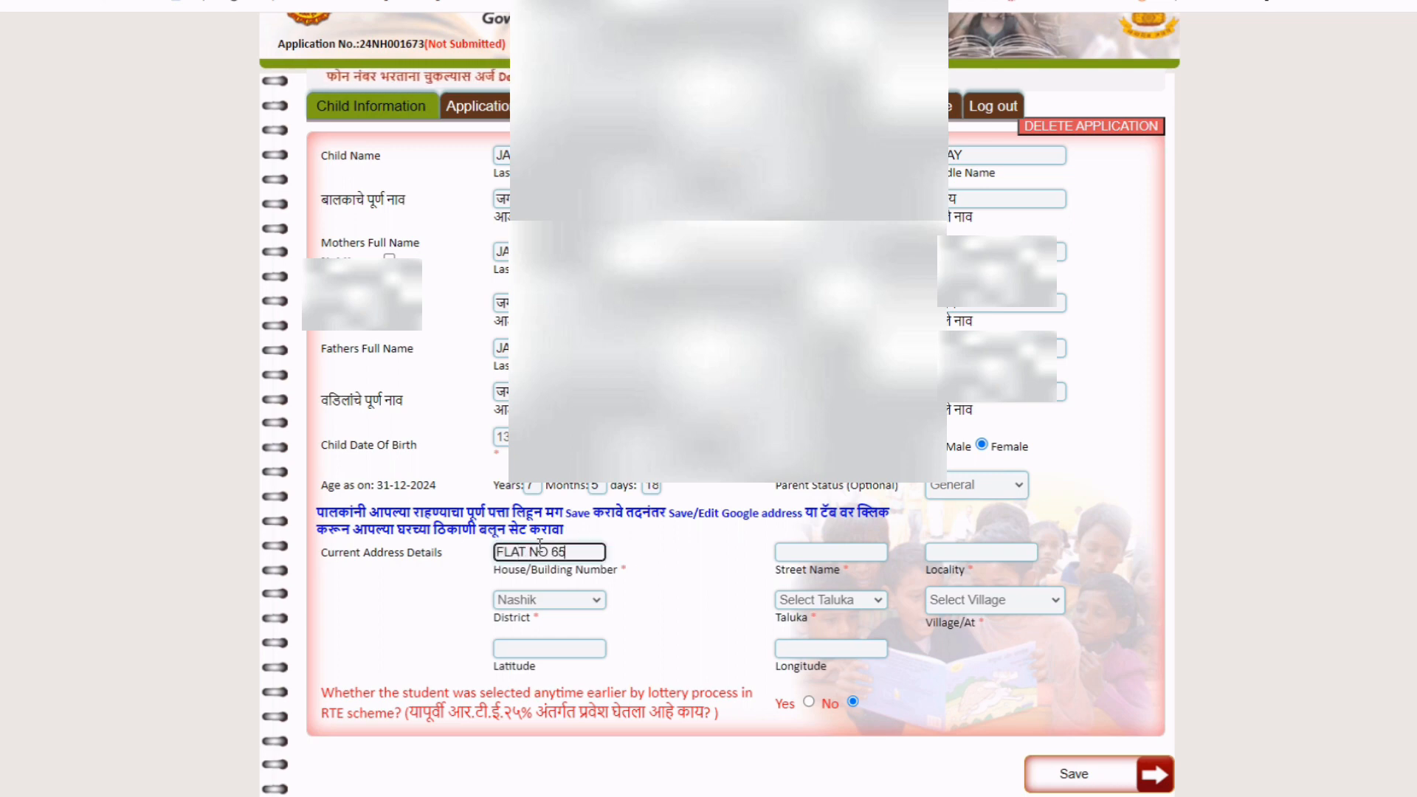
click(820, 552)
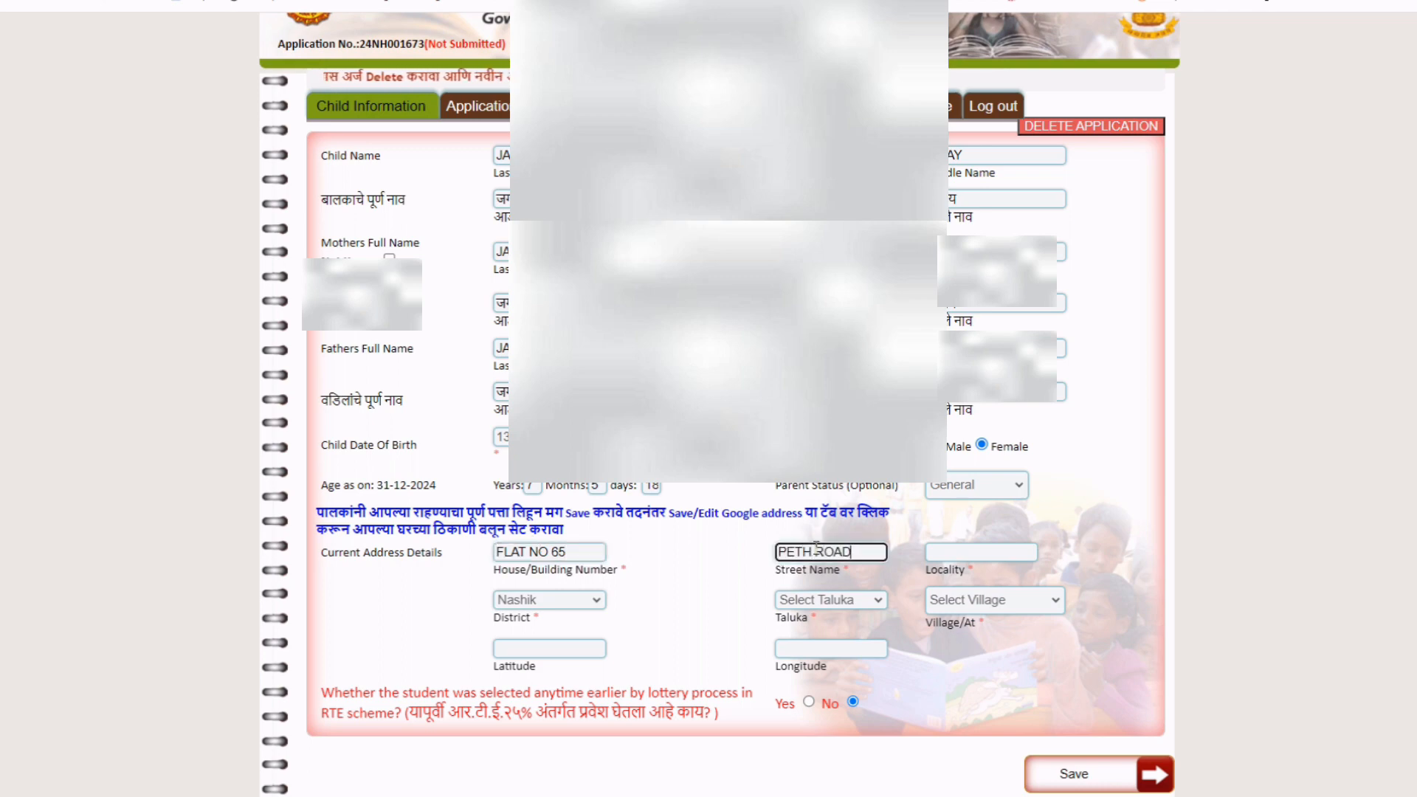
click(990, 547)
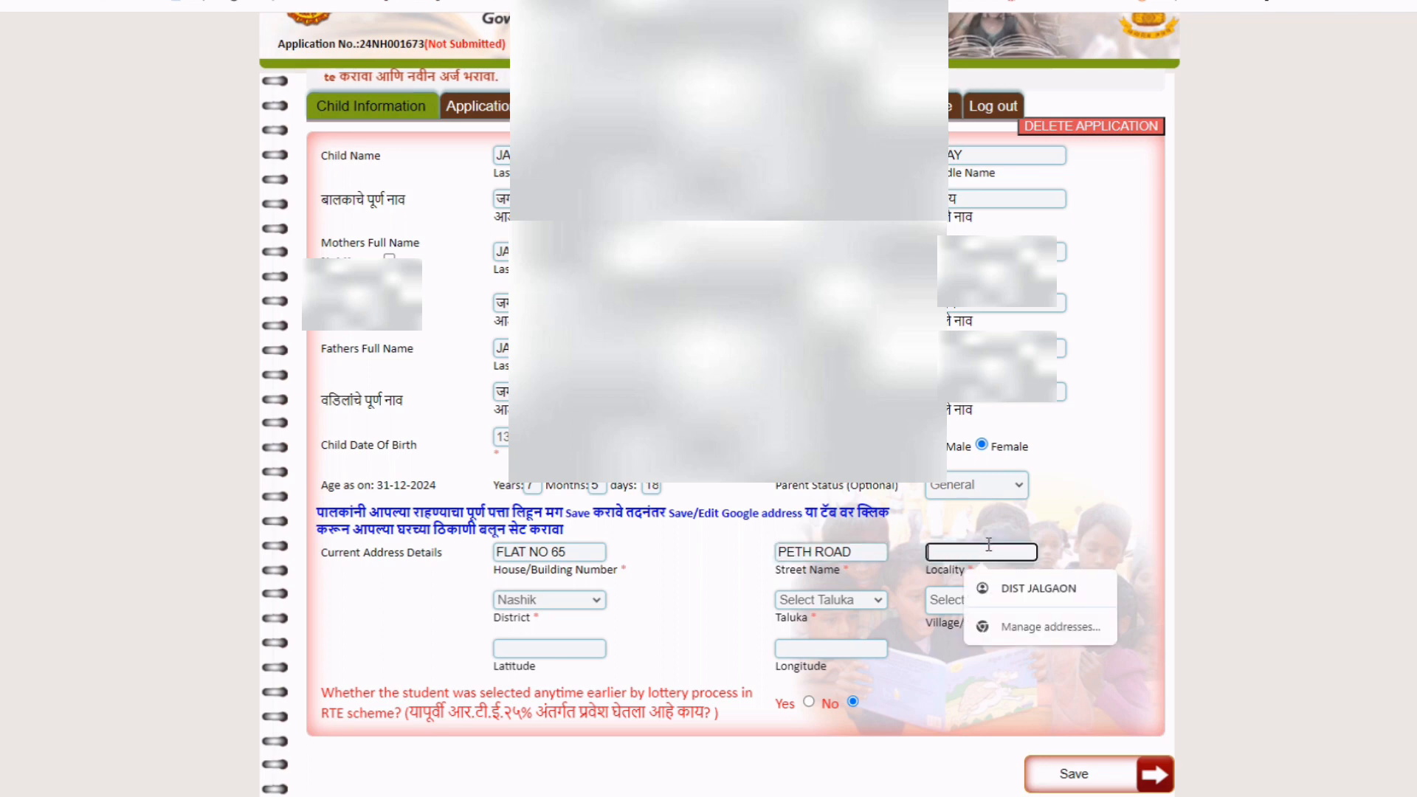
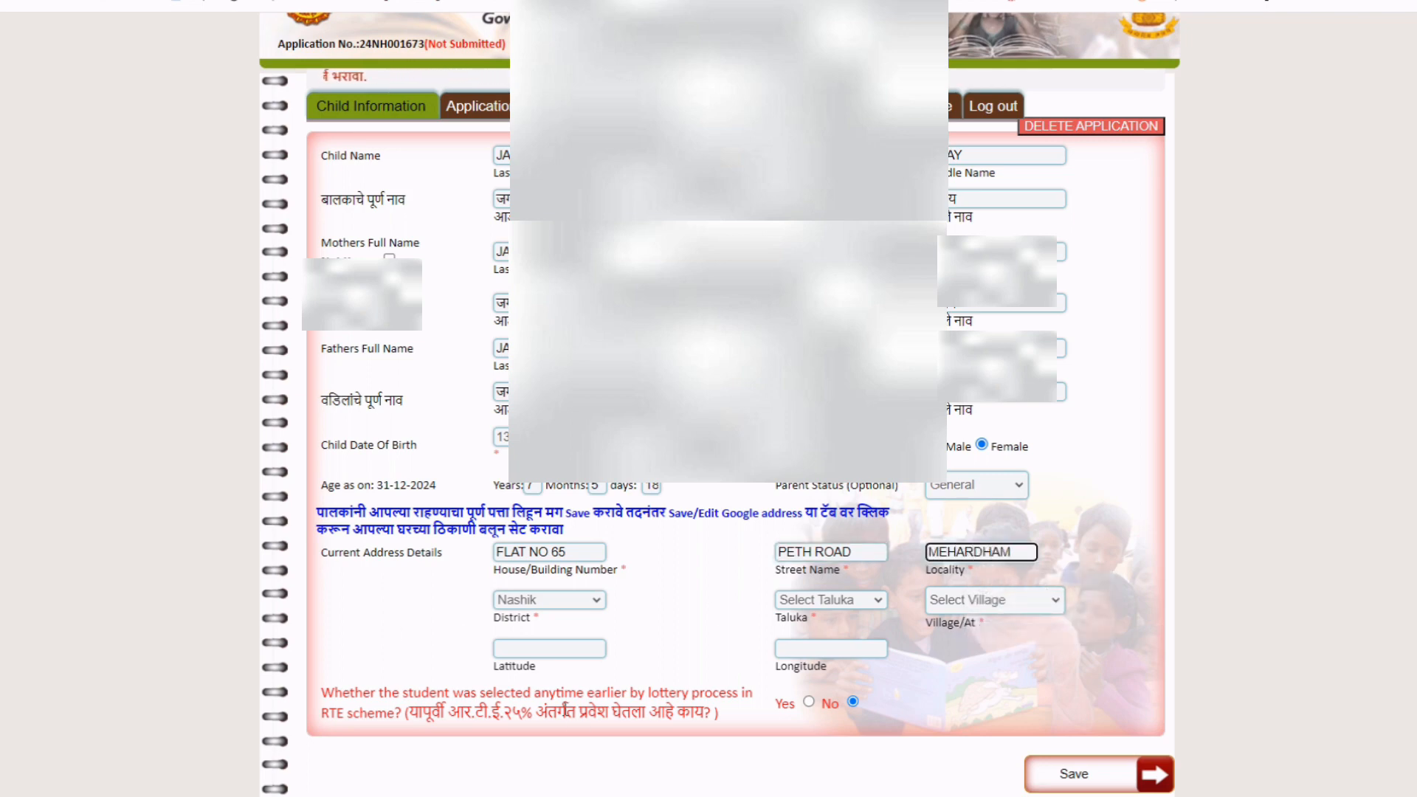
Choose District Nashik, Taluka Nashik Urc-2 and Village Ward No 1, then save the address.
click(565, 602)
click(566, 601)
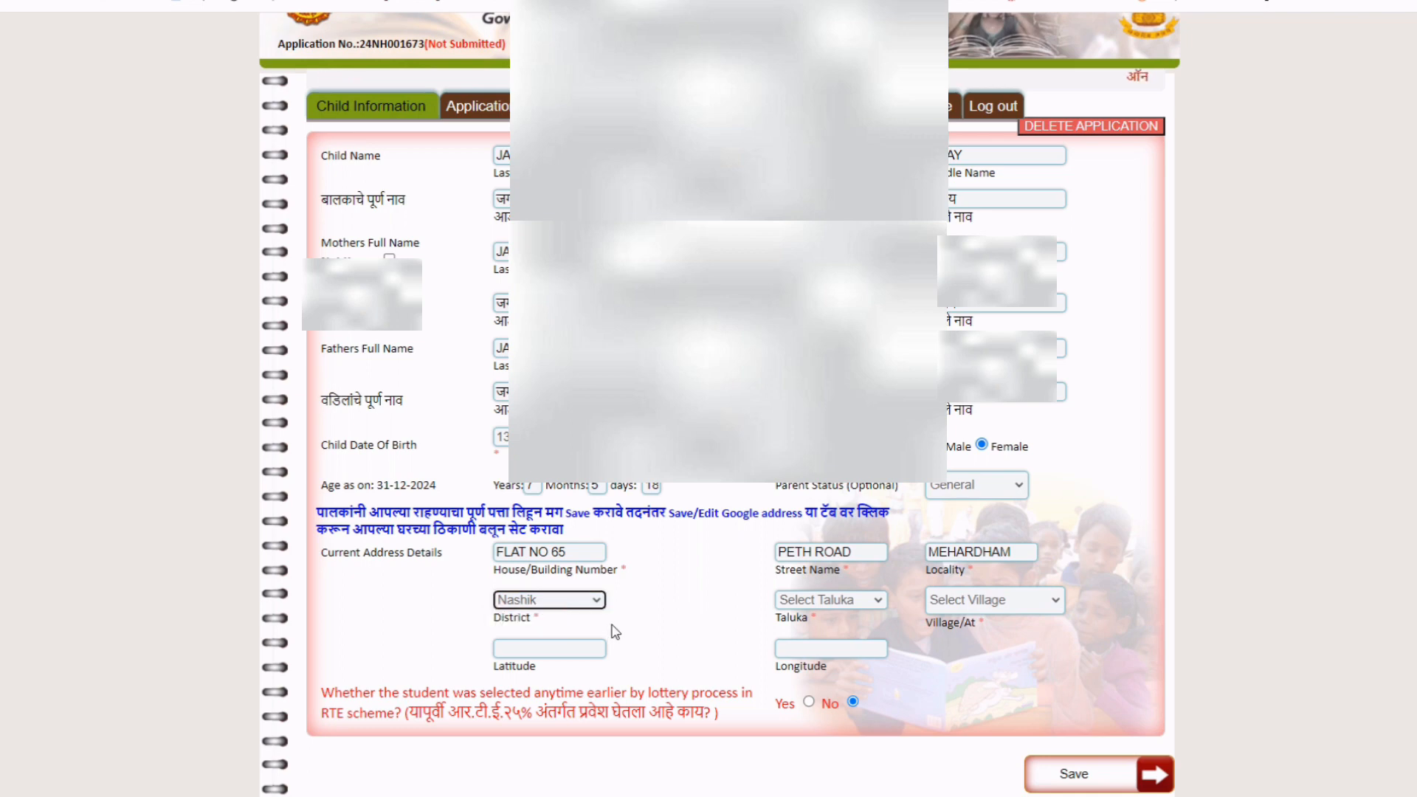
click(835, 602)
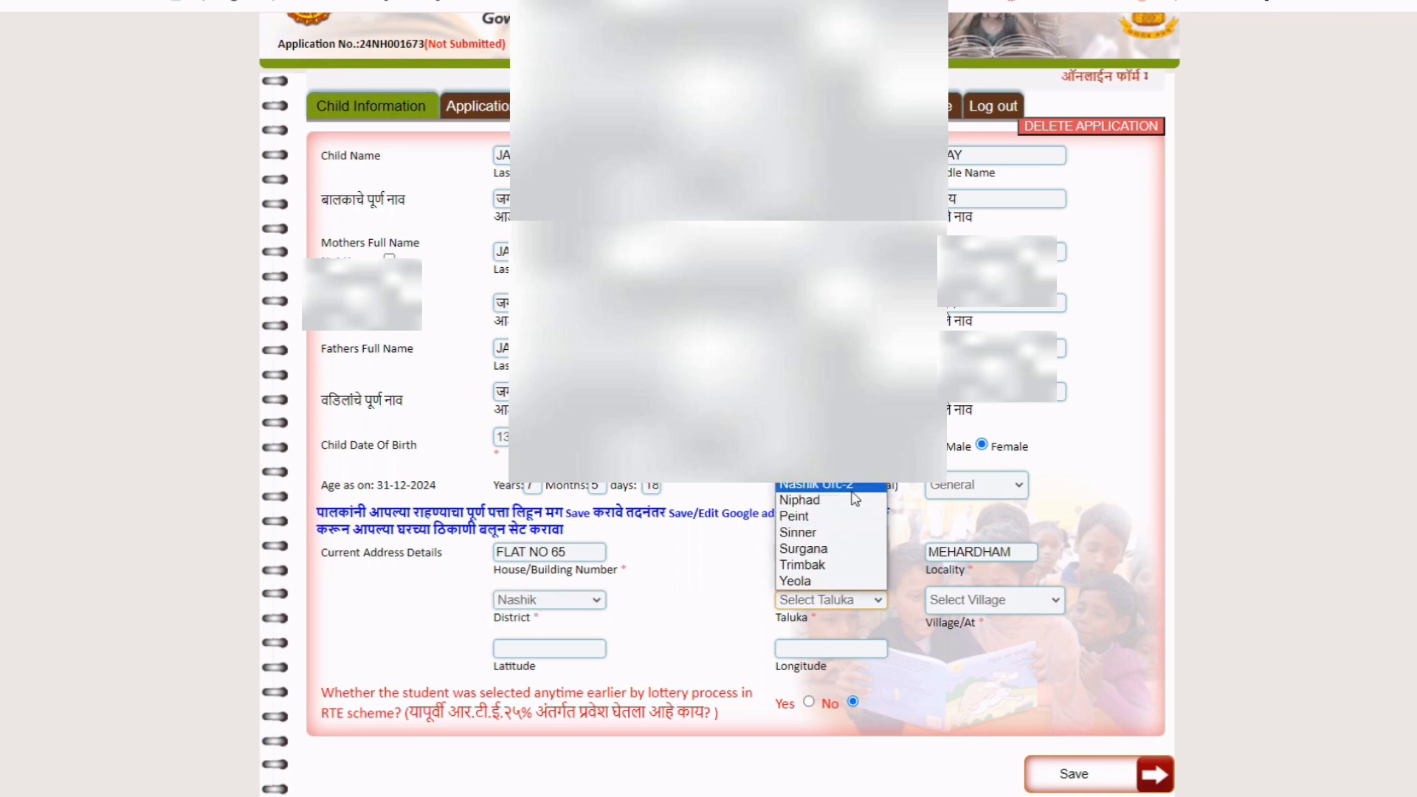
click(826, 485)
click(980, 600)
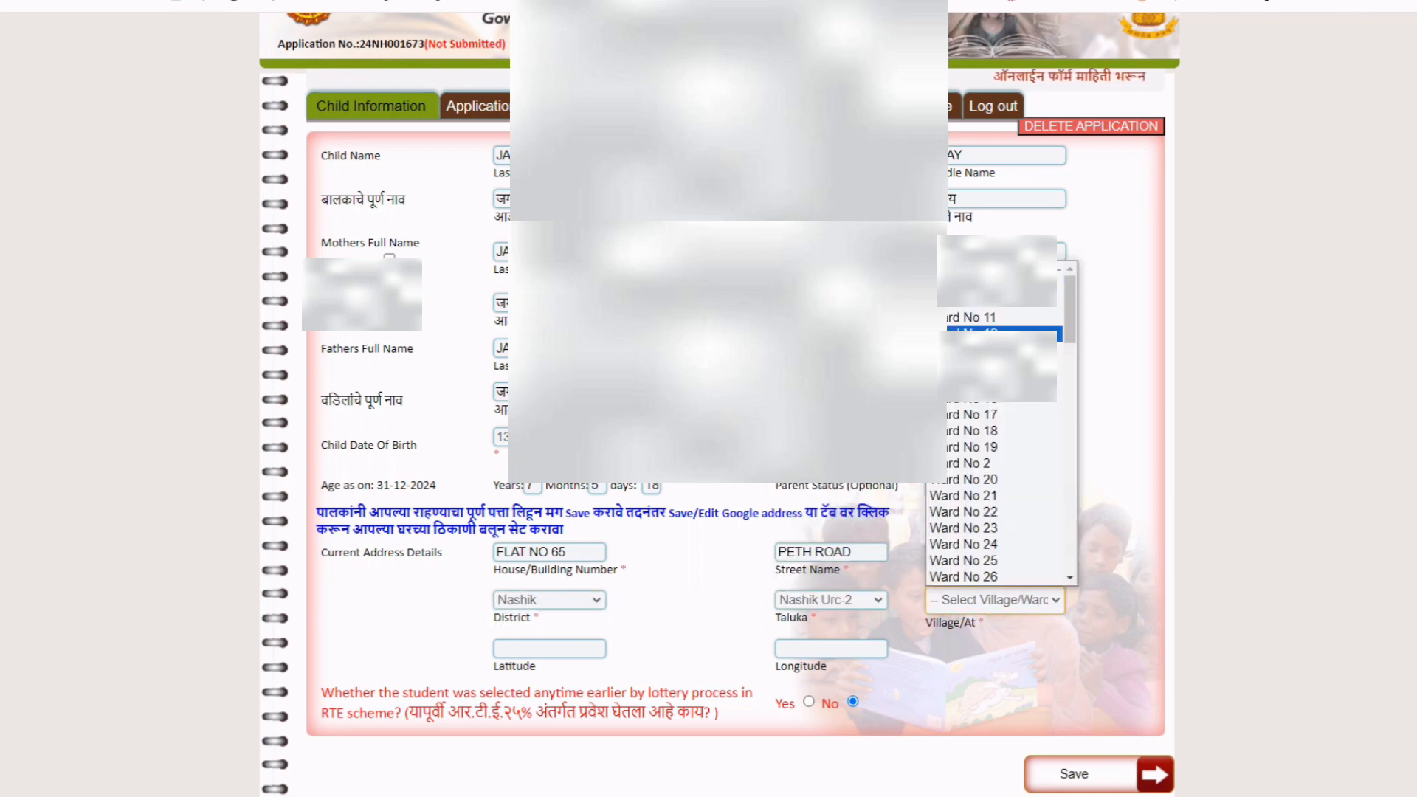
click(981, 285)
click(1006, 732)
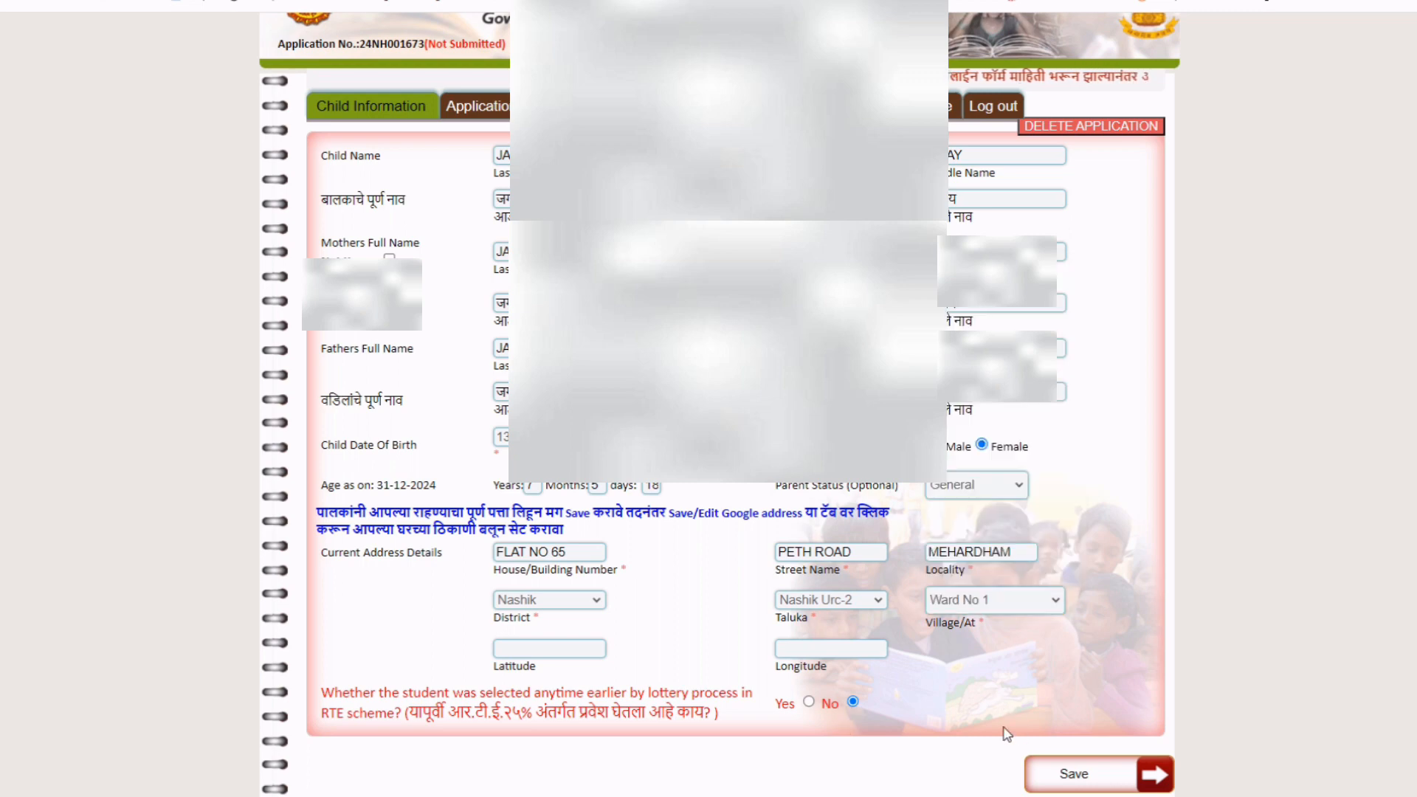
scroll(446, 631, down, 2)
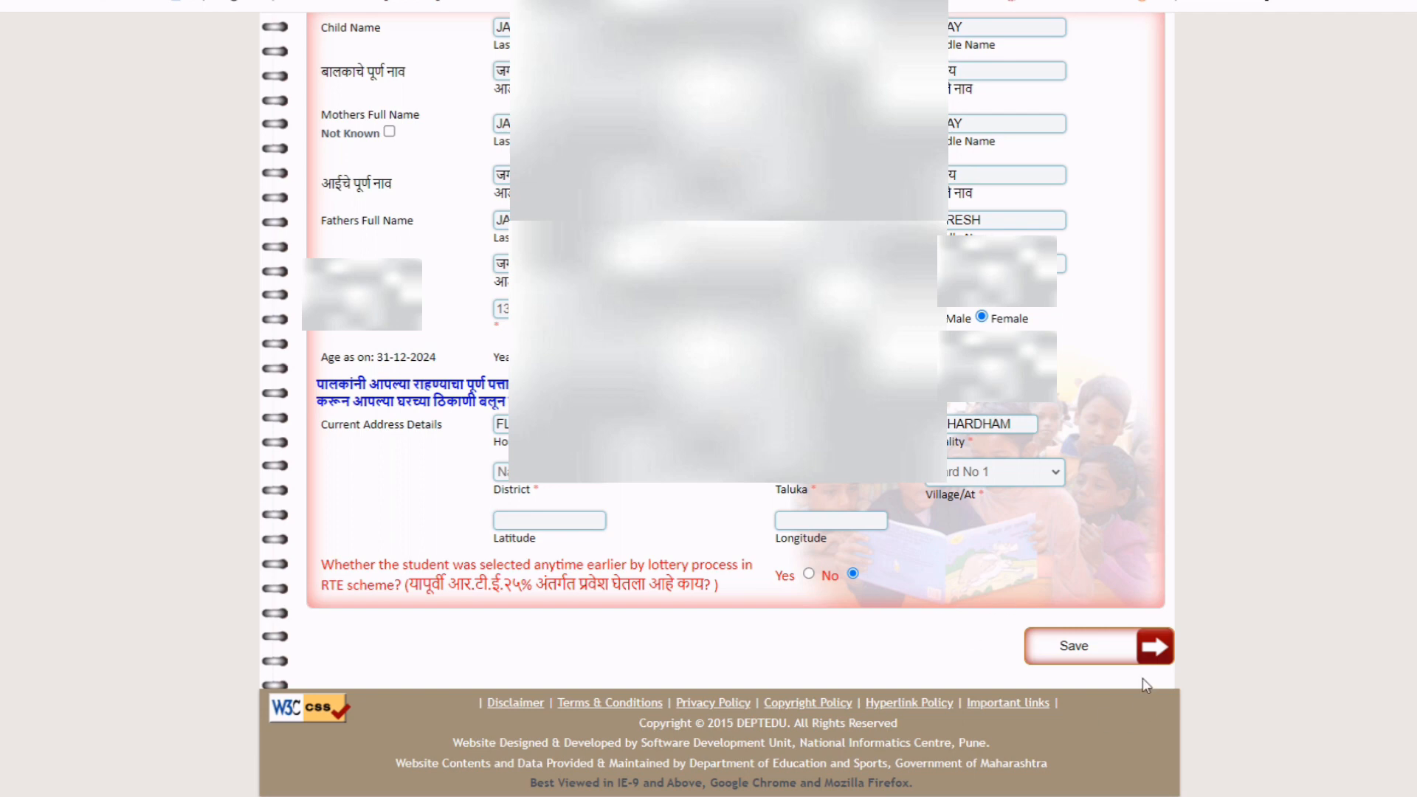
click(1120, 659)
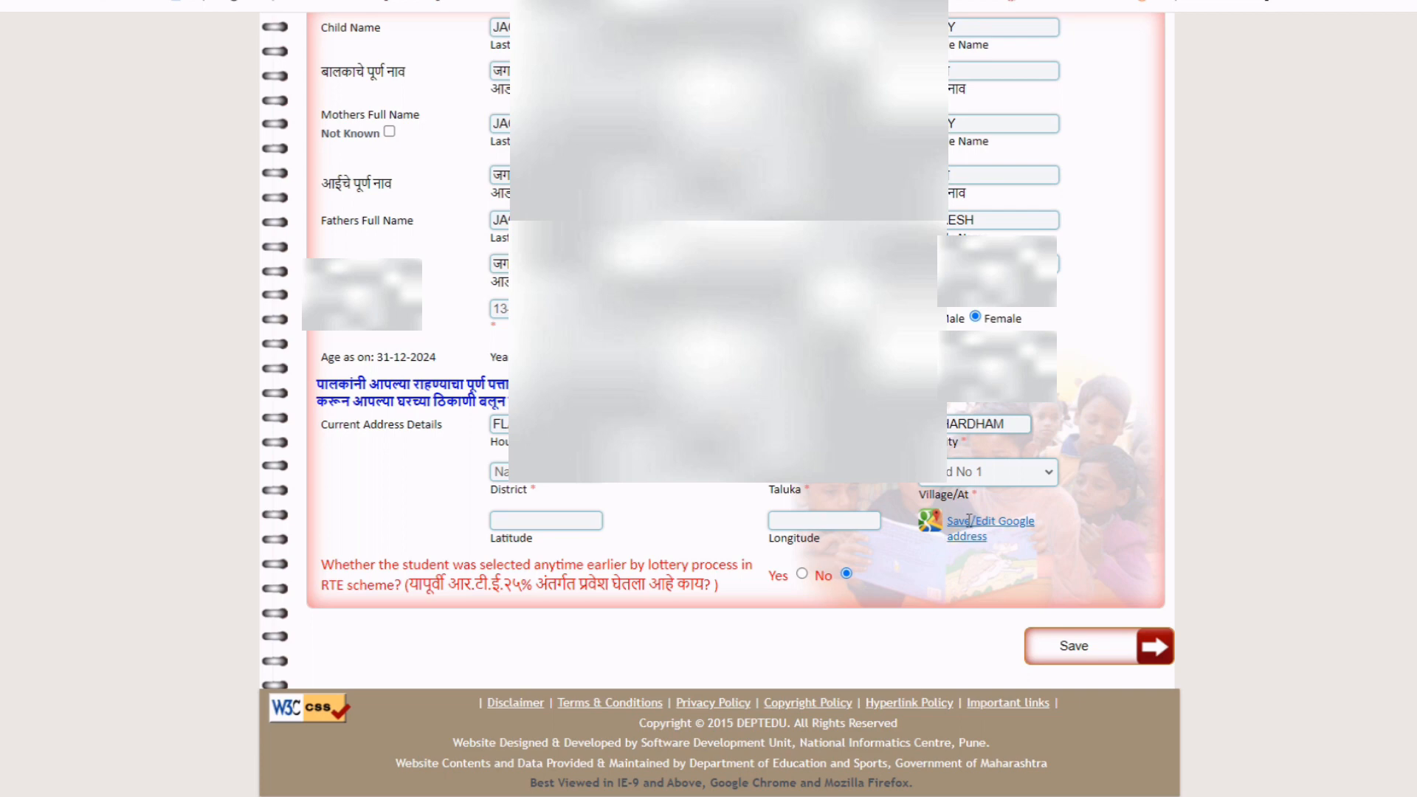
Open the Google address map and zoom and pan the satellite view to the home area.
click(970, 521)
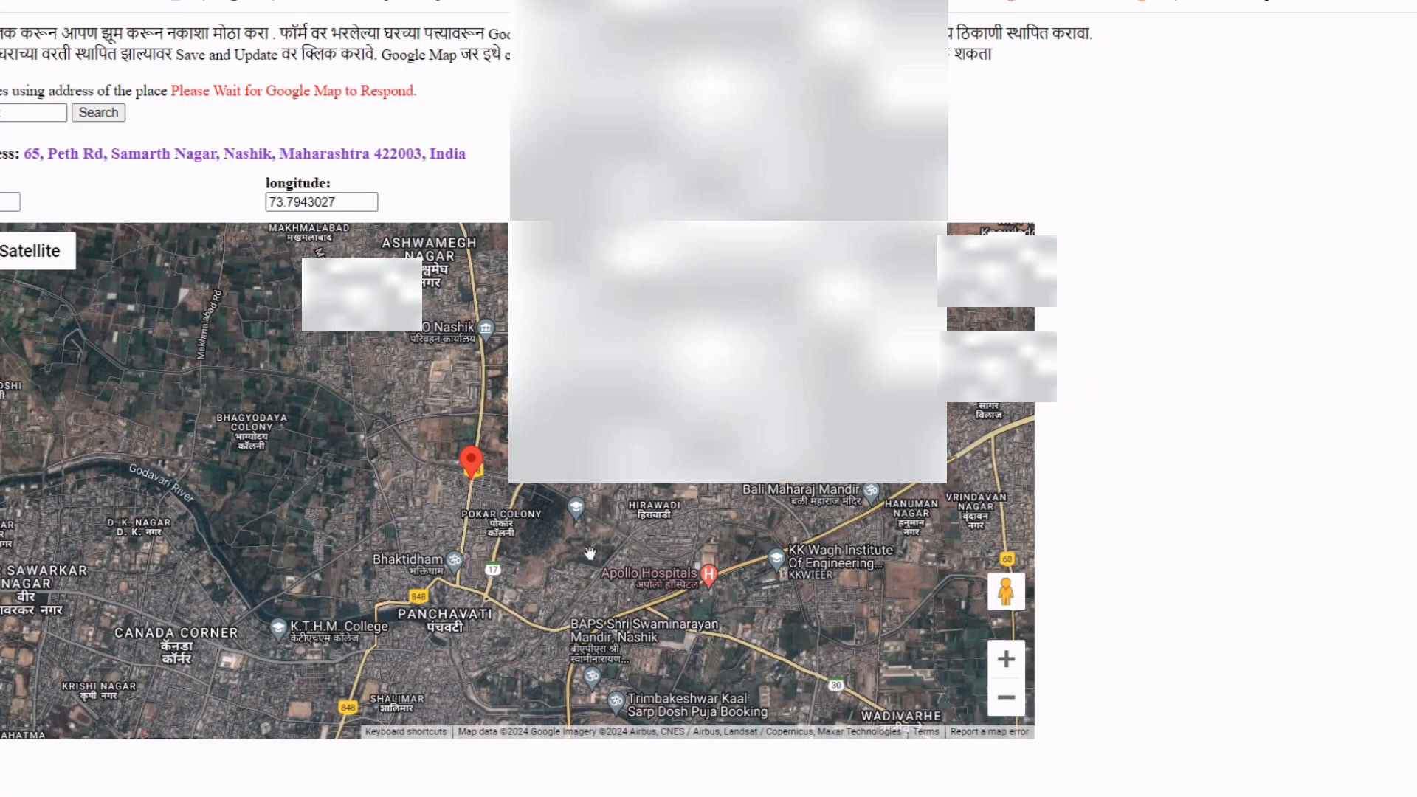
scroll(412, 483, up, 2)
scroll(412, 484, up, 1)
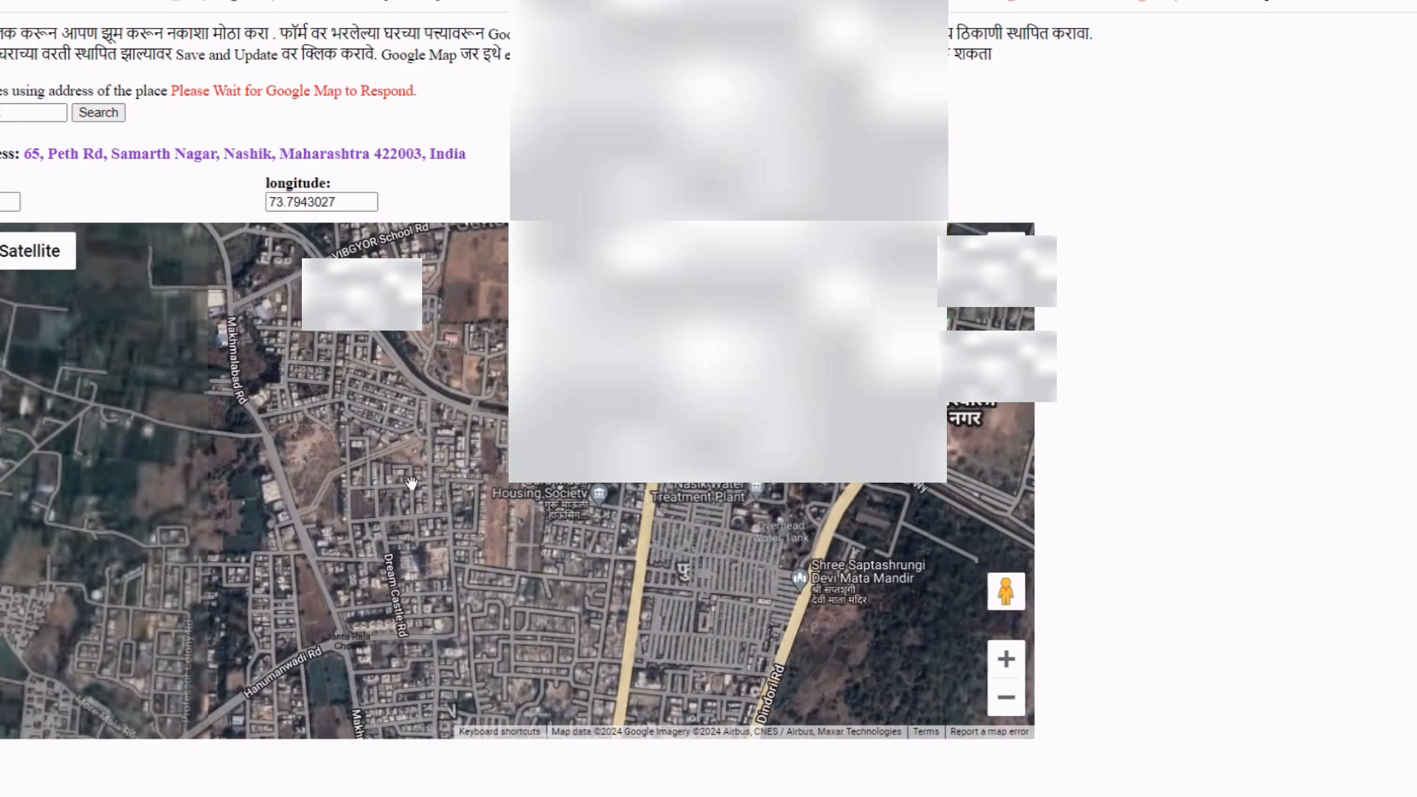
scroll(661, 501, up, 2)
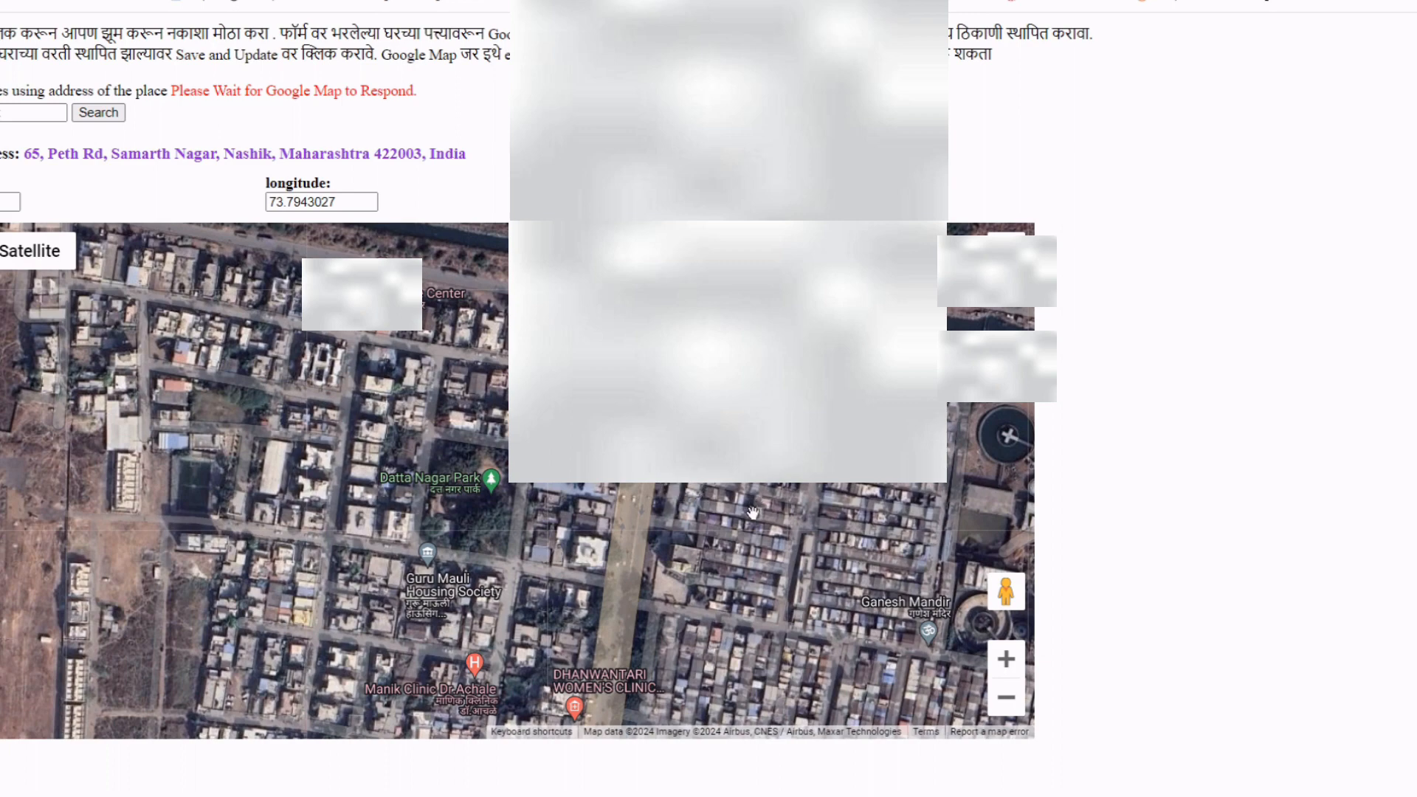
drag(709, 521, 784, 375)
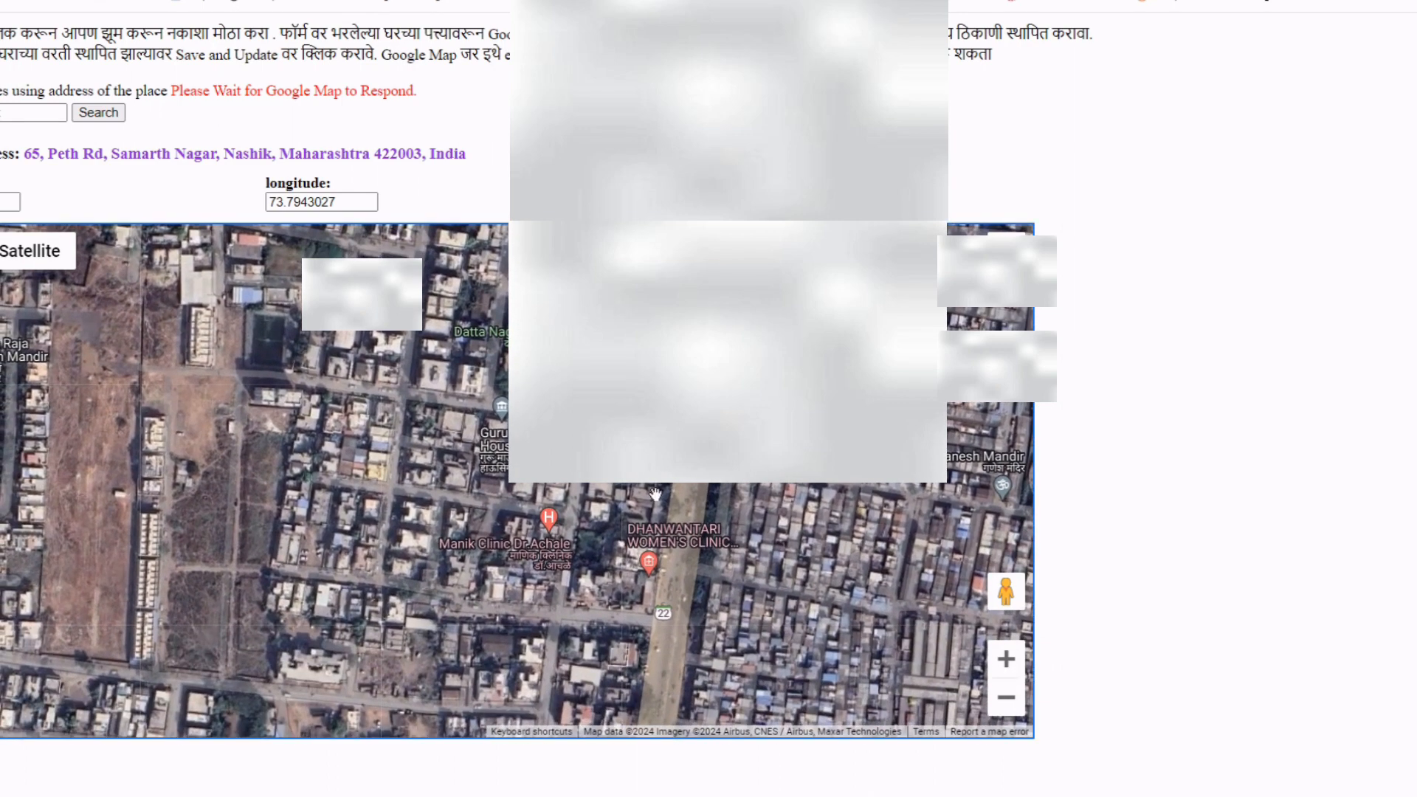
drag(671, 338, 605, 458)
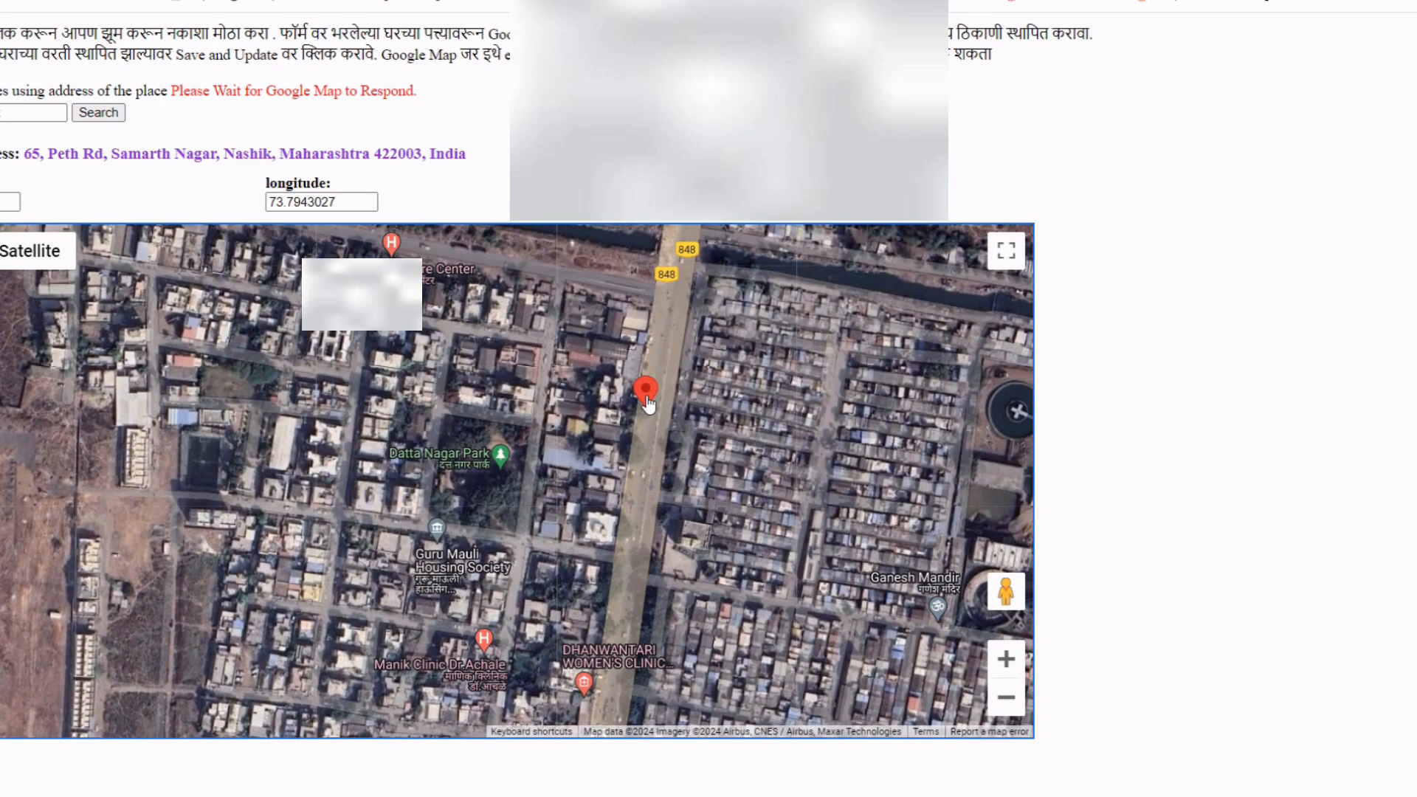
drag(705, 406, 654, 595)
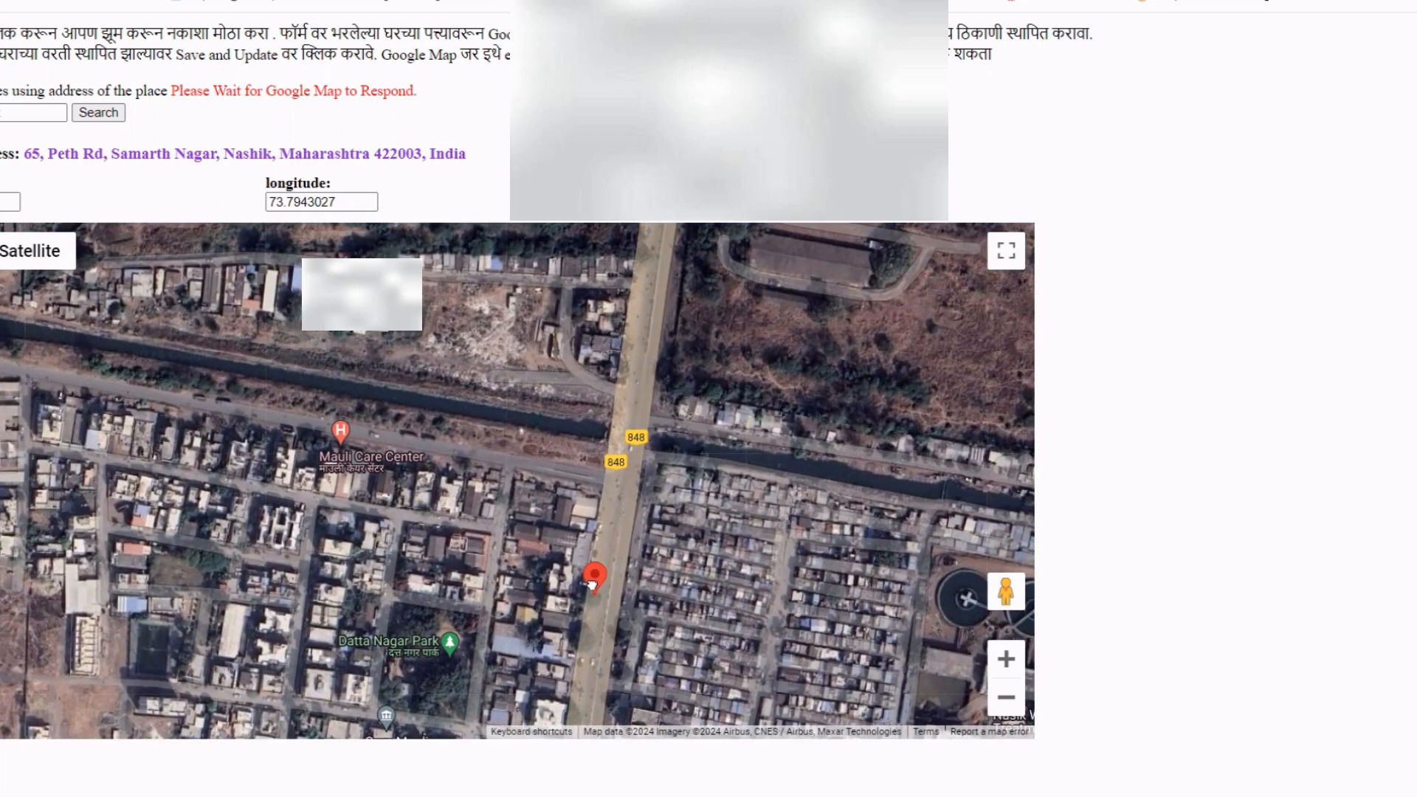
Drag the red marker onto the home spot on the road to fill latitude and longitude.
drag(594, 583, 653, 269)
scroll(652, 272, up, 3)
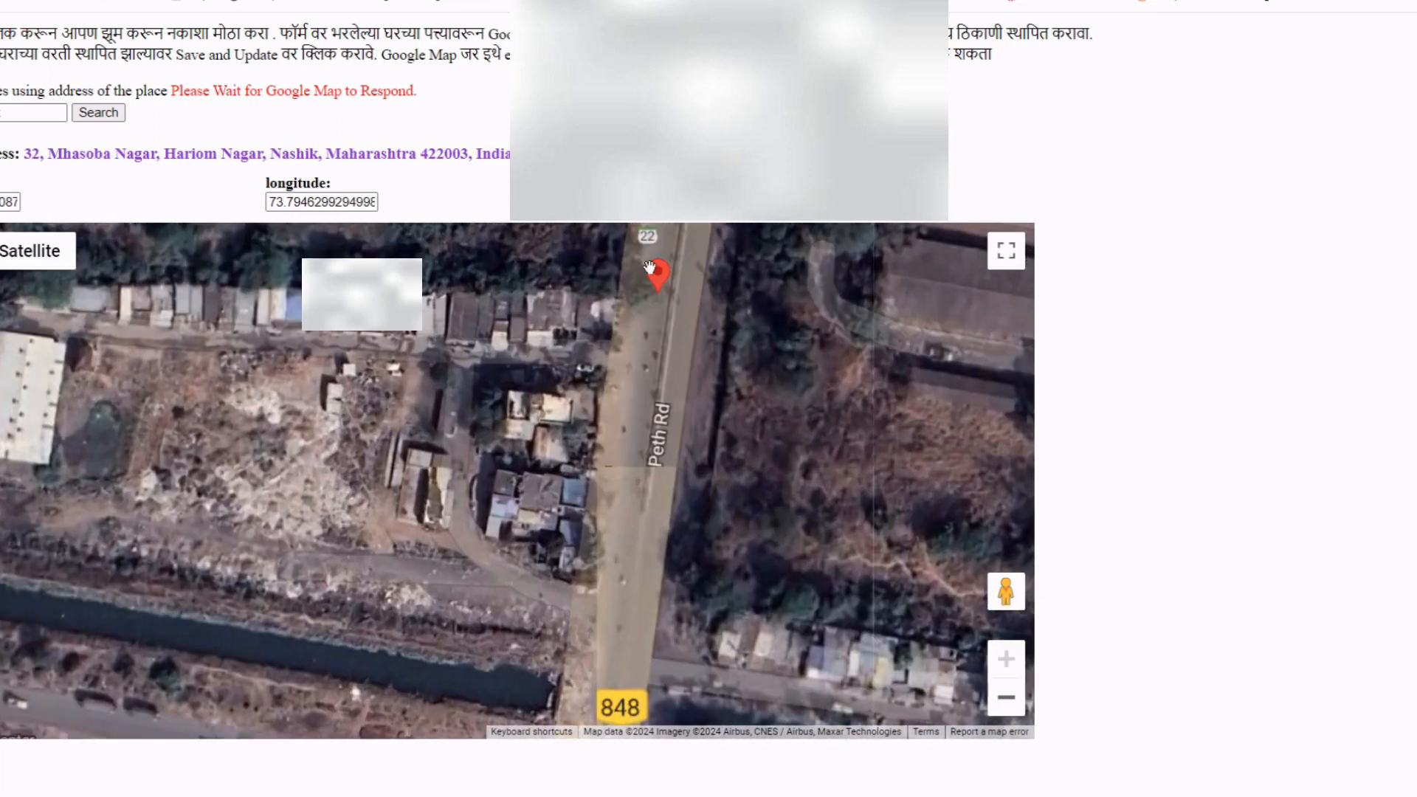
scroll(652, 275, down, 3)
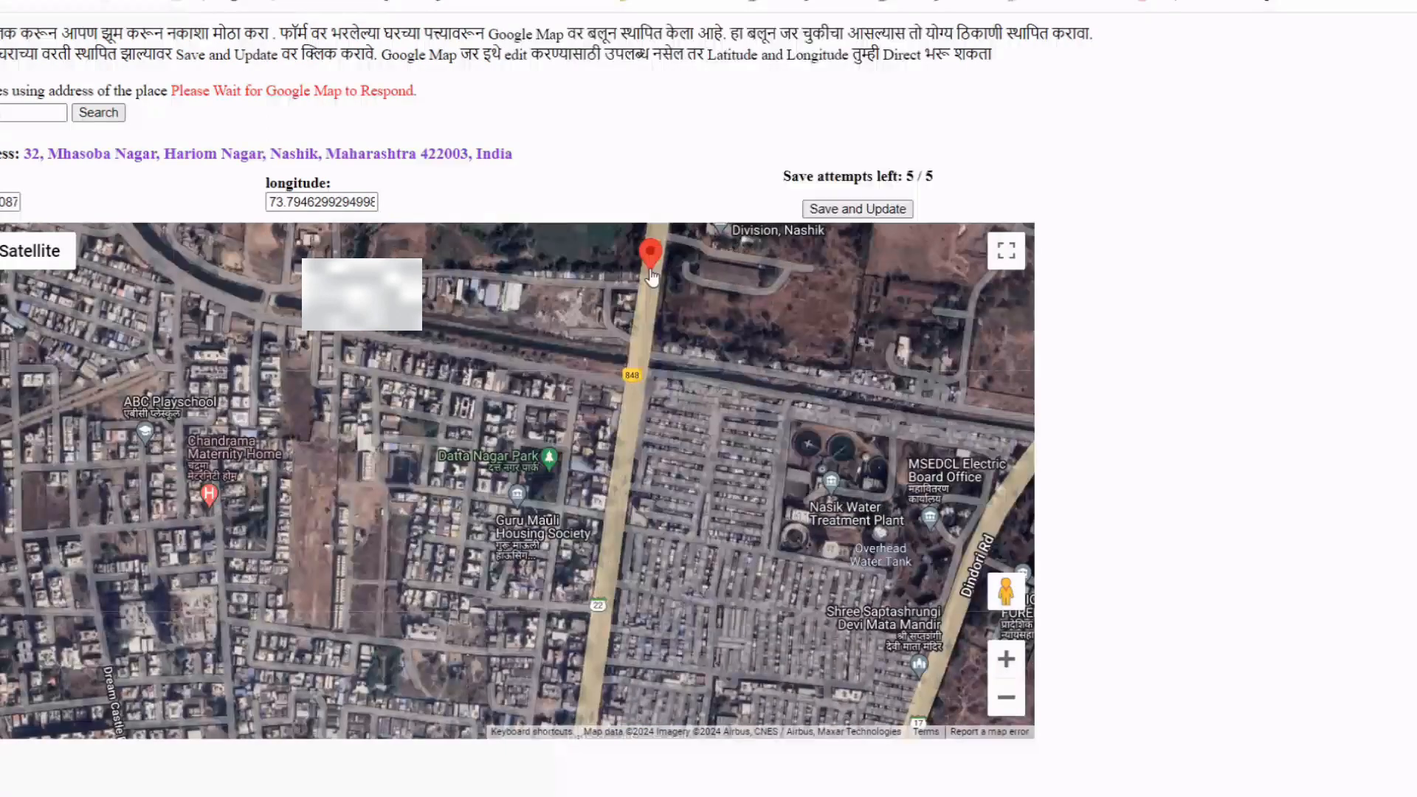
click(1006, 697)
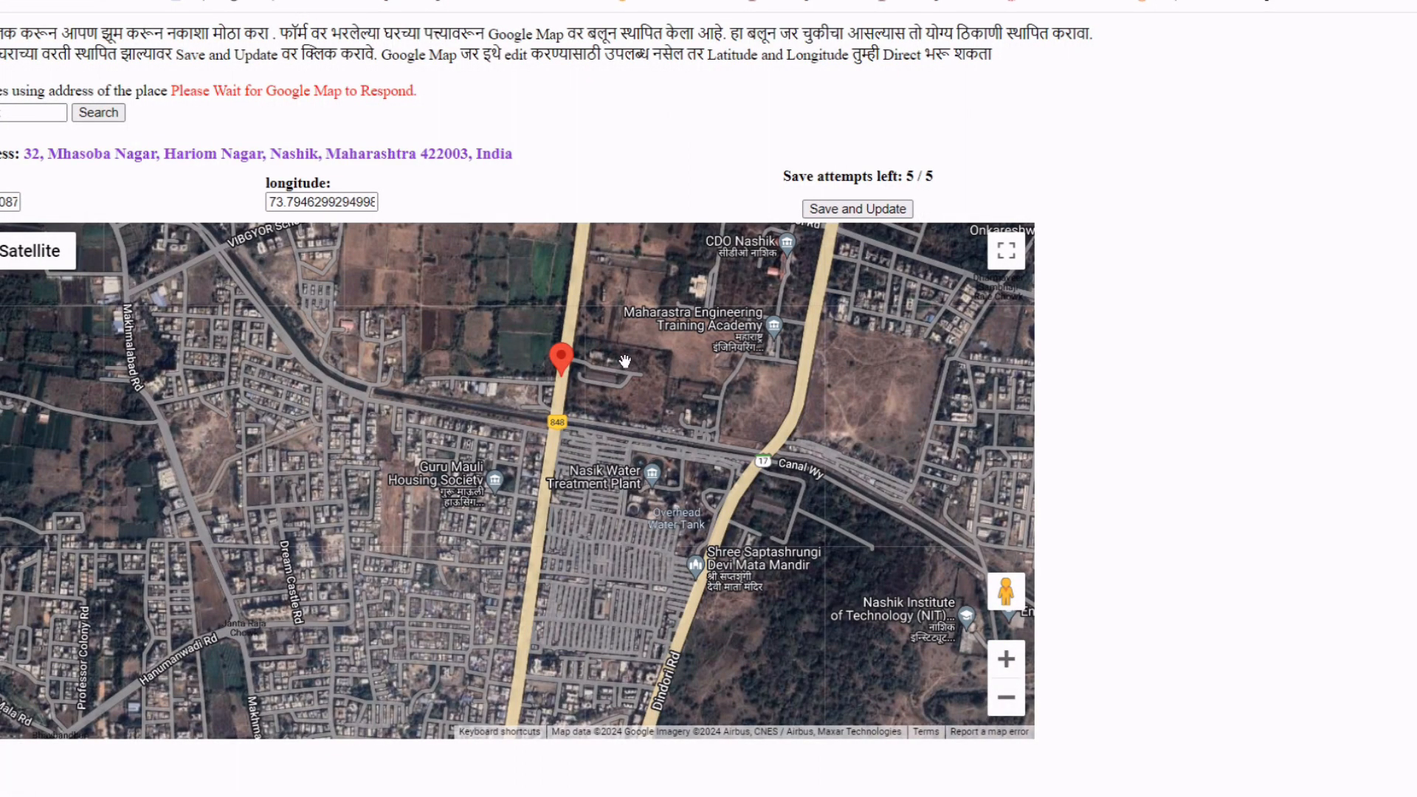
mouse_move(625, 361)
mouse_down()
mouse_move(568, 414)
mouse_move(547, 659)
mouse_move(598, 342)
mouse_move(581, 340)
mouse_move(556, 609)
mouse_up()
scroll(572, 338, up, 2)
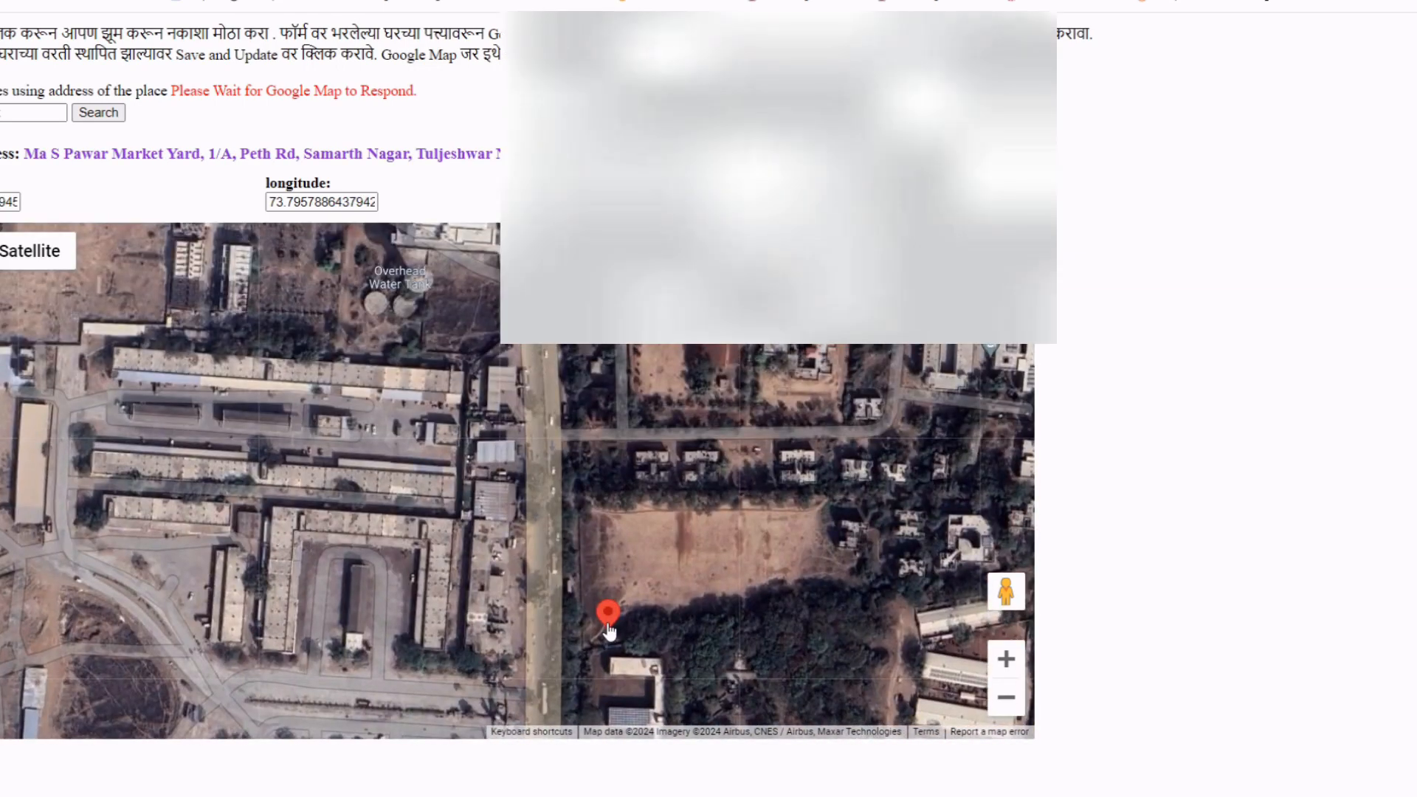
drag(555, 258, 567, 250)
mouse_move(554, 340)
mouse_down()
mouse_move(573, 674)
mouse_move(591, 738)
mouse_up()
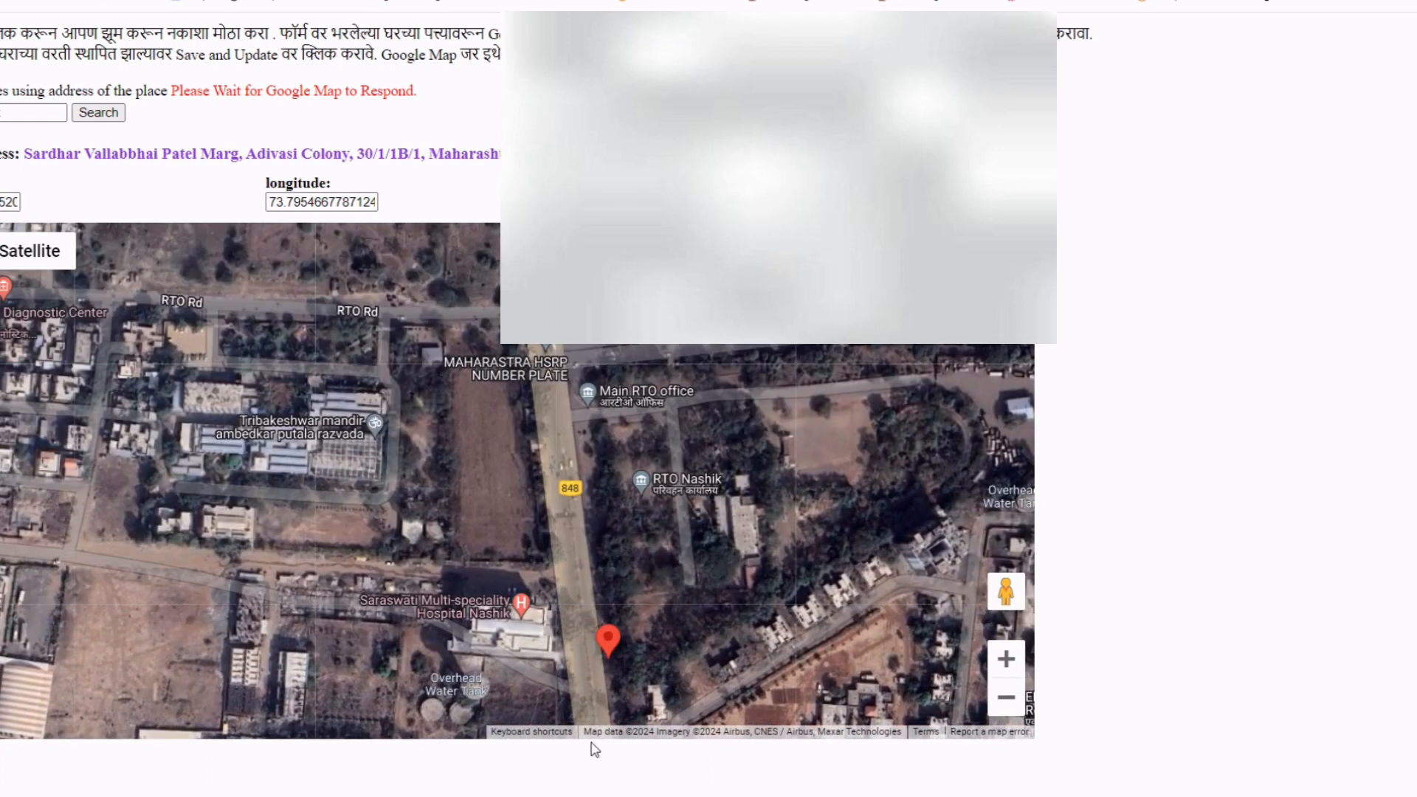
drag(605, 640, 606, 641)
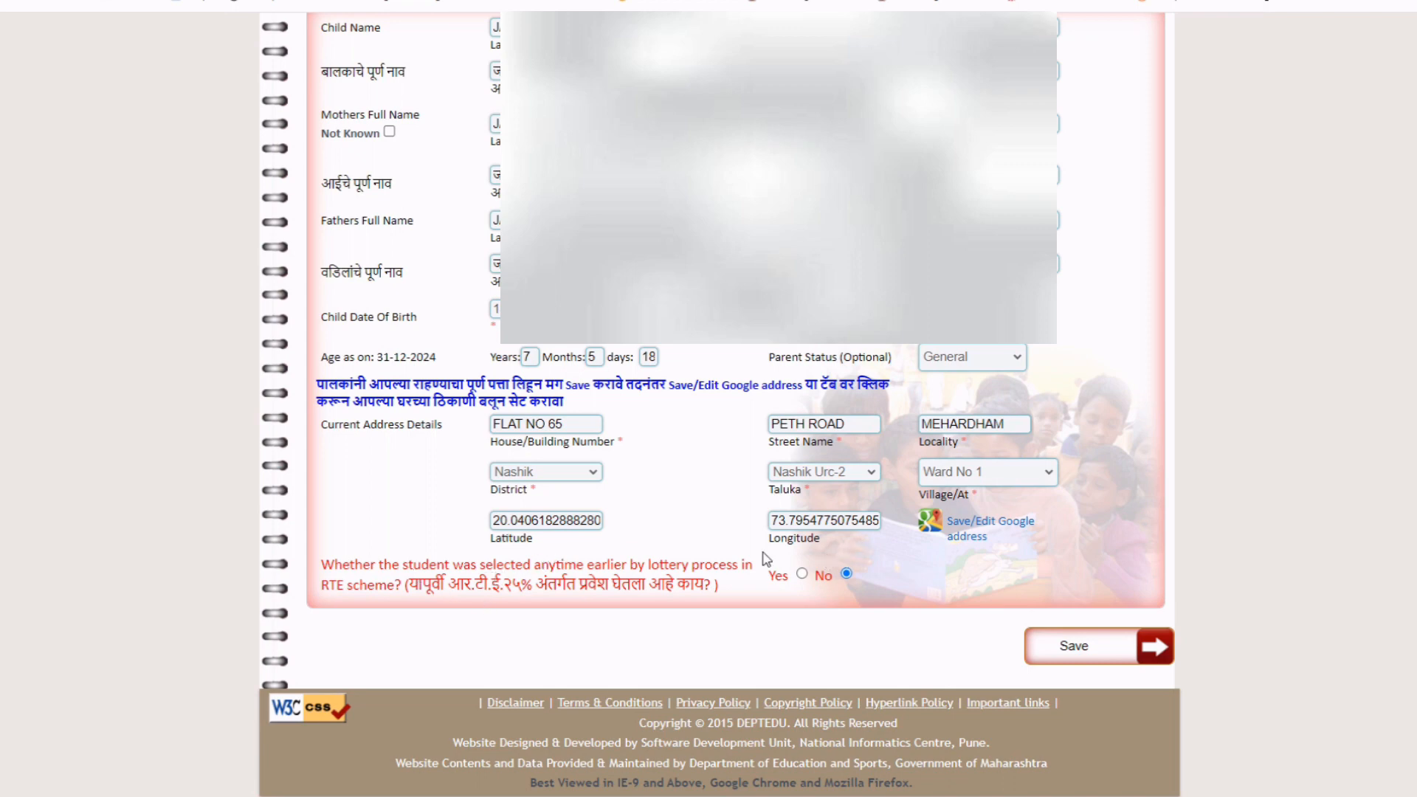
Save the child information, dismiss the site alert, and move to the Application section.
click(1076, 647)
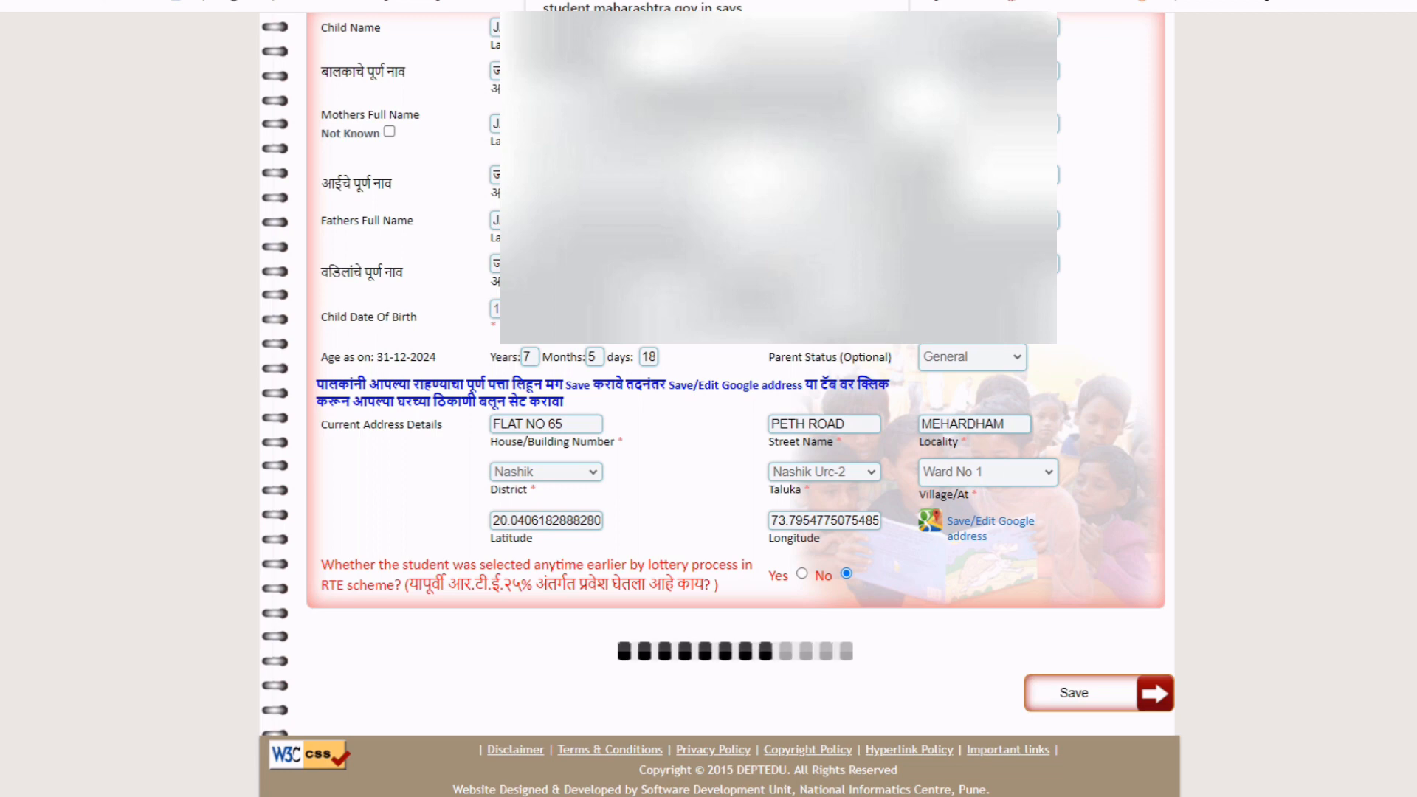
key(Return)
scroll(774, 640, up, 3)
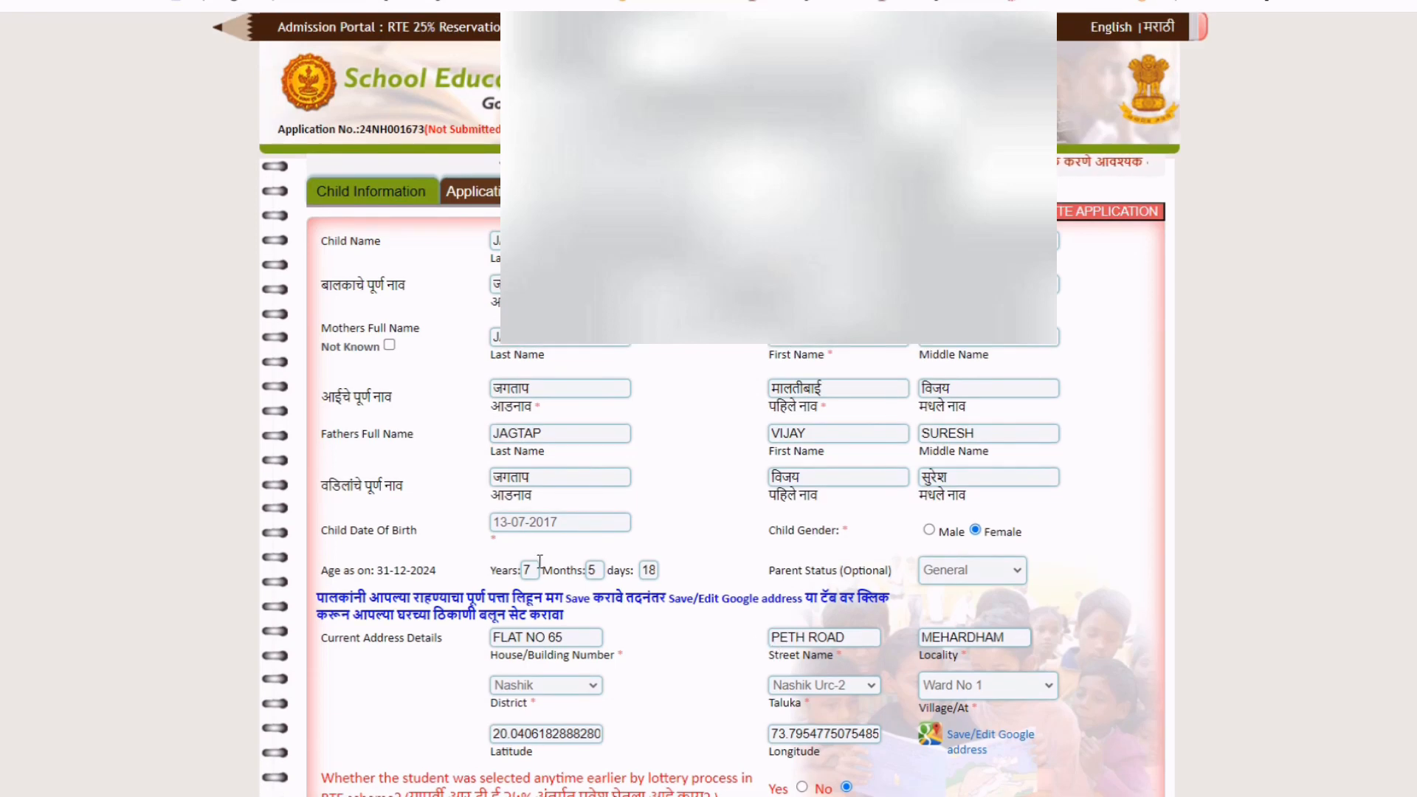
click(470, 198)
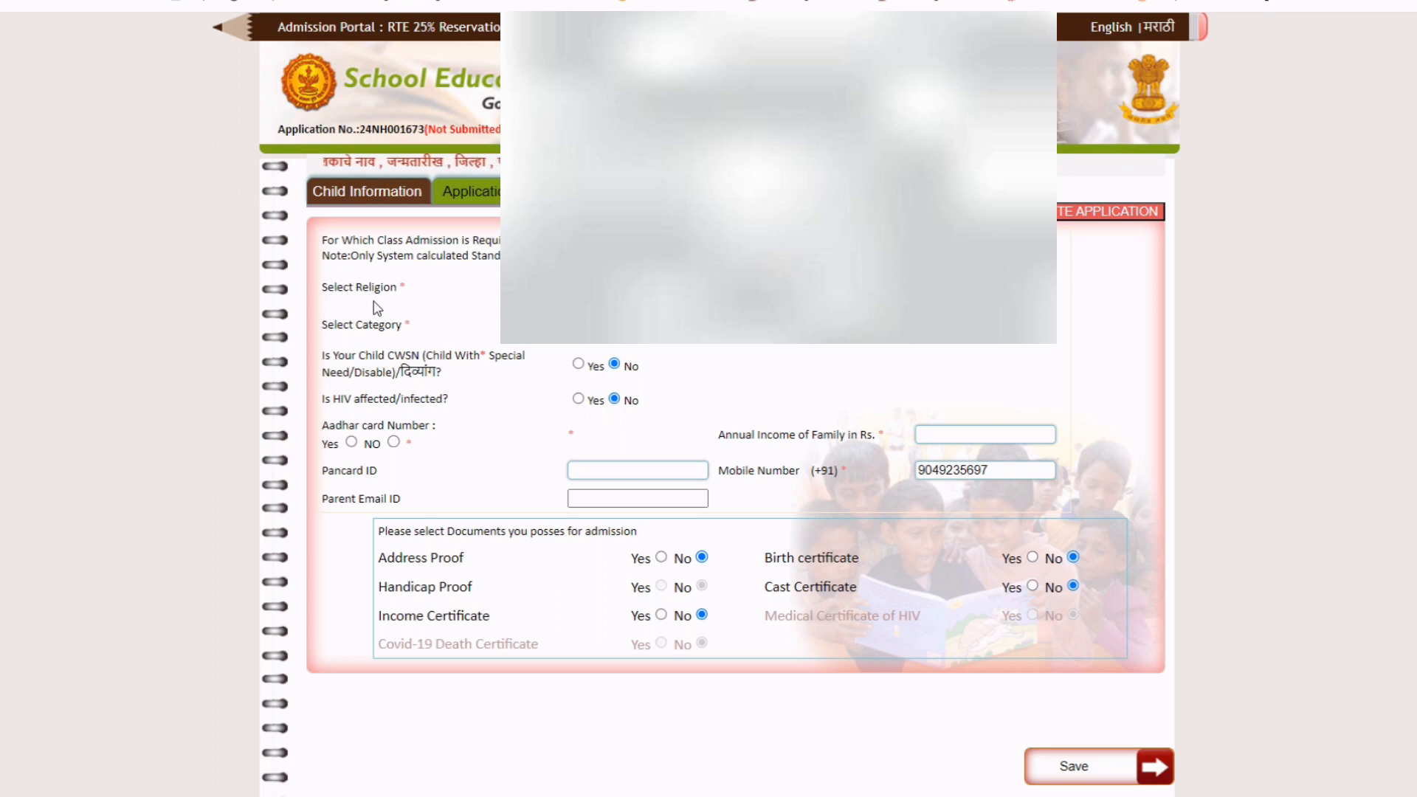
Set the religion to Hindu and the category to General.
click(811, 288)
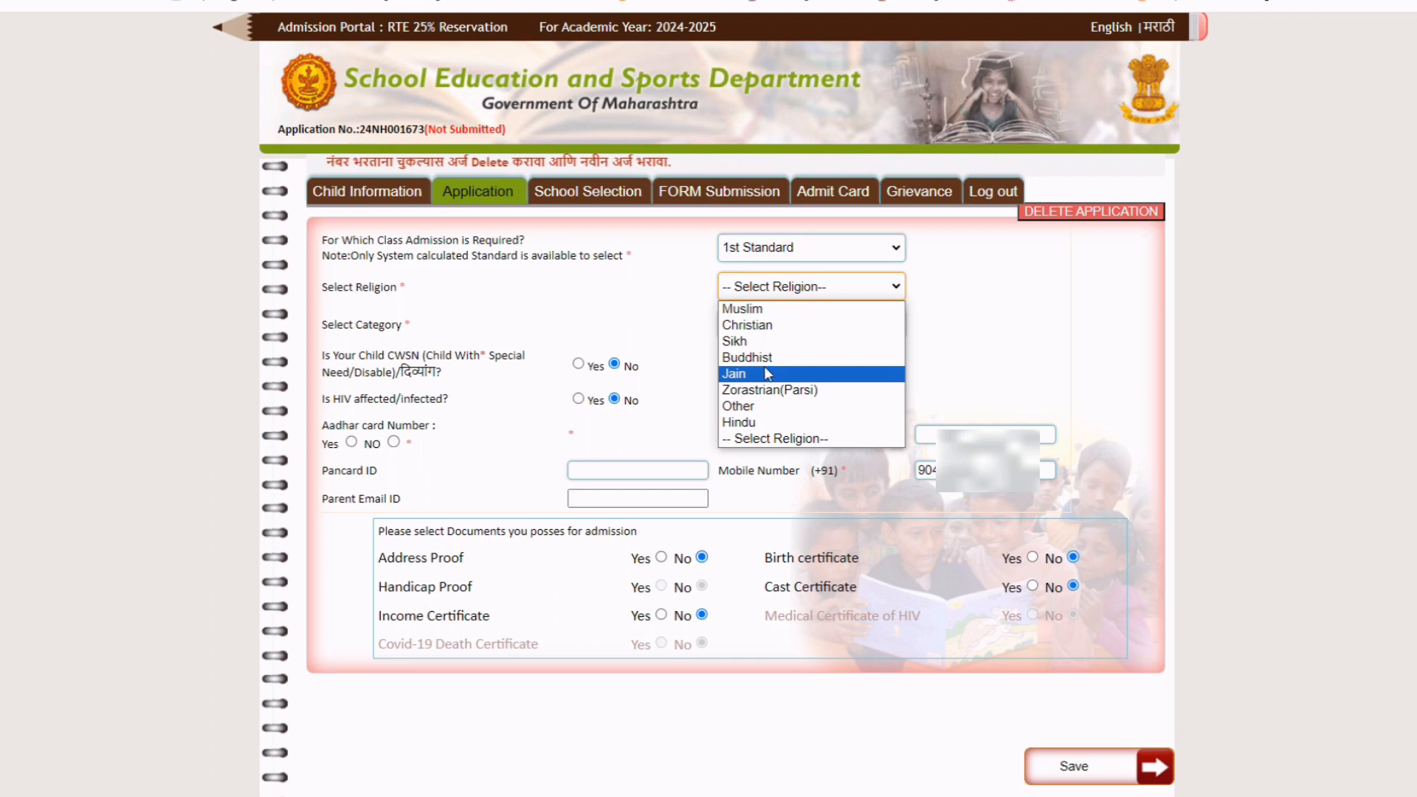
click(842, 427)
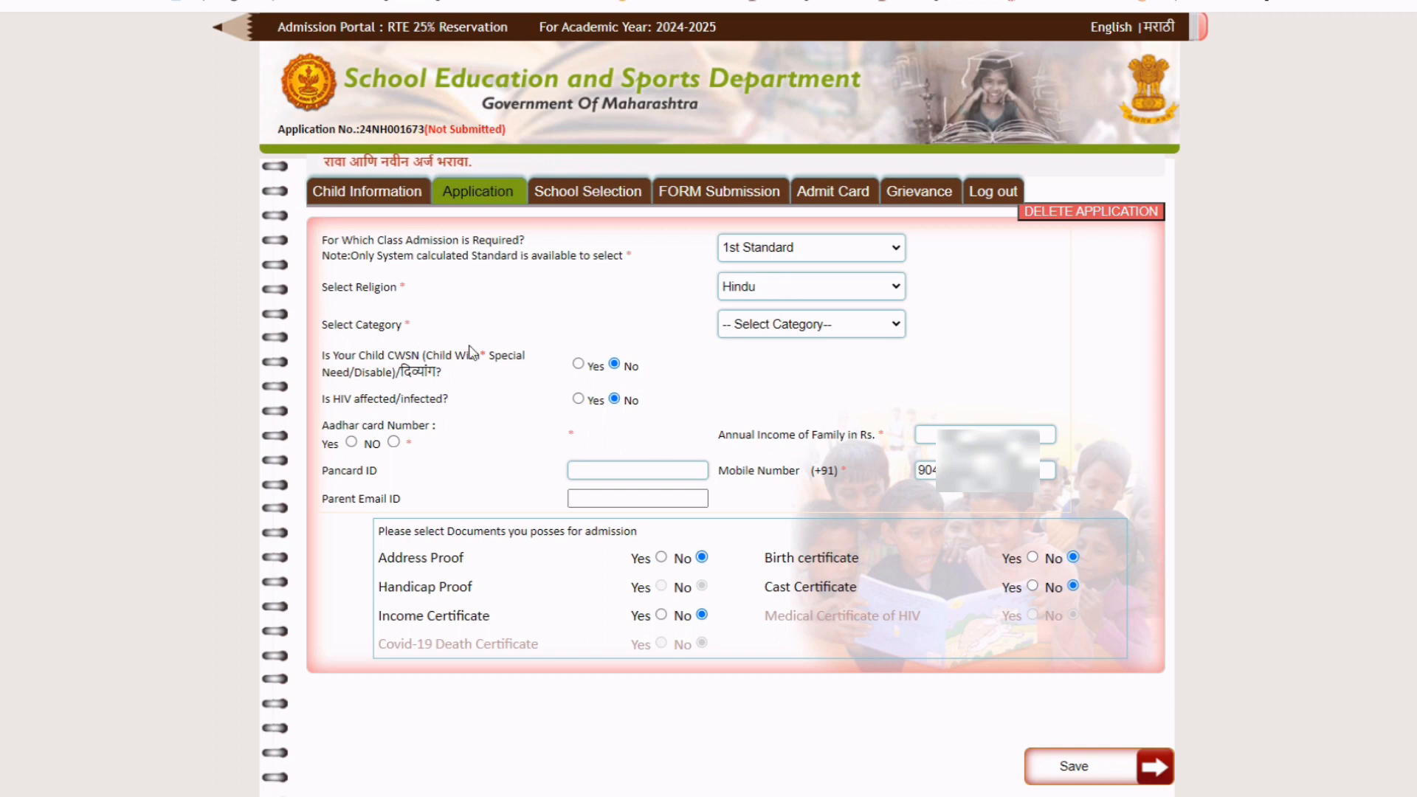
click(848, 330)
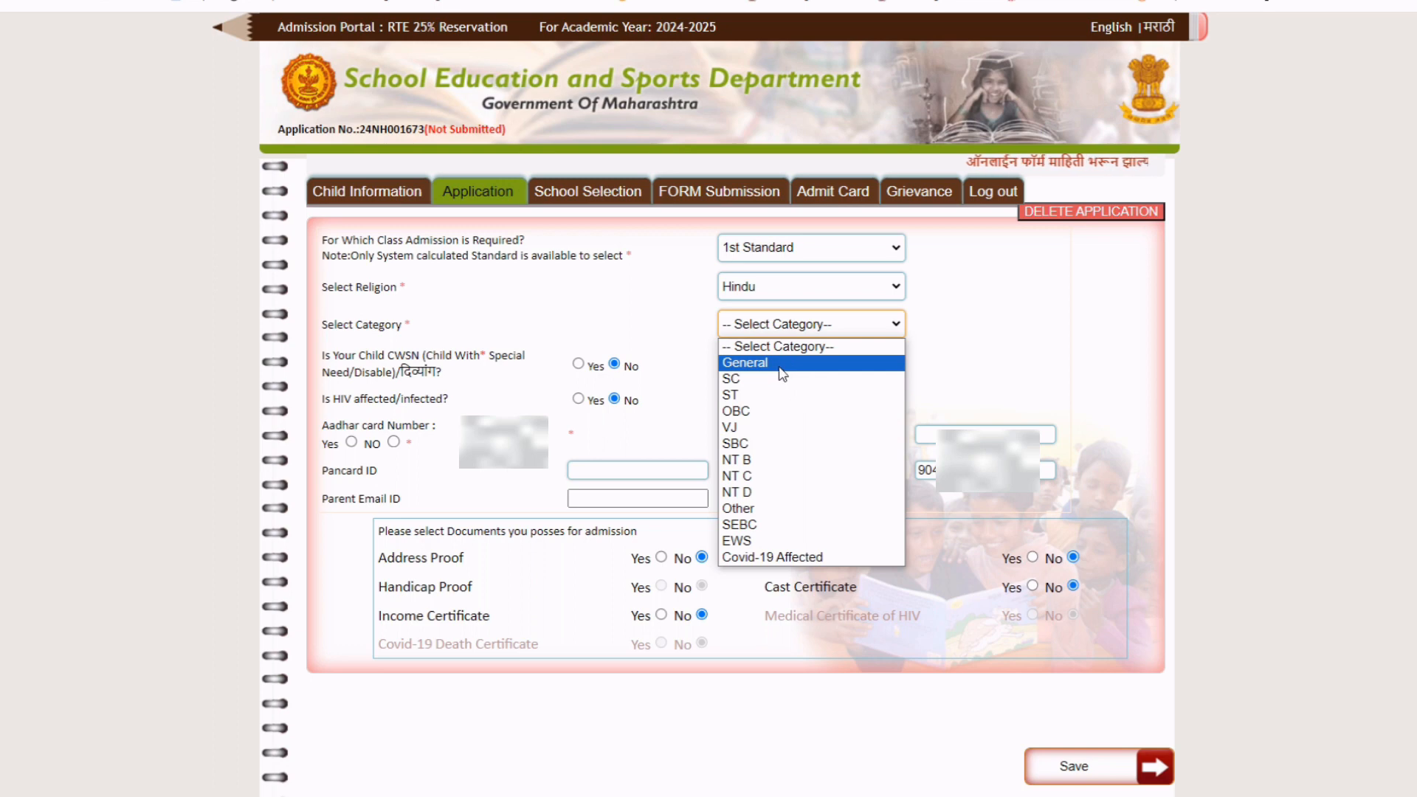
click(784, 363)
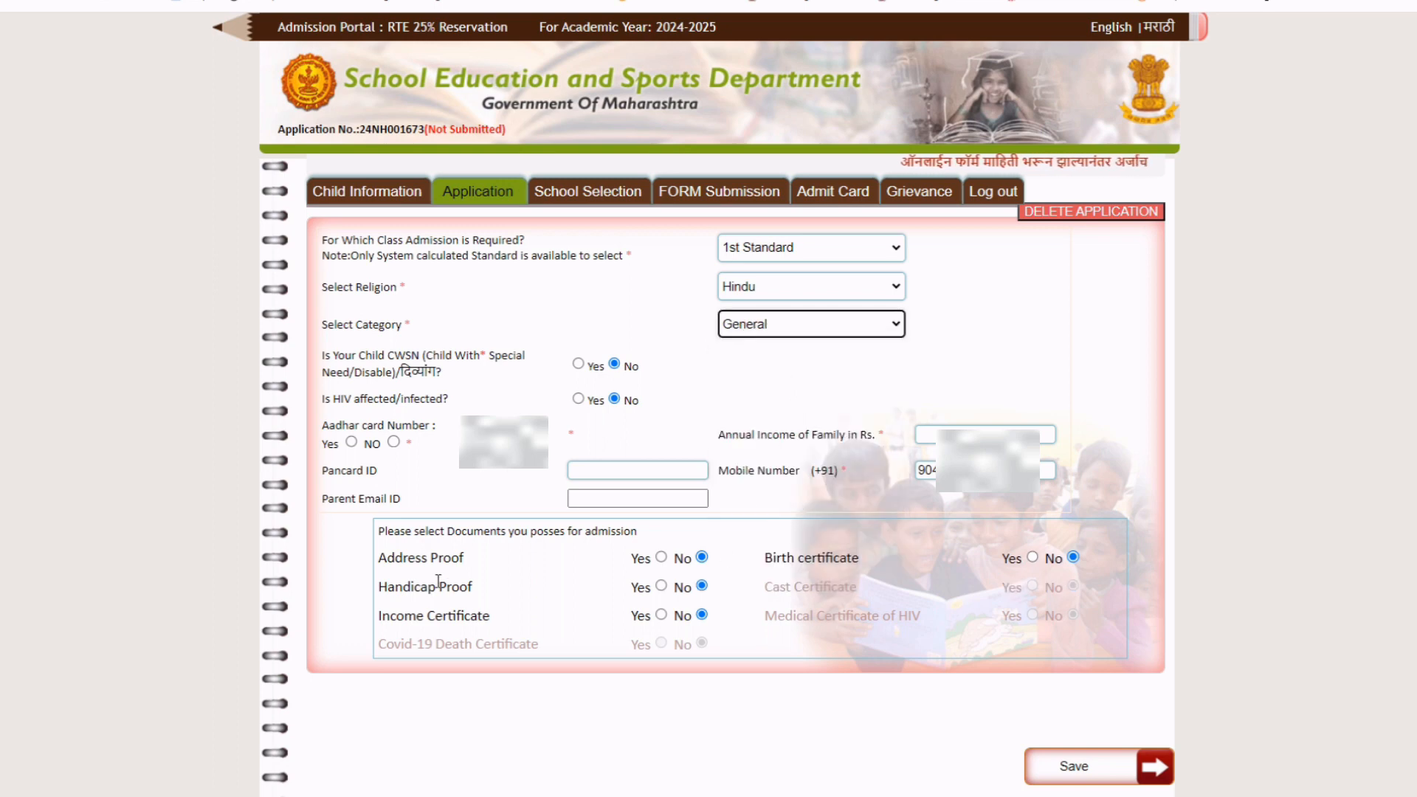
Mark Address Proof, Birth certificate and Income Certificate as Yes.
click(661, 558)
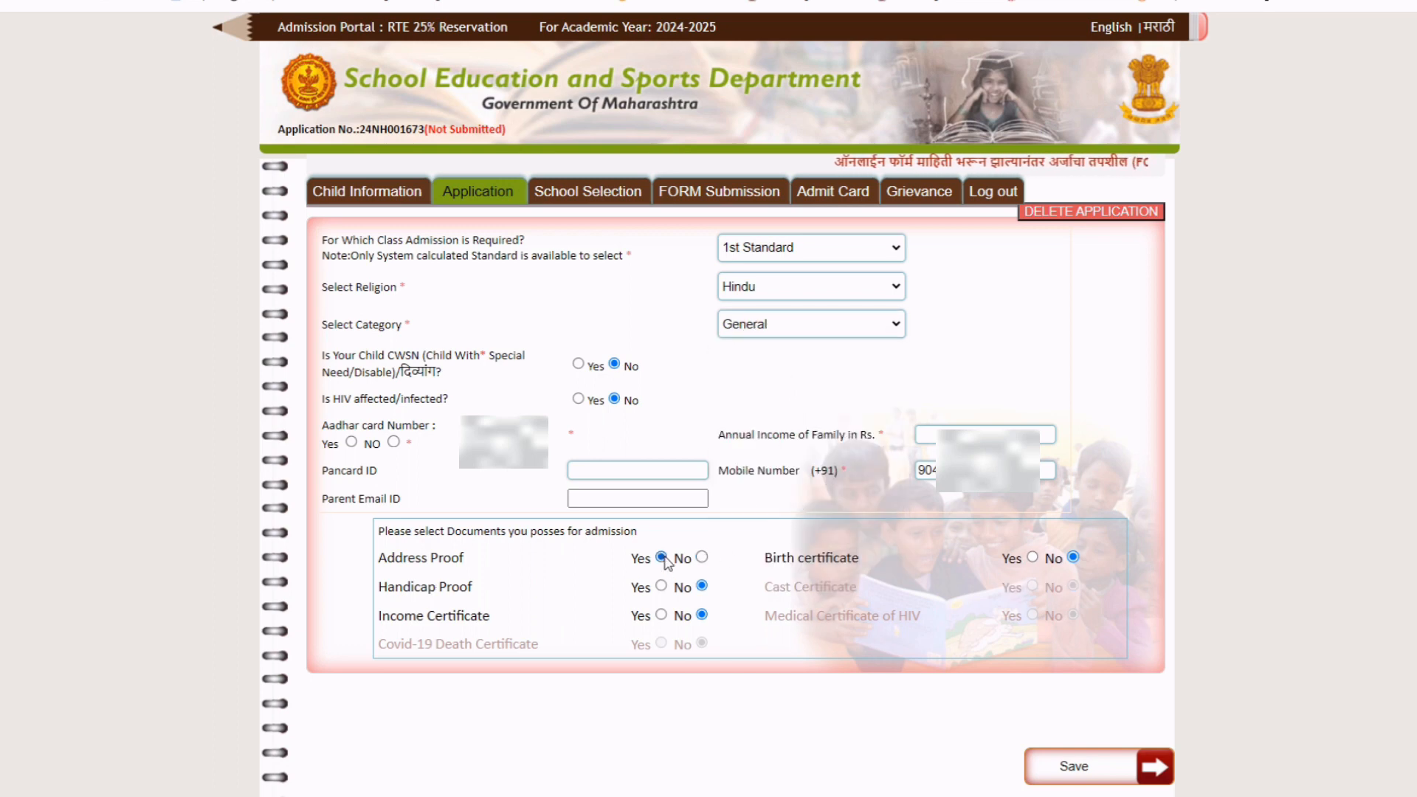
click(1032, 558)
scroll(738, 624, down, 1)
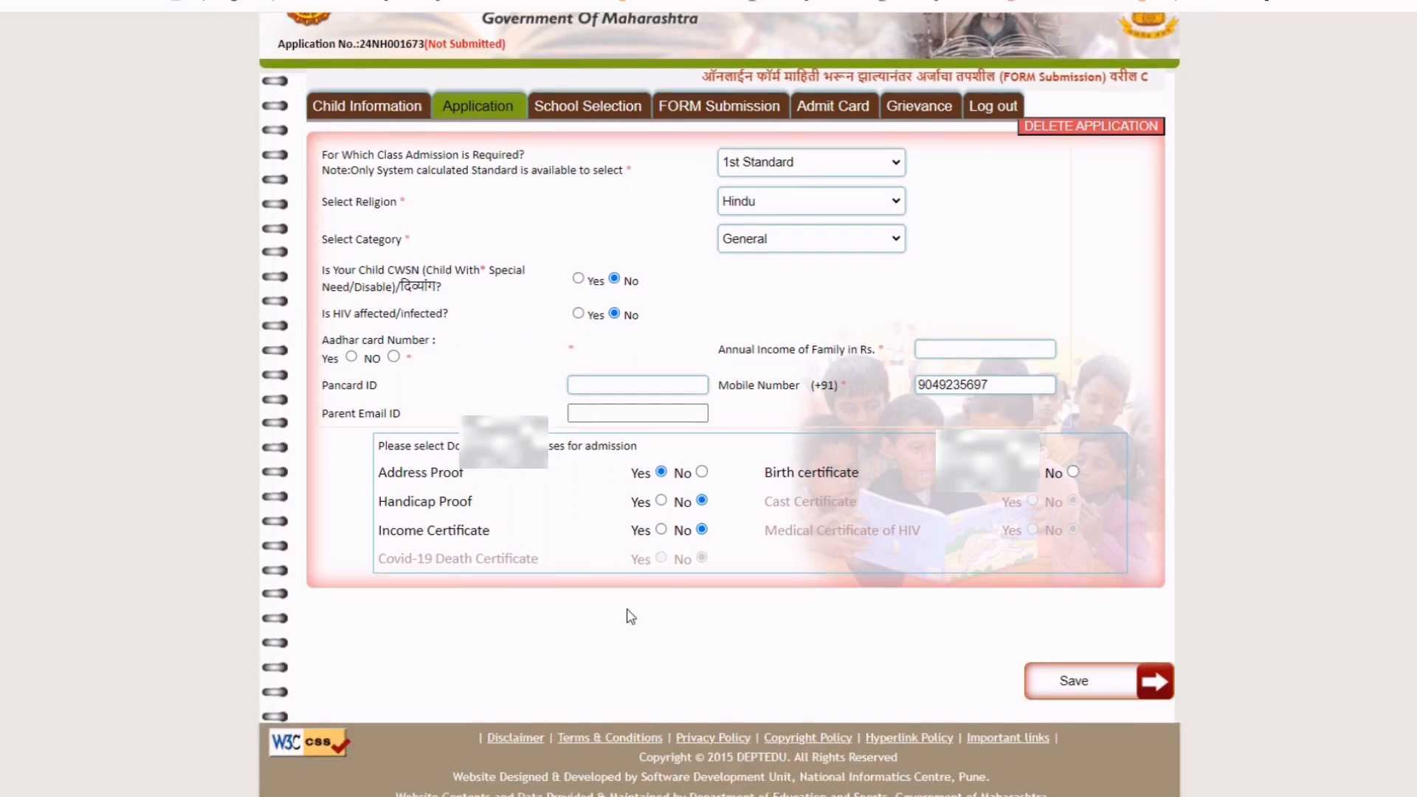
click(661, 529)
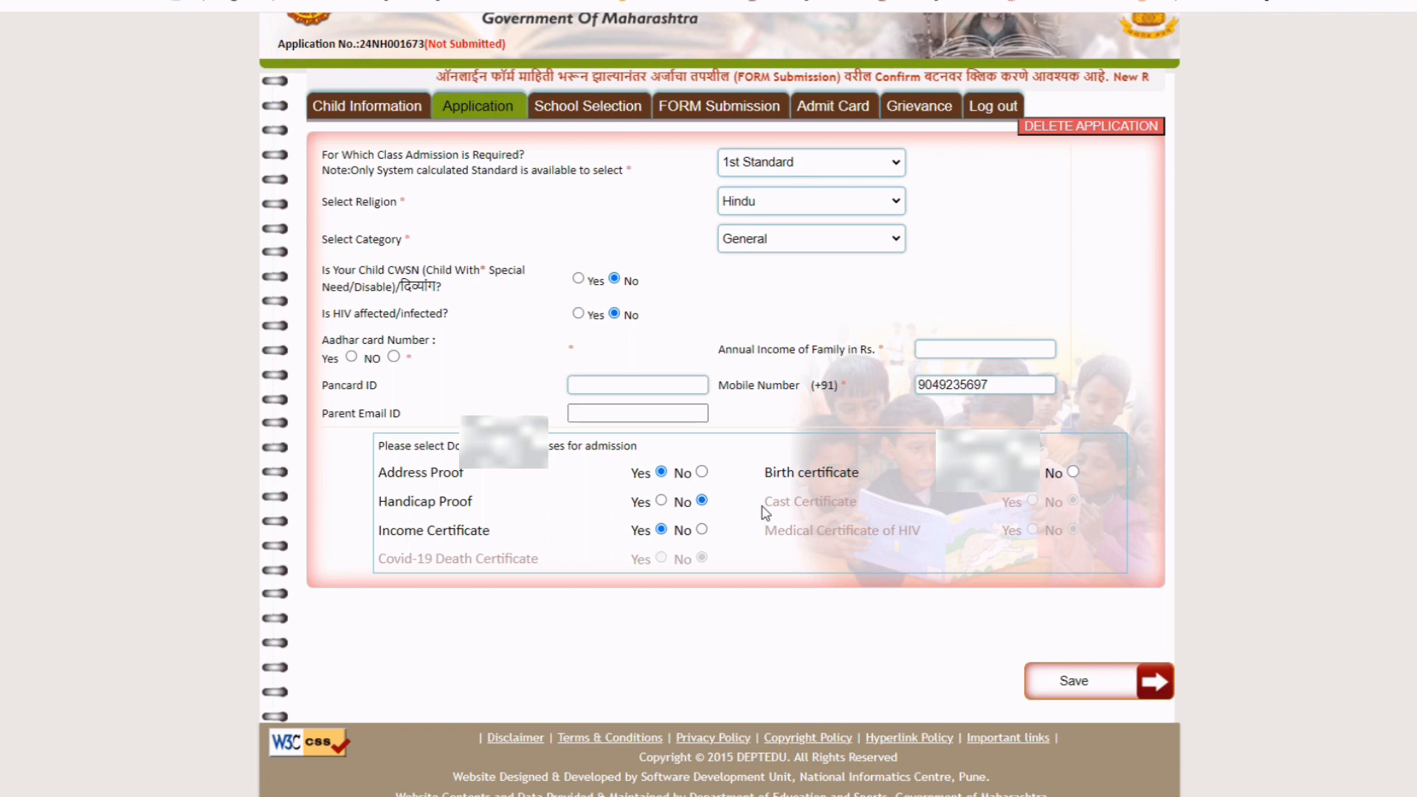
drag(764, 502, 827, 501)
click(584, 529)
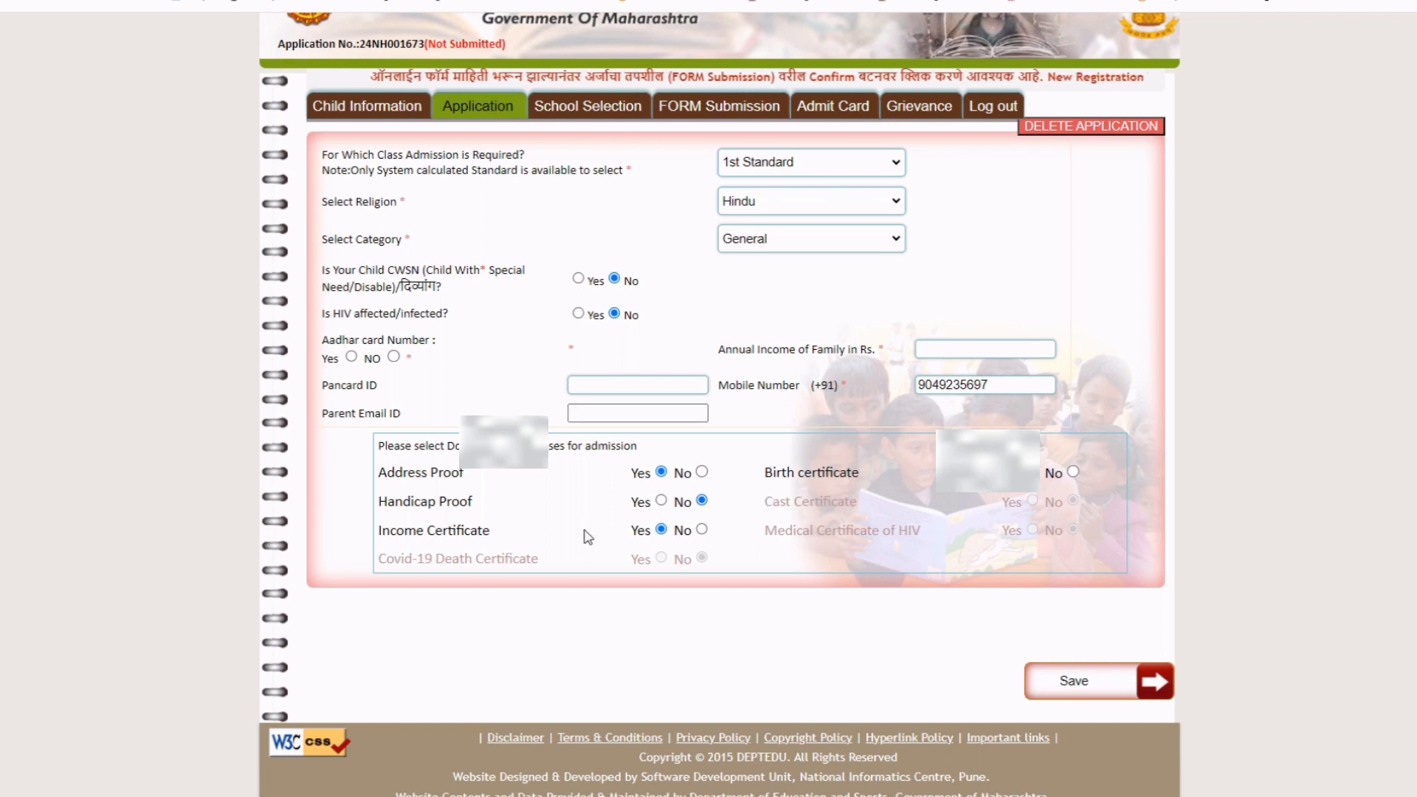
scroll(764, 354, up, 1)
Change the category to SC, acknowledge the caste certificate notice, and mark Cast Certificate Yes.
click(775, 329)
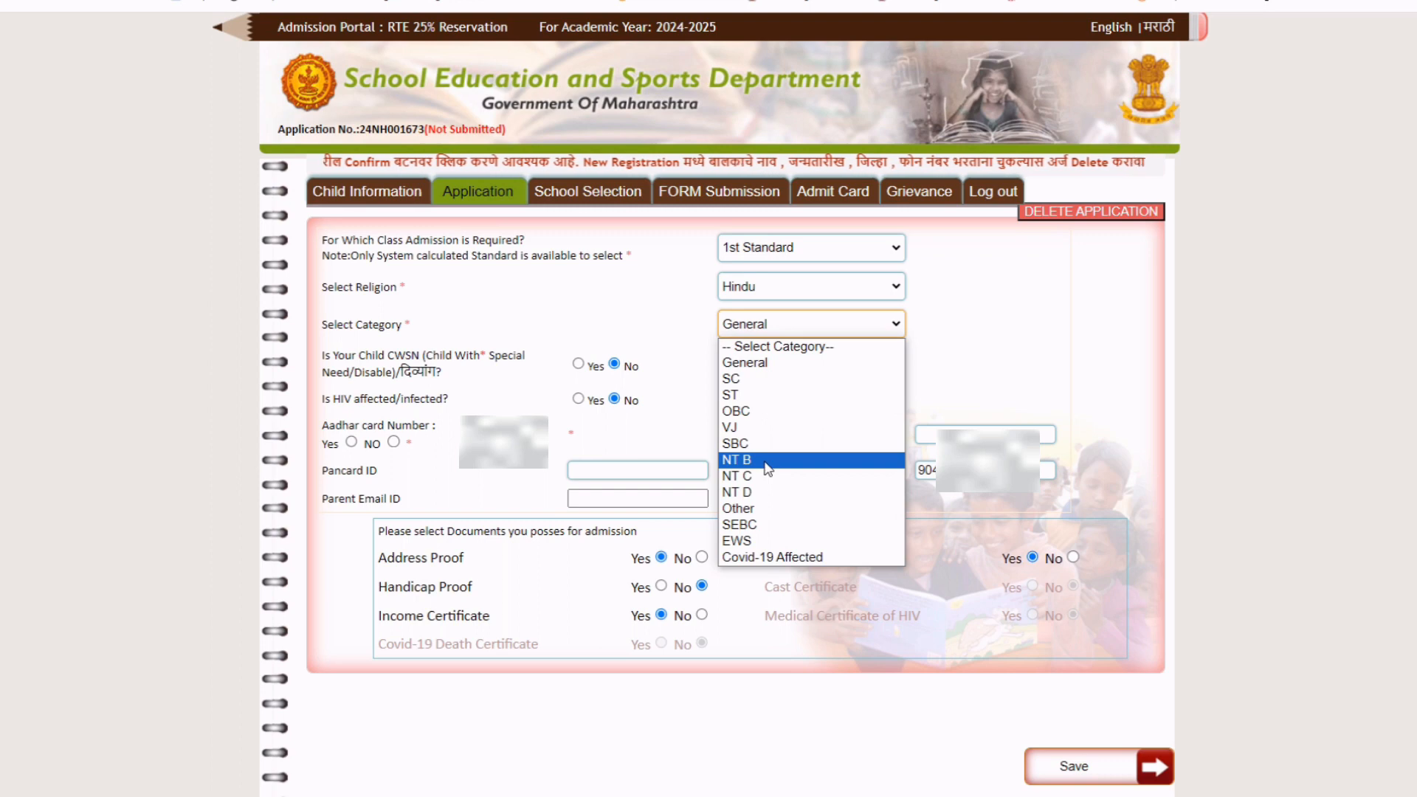
click(751, 381)
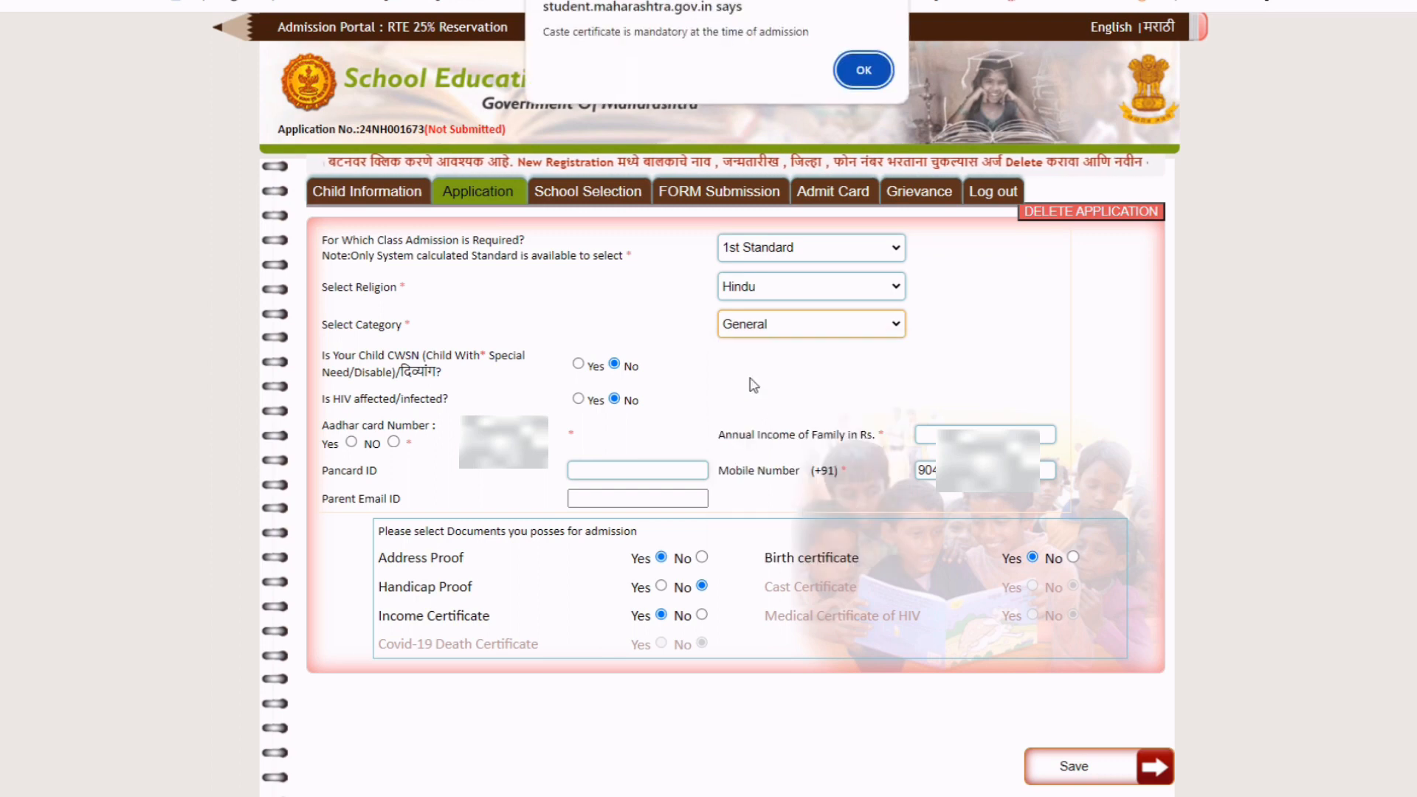
click(871, 68)
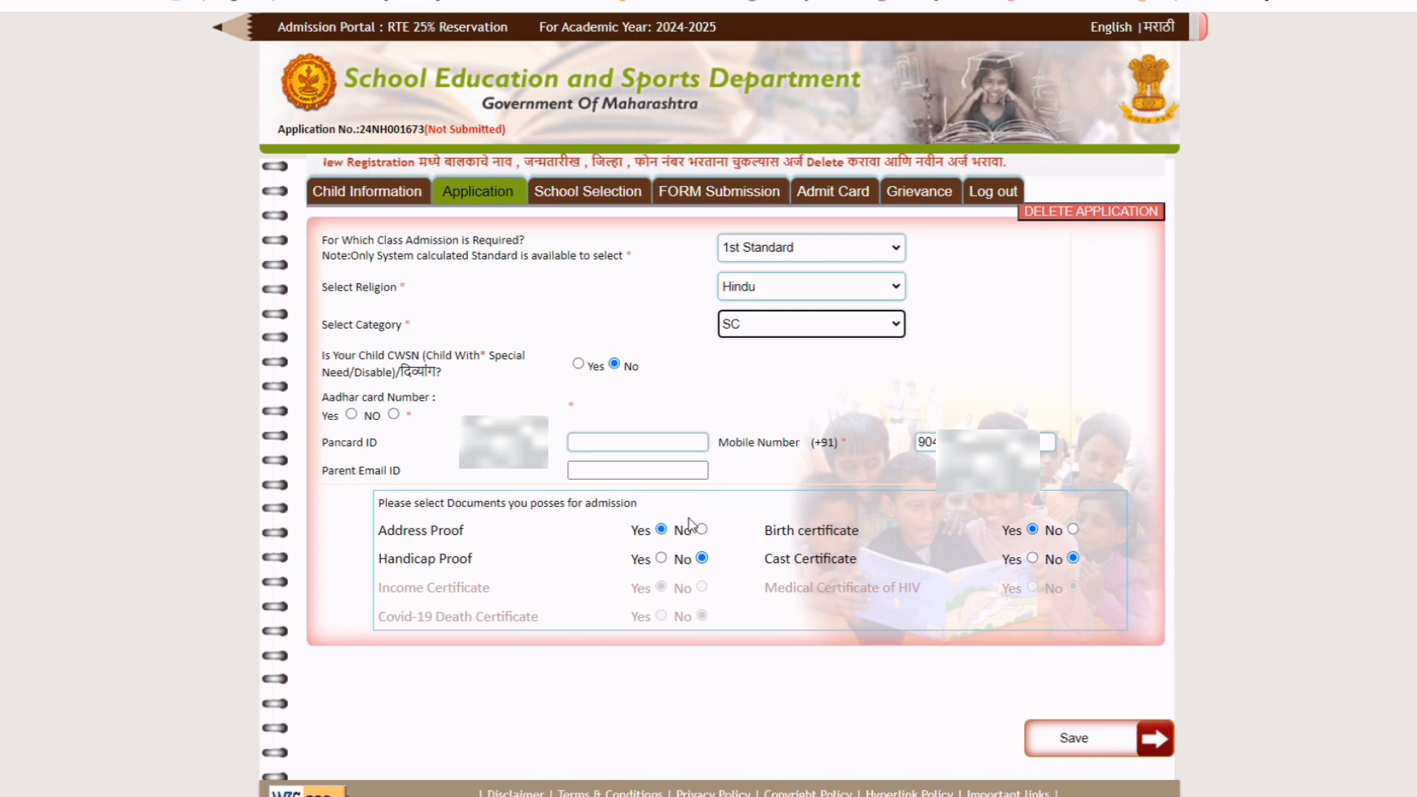
click(624, 536)
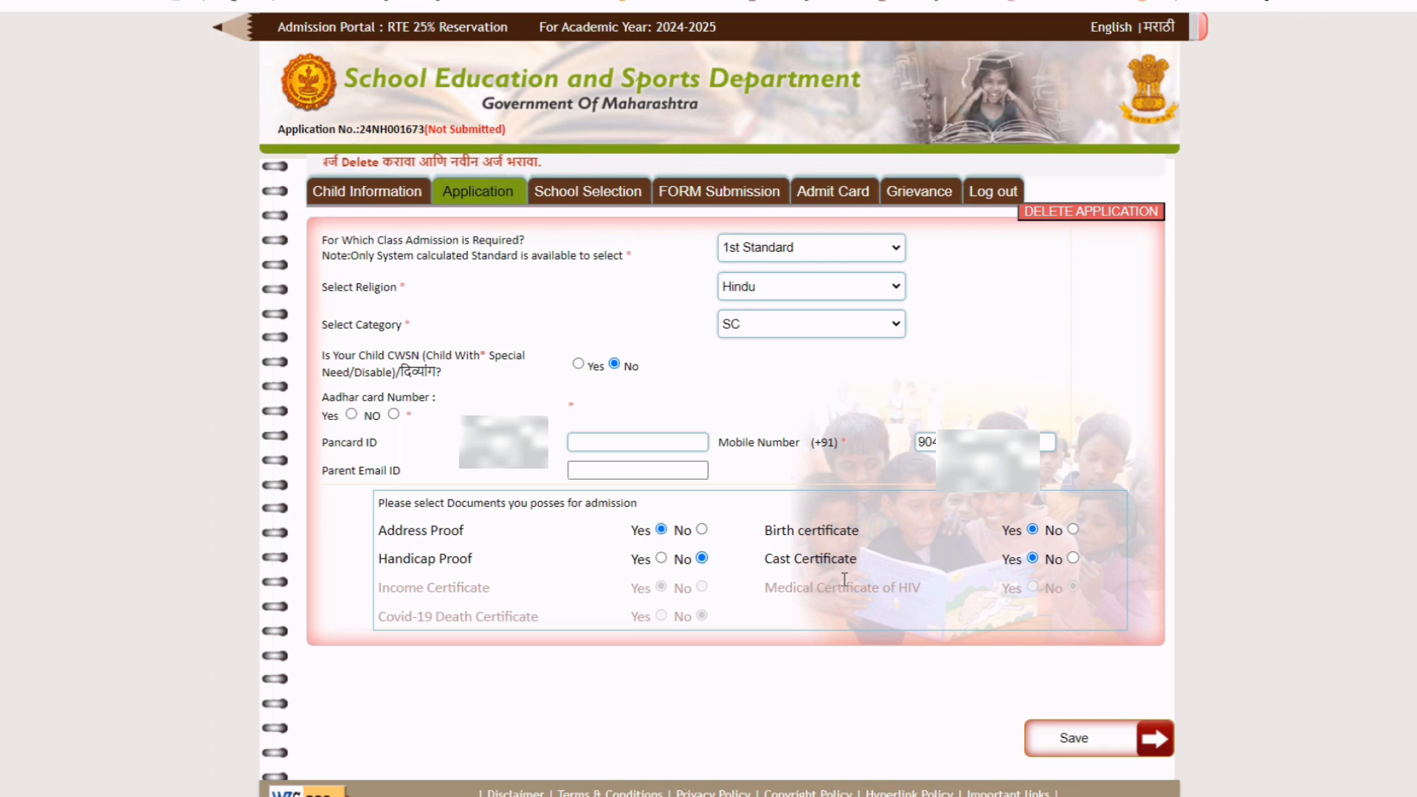
click(823, 328)
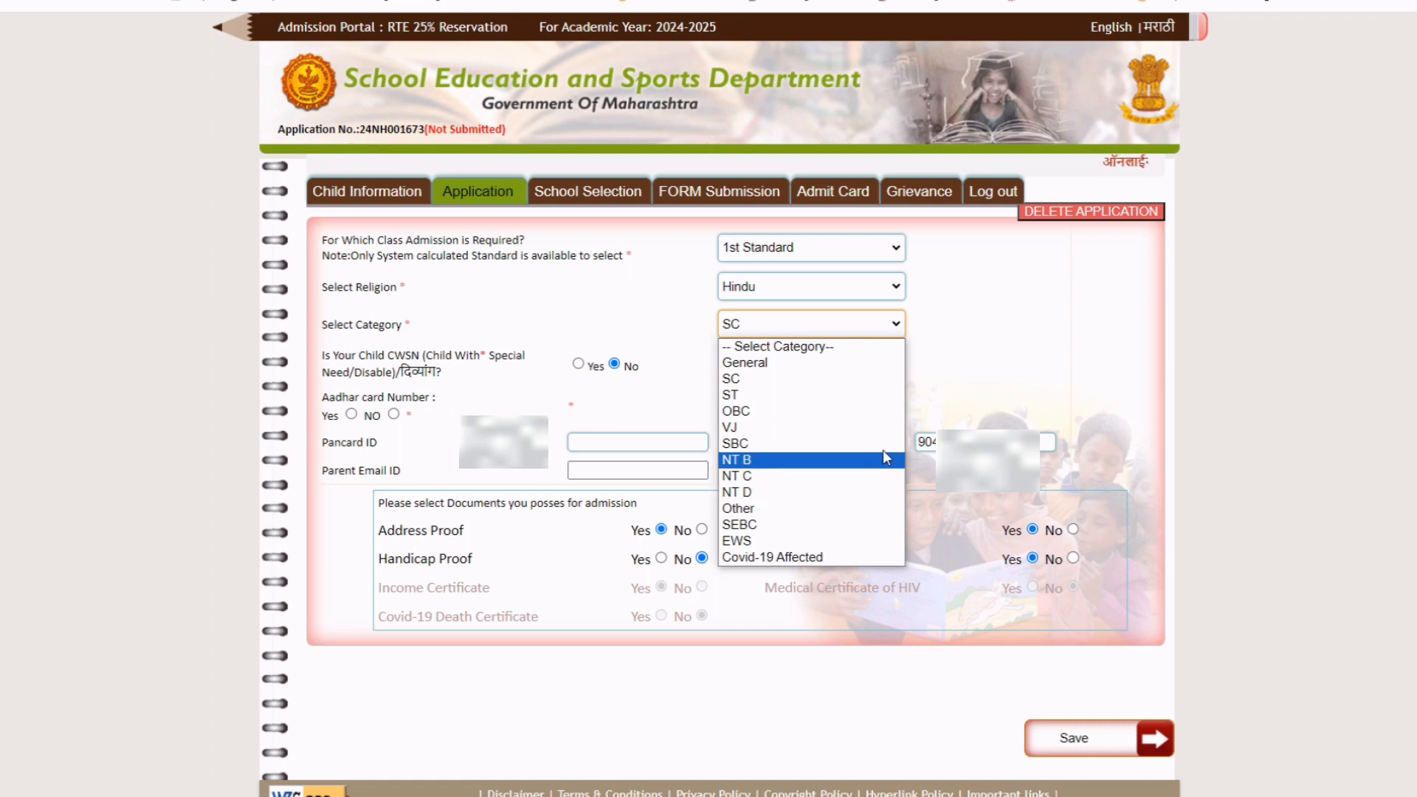
click(994, 373)
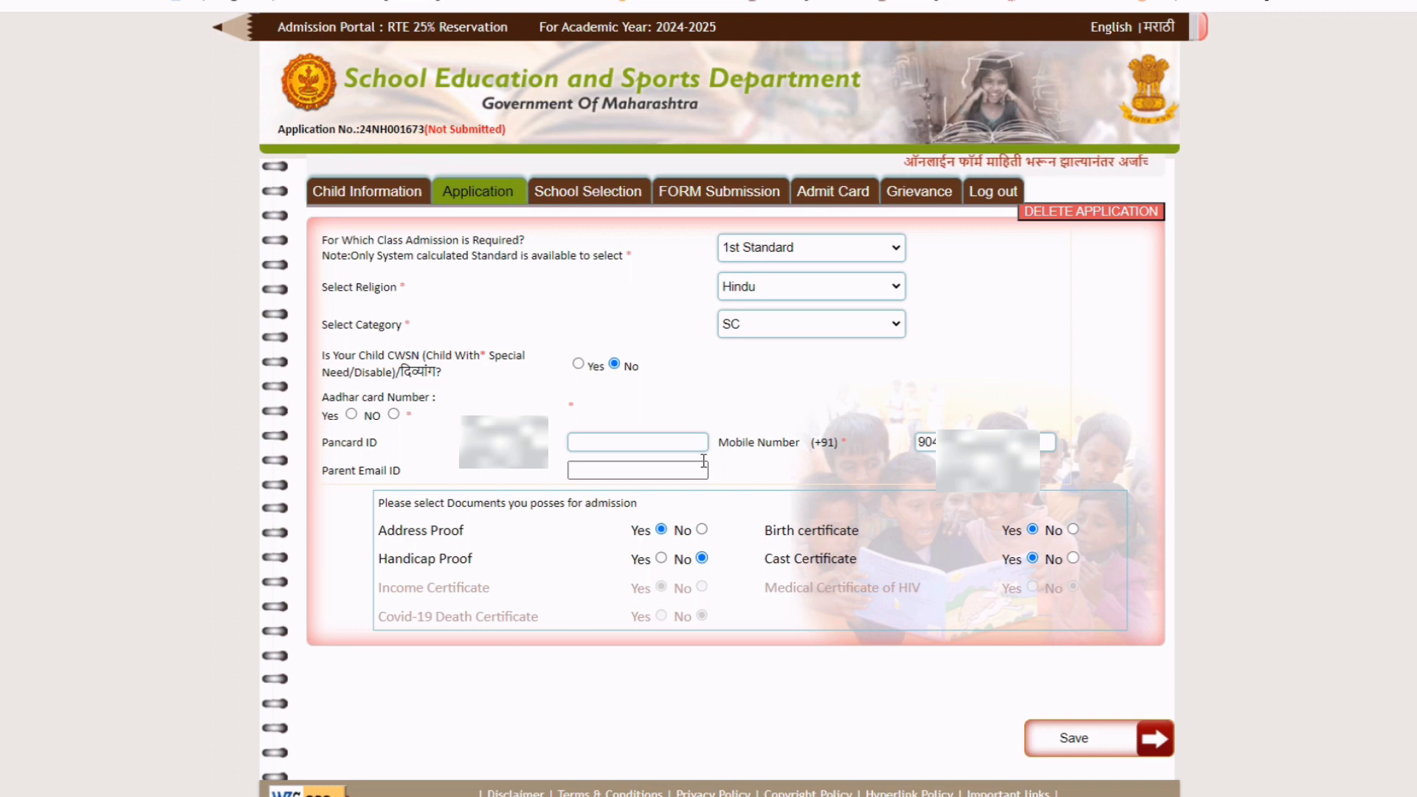
click(757, 329)
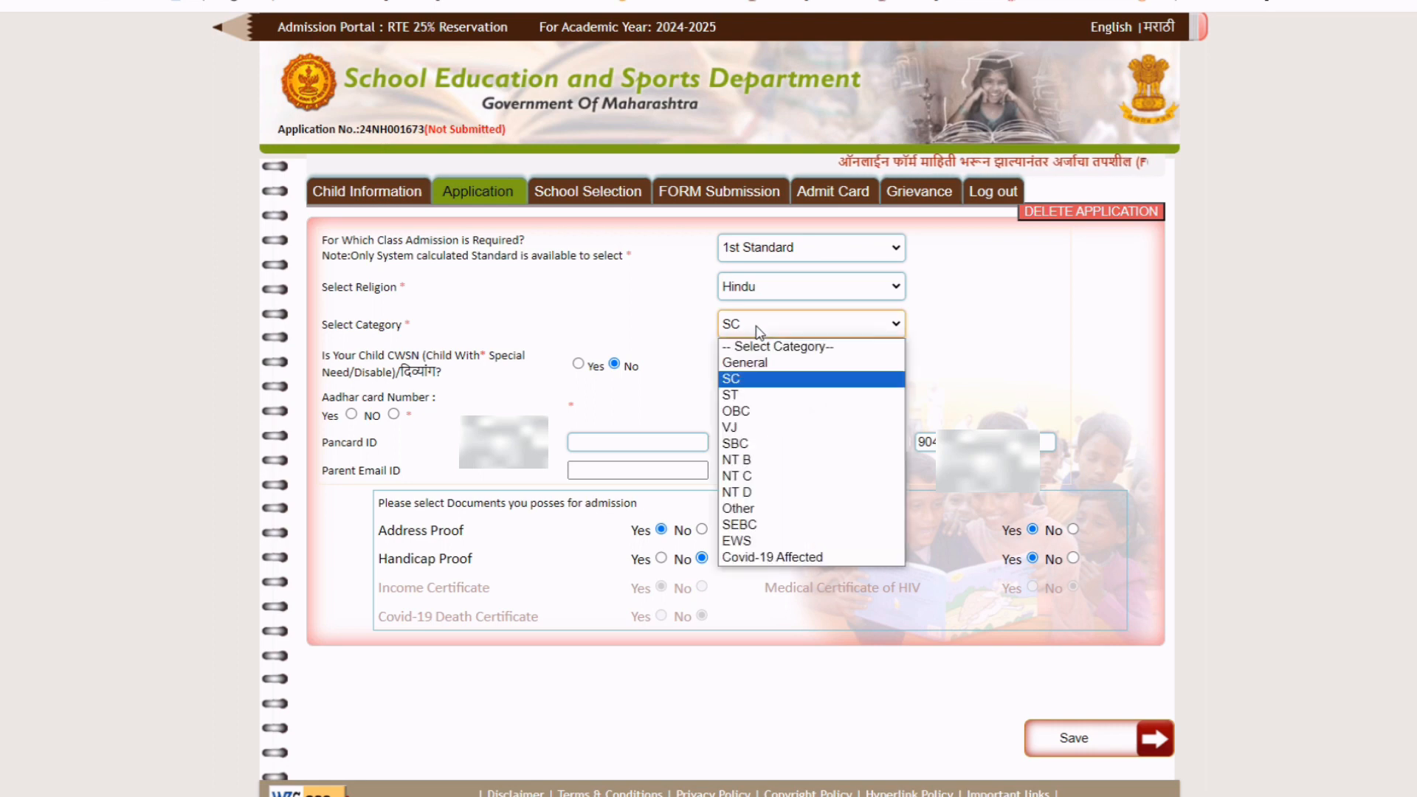
click(754, 373)
click(1021, 318)
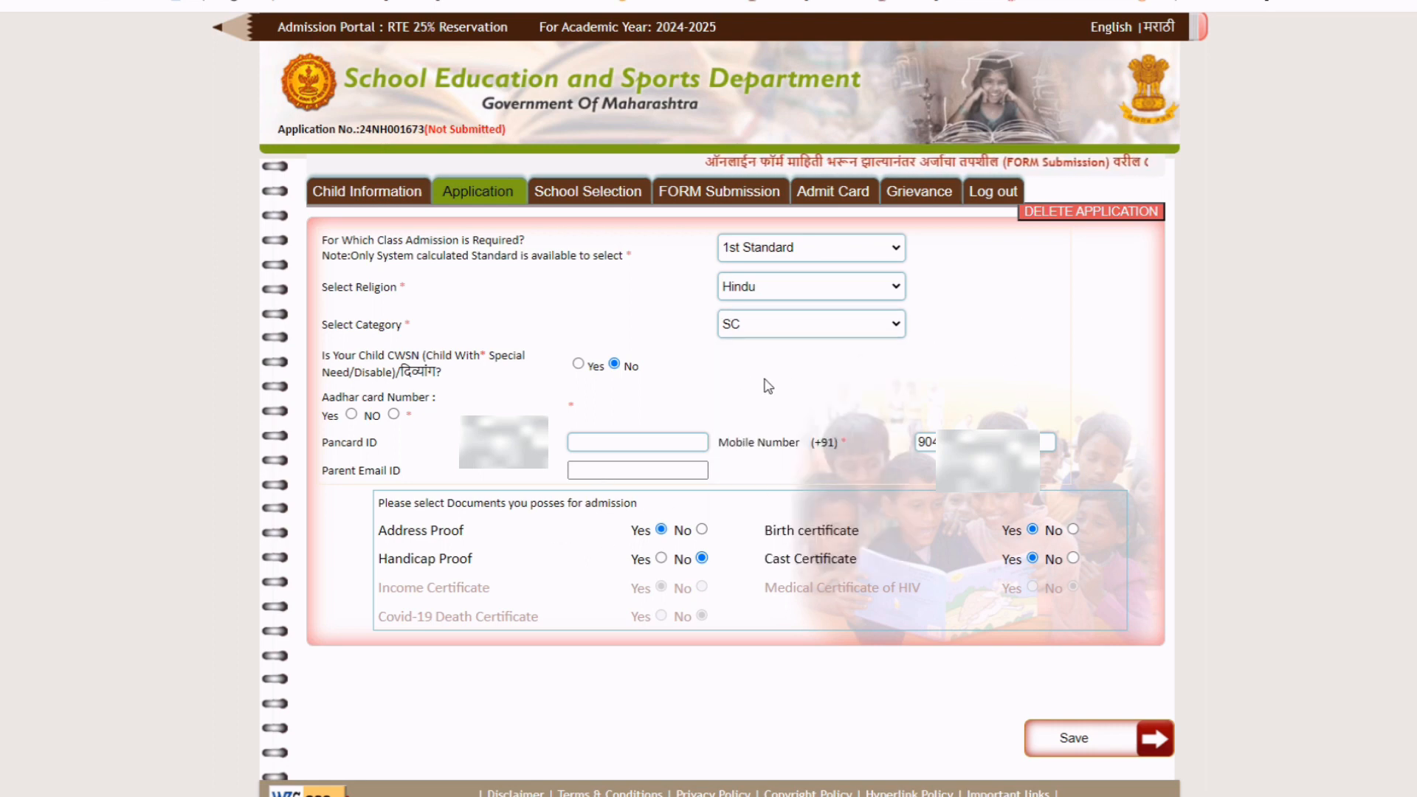
scroll(764, 383, down, 1)
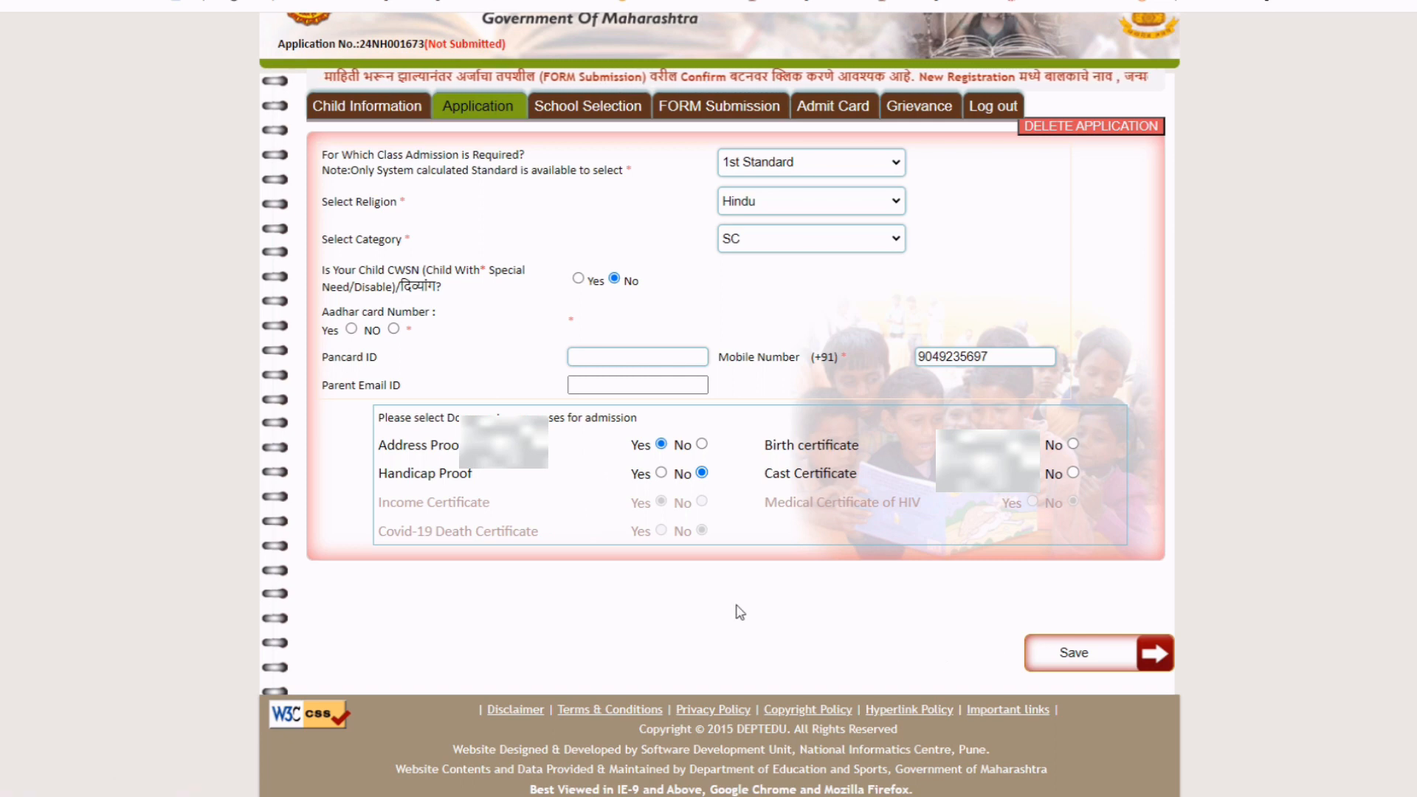
scroll(595, 261, up, 1)
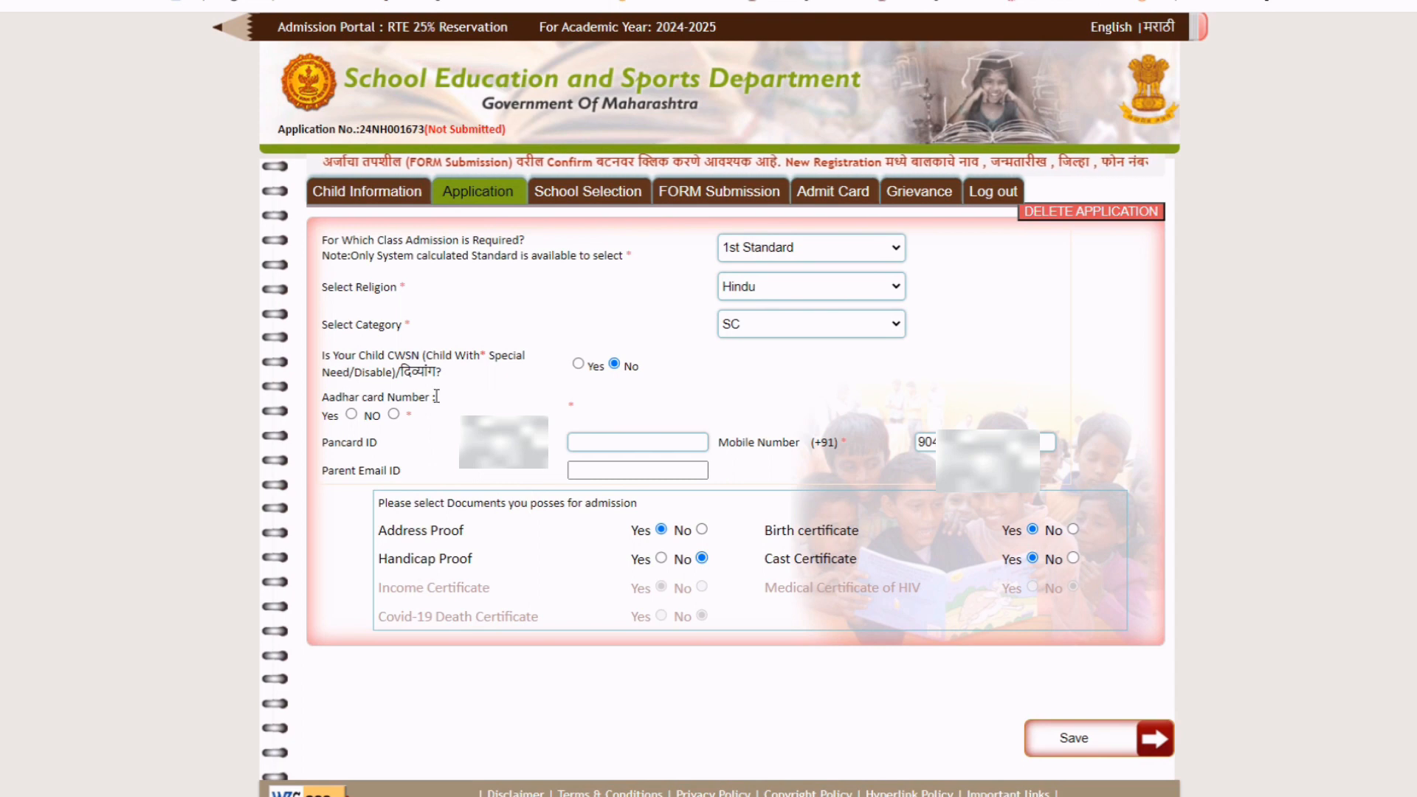
click(580, 365)
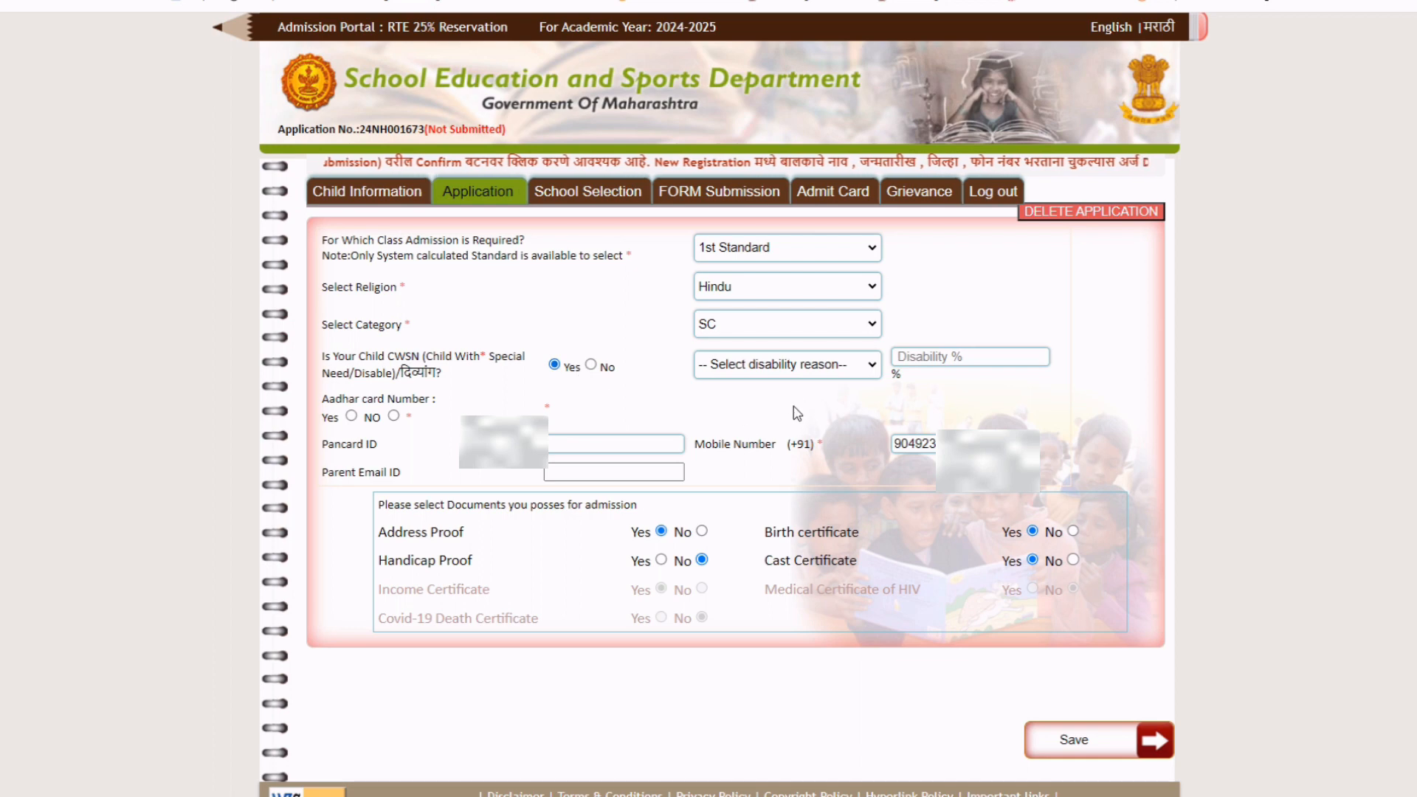
click(799, 369)
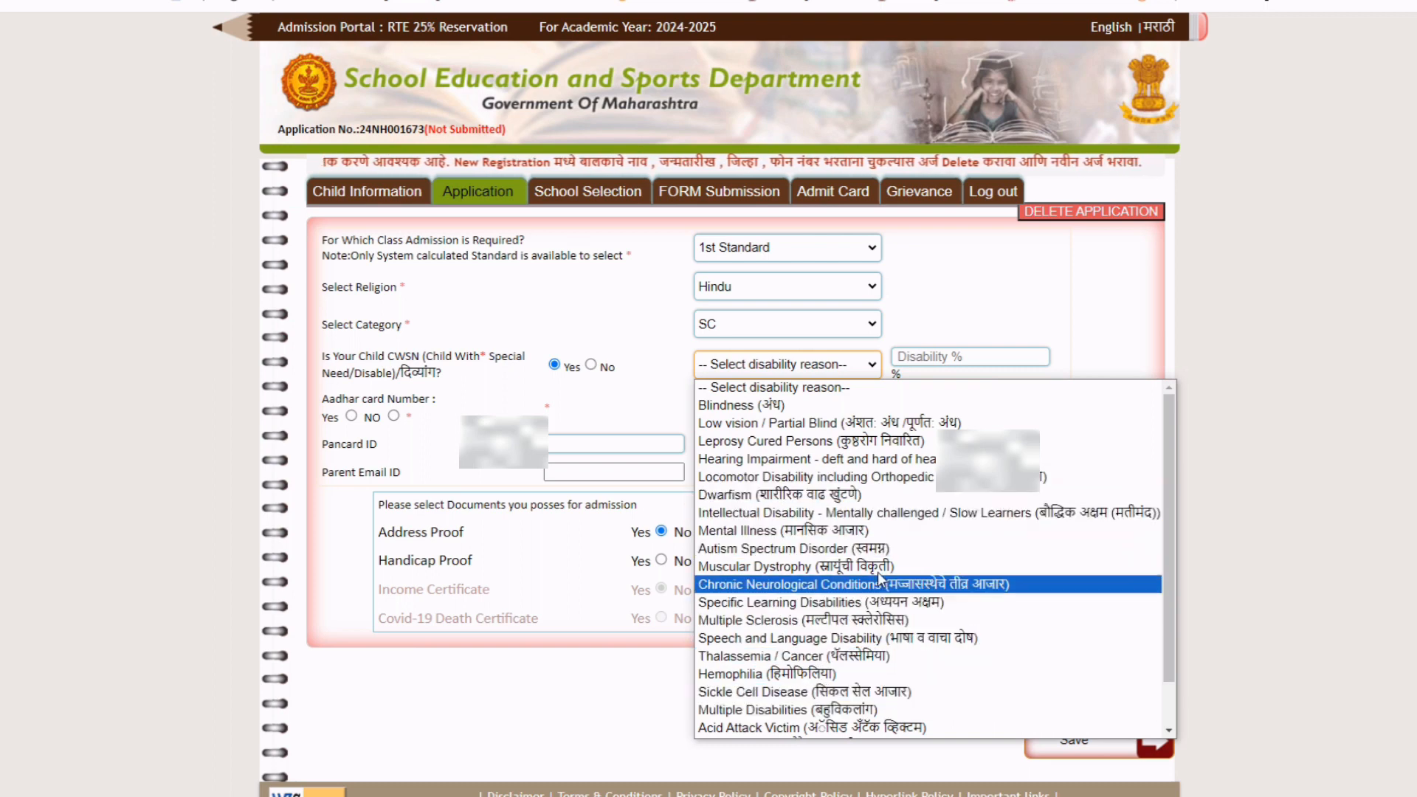
click(656, 362)
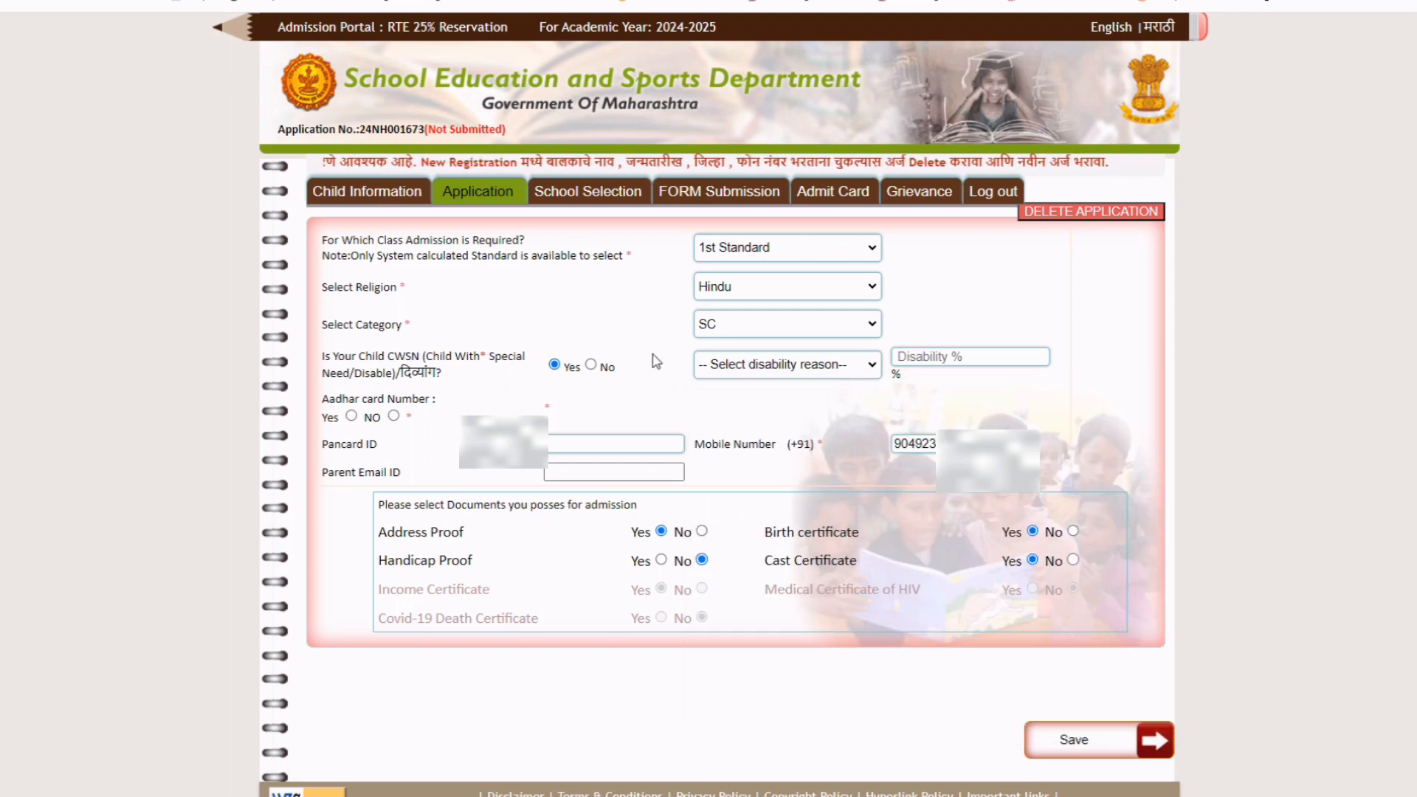
click(591, 366)
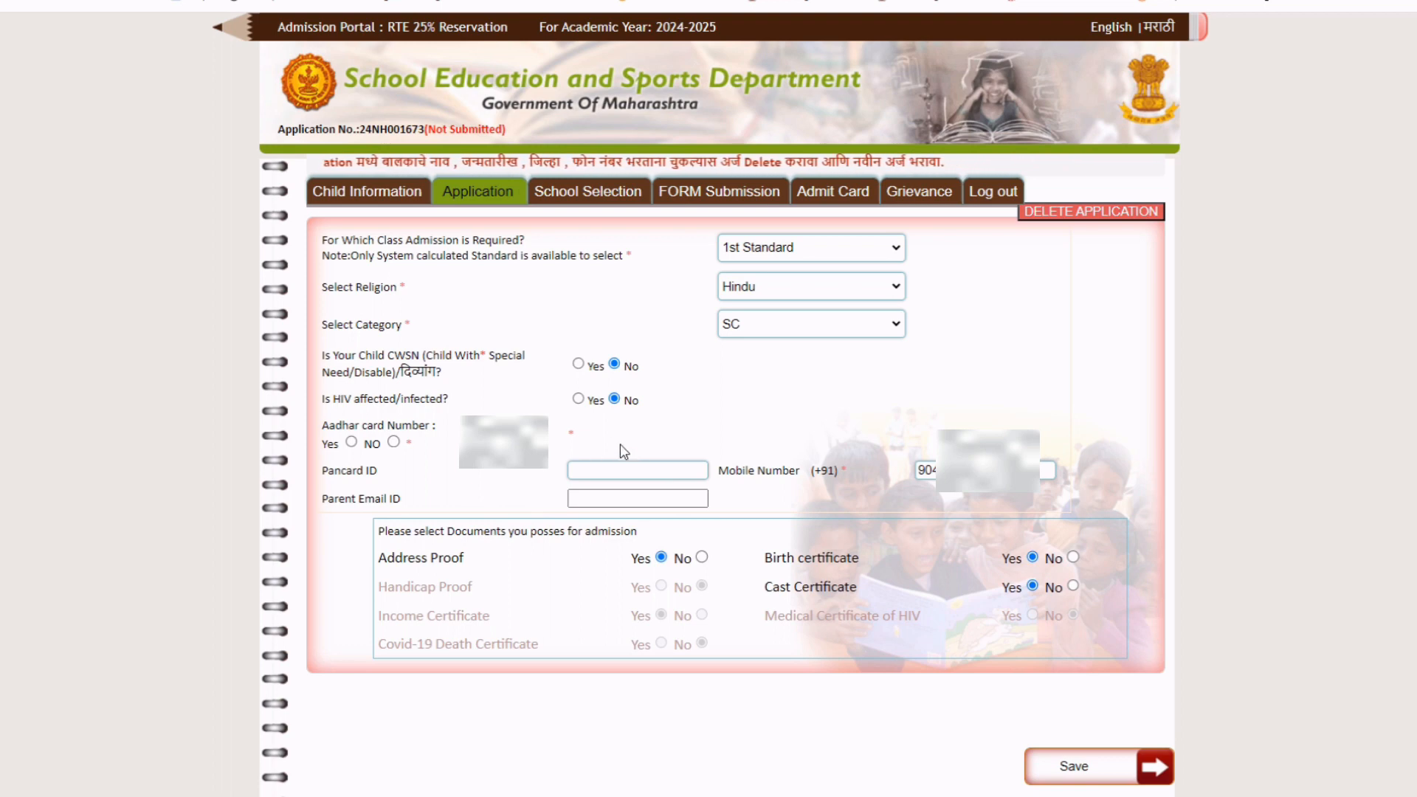
click(578, 398)
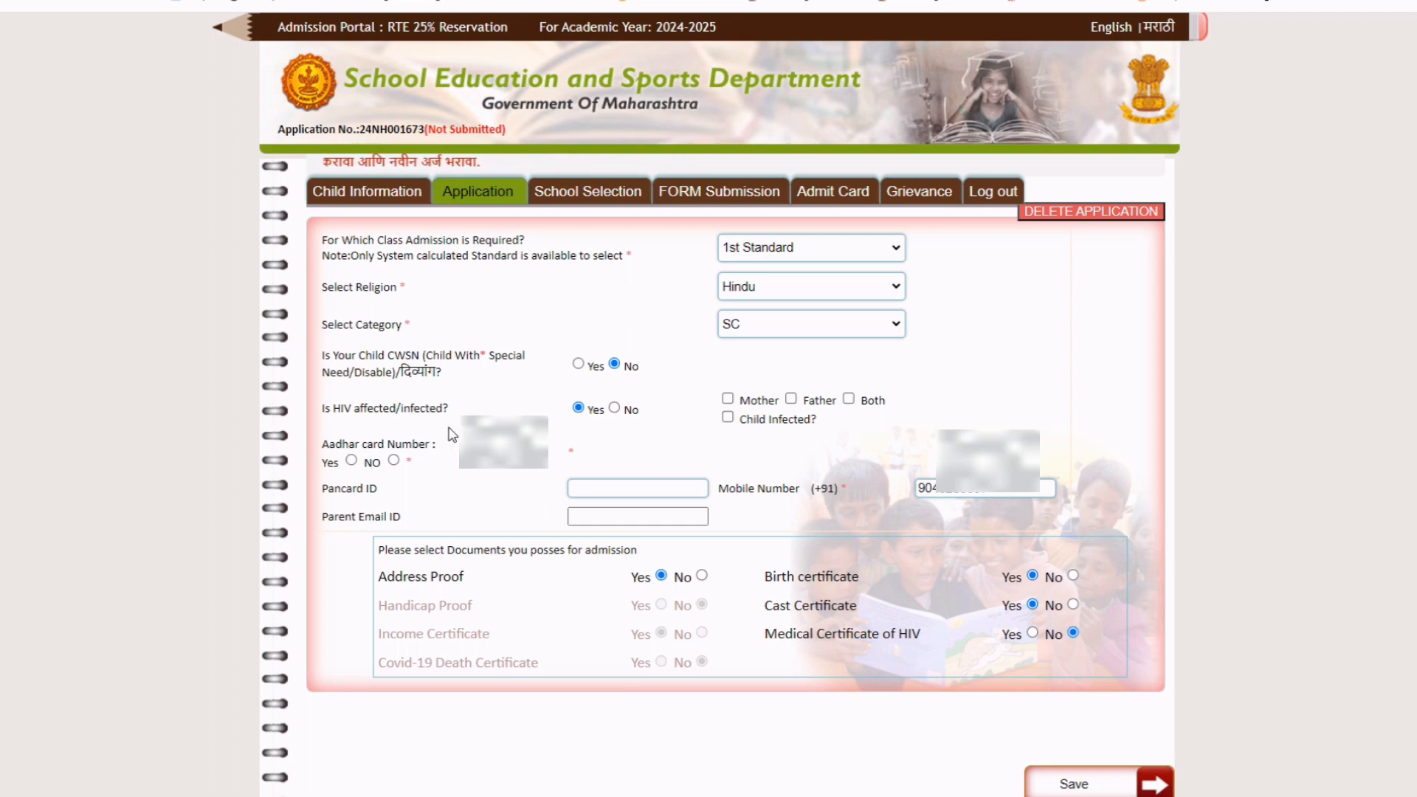
click(615, 407)
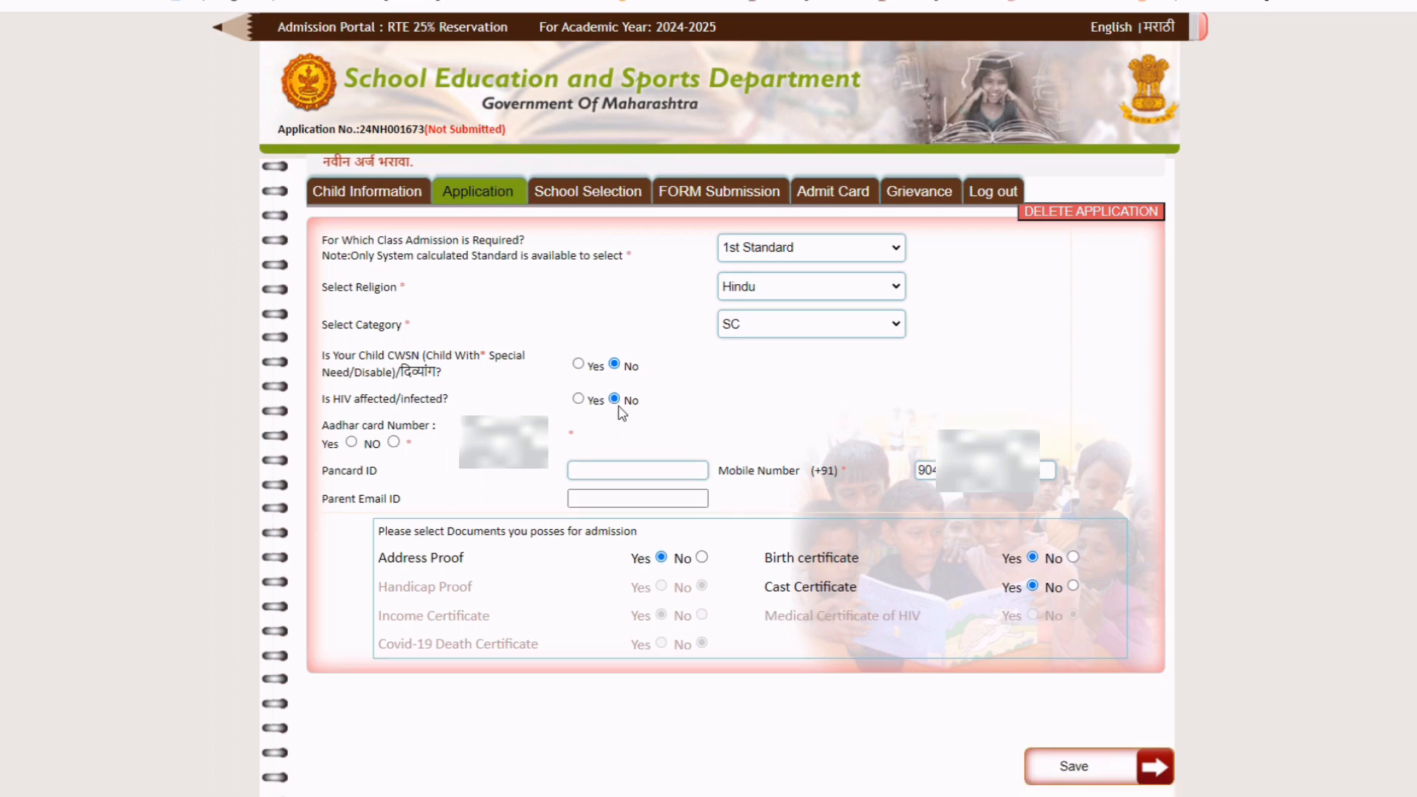
Select Yes for Aadhar card and enter the child's Aadhar number, leaving Pancard ID and email blank.
click(351, 441)
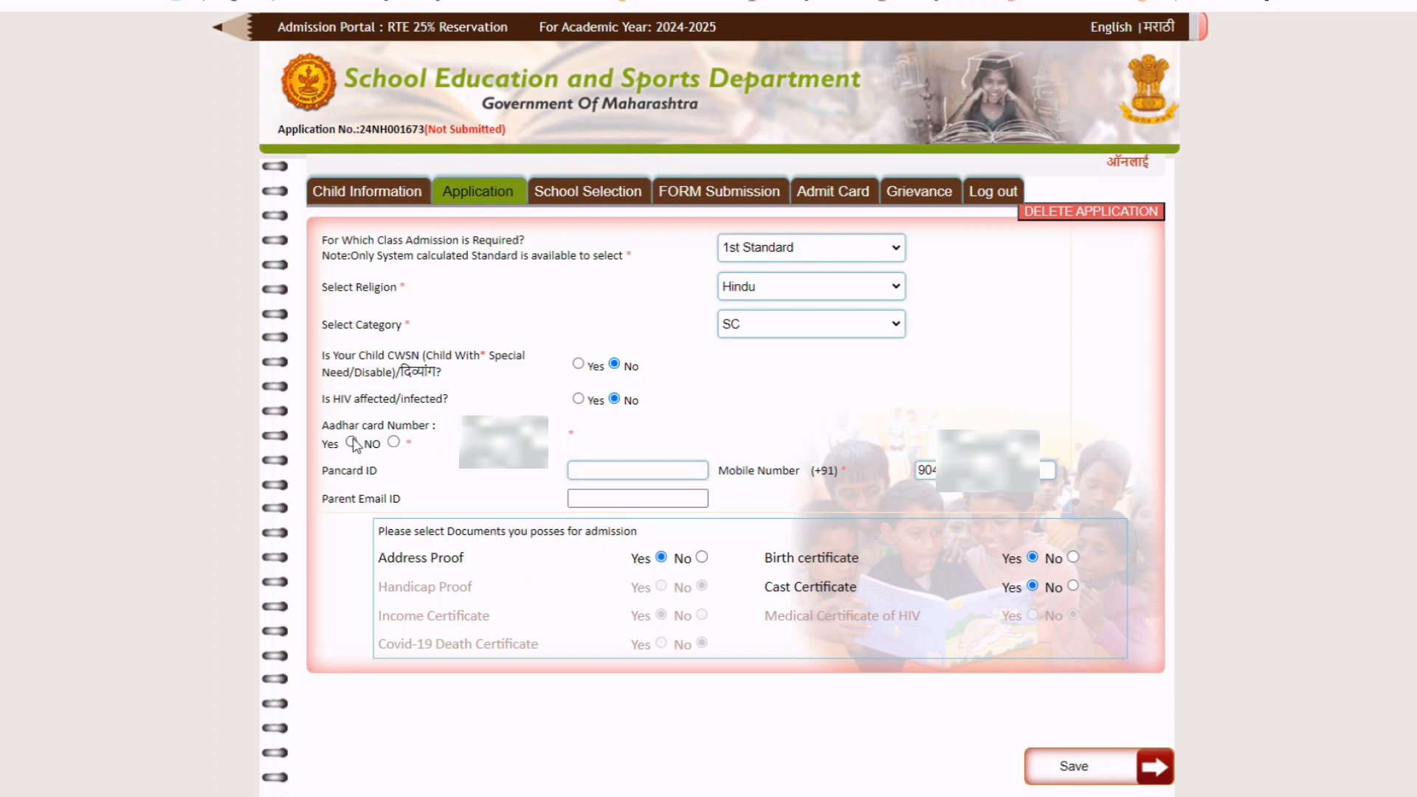
click(394, 442)
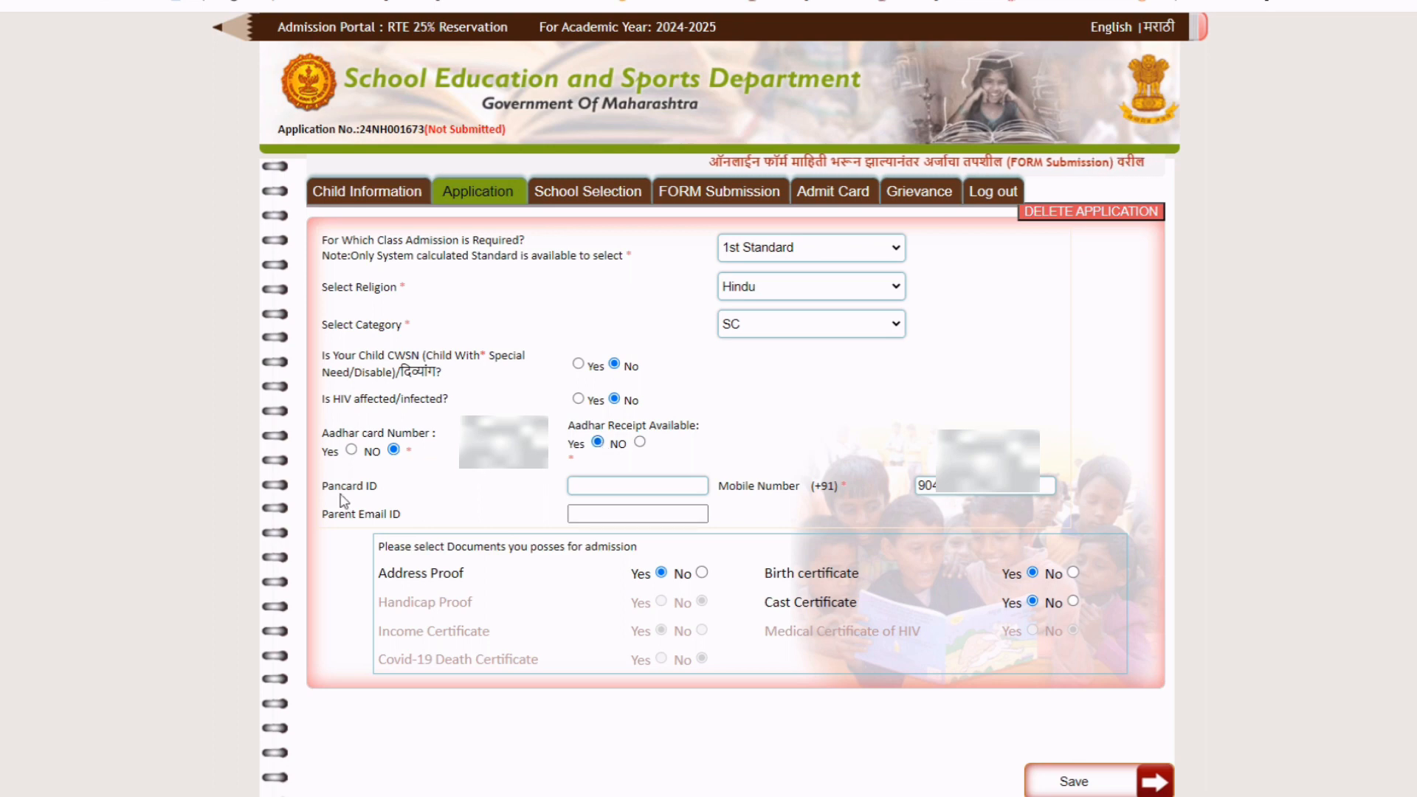
click(351, 450)
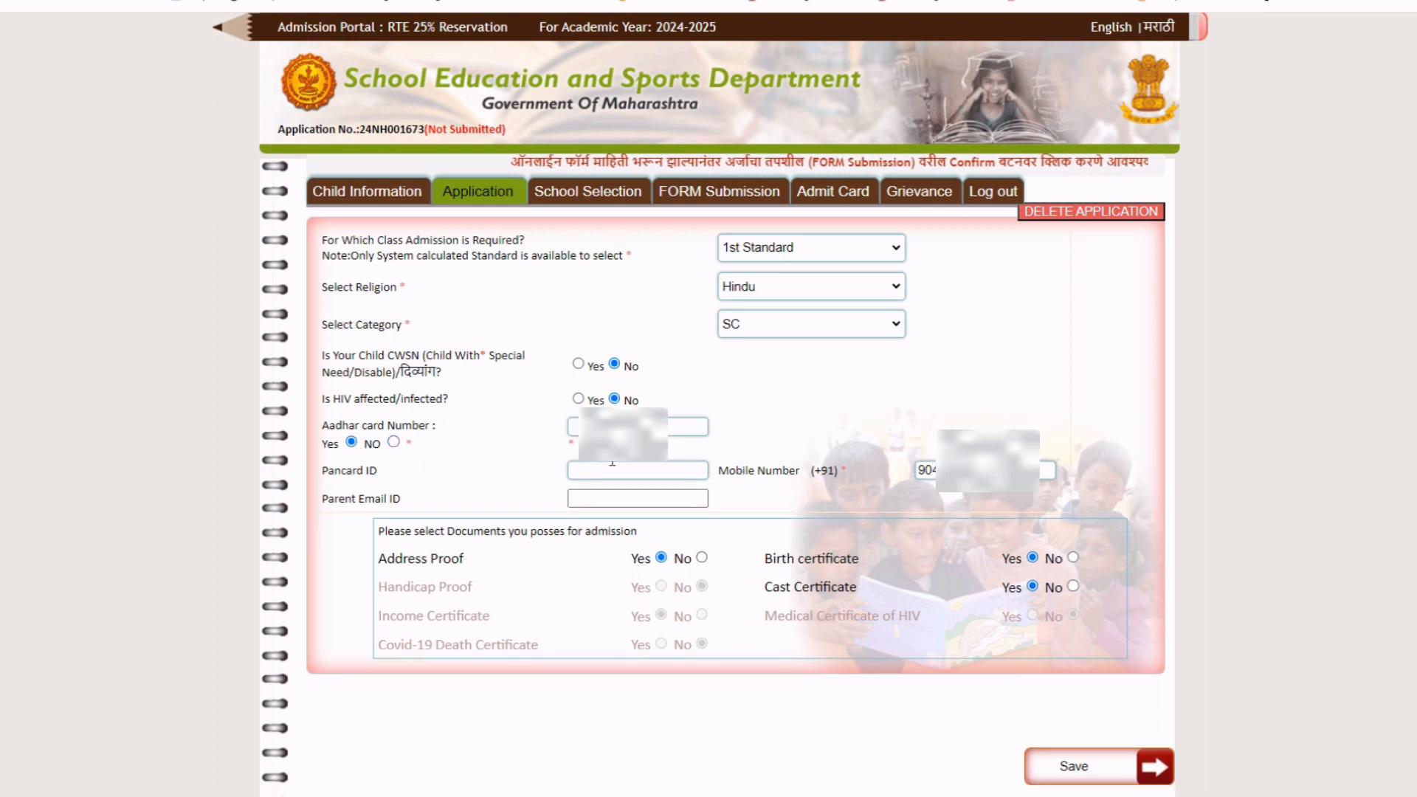
click(613, 426)
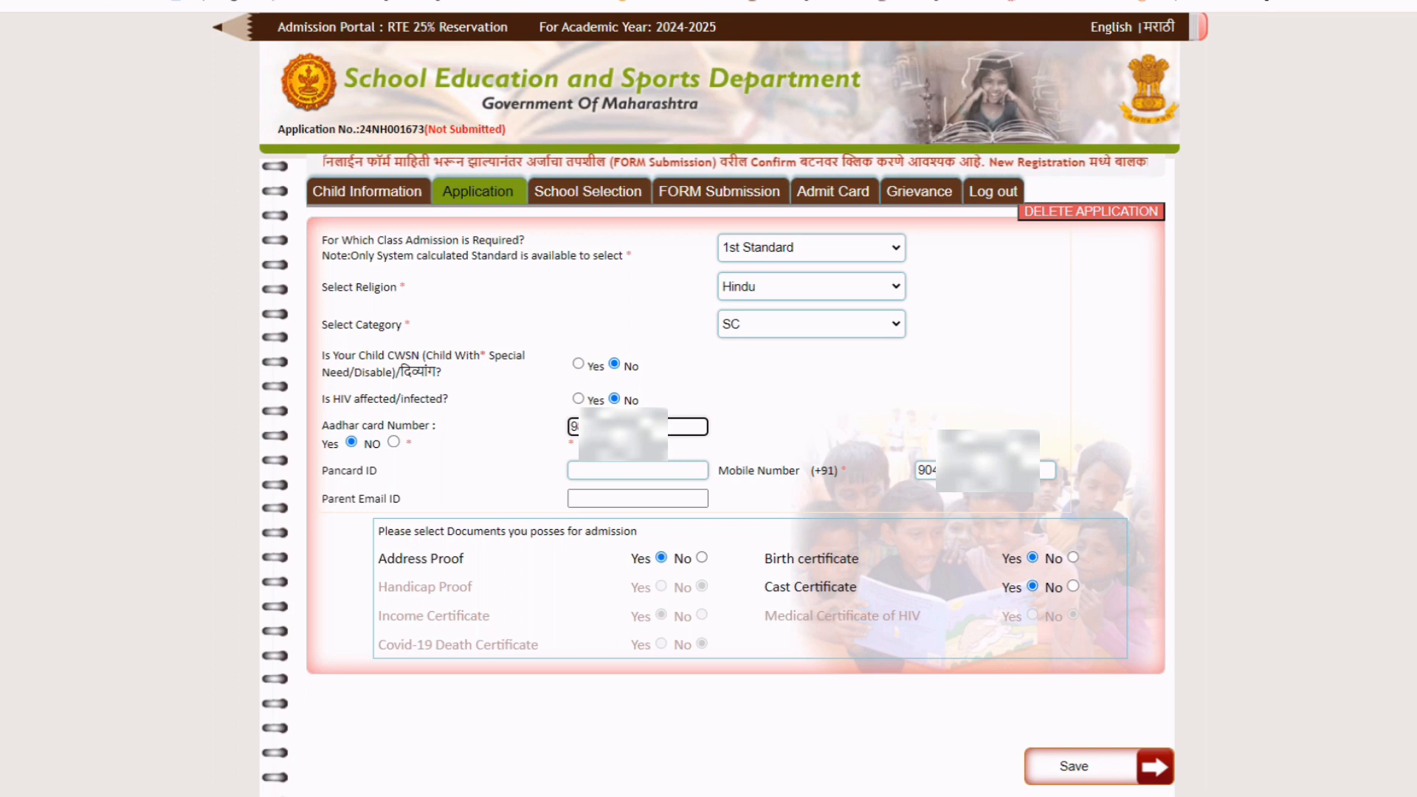
click(781, 407)
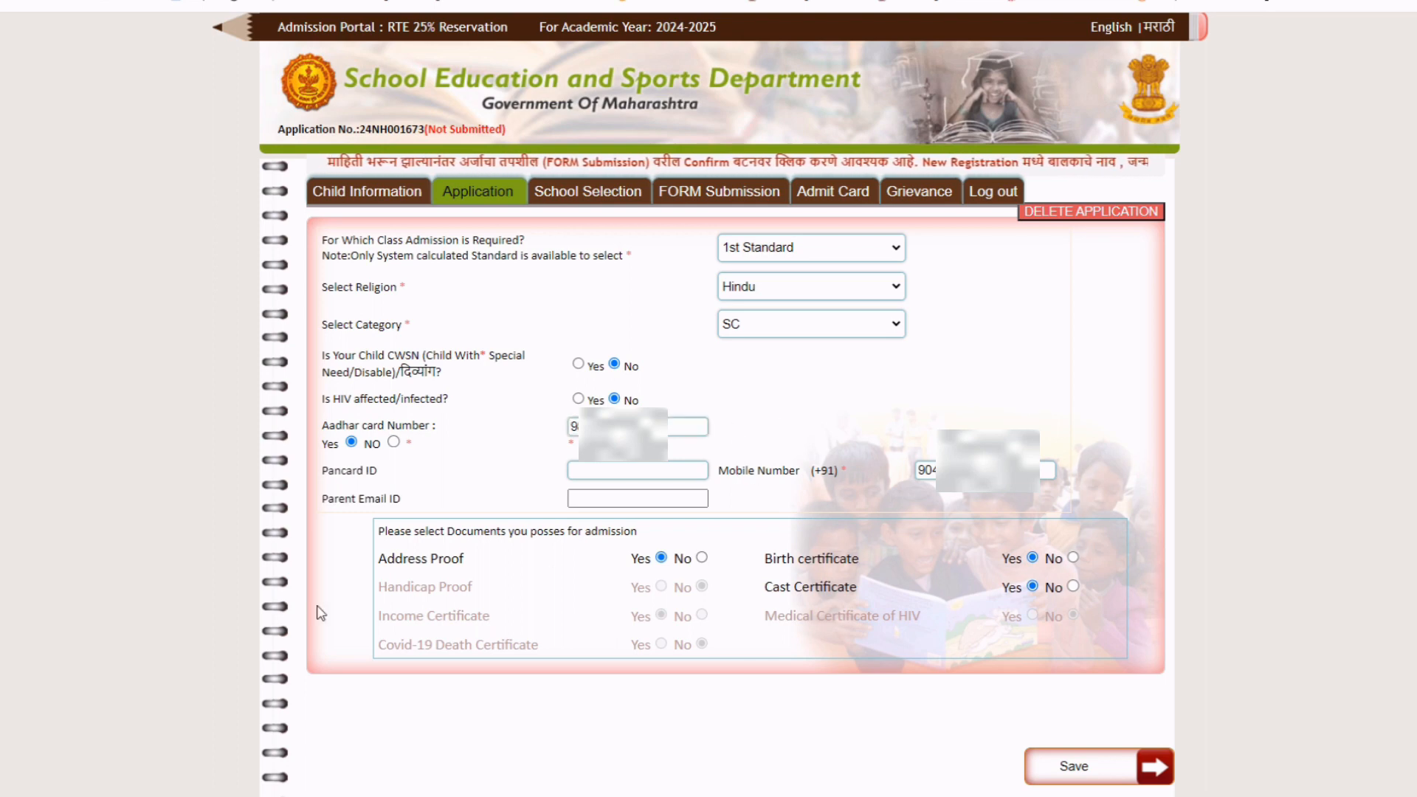
click(583, 469)
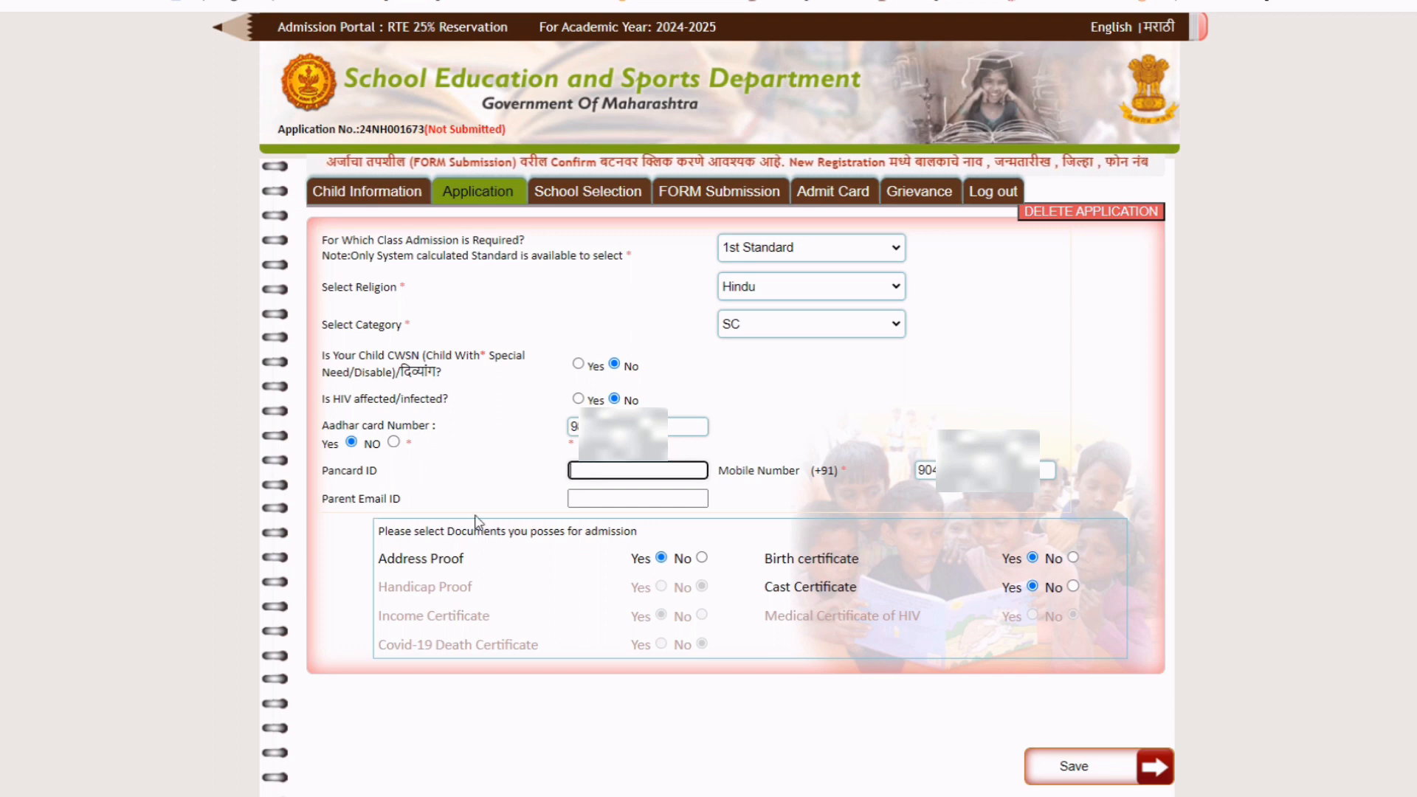
click(586, 502)
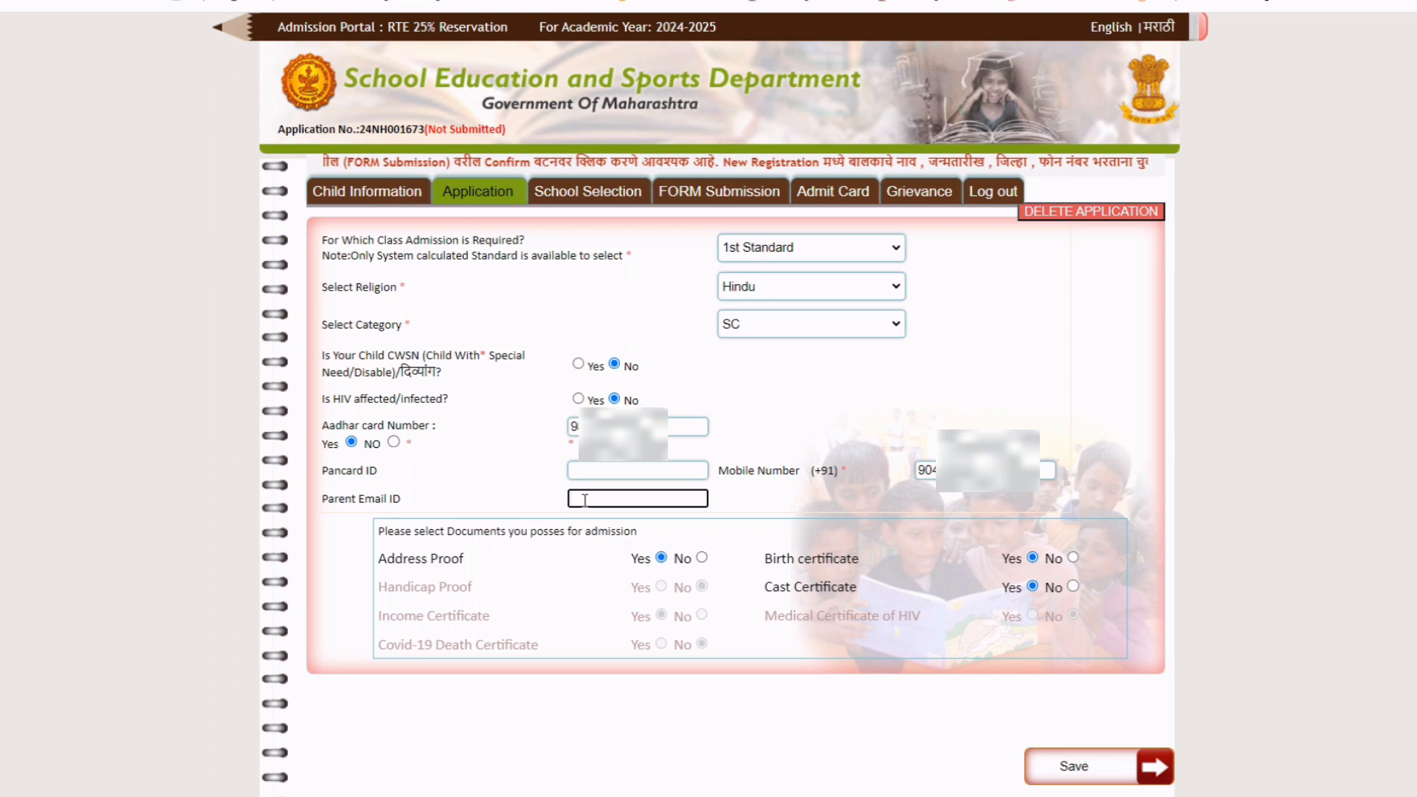
click(494, 476)
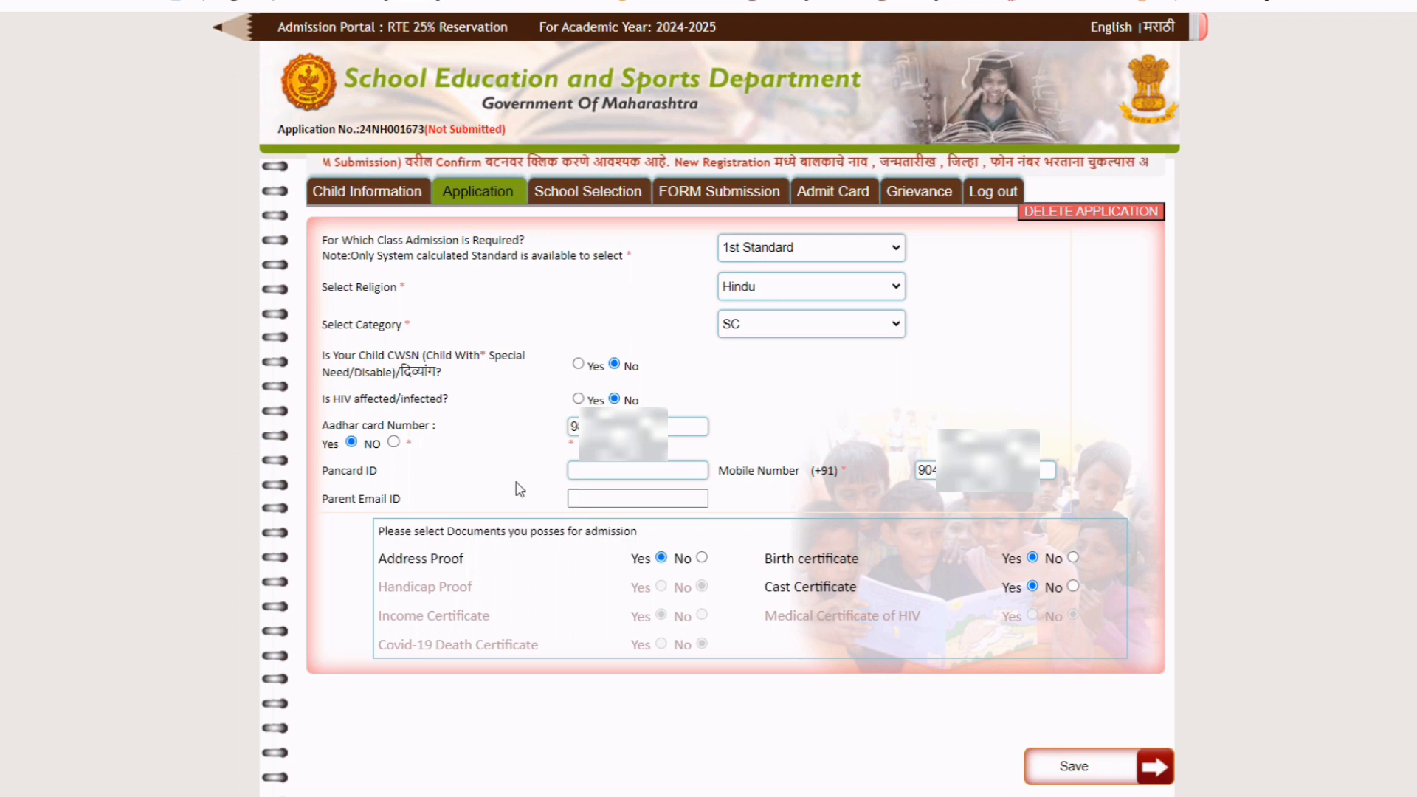
click(608, 470)
click(612, 492)
click(791, 507)
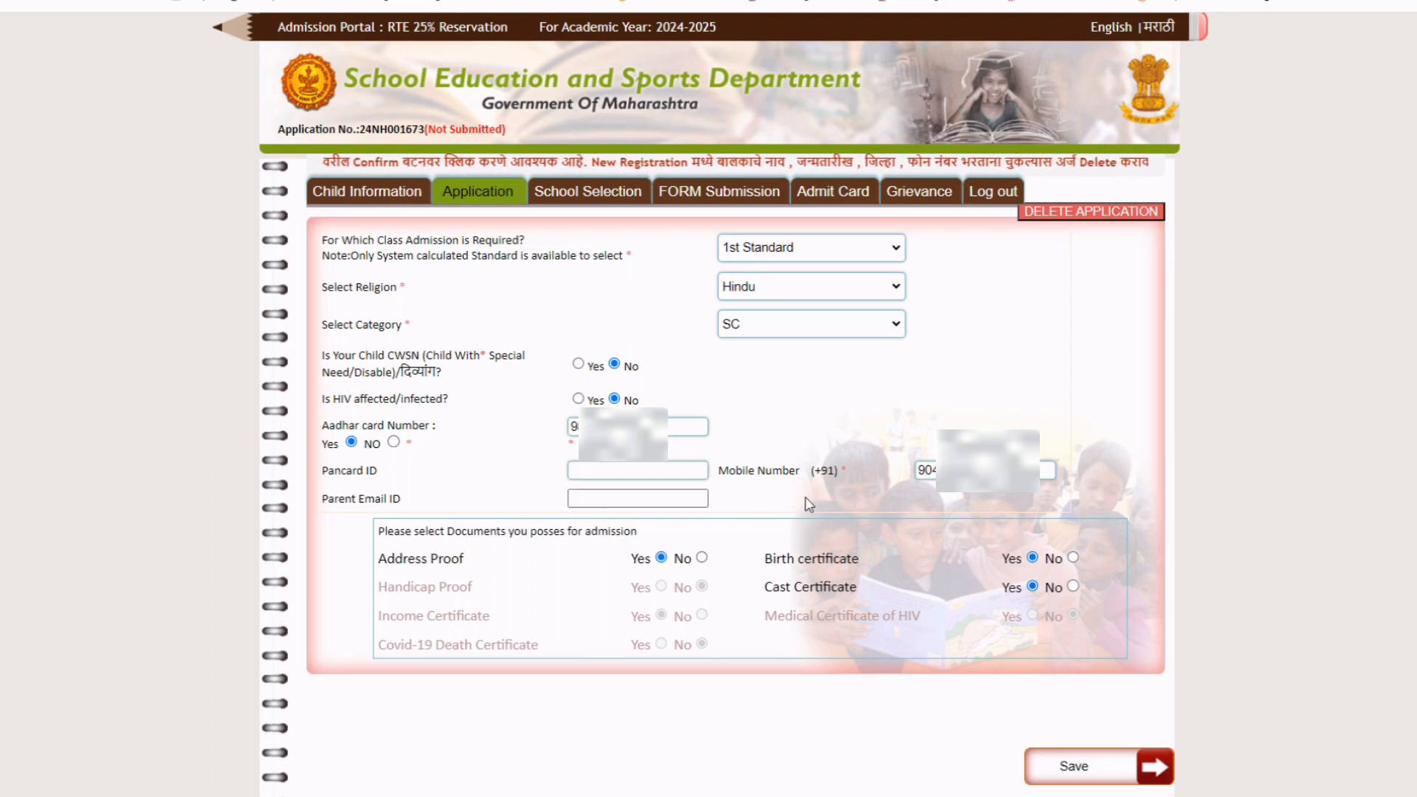
scroll(1070, 605, down, 2)
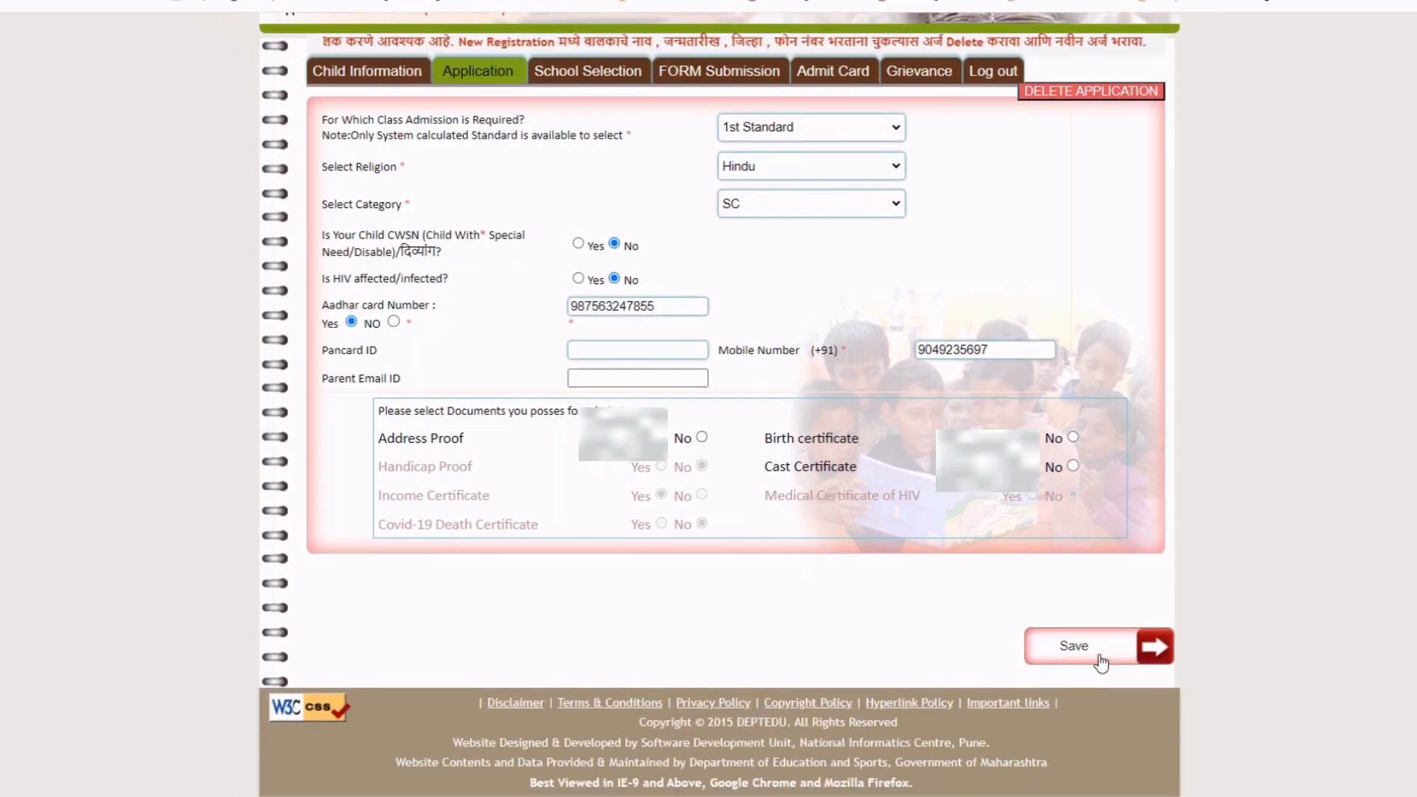
Save the application details, dismiss the success message, and open School Selection.
click(1101, 662)
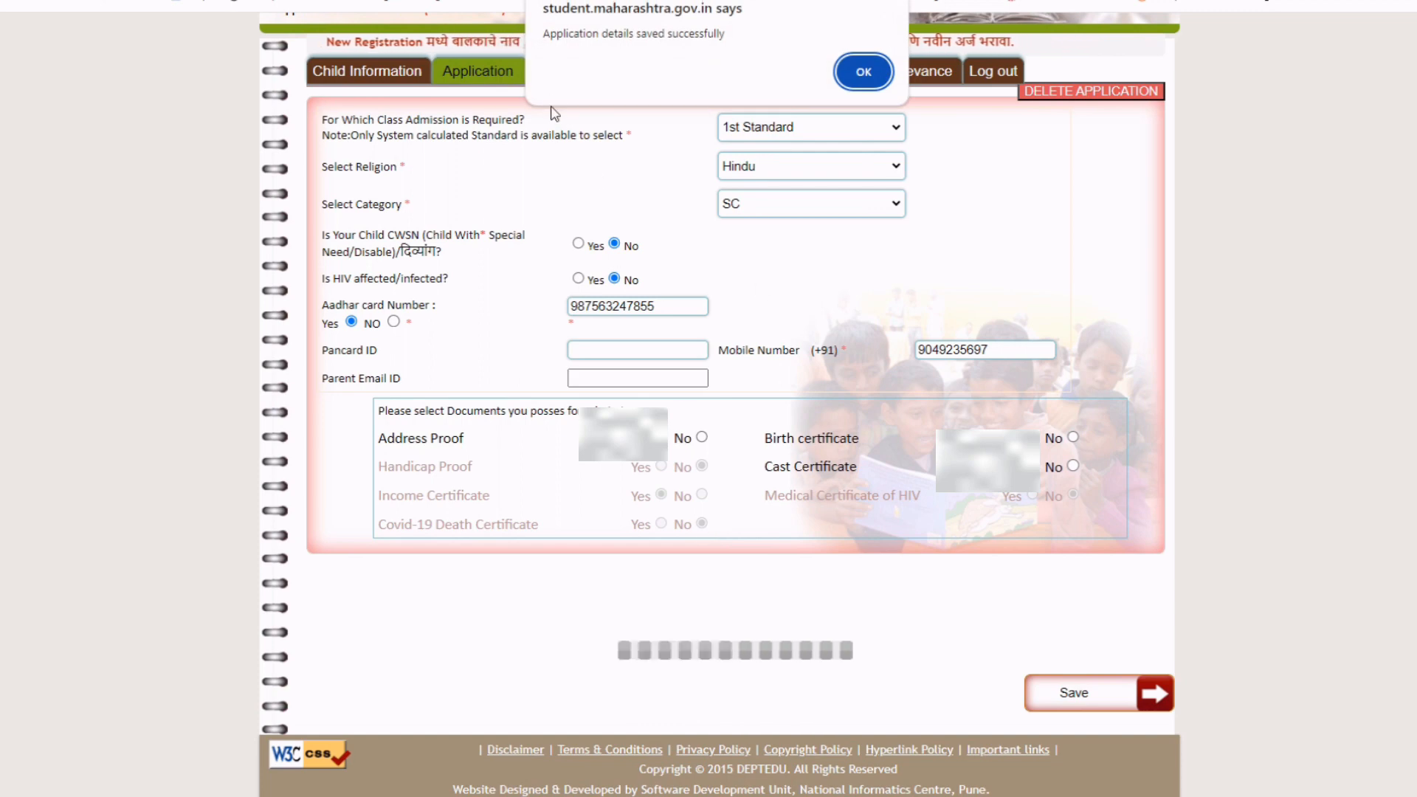
click(862, 72)
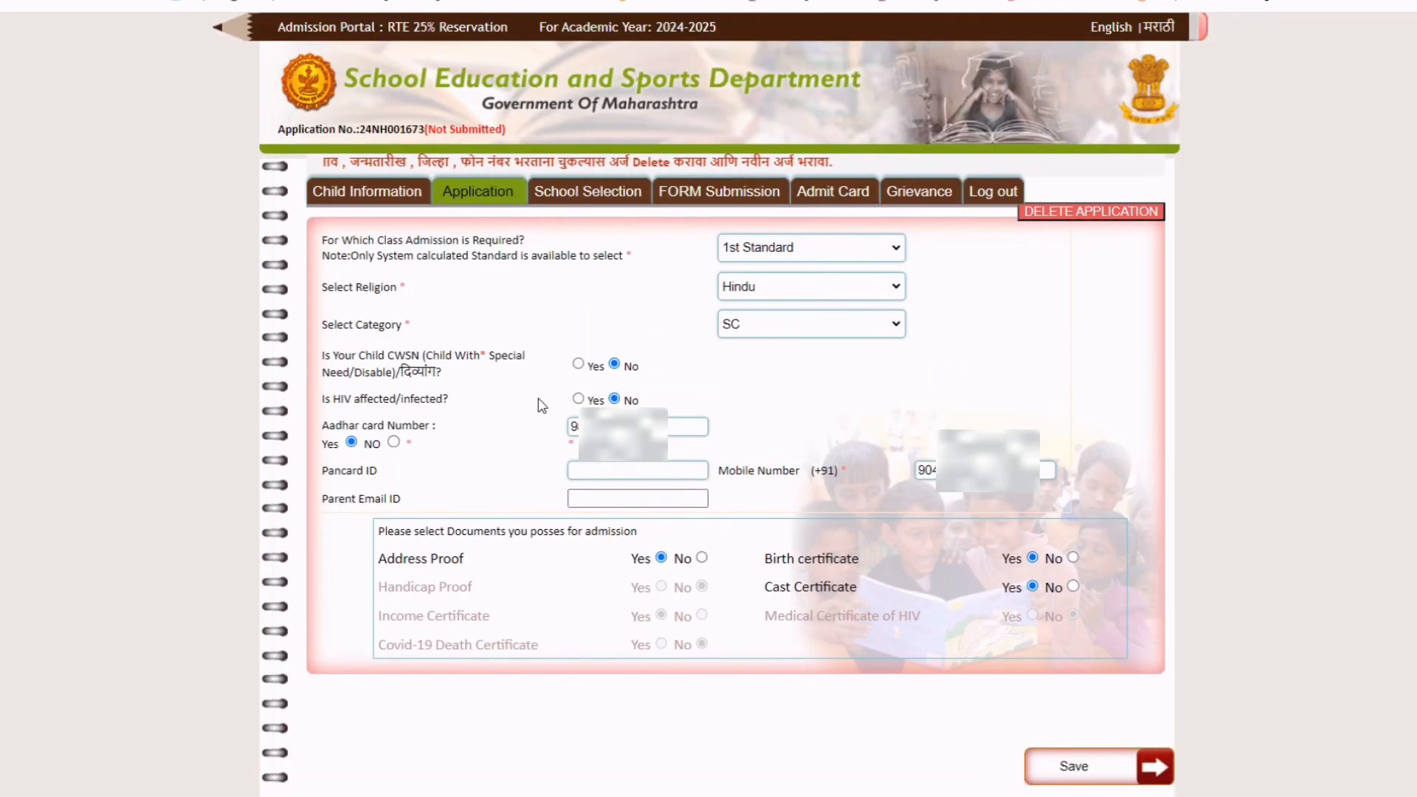
click(578, 195)
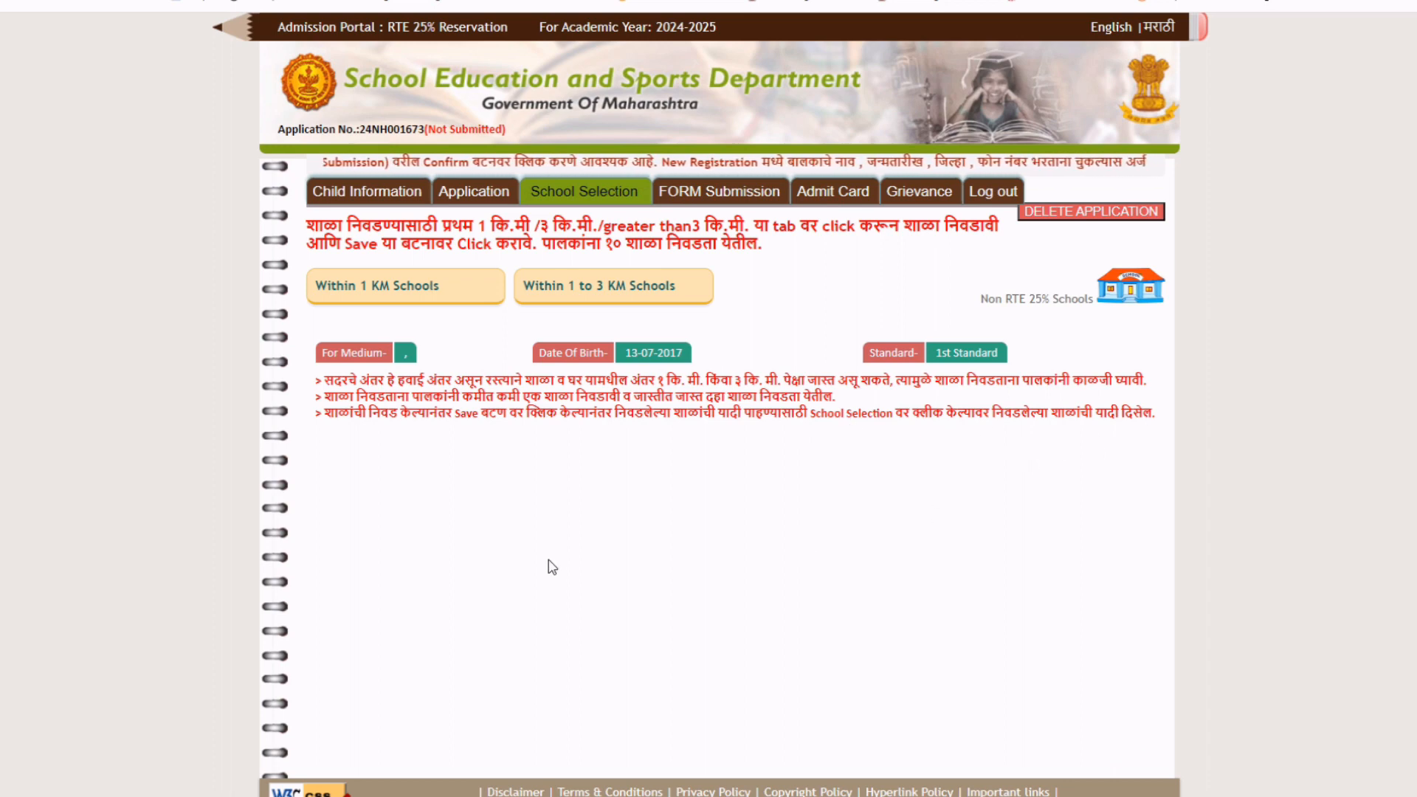
List the within-1-km eligible schools and pick NMC School No. 16 RTO Nashik, the only available one.
click(405, 294)
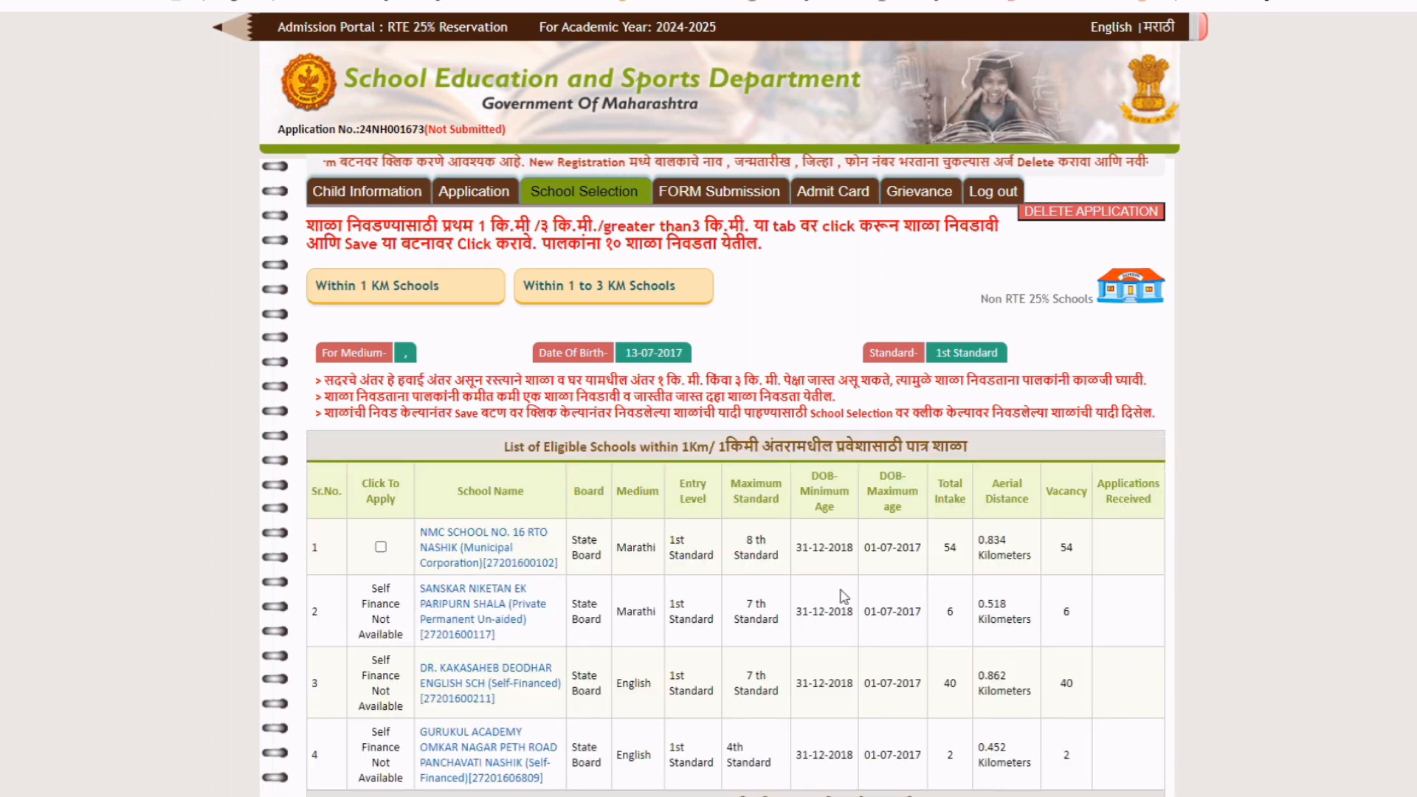
scroll(844, 596, down, 2)
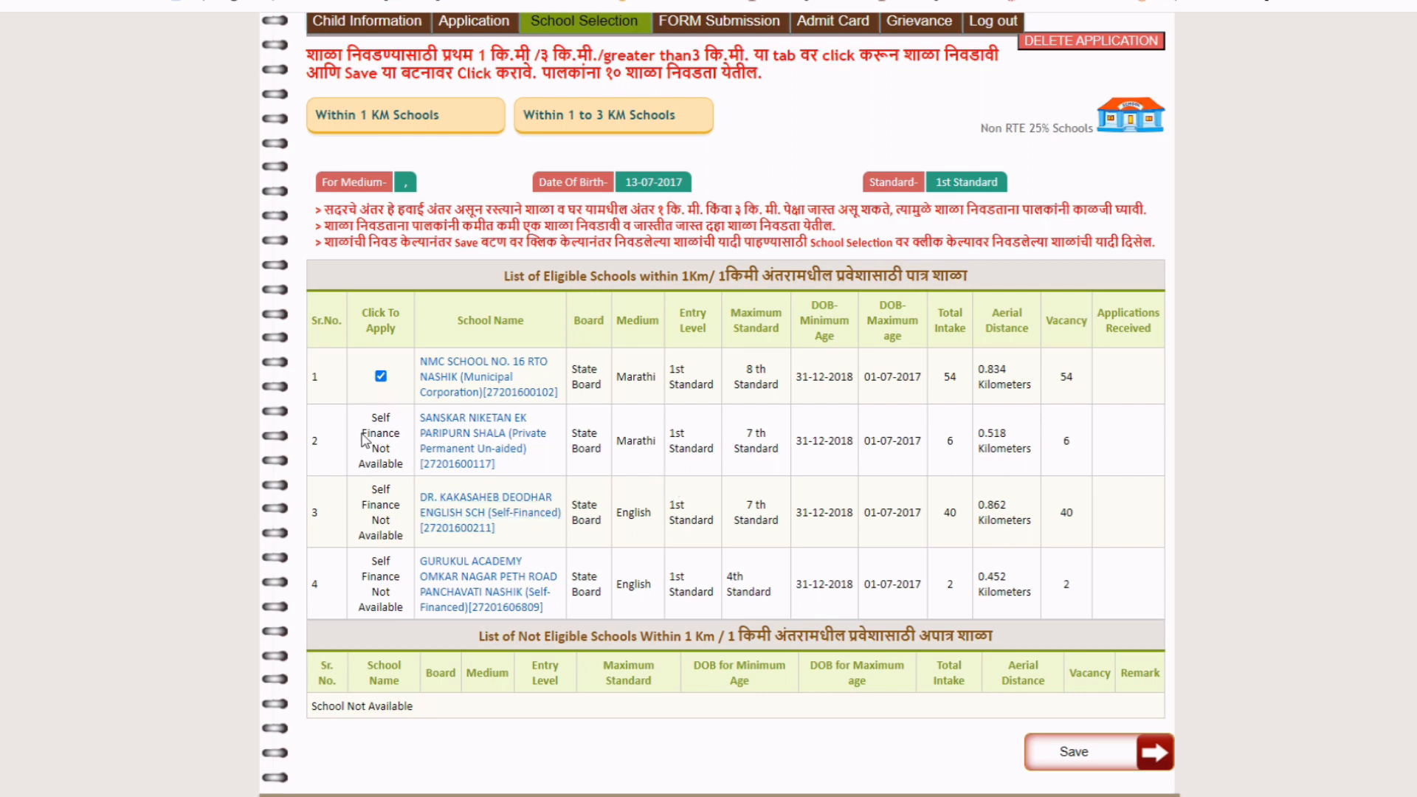
drag(379, 415, 411, 610)
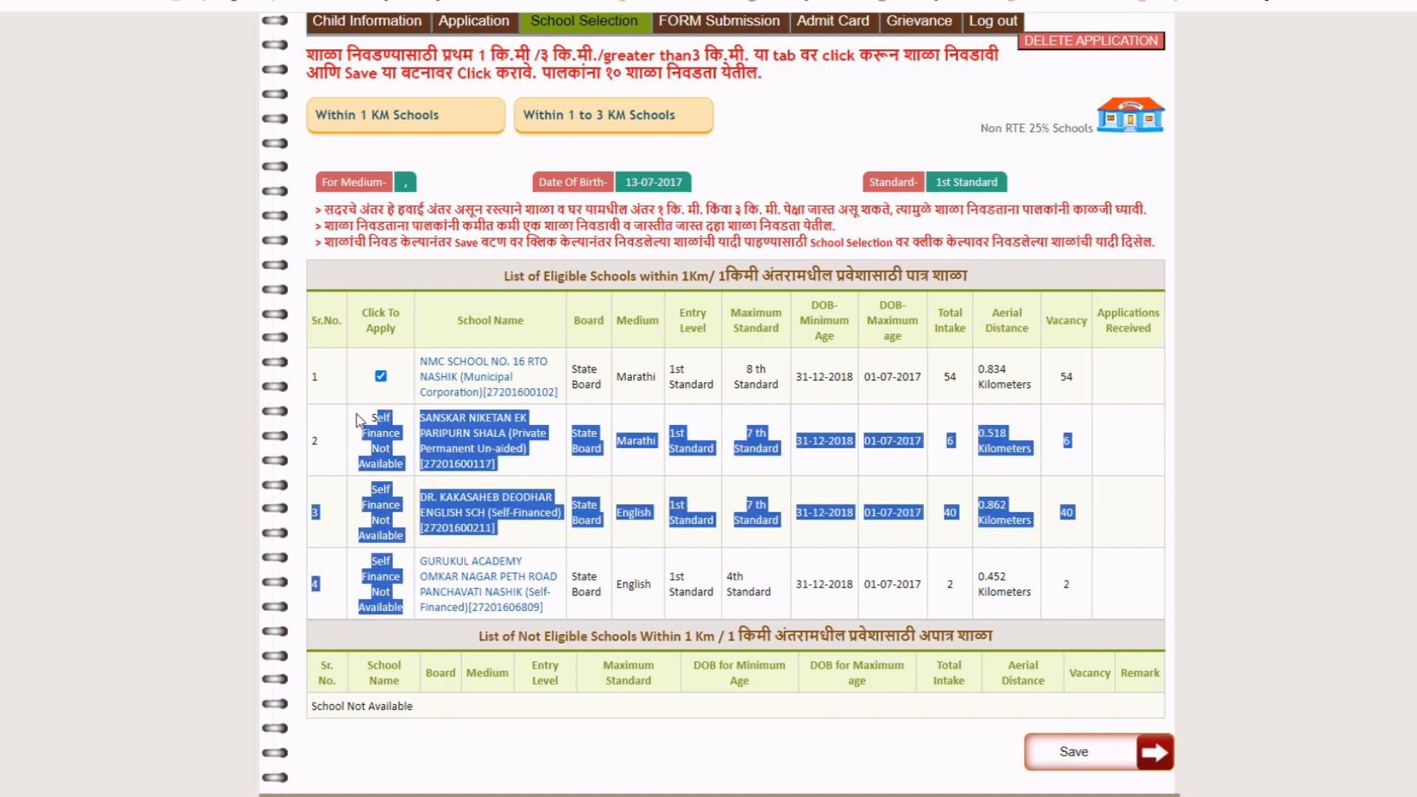
click(352, 443)
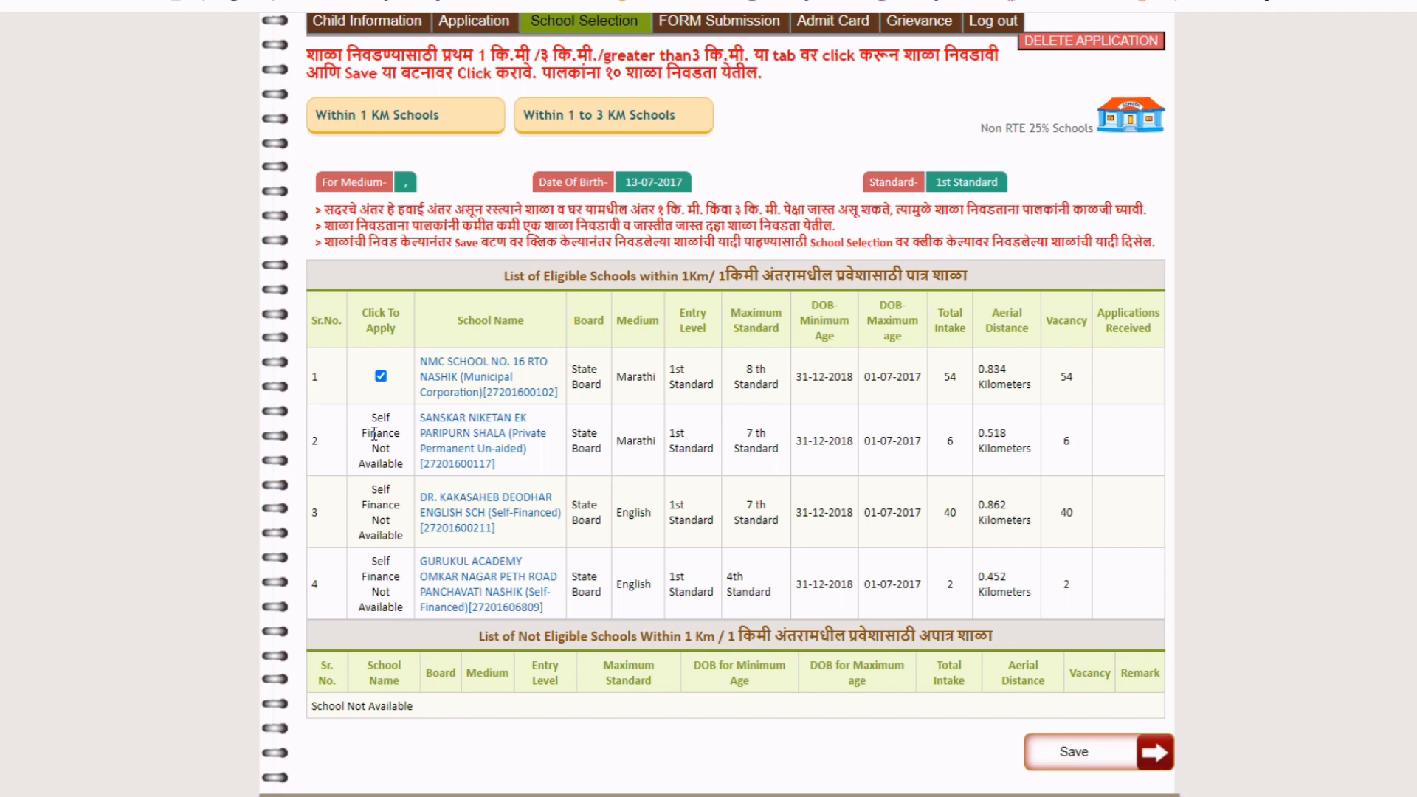
scroll(374, 434, up, 1)
scroll(410, 365, down, 2)
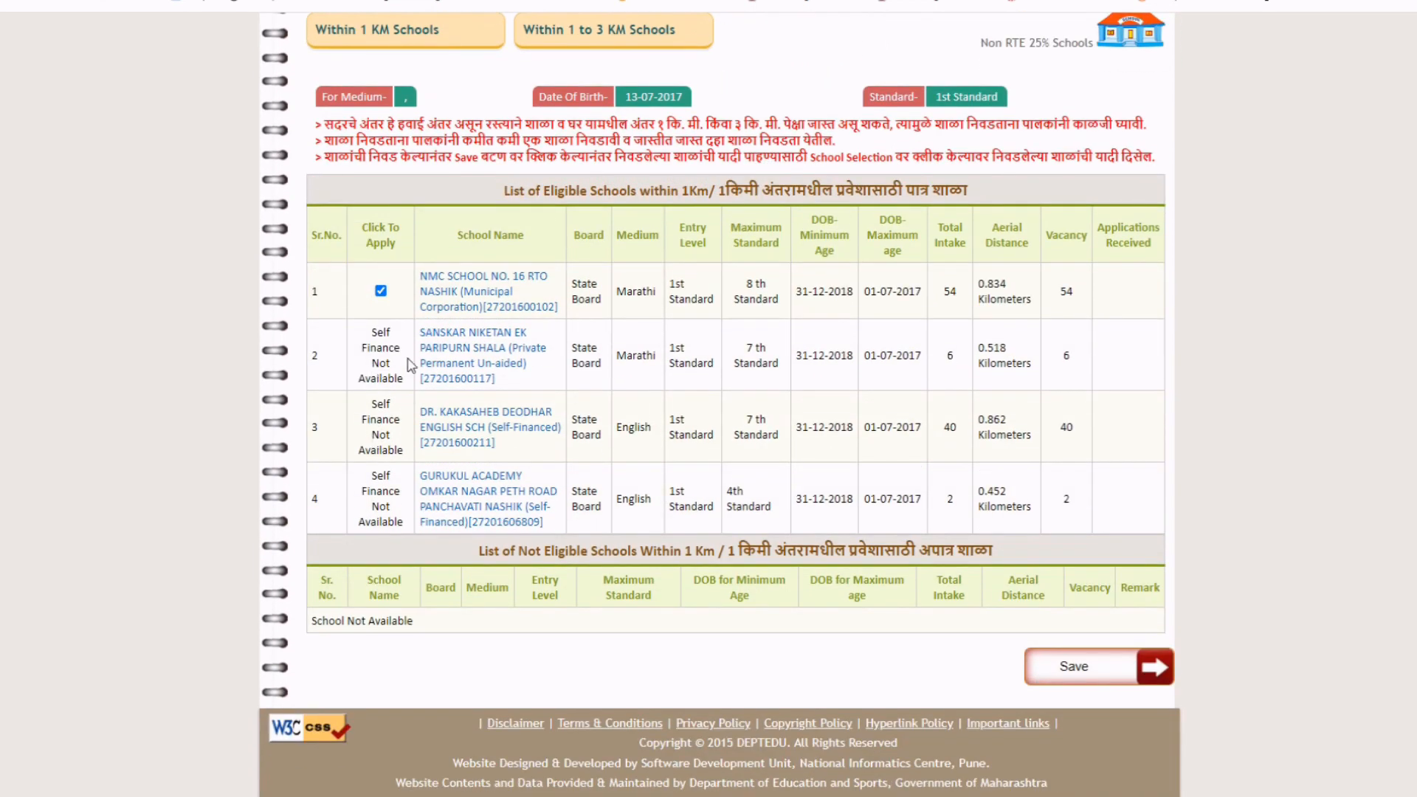
scroll(466, 396, up, 3)
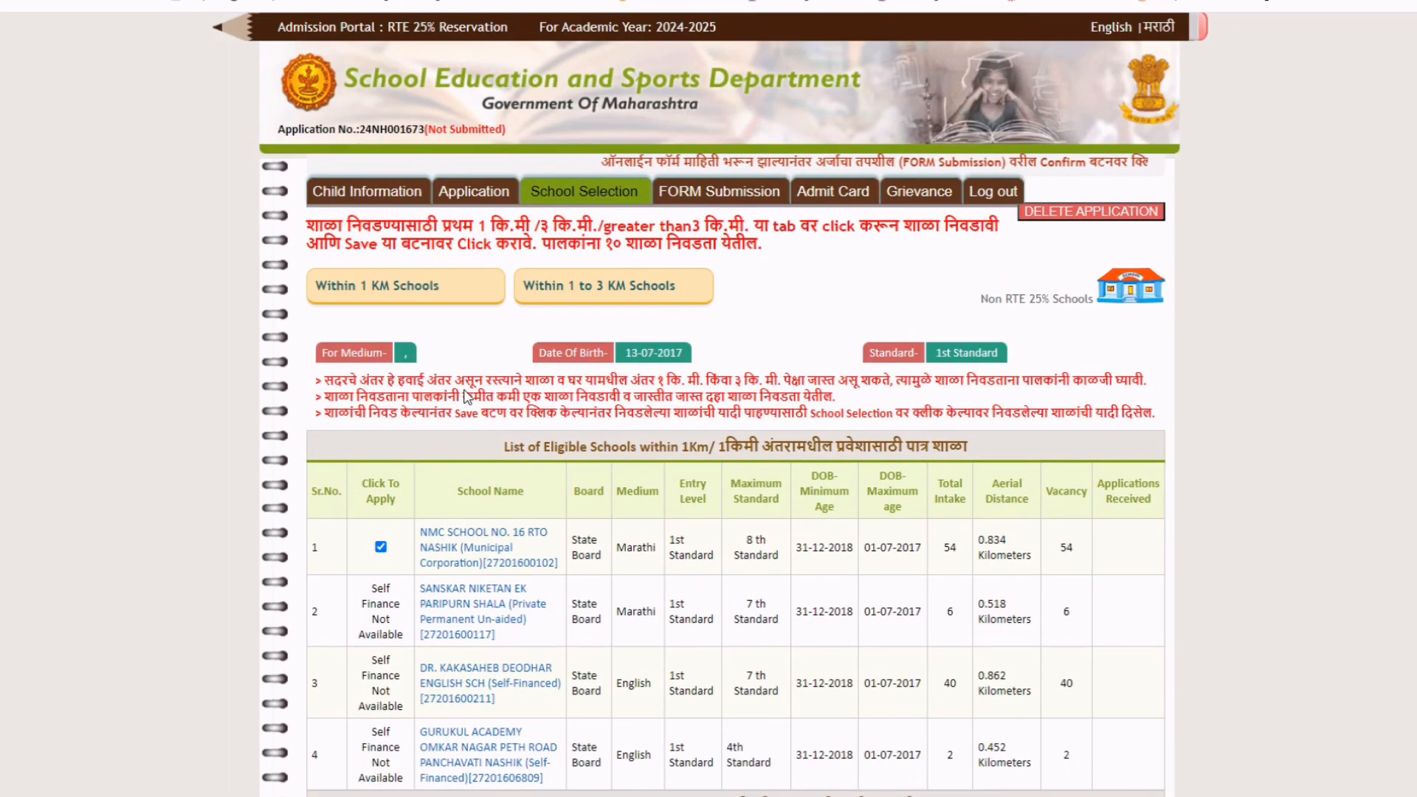
Show the eligible schools within 1 to 3 km and look through the list.
click(611, 292)
scroll(571, 555, down, 2)
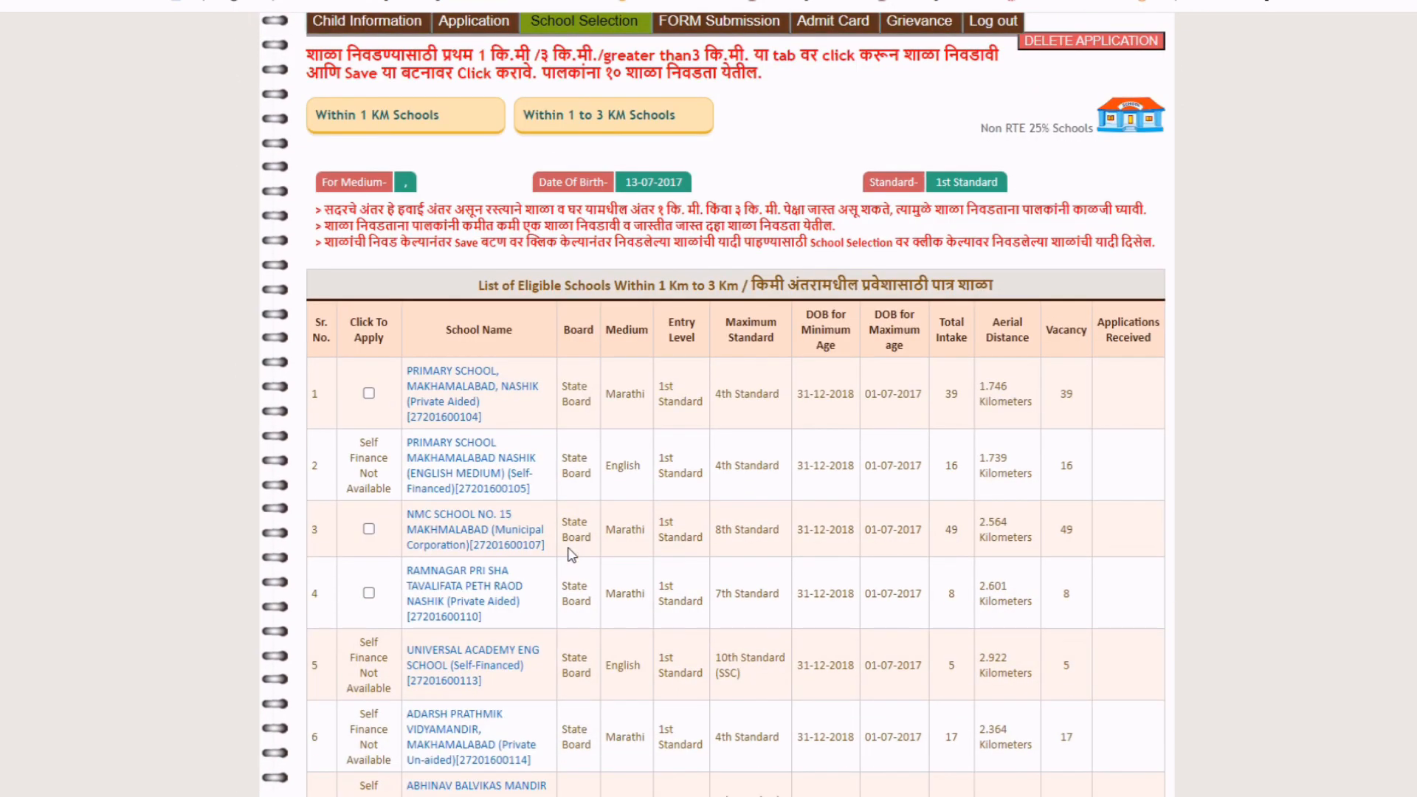
scroll(572, 555, down, 6)
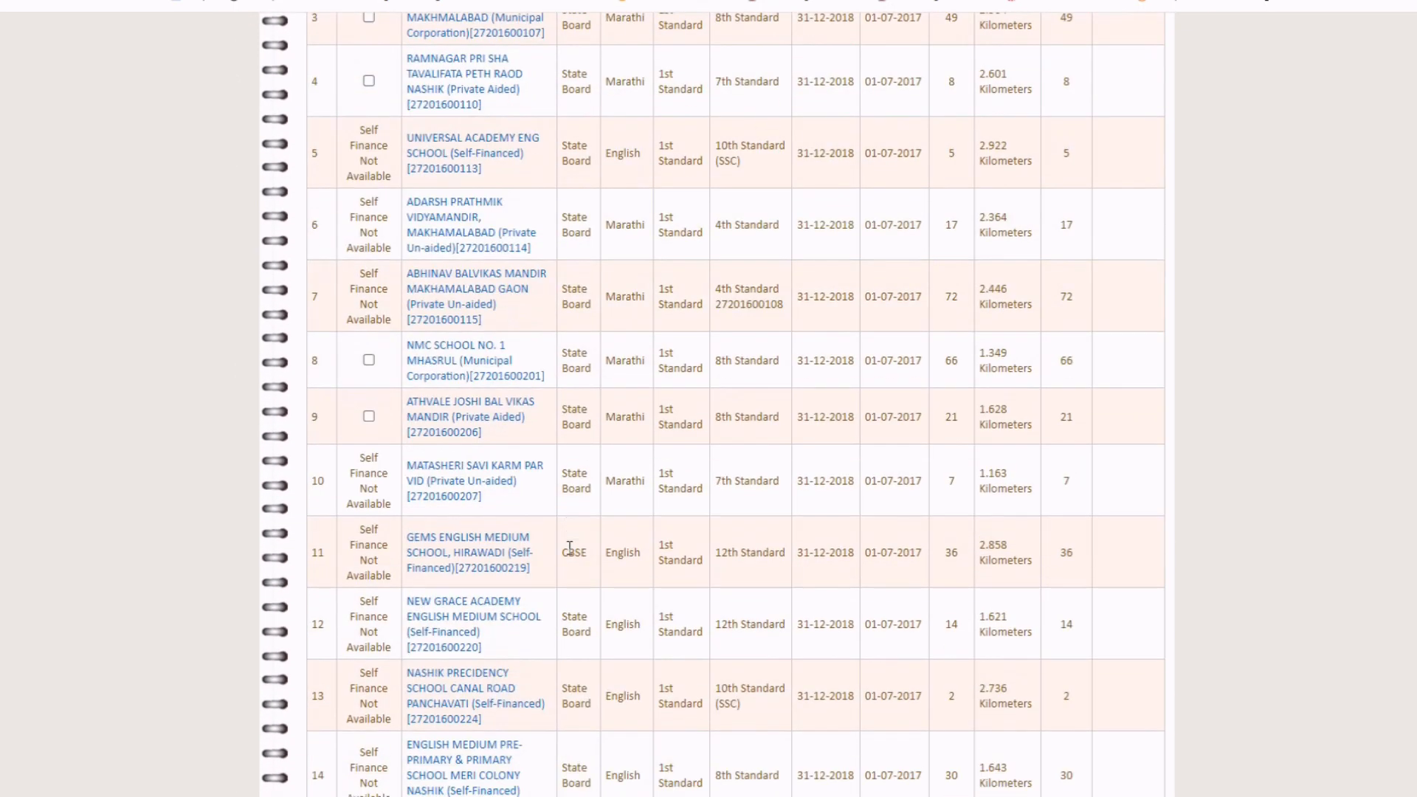
scroll(570, 547, down, 6)
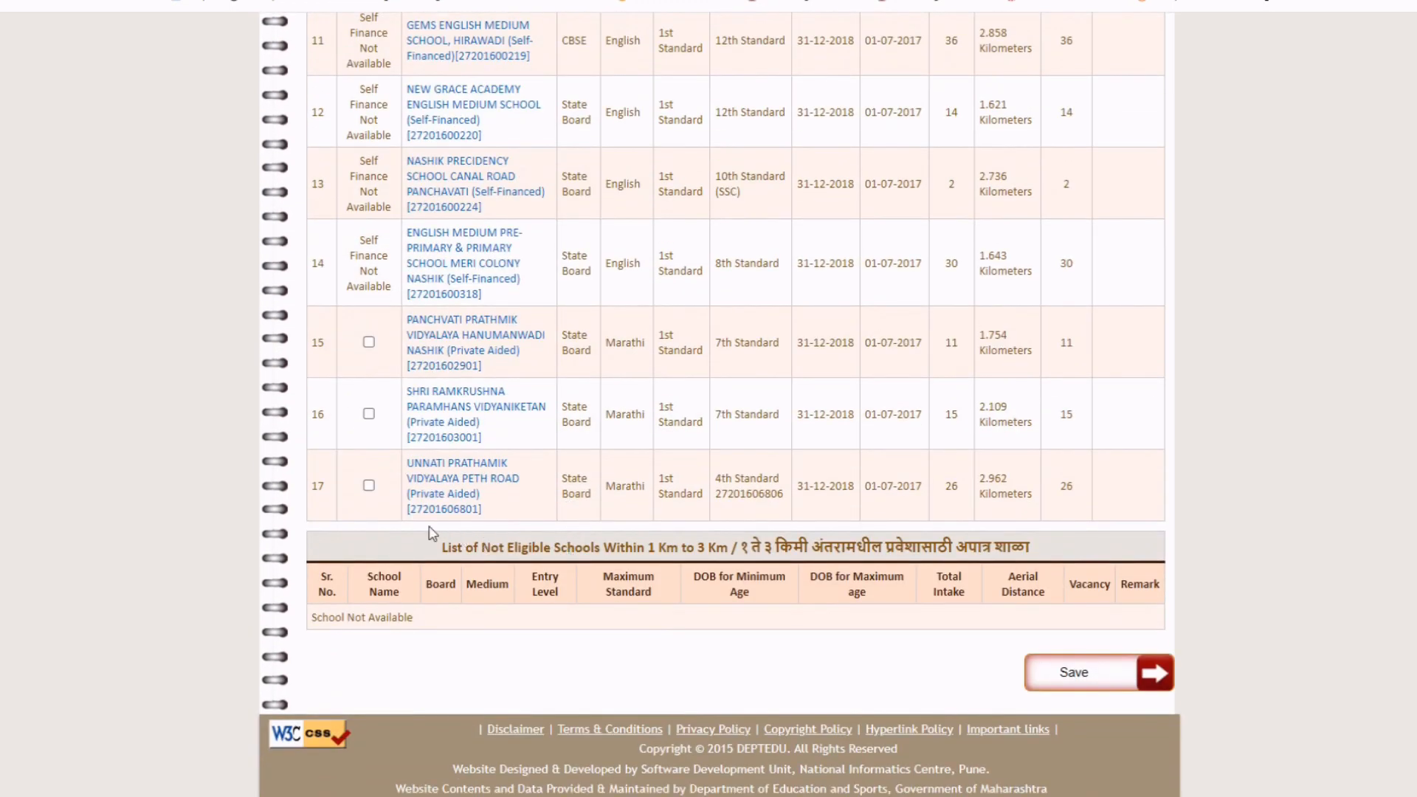
scroll(536, 454, up, 12)
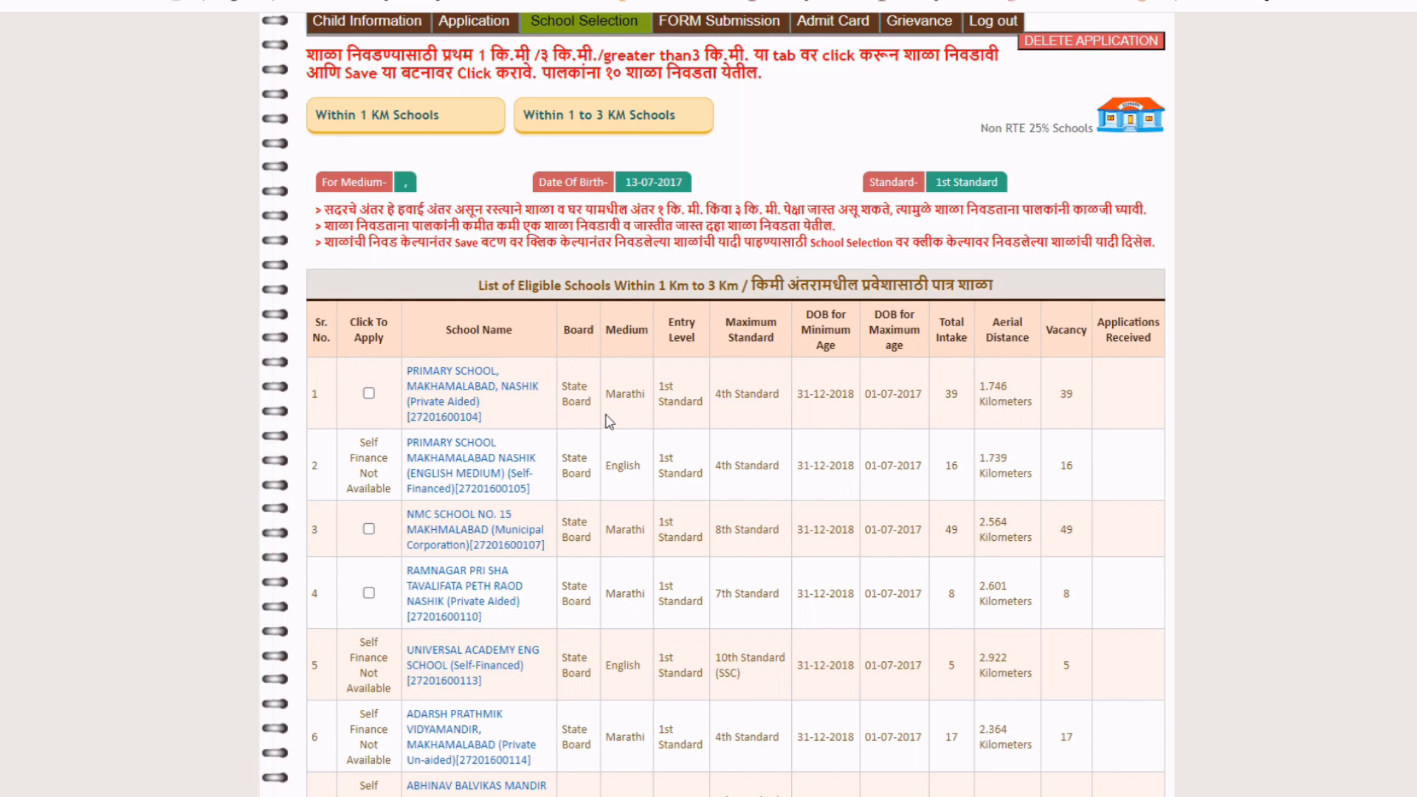
scroll(620, 493, down, 3)
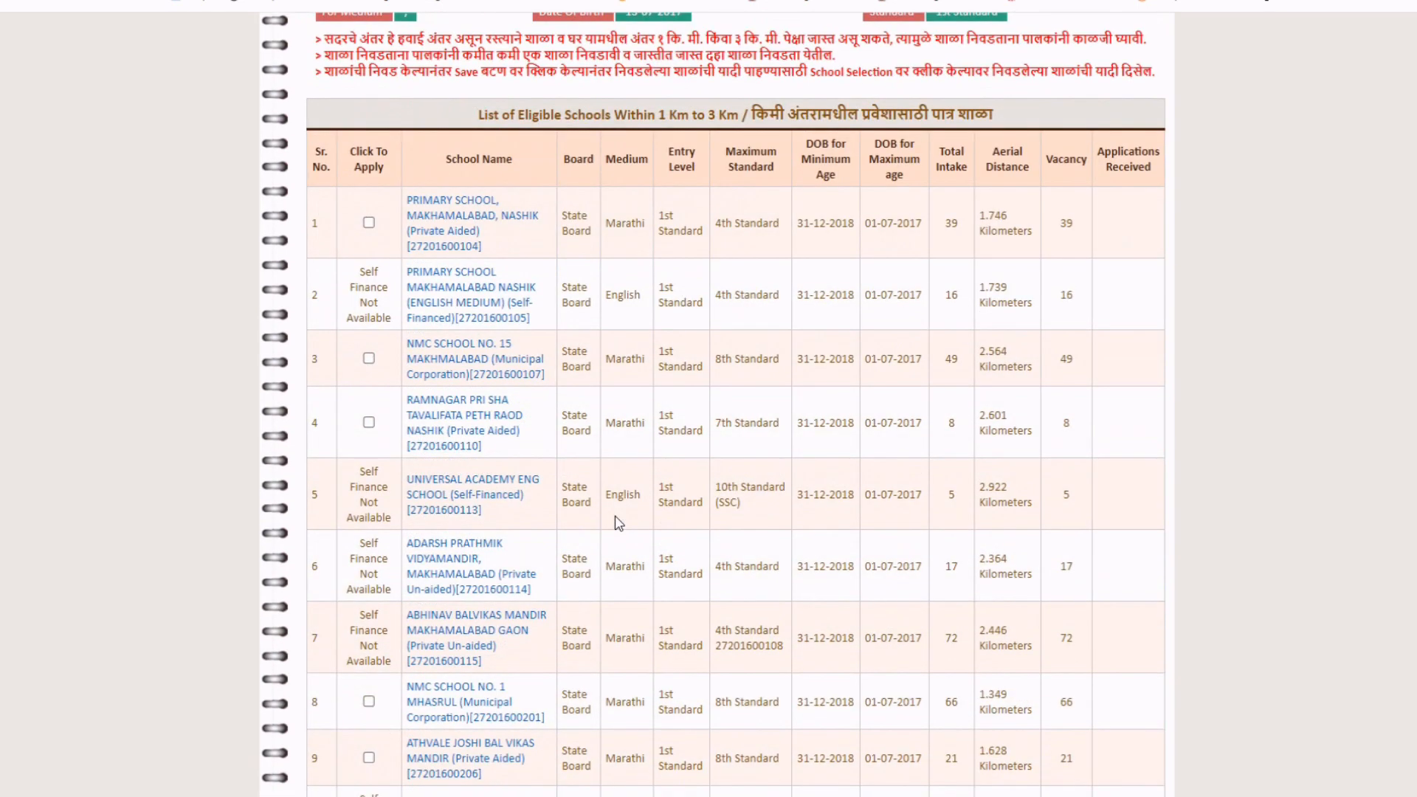
scroll(618, 523, down, 3)
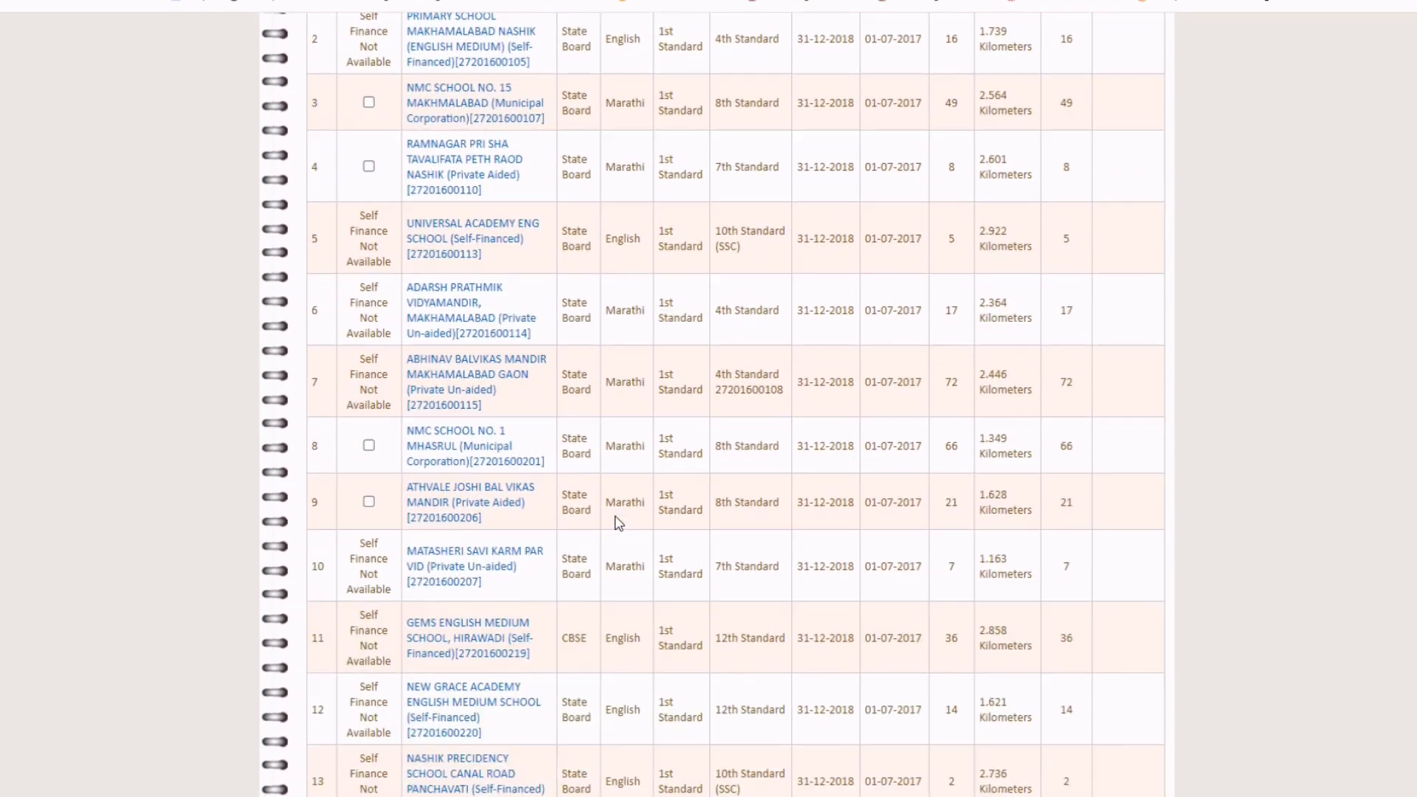
scroll(618, 523, down, 4)
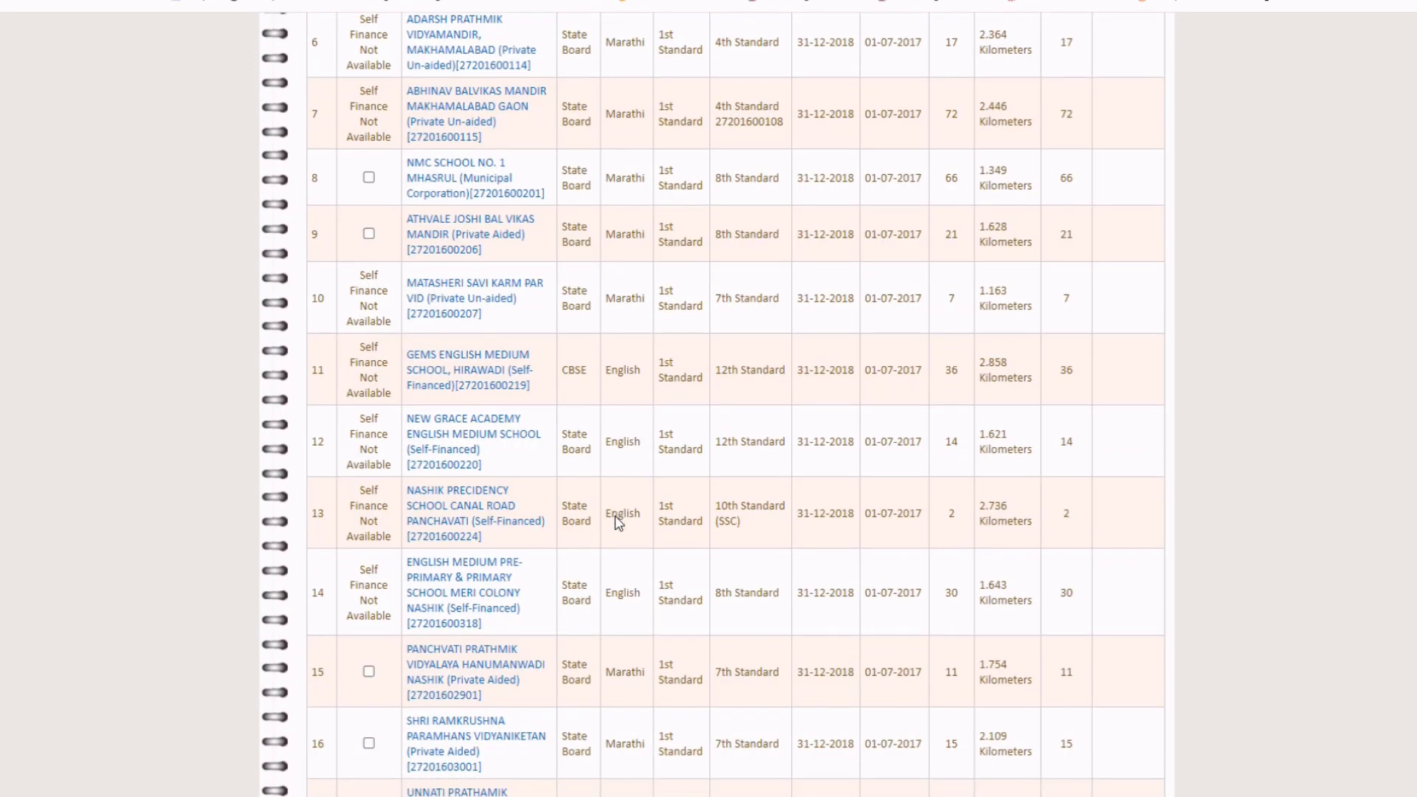
scroll(617, 517, down, 2)
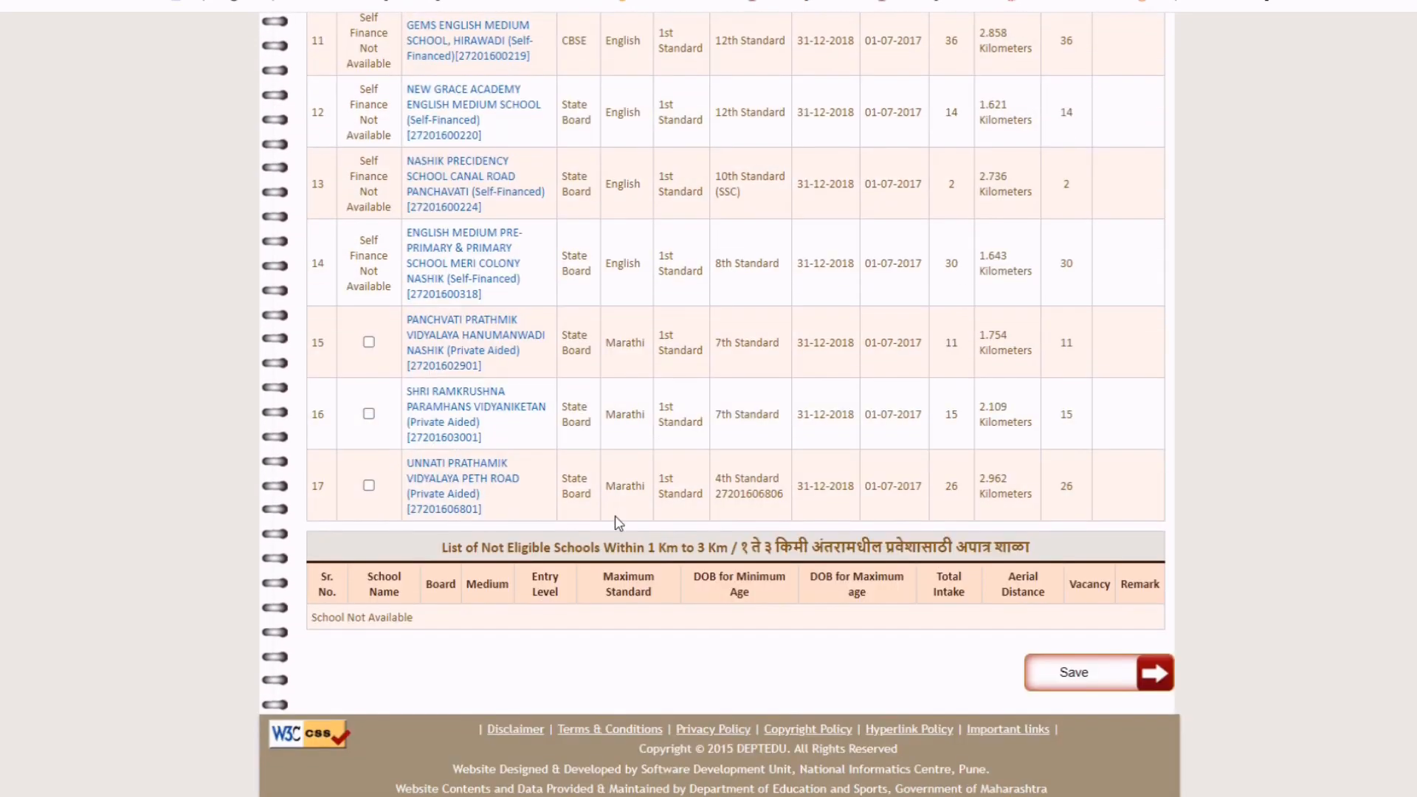
scroll(619, 523, up, 1)
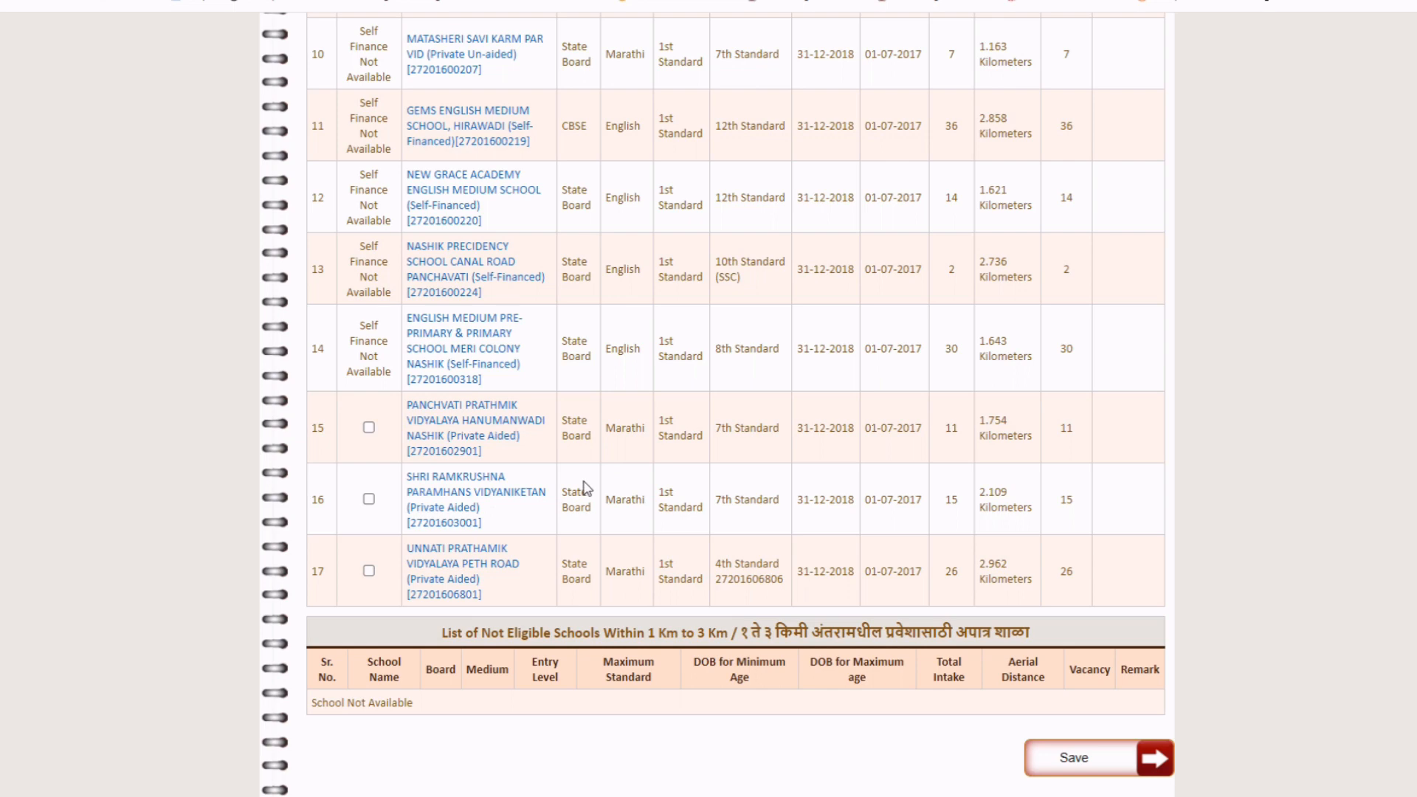
scroll(585, 488, up, 9)
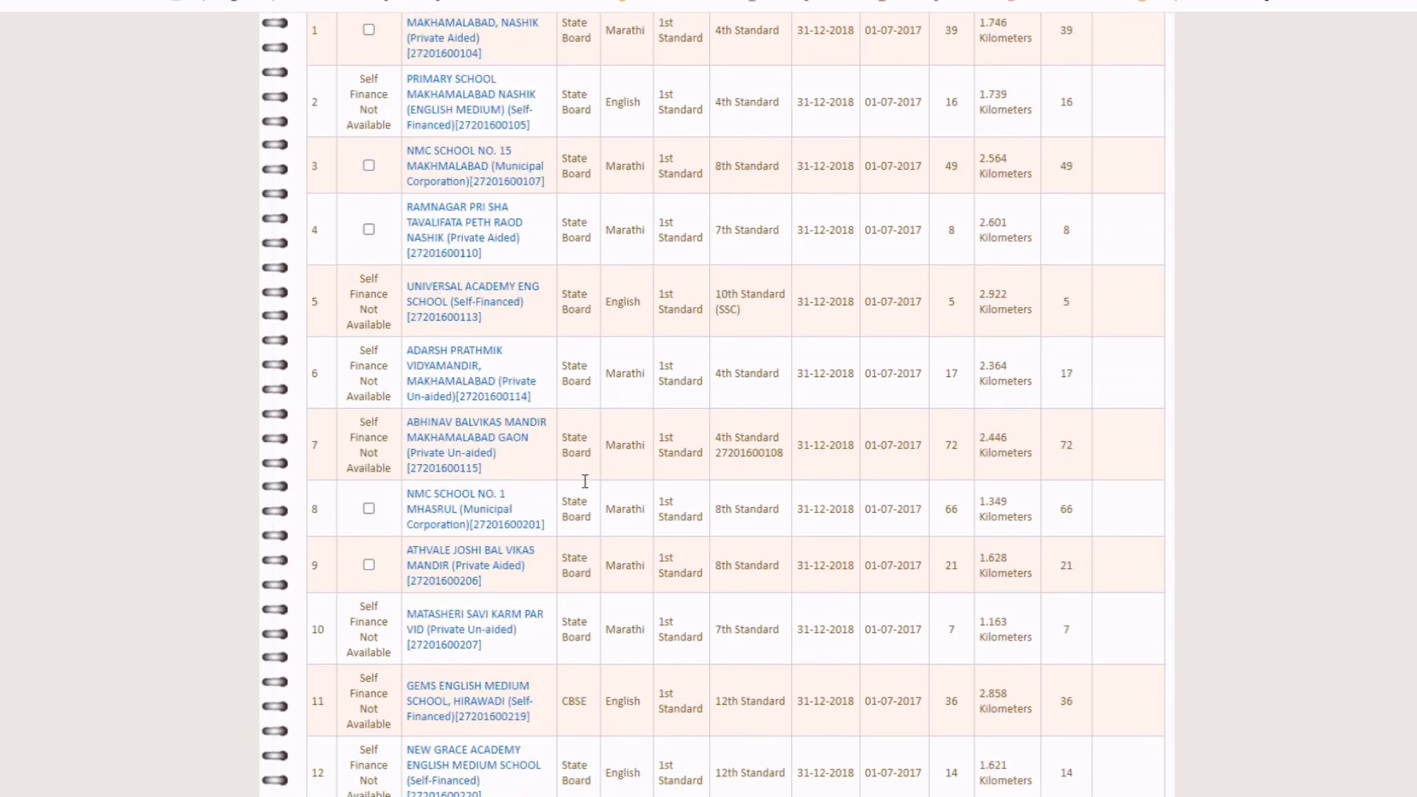
Apply to Makhamalabad Primary, NMC No. 1 Mhasrul, Athvale Joshi and Unnati Prathamik schools, then save.
click(368, 224)
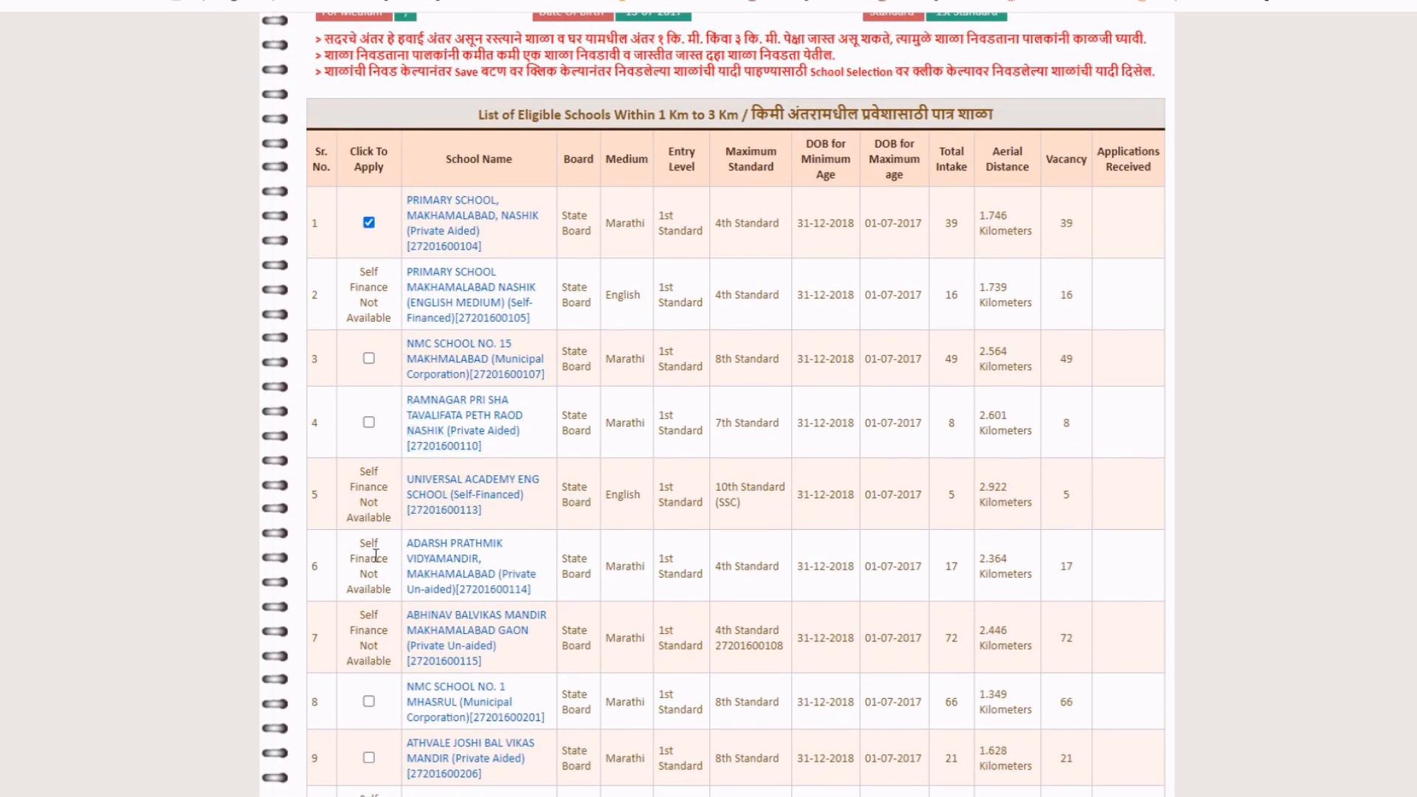
click(368, 702)
scroll(458, 506, down, 5)
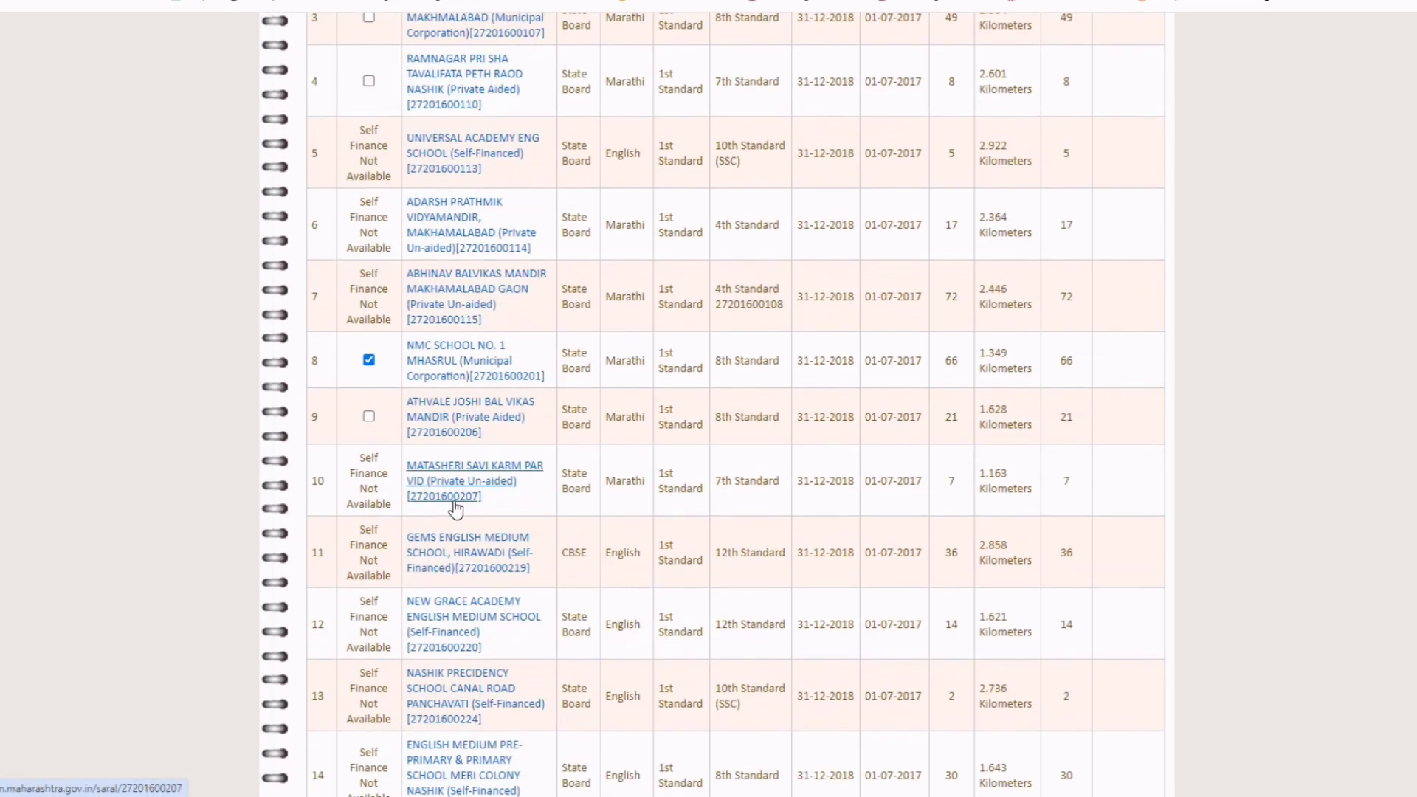
click(369, 416)
scroll(417, 499, down, 7)
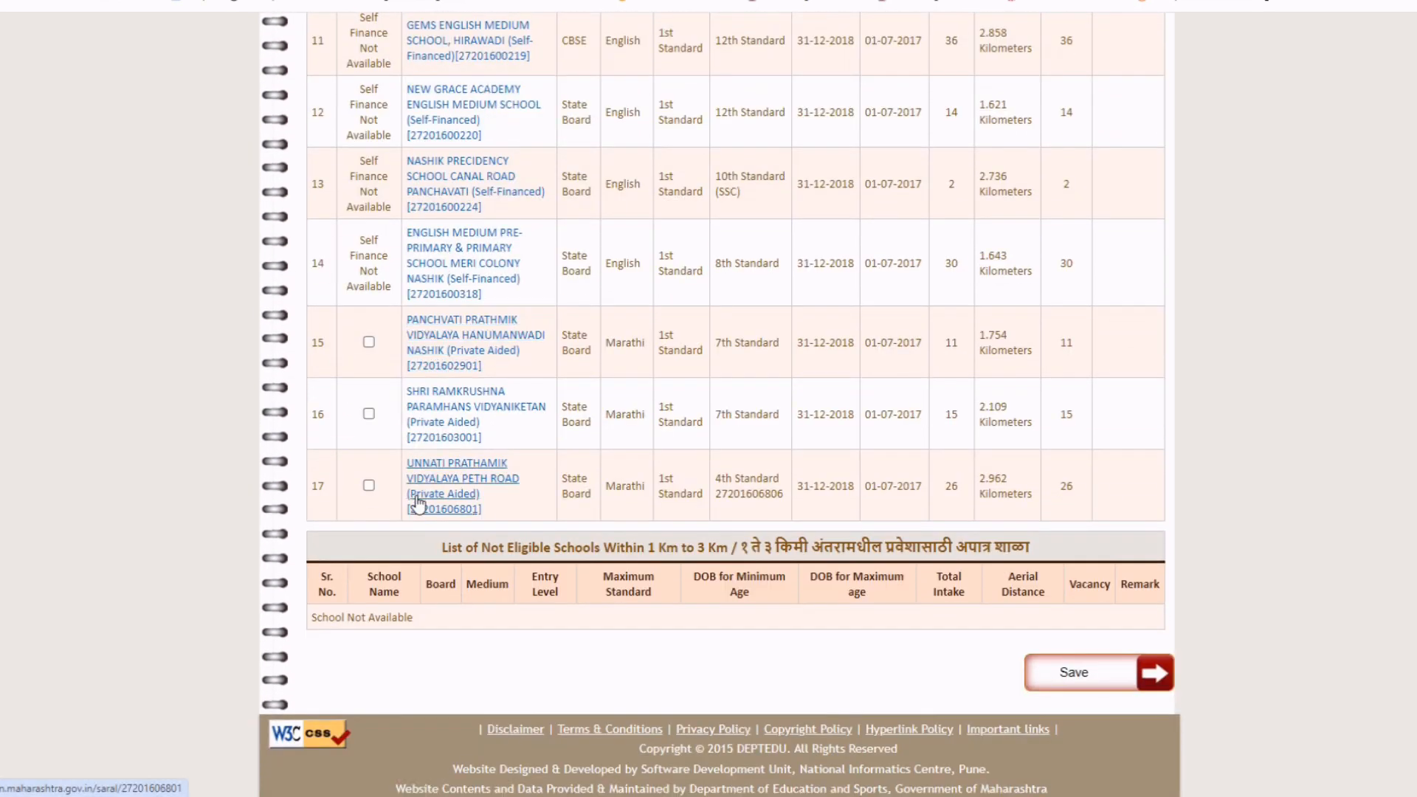
scroll(419, 504, up, 4)
scroll(417, 504, up, 3)
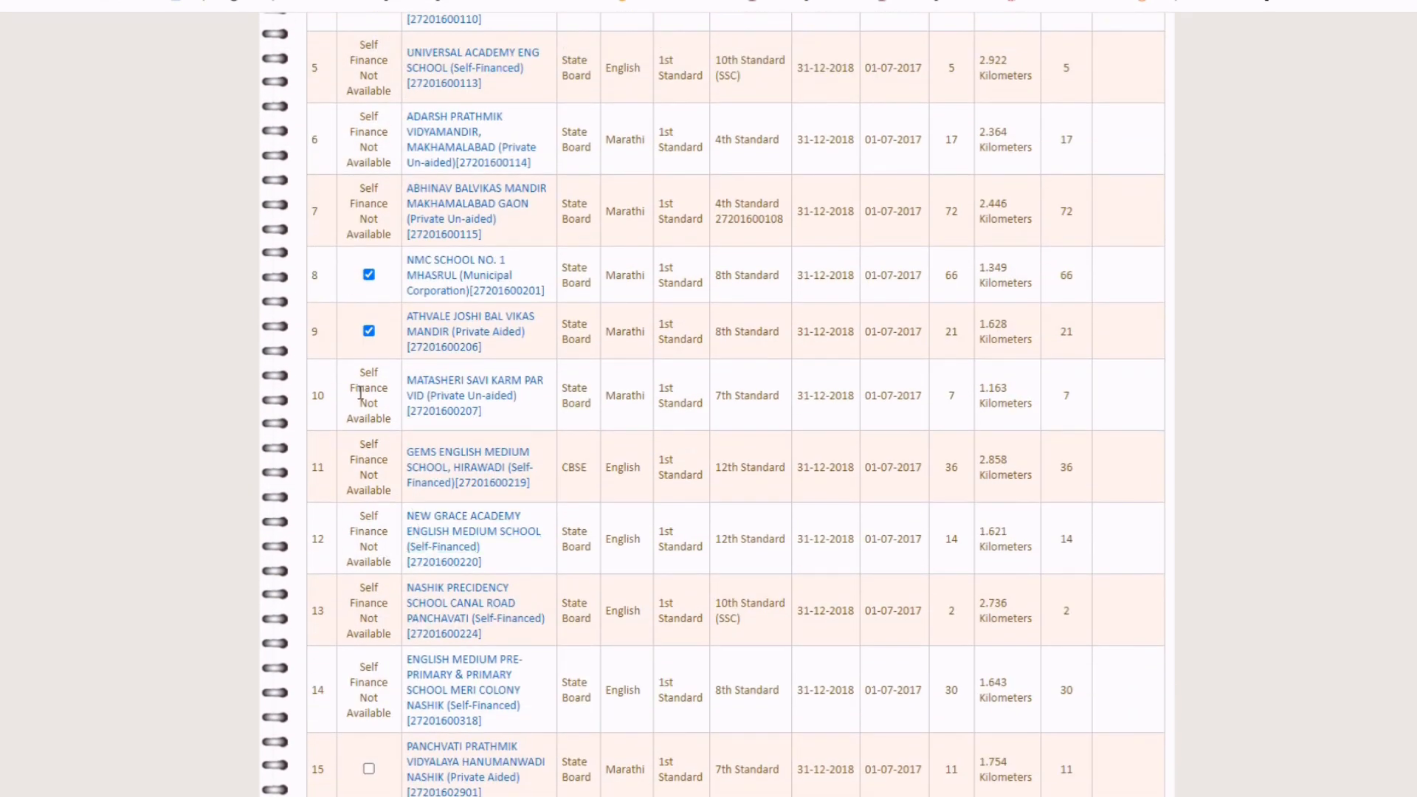
scroll(366, 580, up, 5)
scroll(361, 388, up, 3)
scroll(768, 372, down, 11)
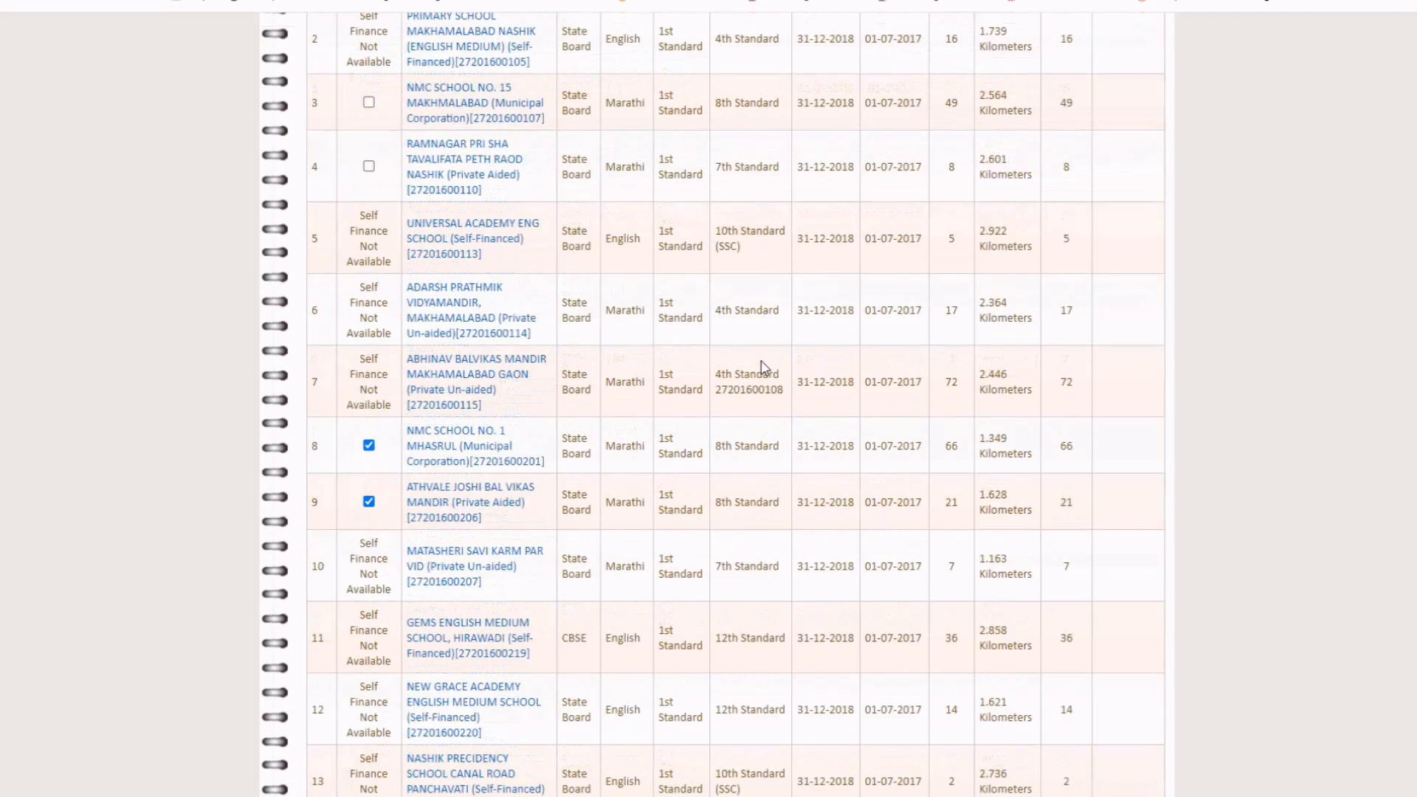
scroll(765, 368, down, 3)
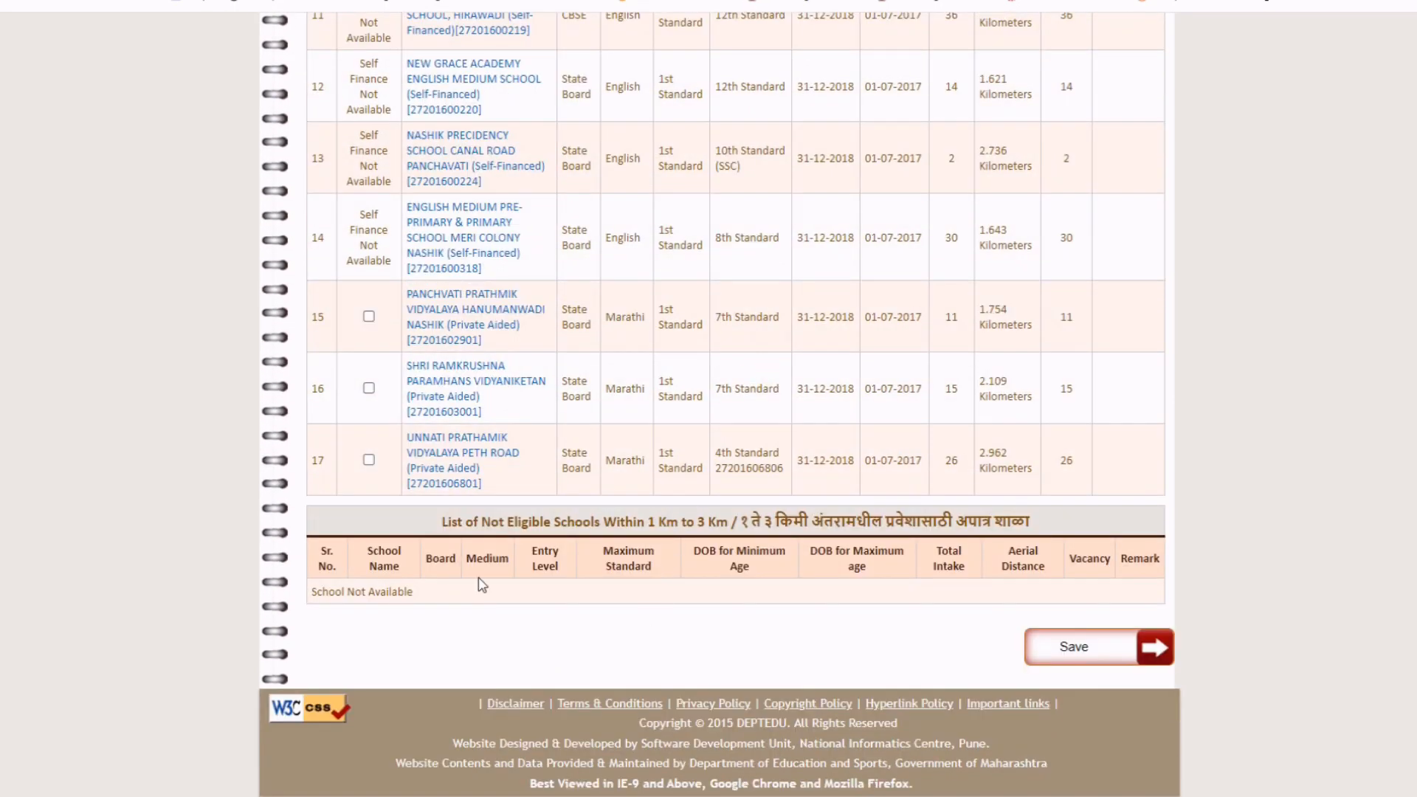
click(369, 459)
scroll(592, 377, up, 12)
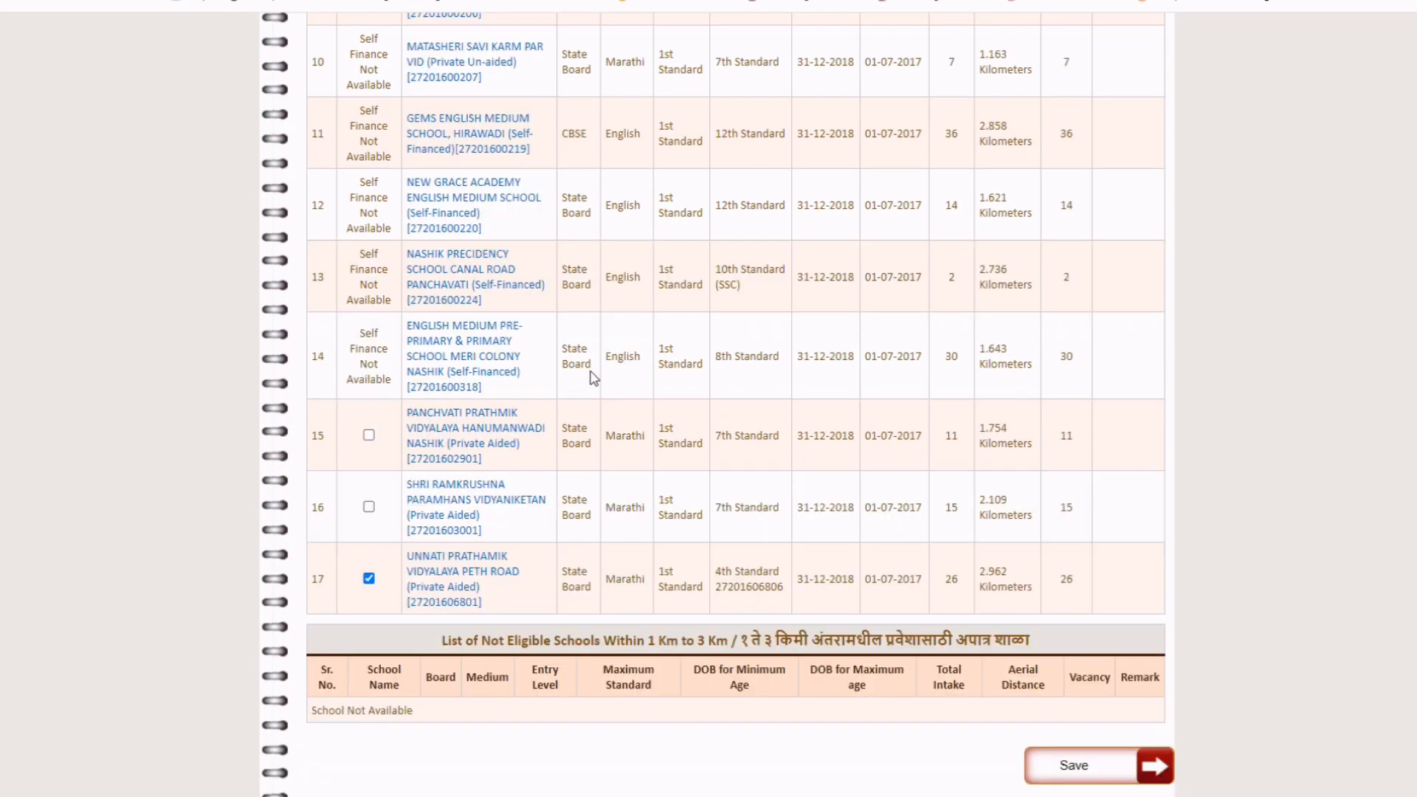
scroll(592, 378, down, 12)
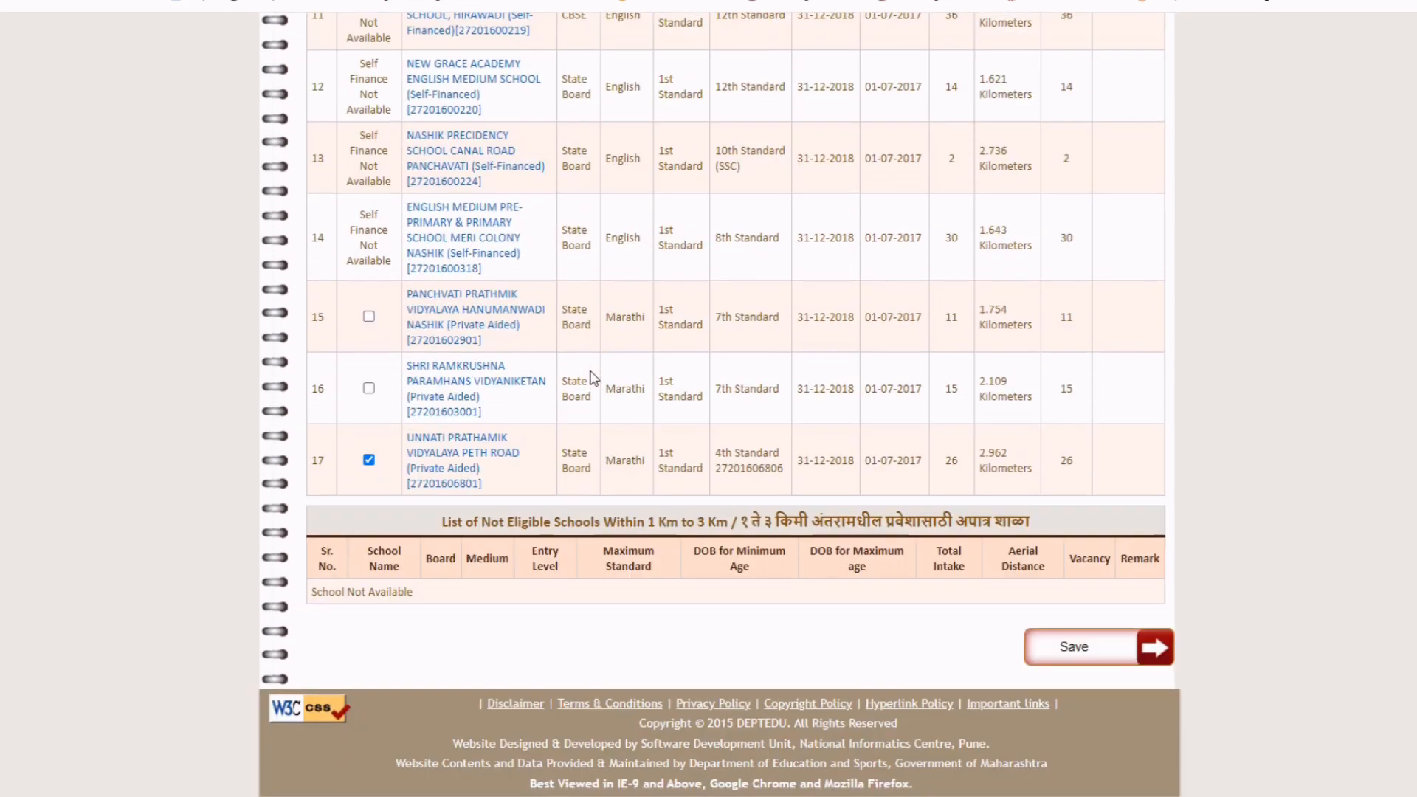
click(1110, 661)
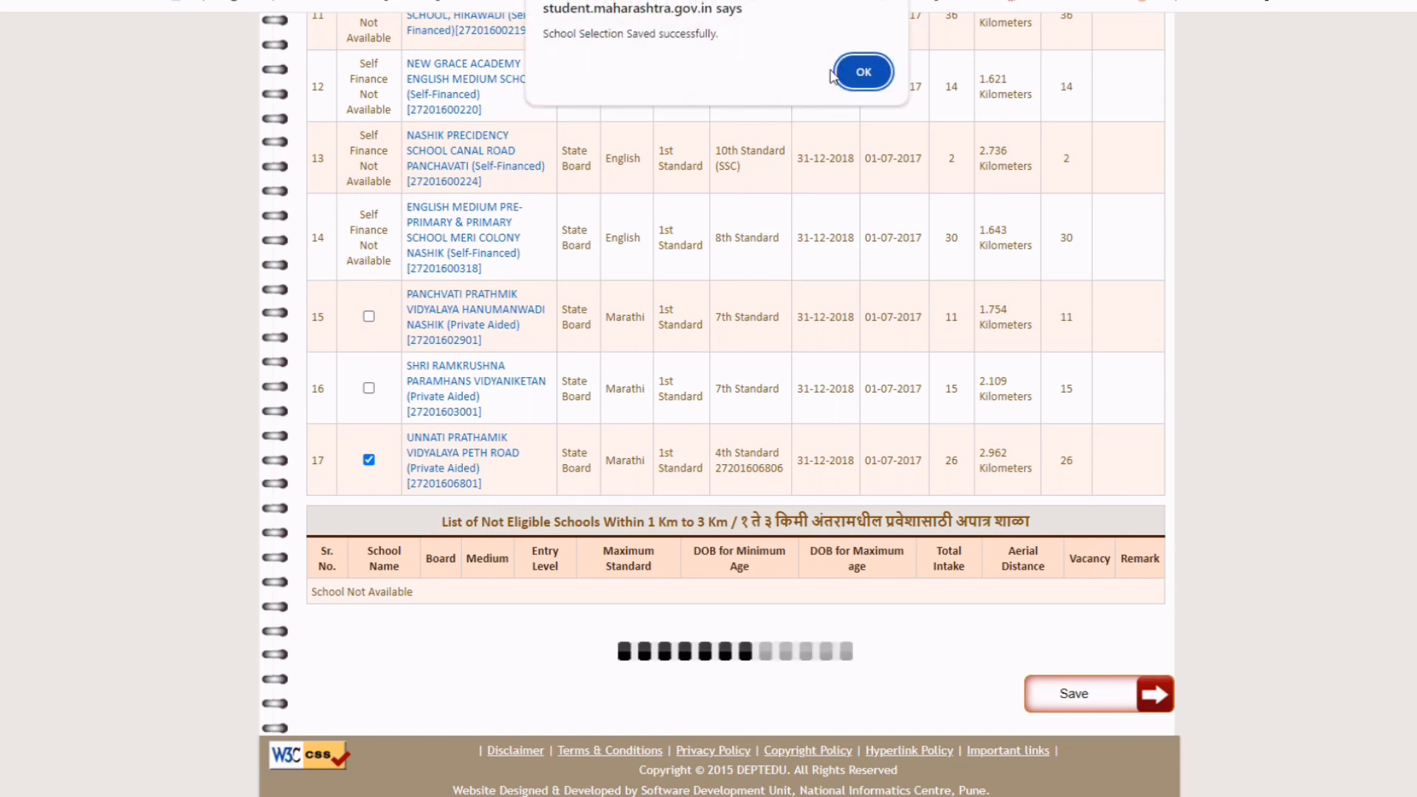
click(863, 73)
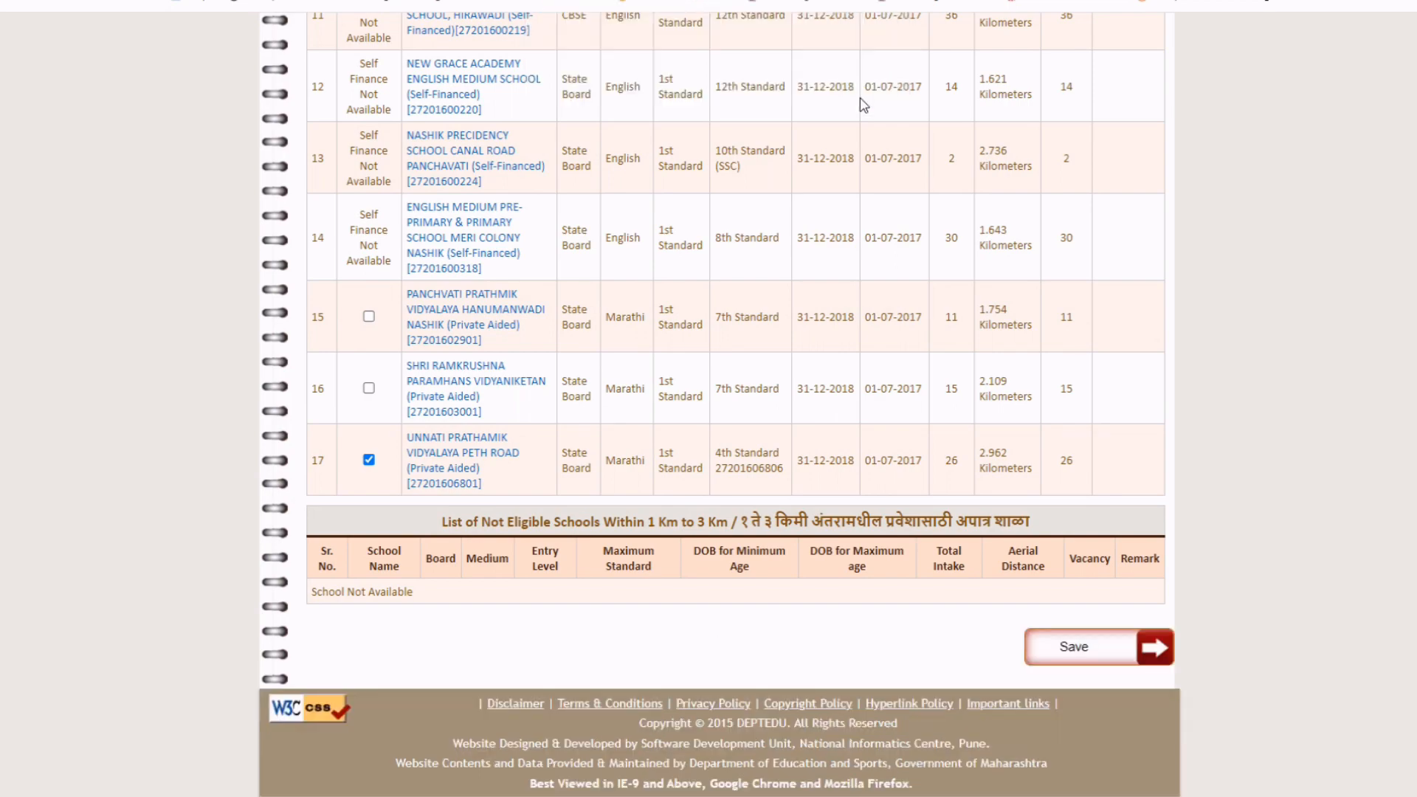
Review the saved school selection summary, then move to the FORM Submission Application Details page.
scroll(701, 412, up, 15)
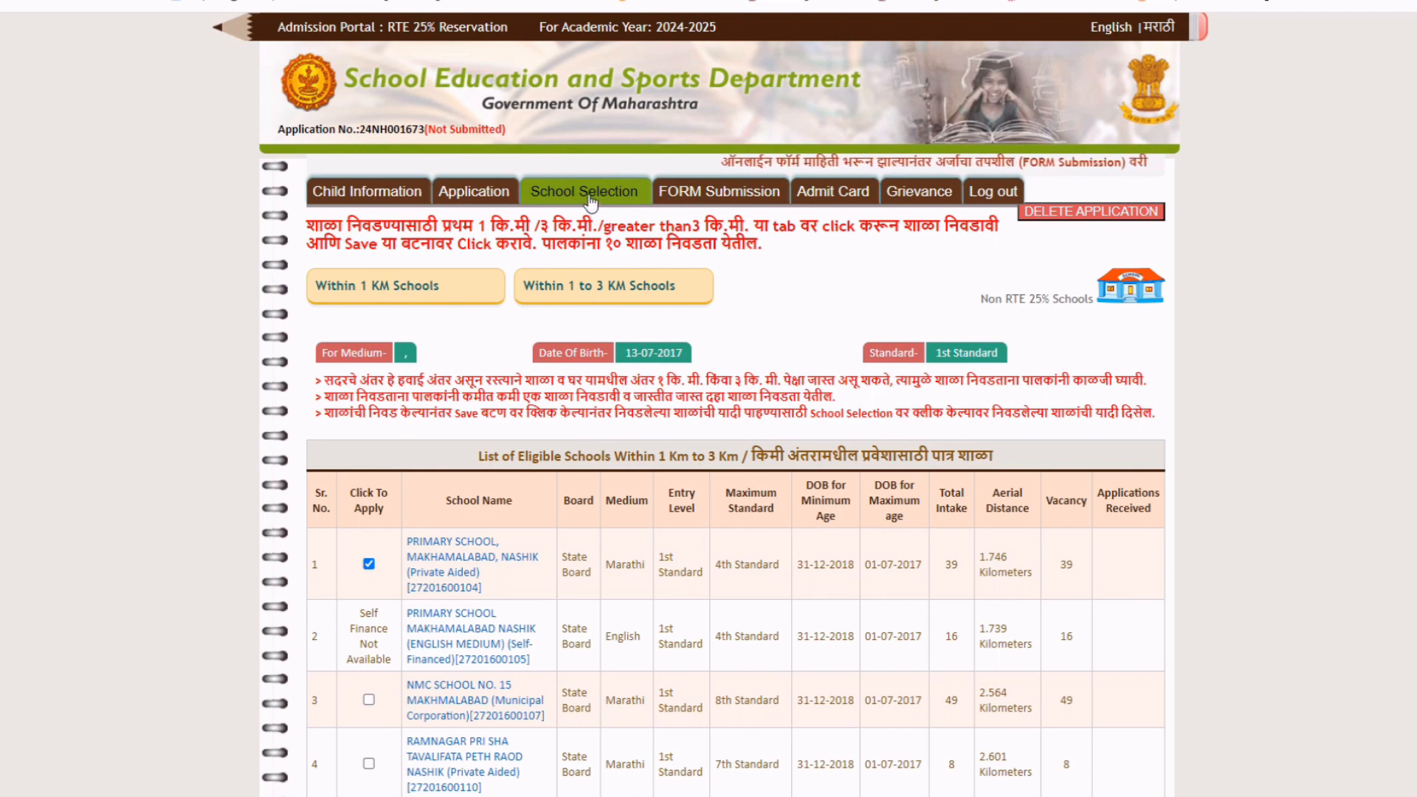
click(591, 200)
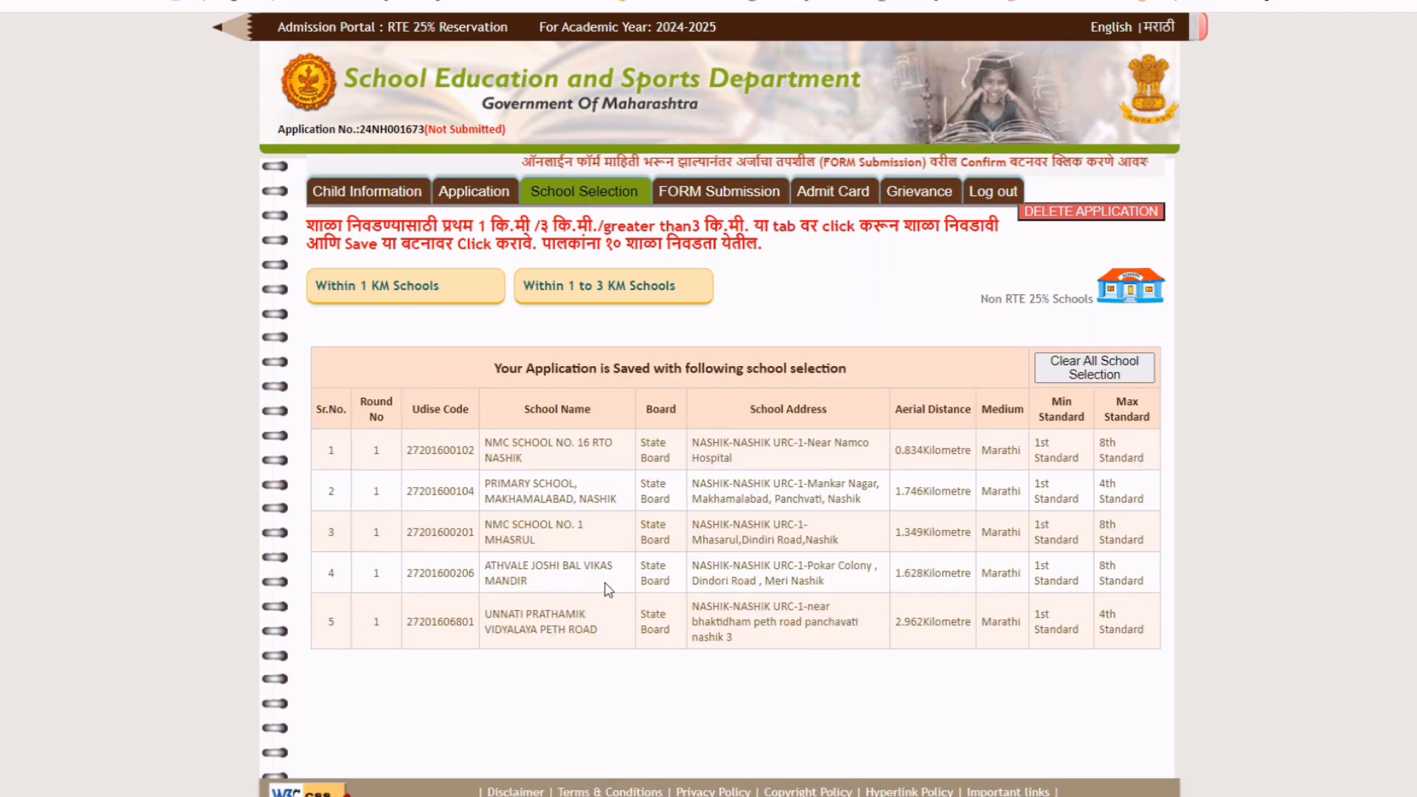
scroll(617, 479, down, 1)
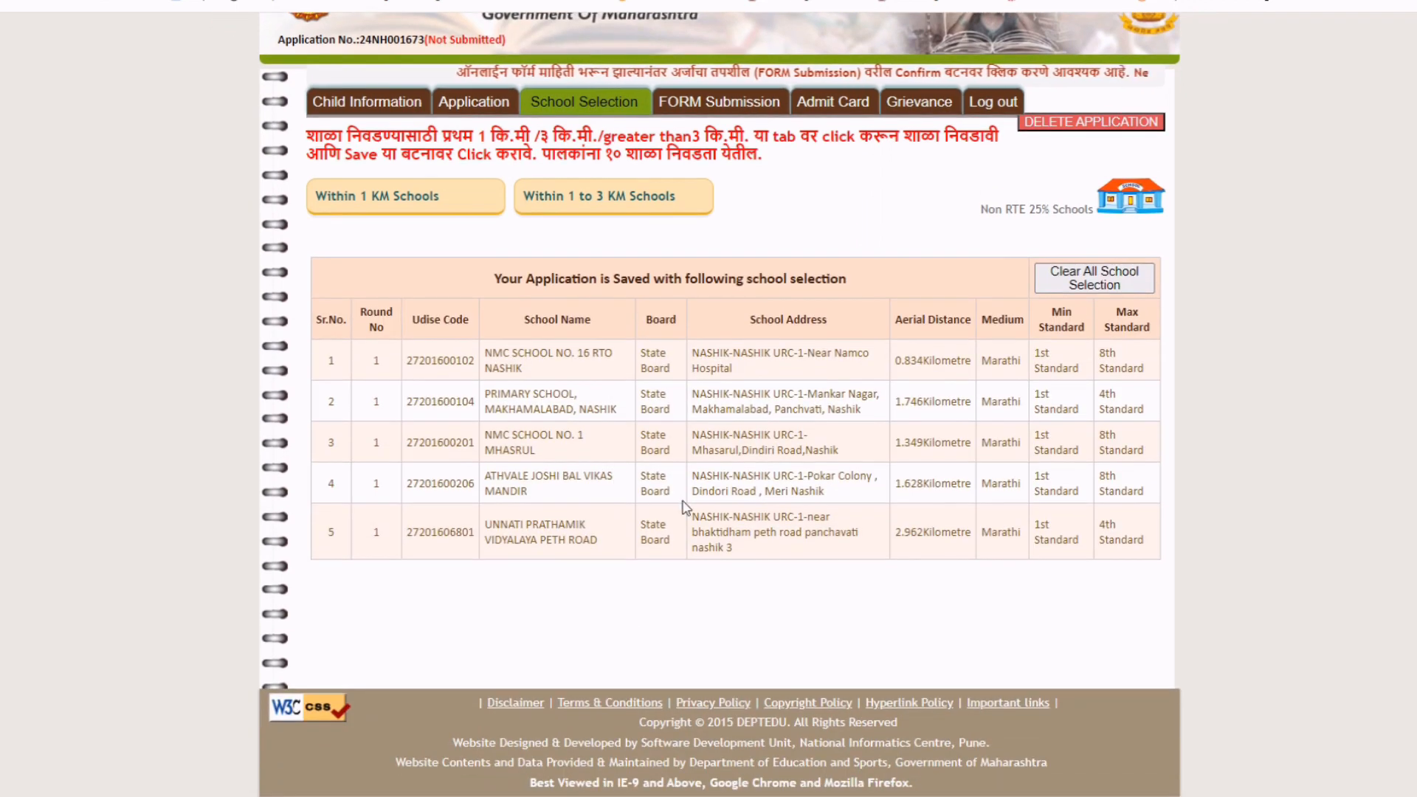
scroll(685, 508, up, 1)
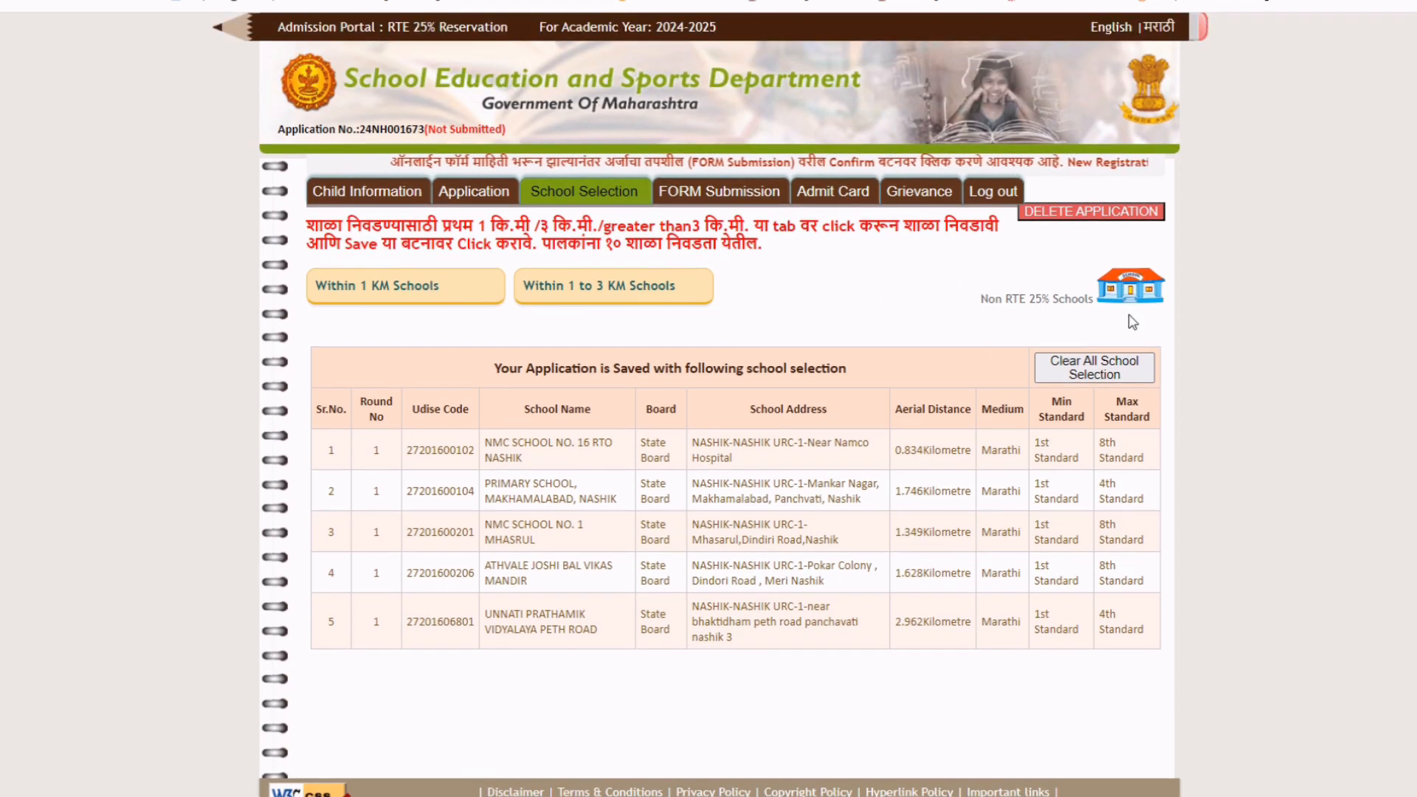
click(710, 199)
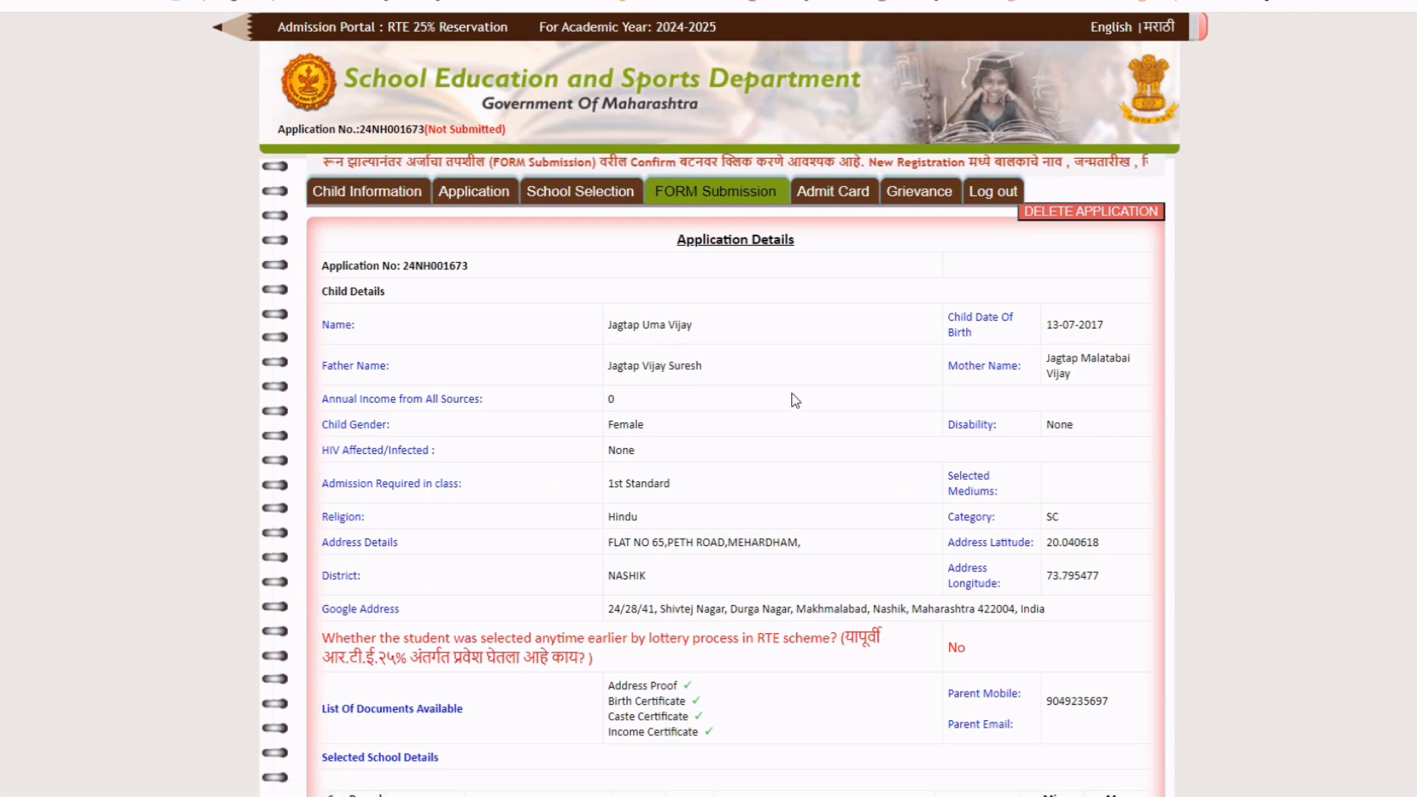
Tick the self-declaration checkbox and submit the application with Confirm and Submit.
scroll(795, 401, down, 1)
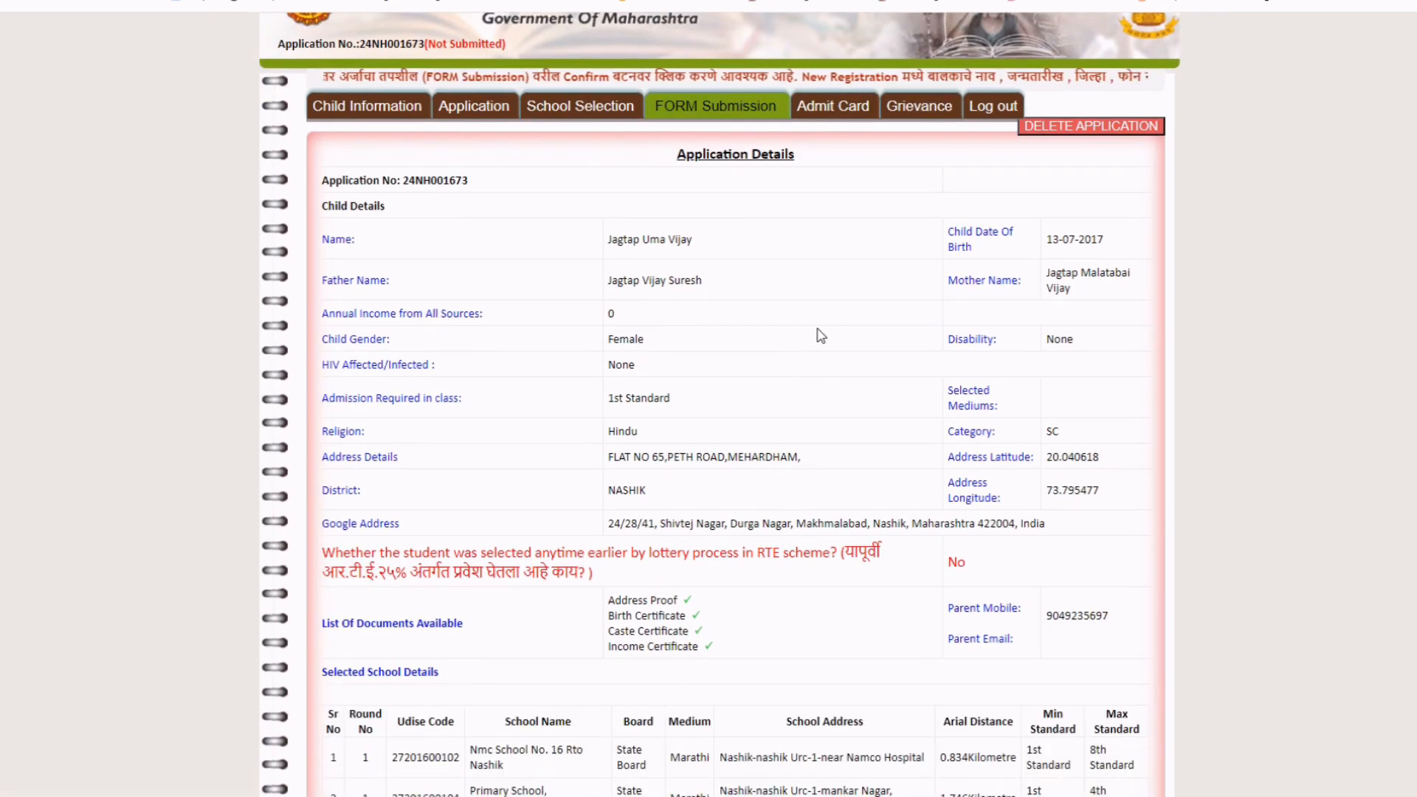
scroll(821, 335, down, 6)
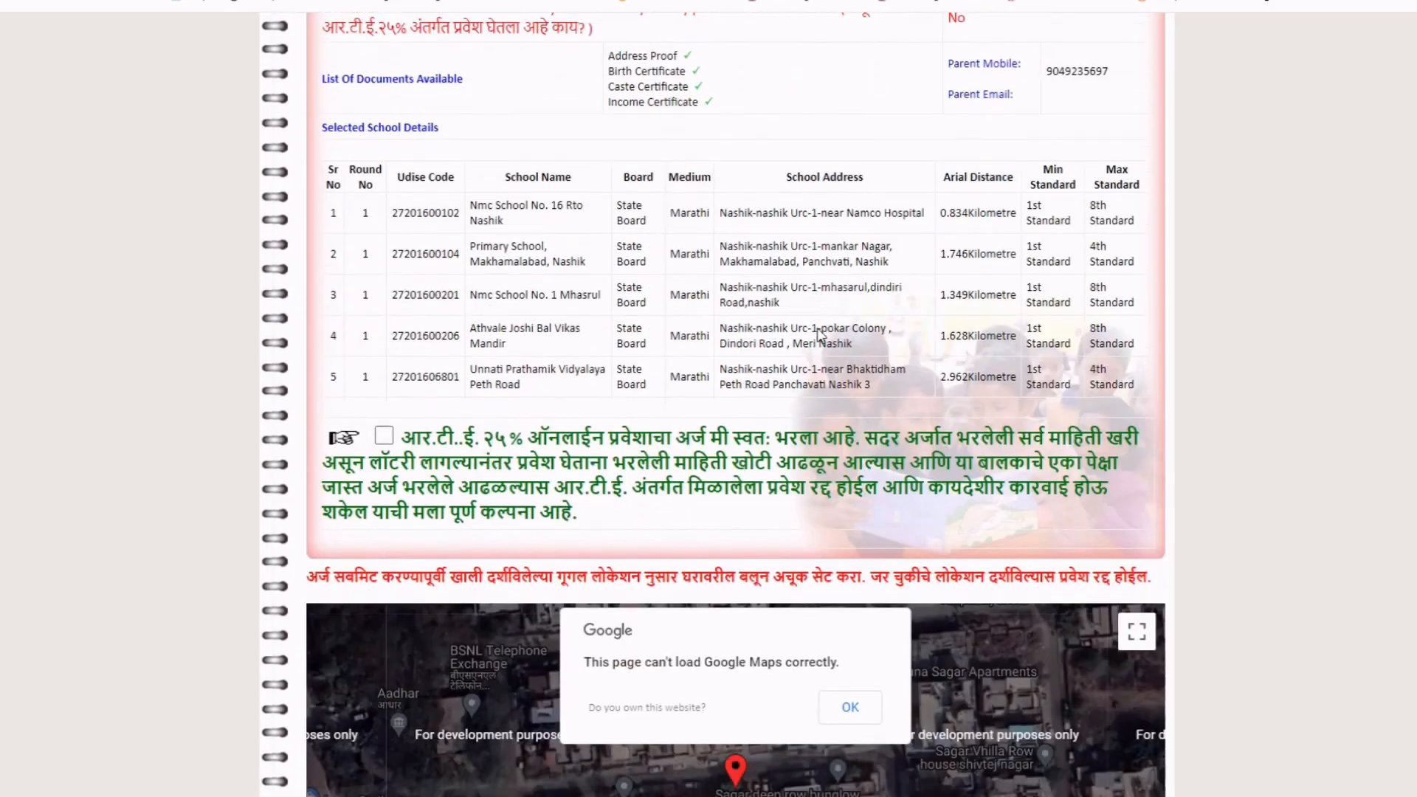
scroll(818, 334, down, 4)
scroll(818, 334, up, 5)
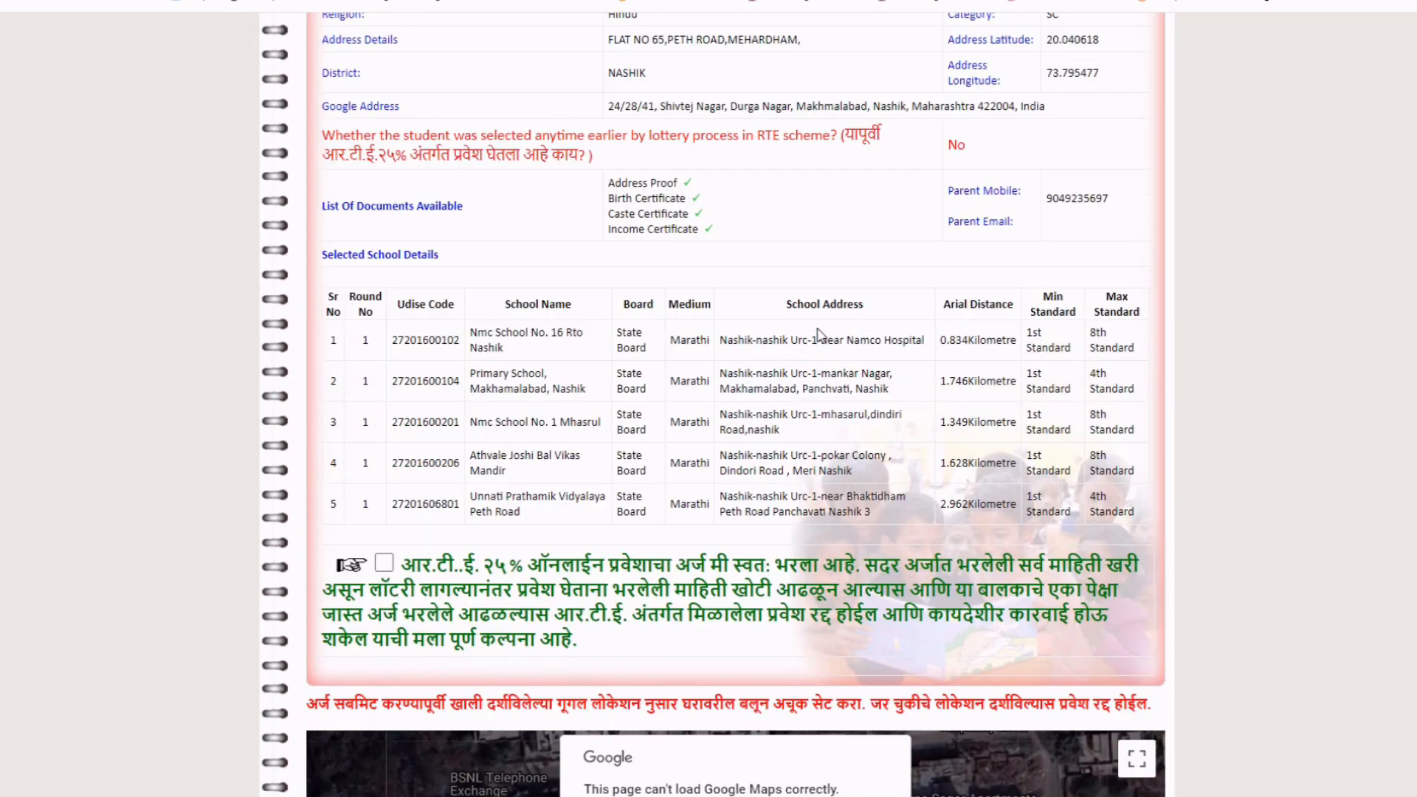
scroll(817, 333, up, 4)
scroll(820, 336, down, 7)
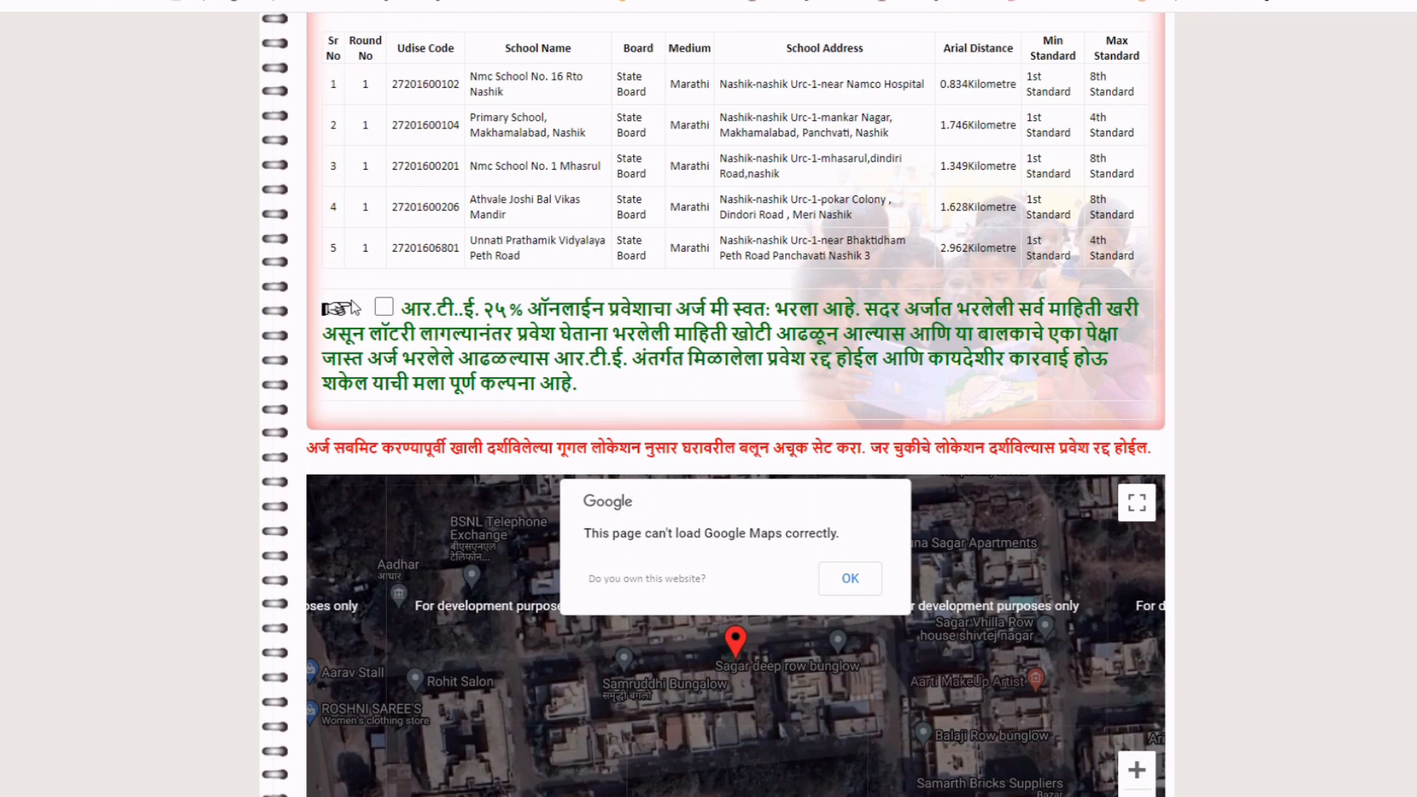
click(384, 307)
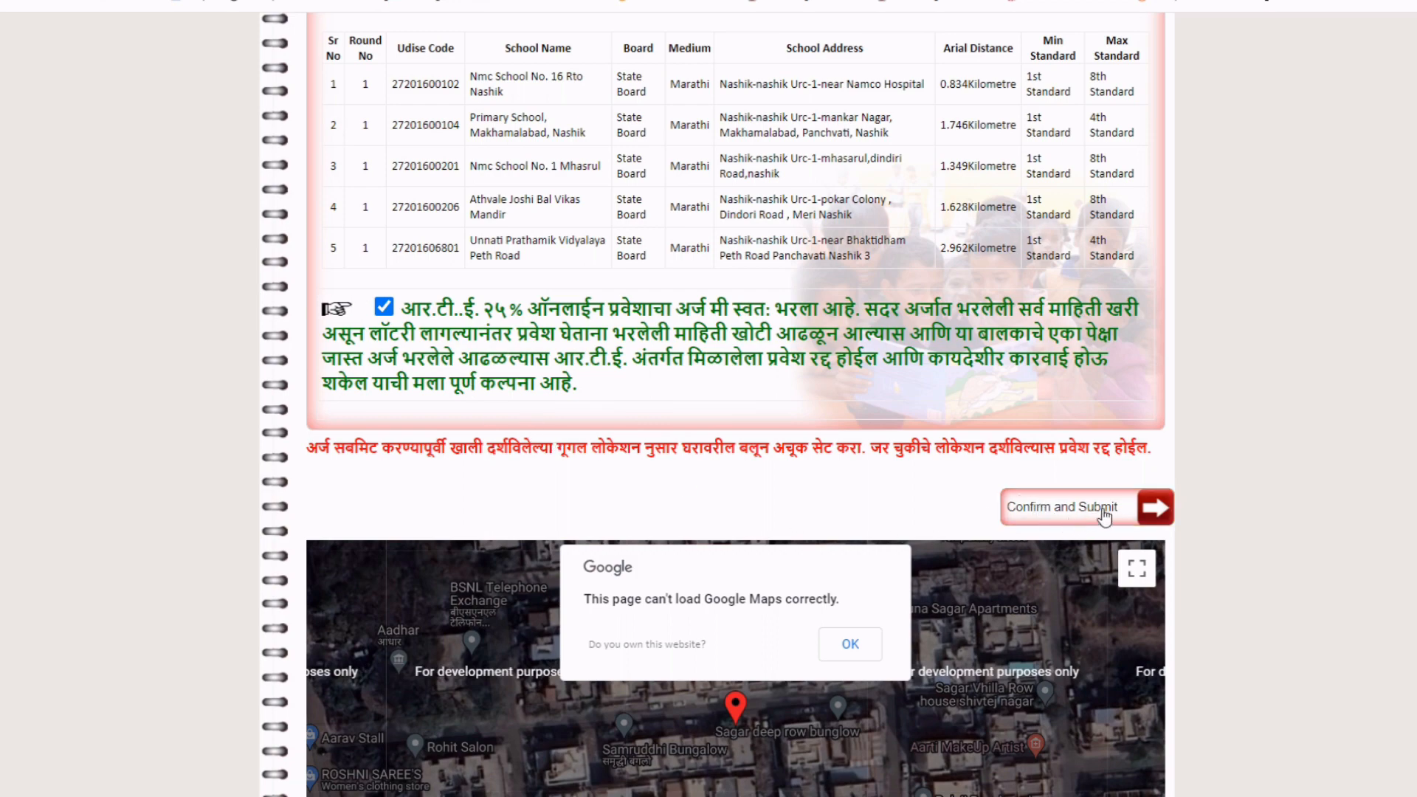
click(1135, 509)
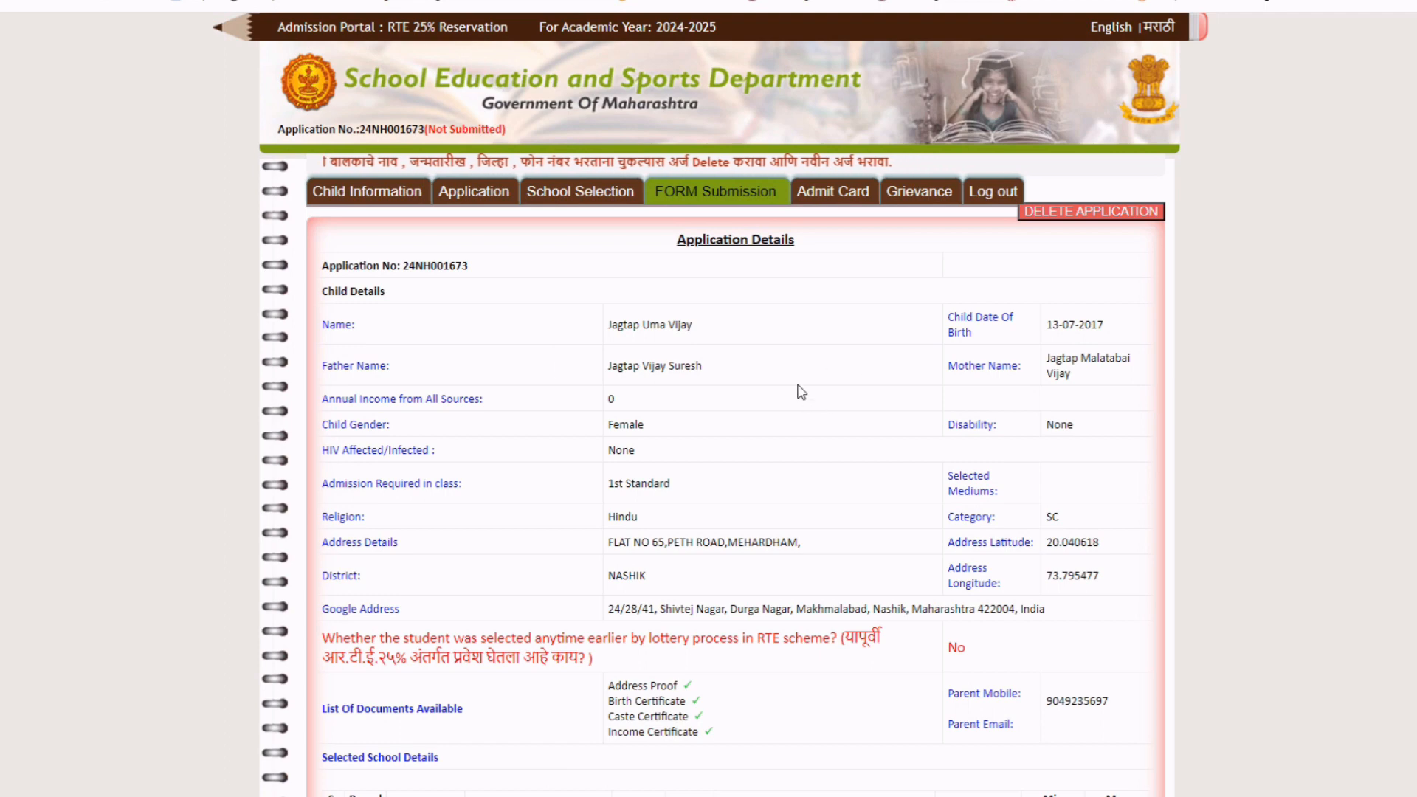
Approve the 'Are you sure to confirm' prompt and acknowledge the 'Application is confirmed' alert.
scroll(797, 392, down, 3)
scroll(797, 392, up, 3)
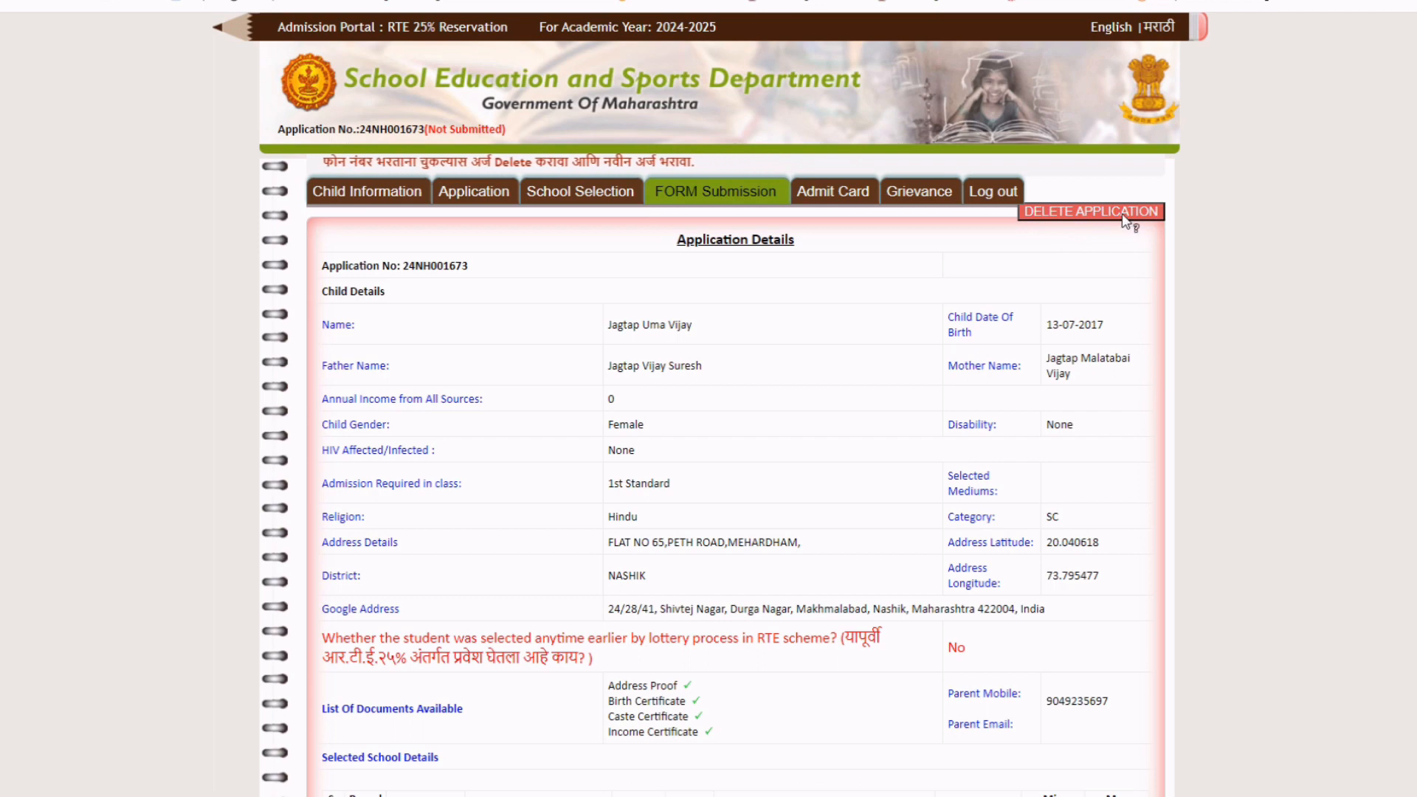
scroll(874, 412, down, 7)
scroll(875, 412, up, 7)
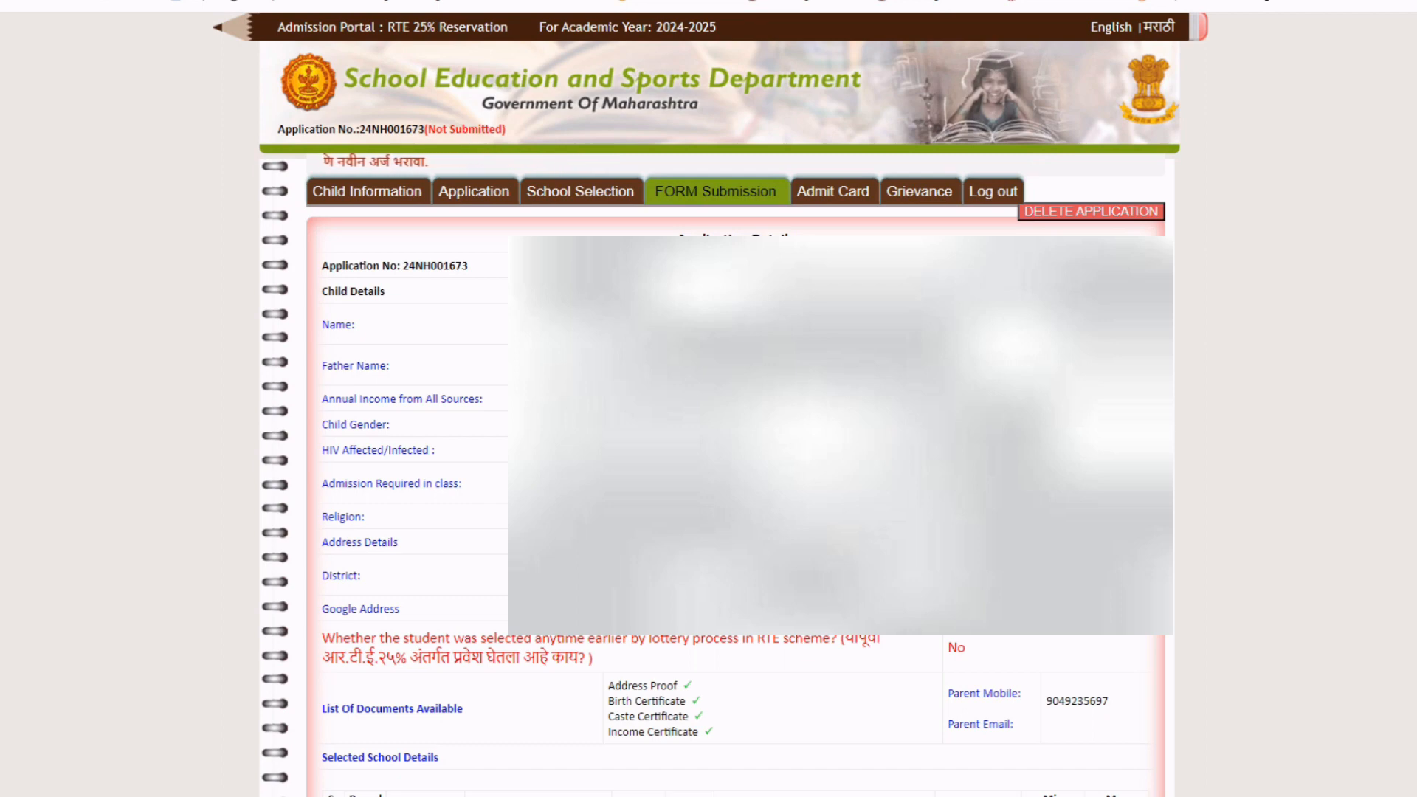
scroll(874, 412, down, 3)
scroll(874, 412, up, 3)
scroll(874, 412, down, 5)
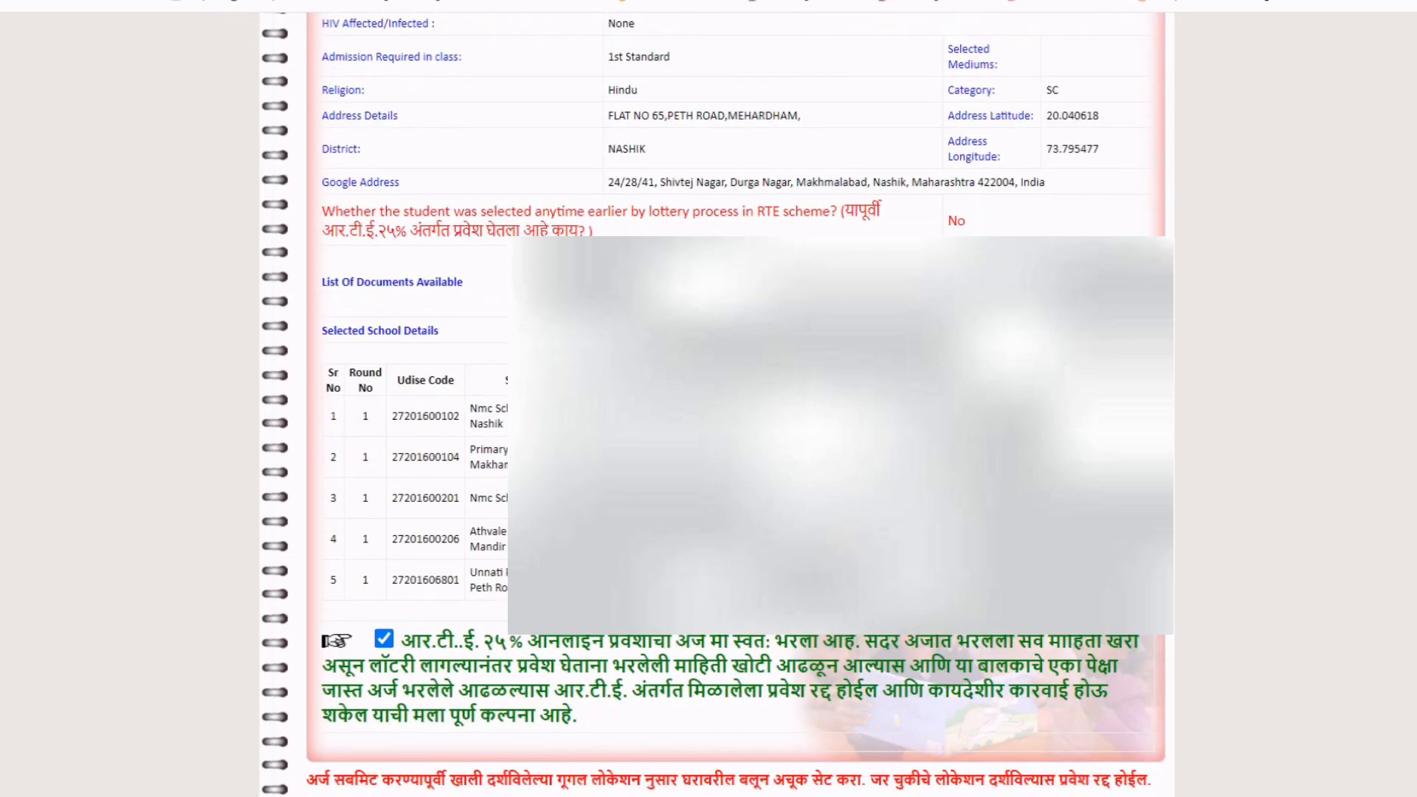
scroll(874, 412, up, 5)
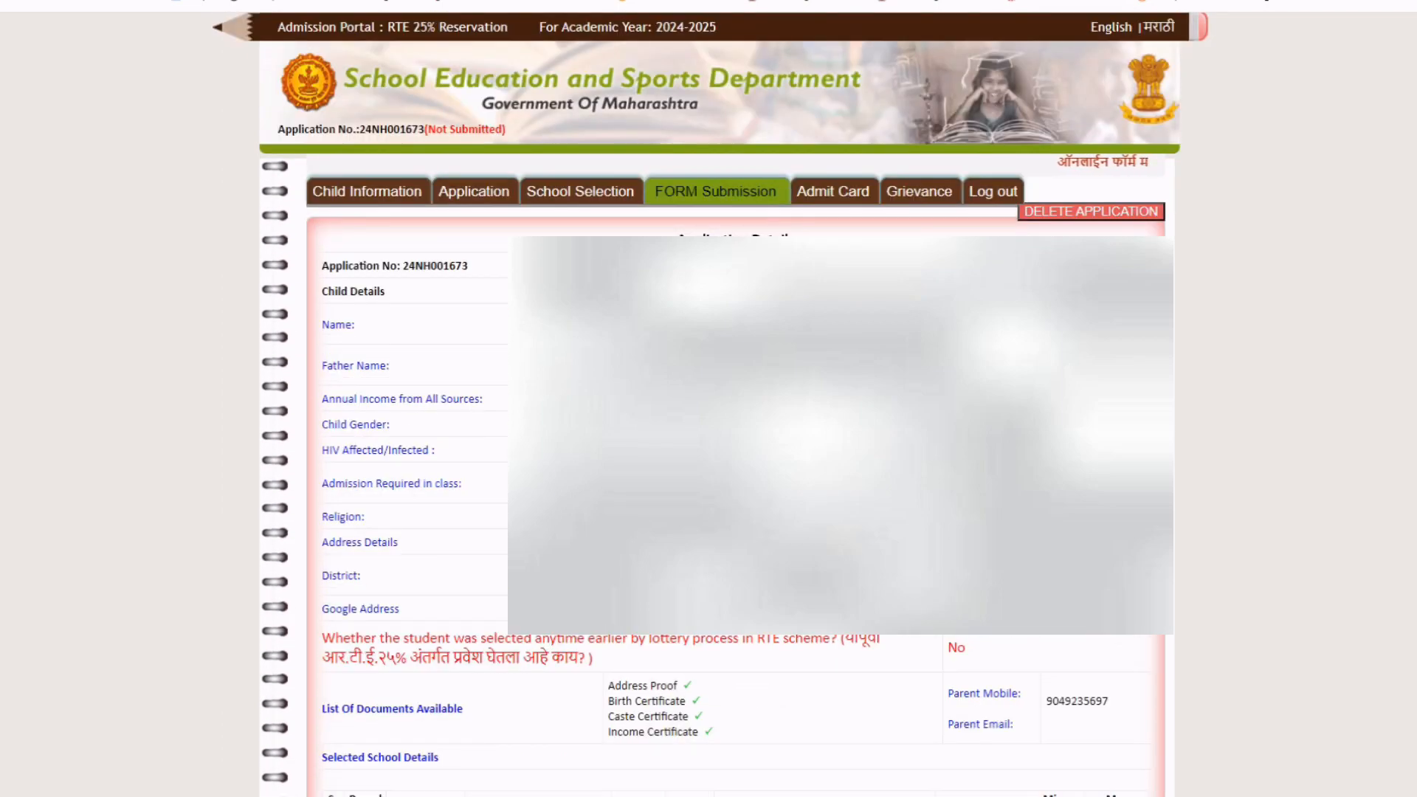
scroll(1068, 214, down, 1)
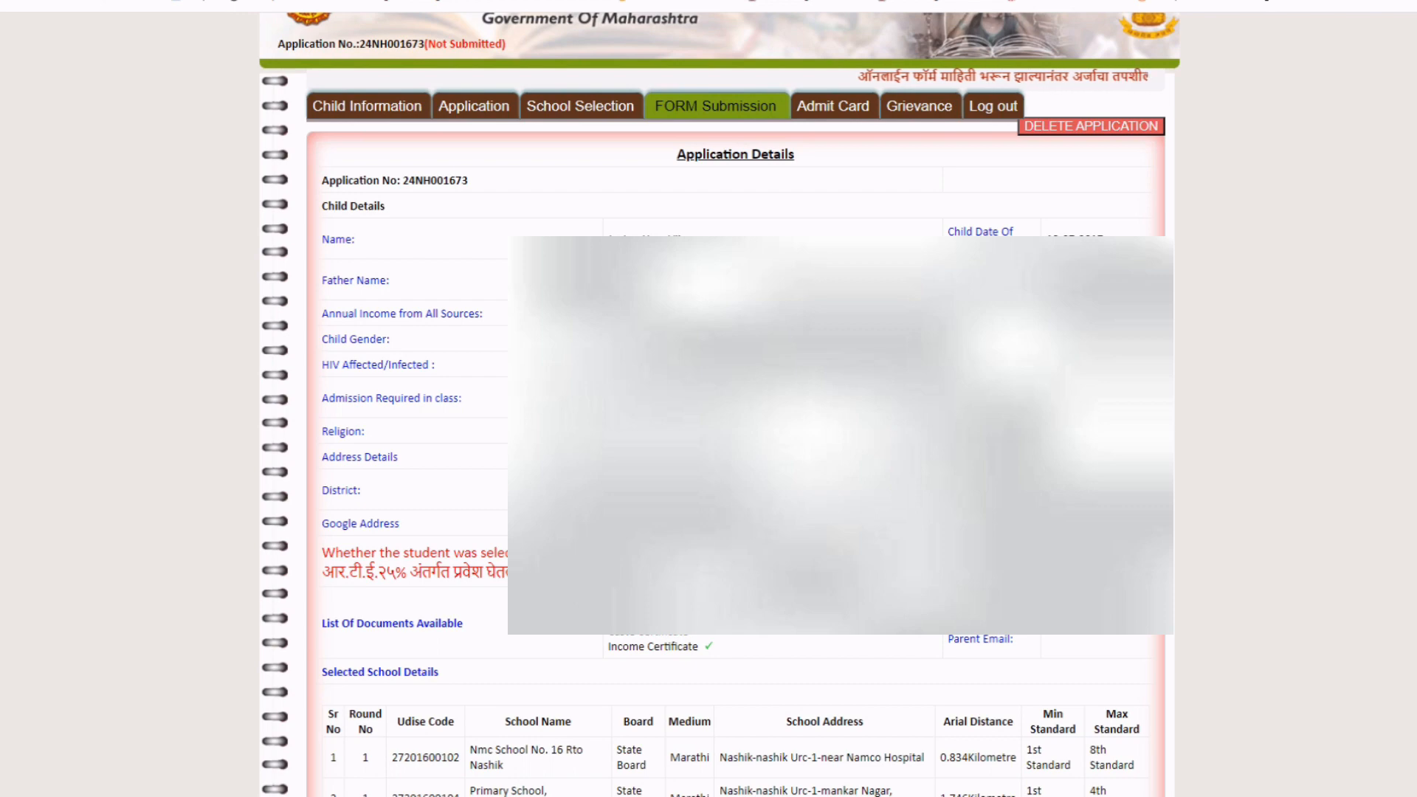
scroll(1068, 214, down, 2)
scroll(735, 406, down, 6)
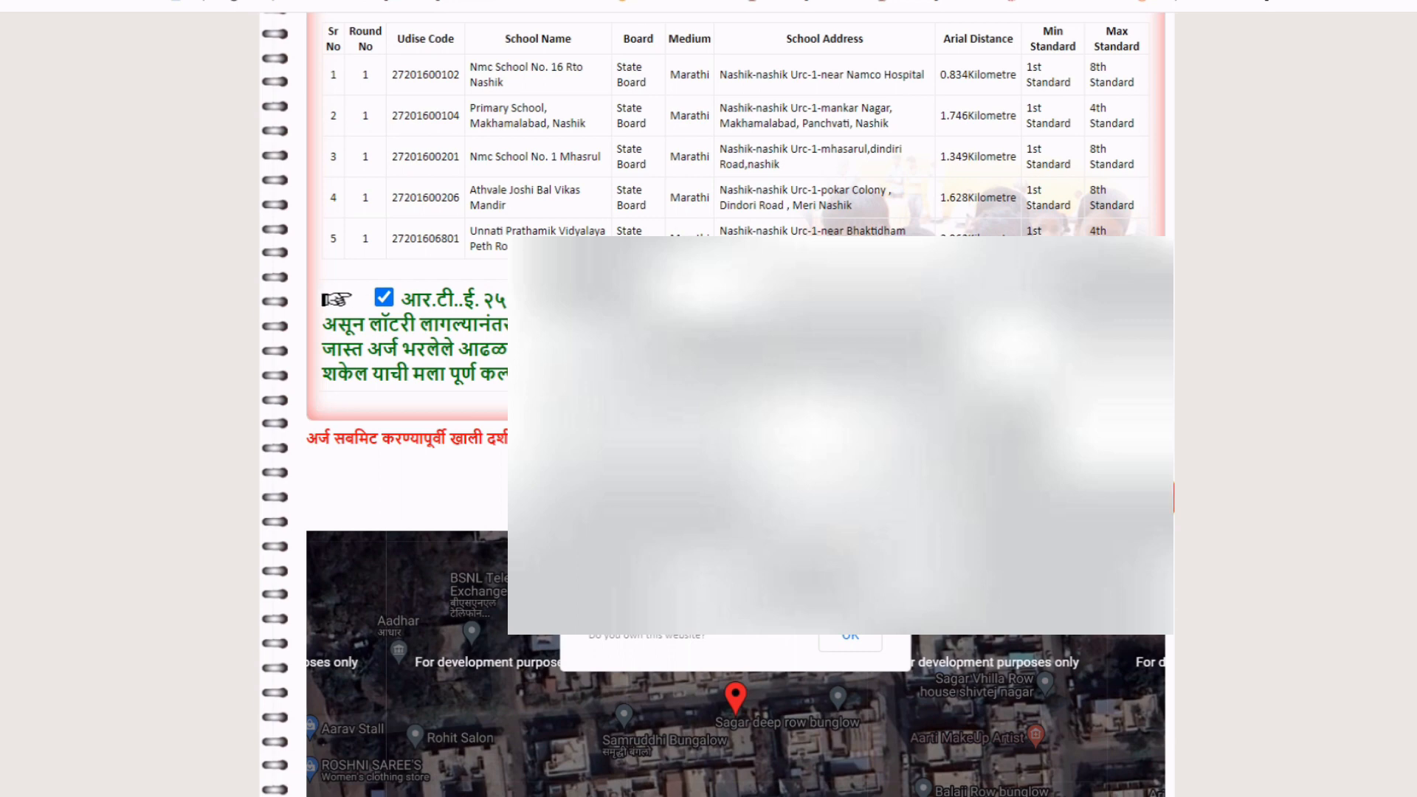
click(790, 79)
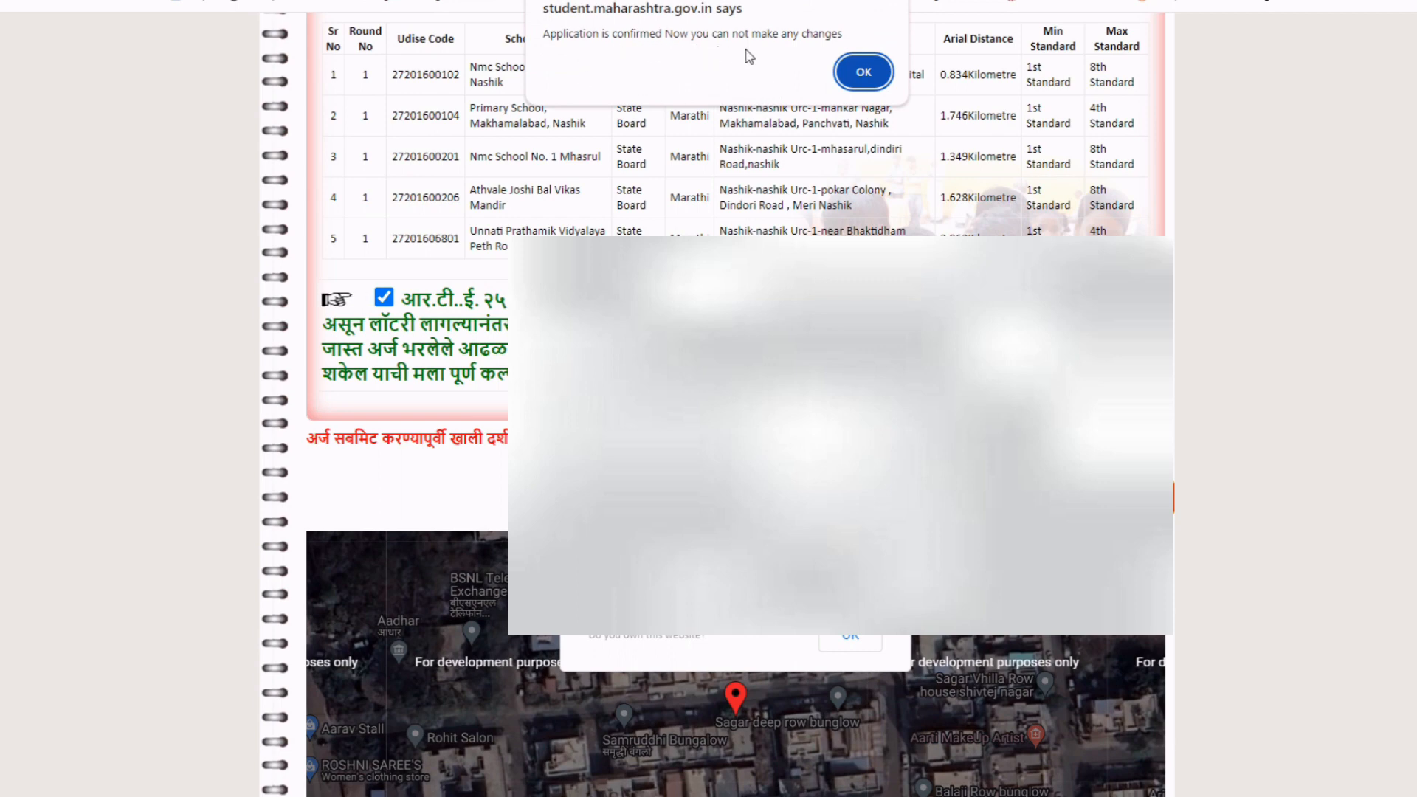
click(864, 74)
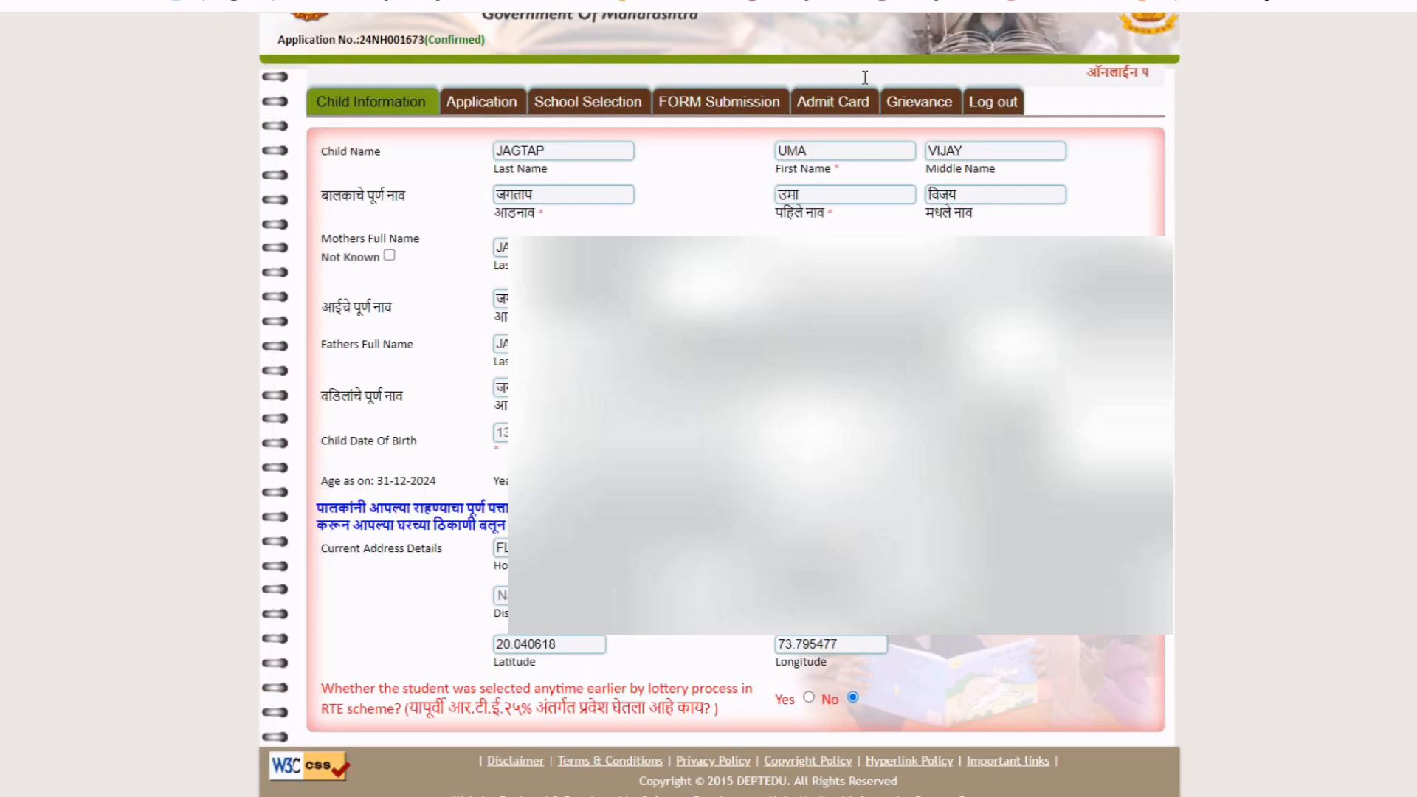
Check the header shows the application number marked (Confirmed), then return to FORM Submission.
scroll(865, 77, up, 1)
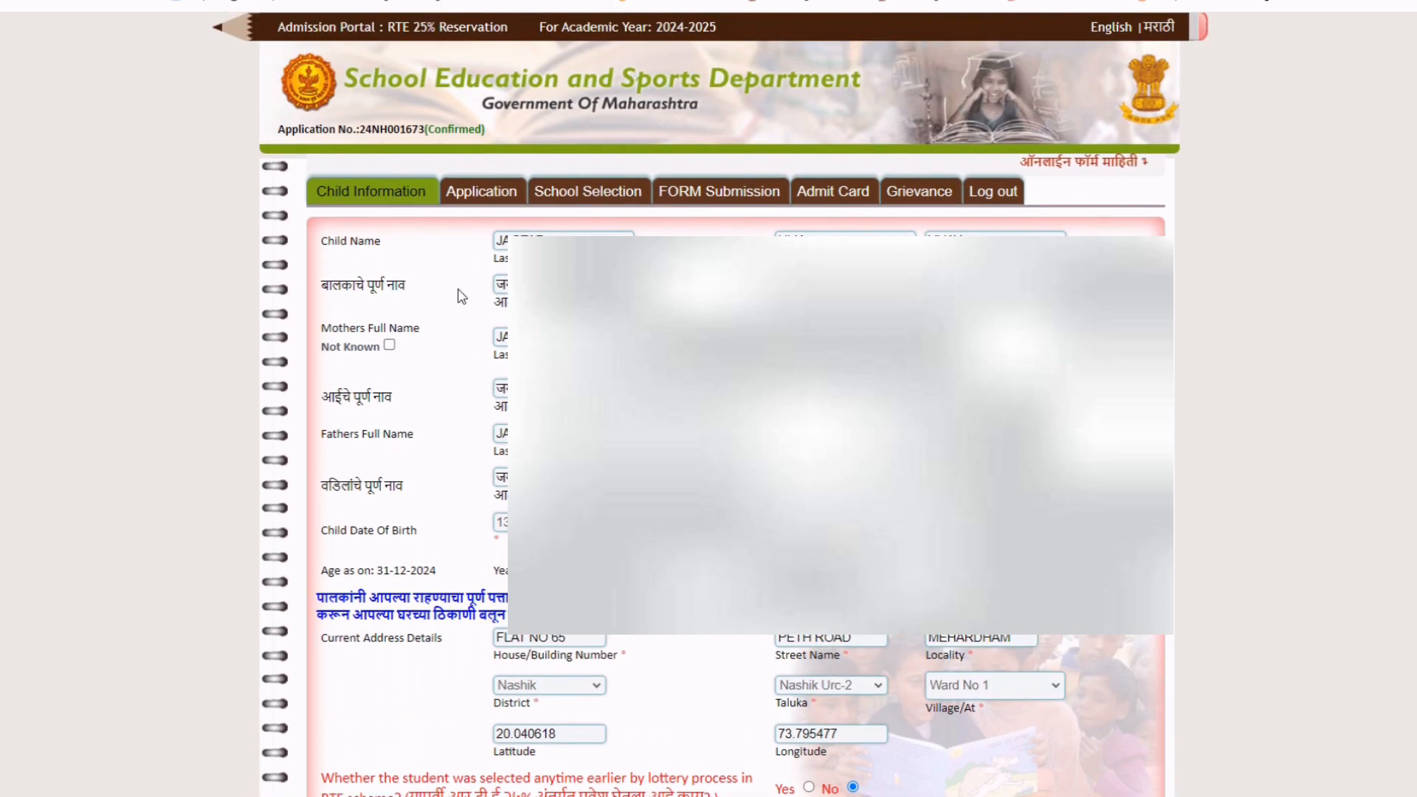
drag(506, 133, 448, 132)
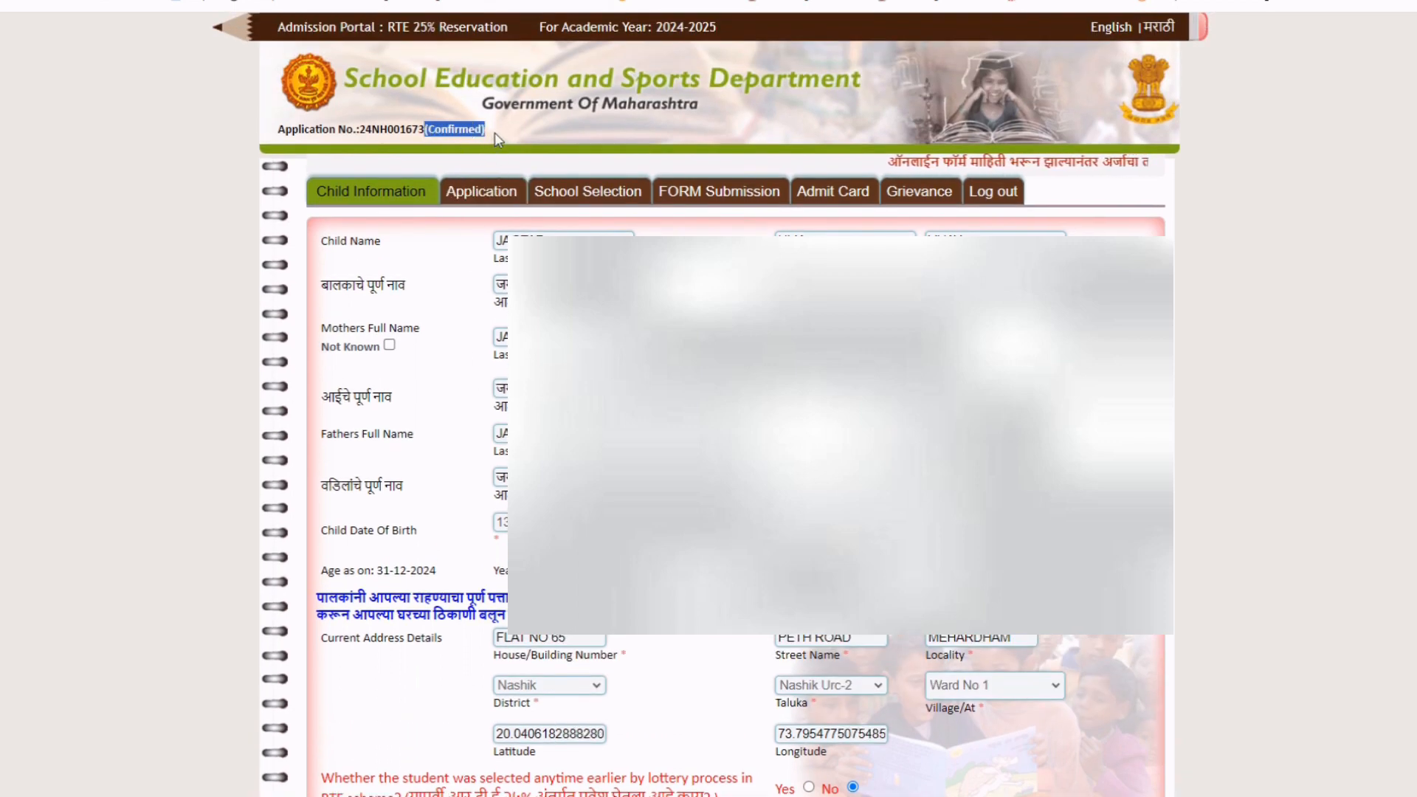
drag(499, 138, 454, 136)
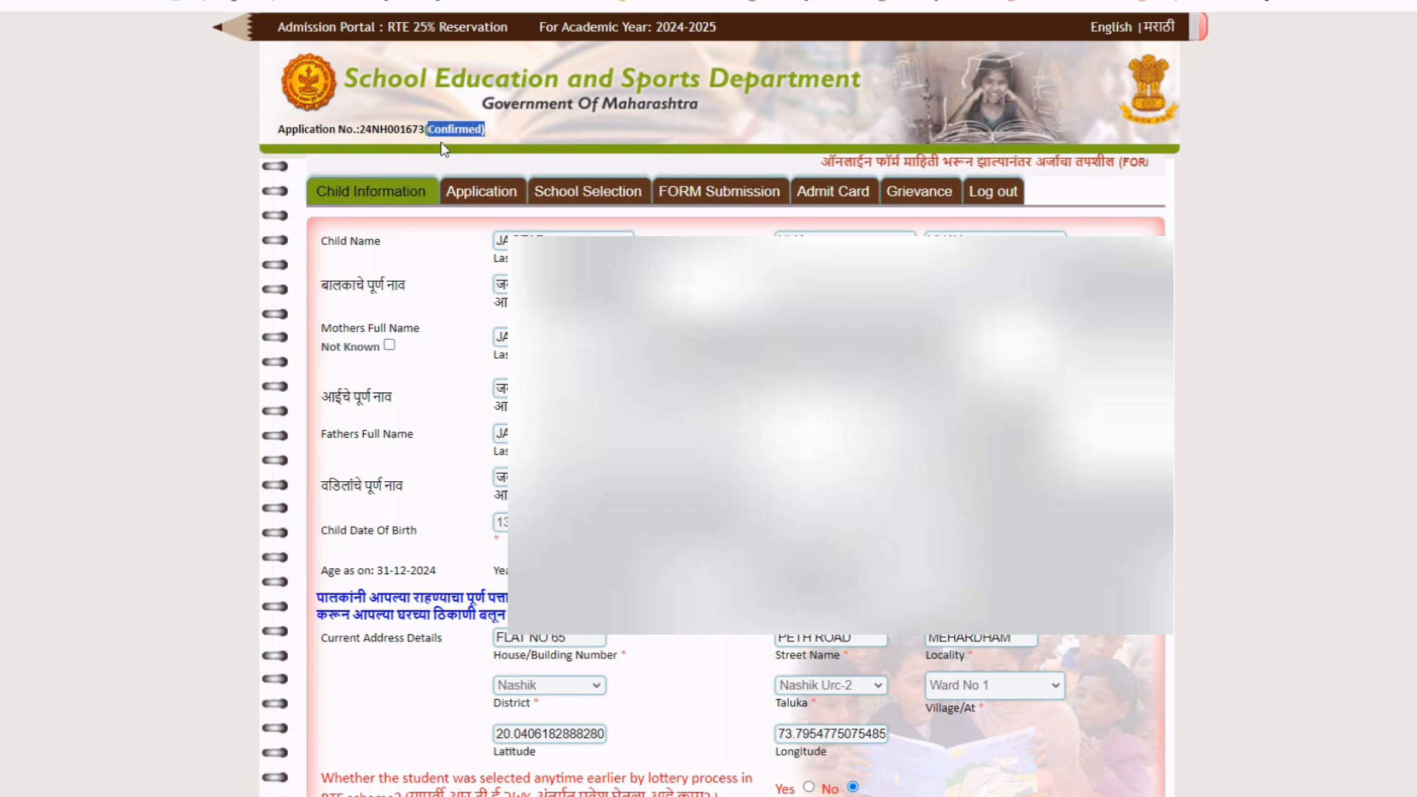
click(512, 129)
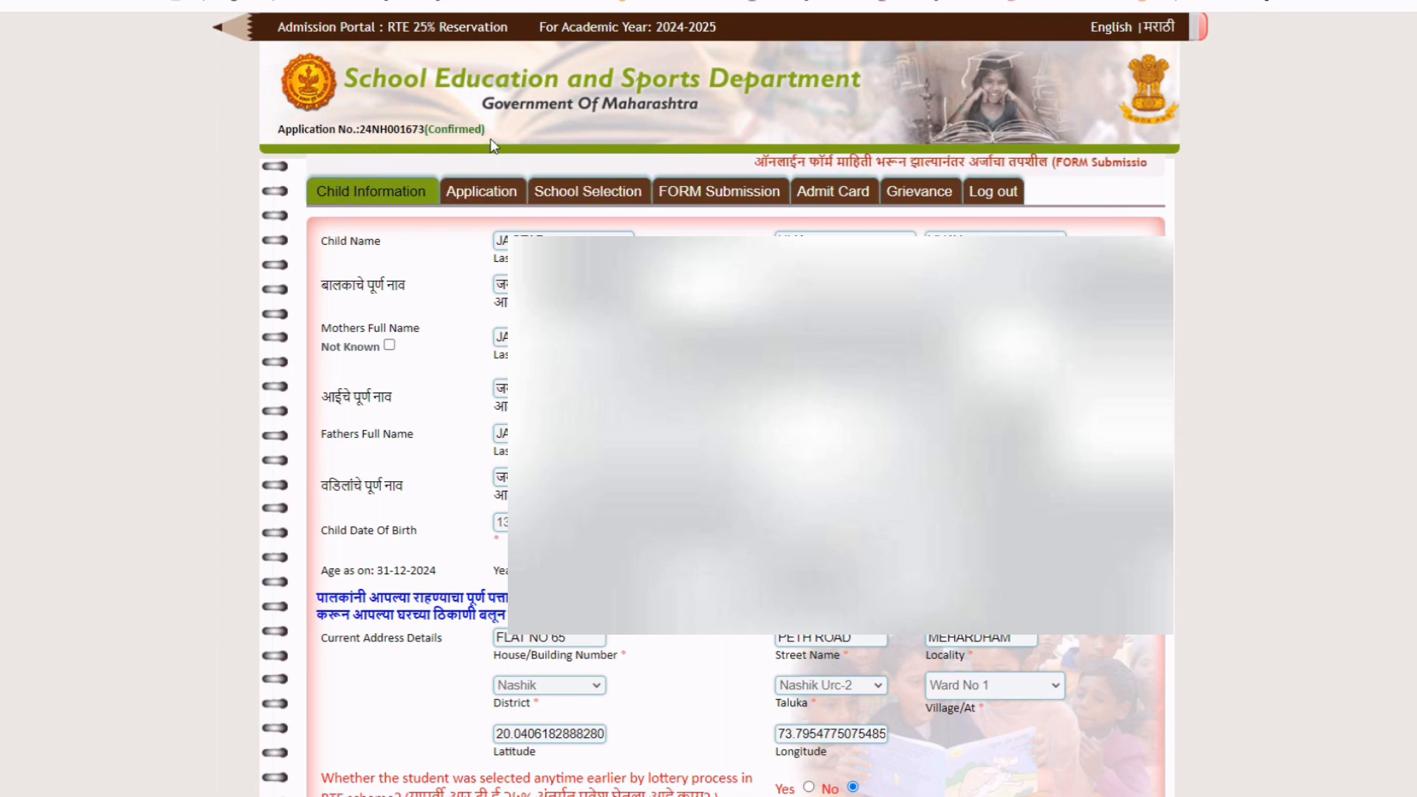
drag(500, 136, 414, 136)
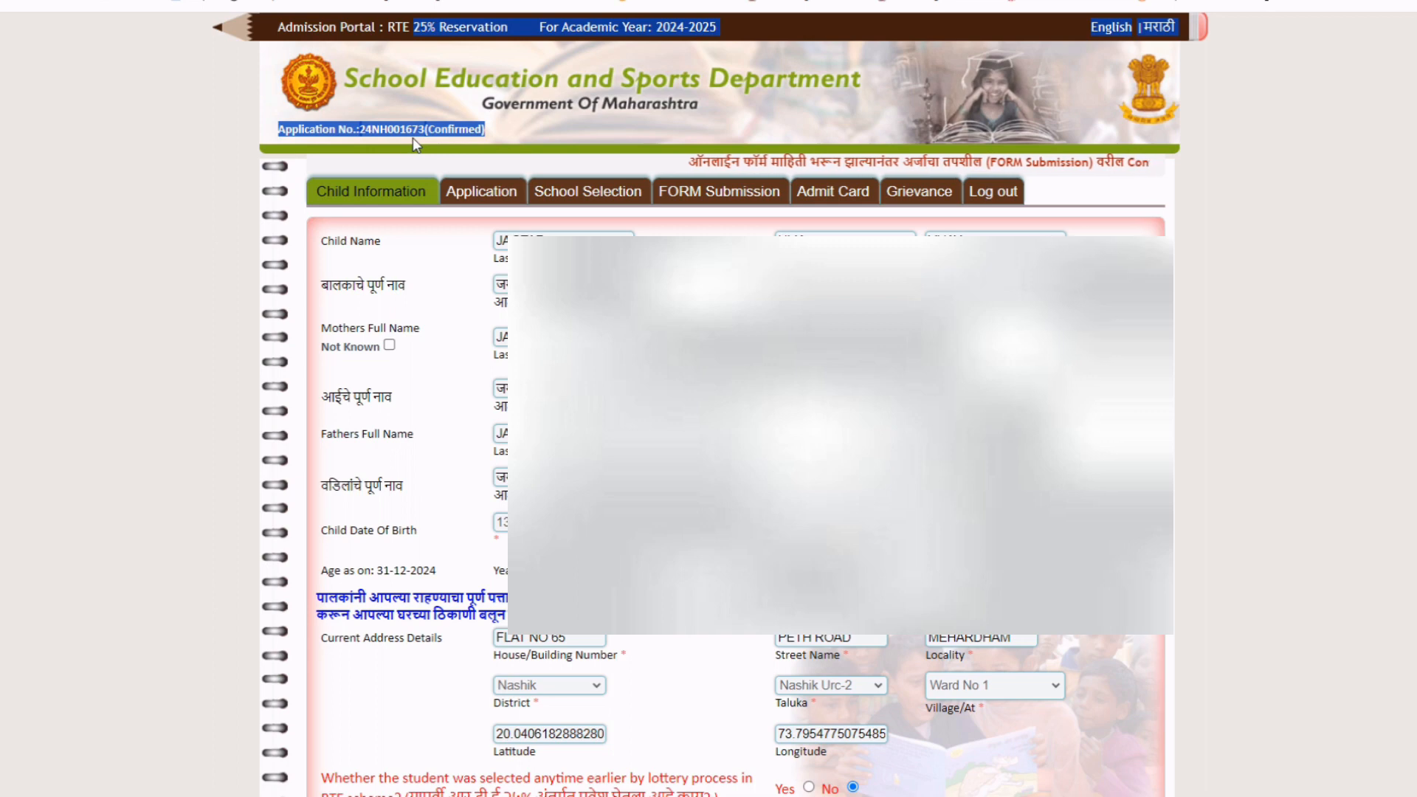
click(506, 135)
scroll(505, 134, down, 2)
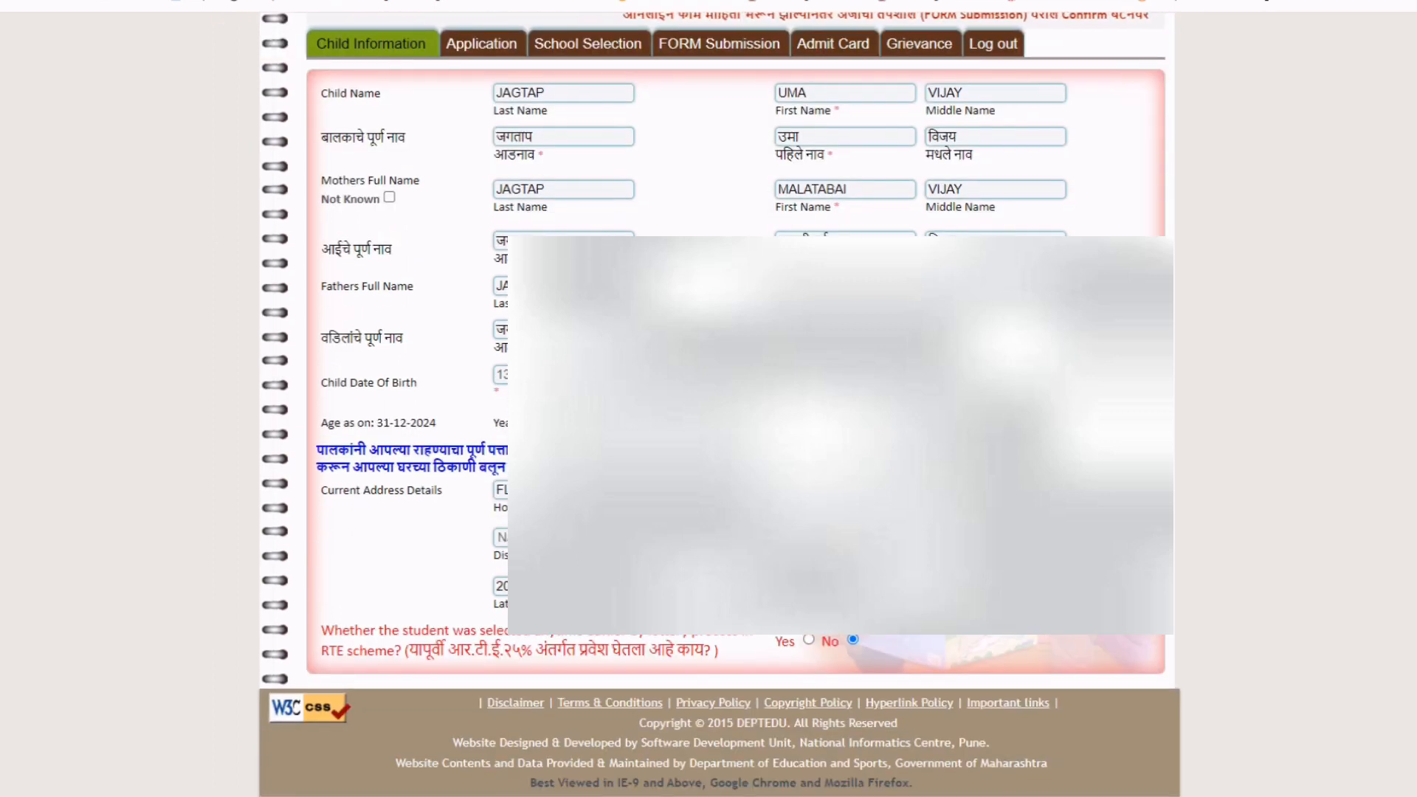
scroll(505, 134, up, 2)
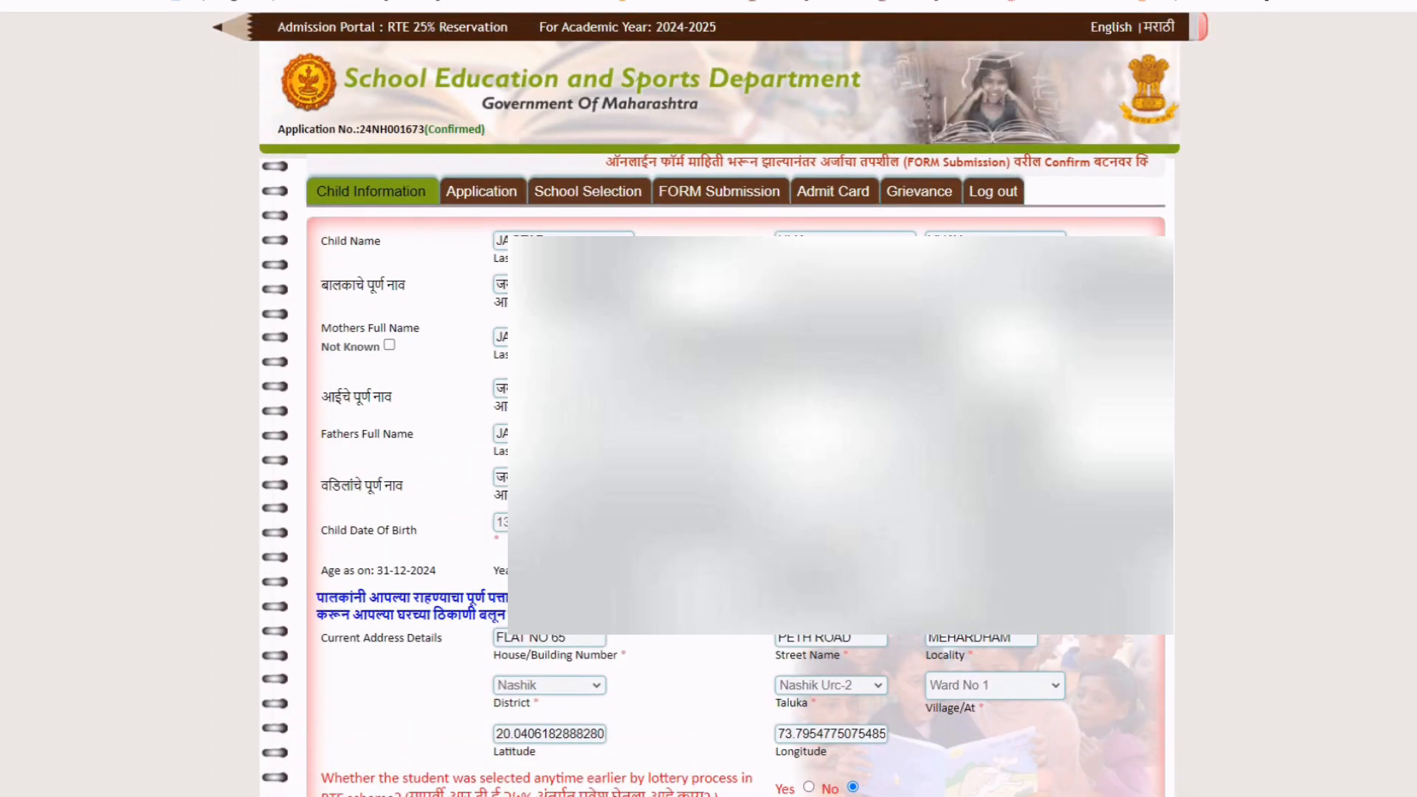
click(689, 196)
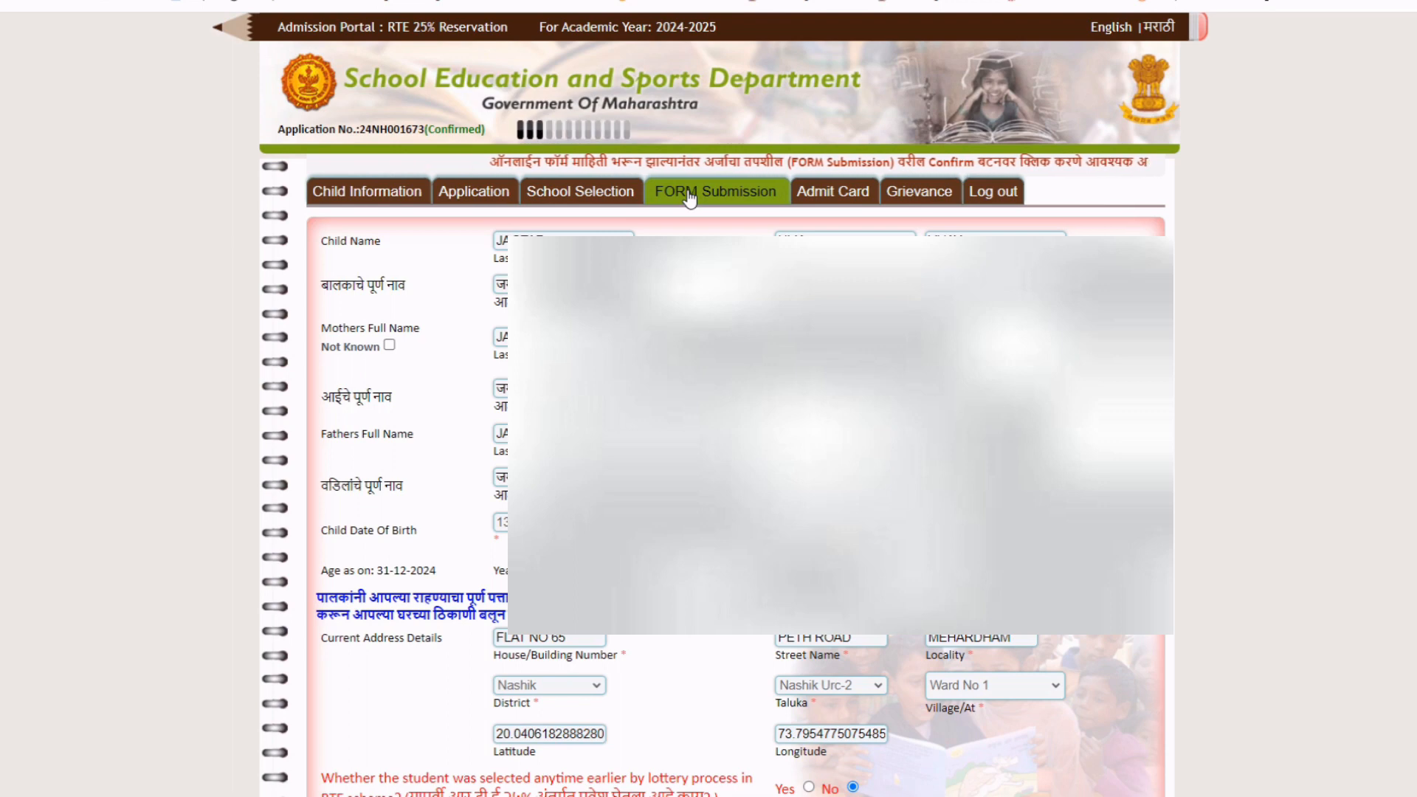
Generate the application PDF and scroll through its two pages.
scroll(690, 196, down, 5)
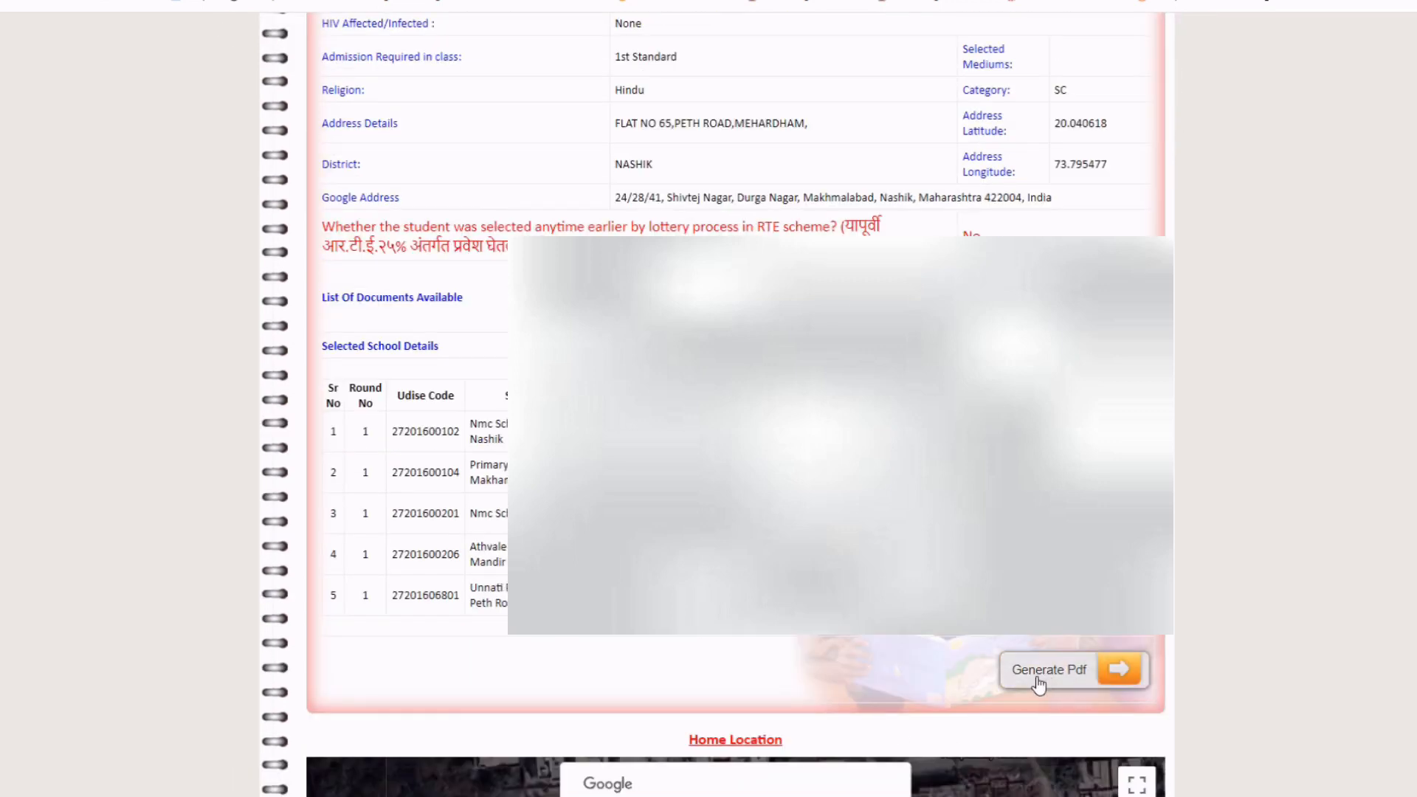
click(1071, 681)
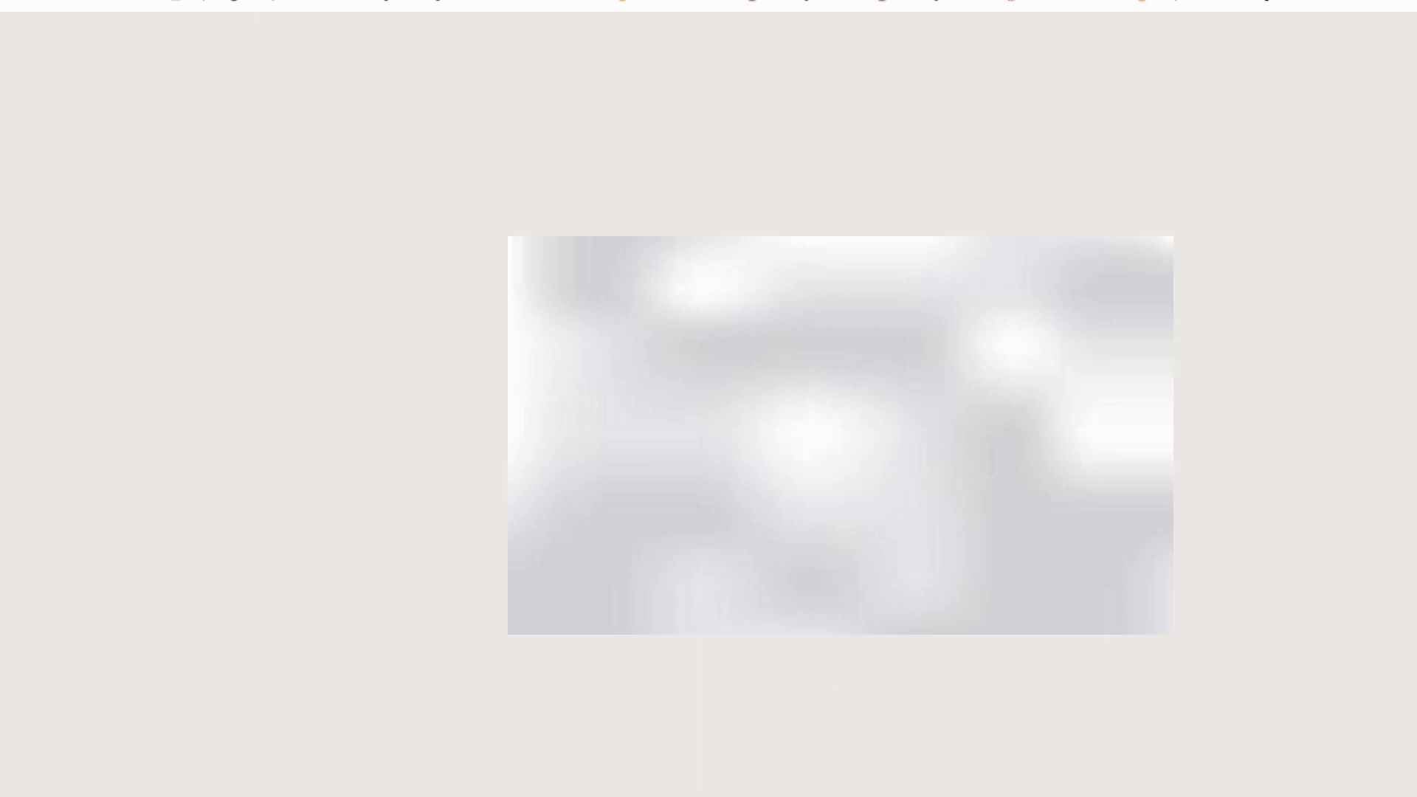
scroll(838, 443, down, 5)
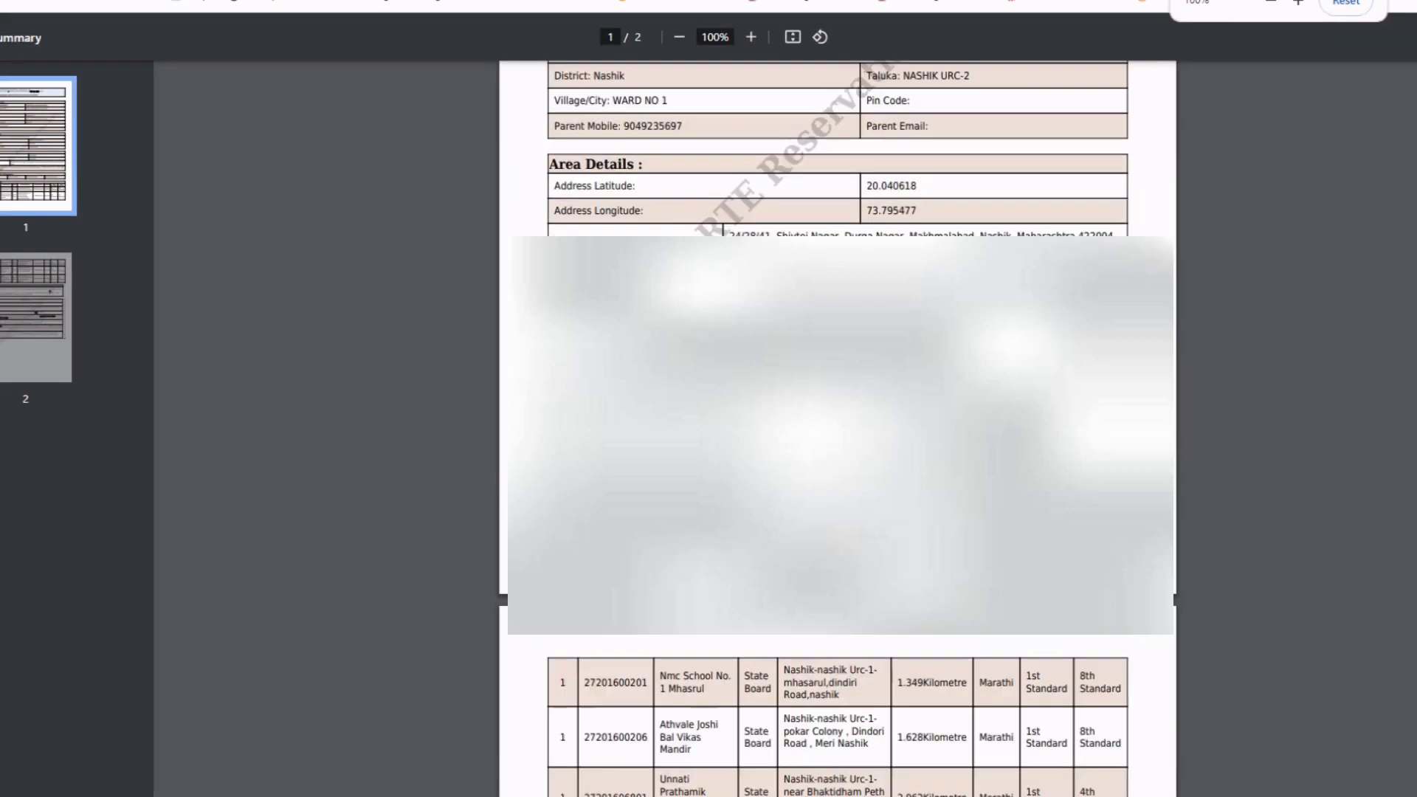
scroll(838, 443, down, 12)
scroll(838, 443, up, 15)
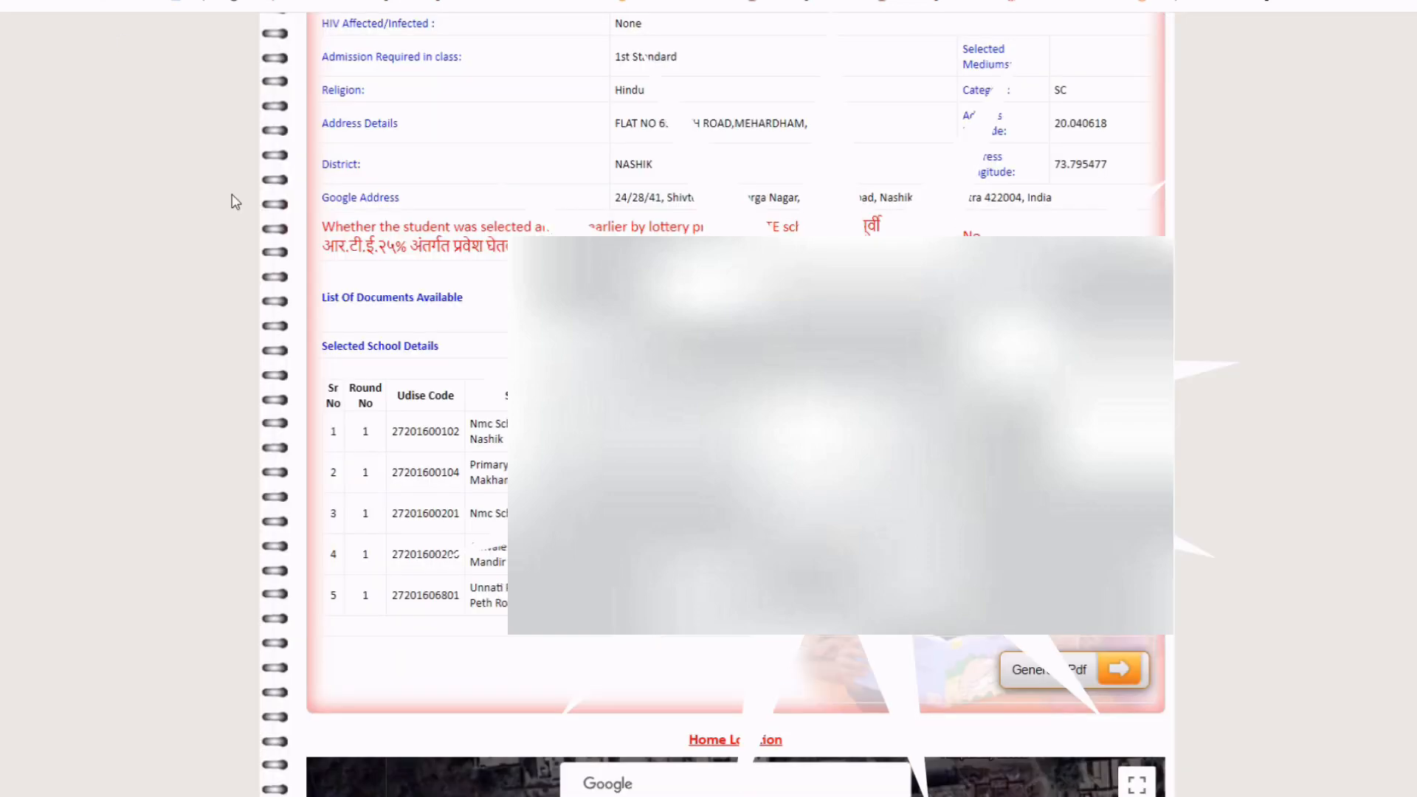
scroll(234, 201, up, 6)
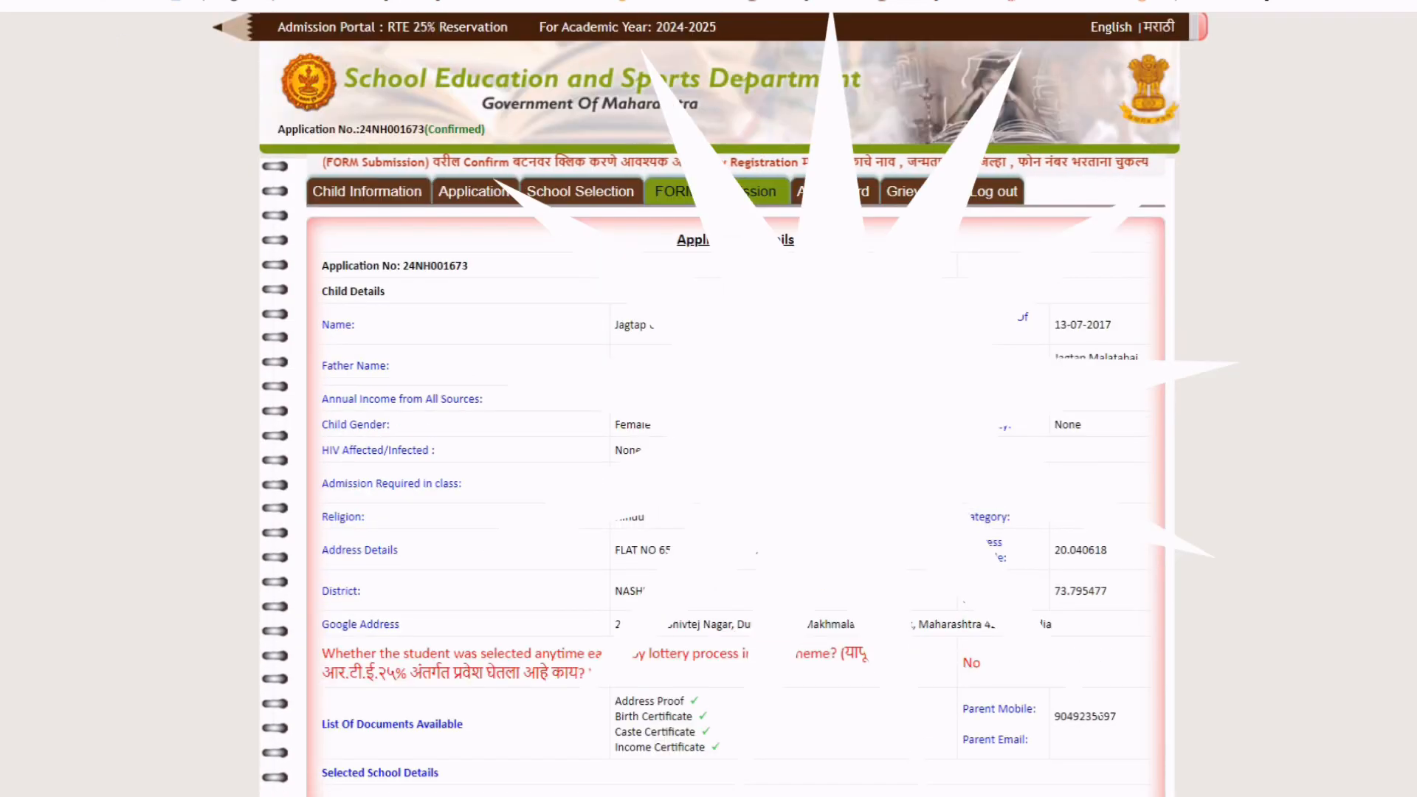